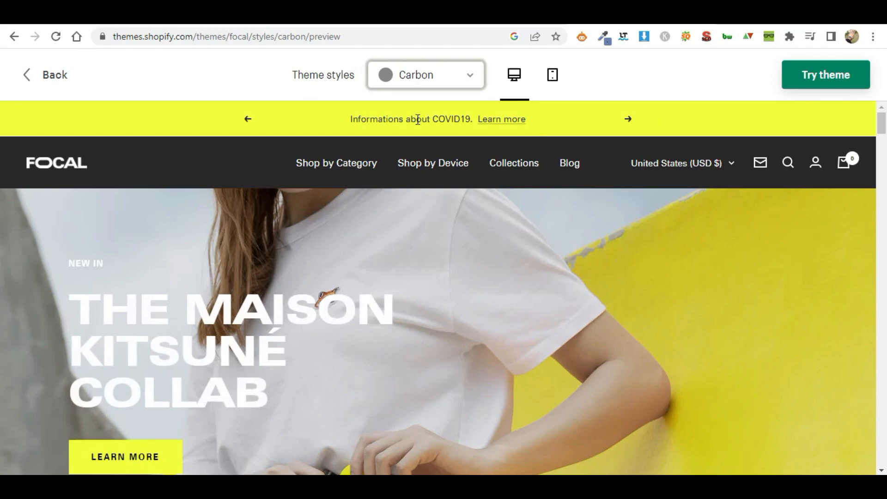
Step: Look through the hero slideshow of the Focal theme's Carbon preview, stepping through several of its slides
scroll(472, 245, "down", 3)
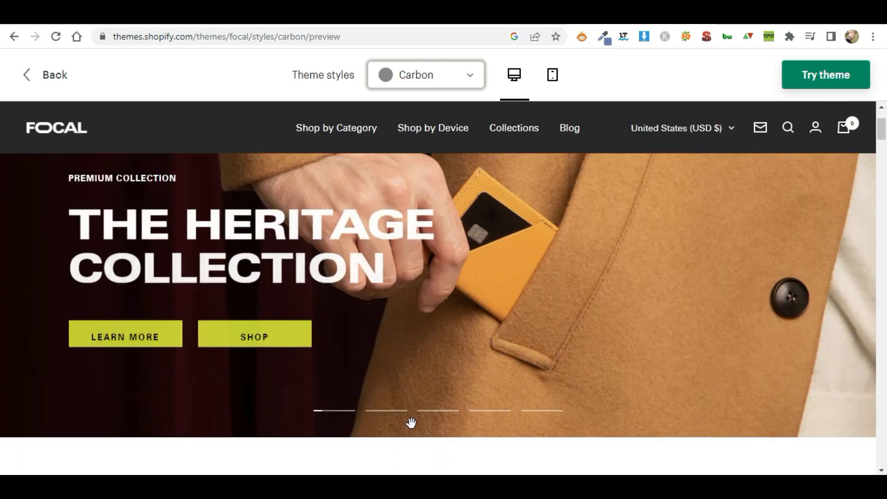
left_click(386, 415)
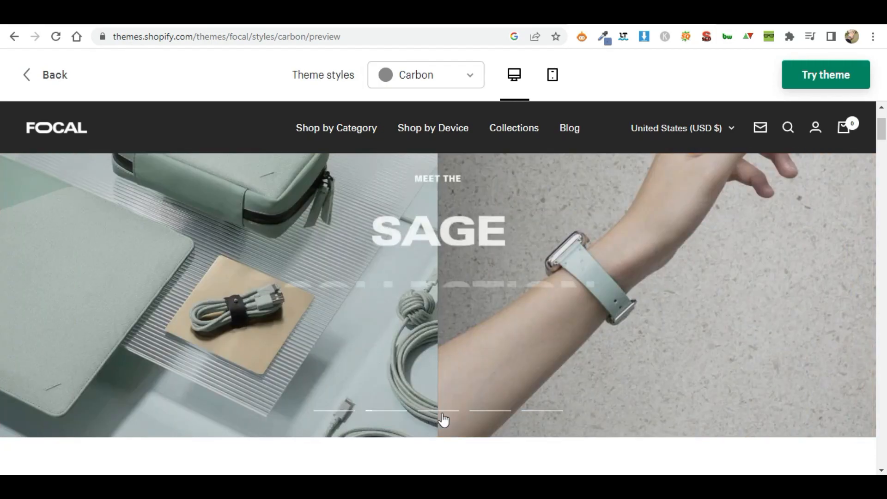
scroll(449, 417, "down", 1)
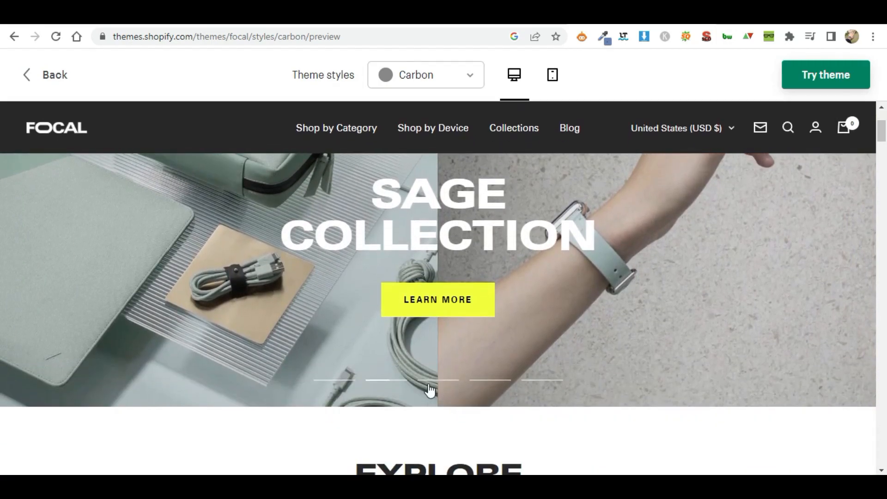
left_click(440, 381)
left_click(483, 380)
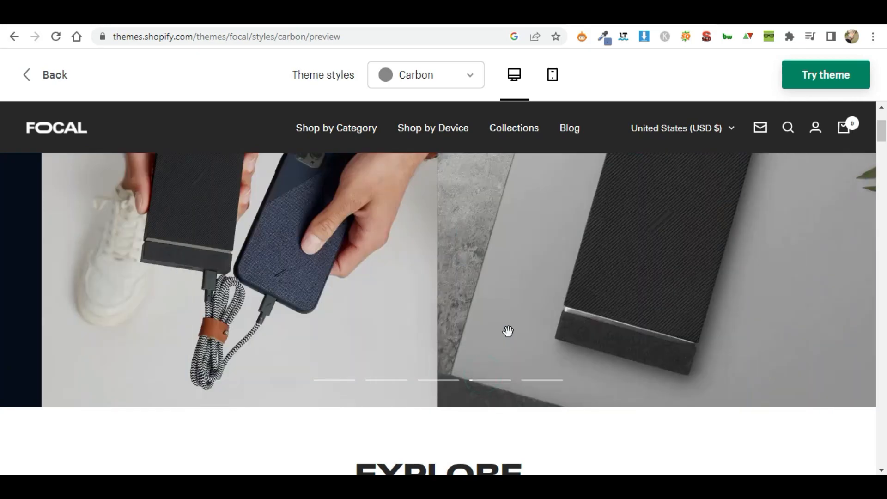
scroll(508, 330, "up", 1)
Step: Examine the homepage sections of the Carbon preview, including the best sellers, the product hotspot image and the blog section
scroll(496, 338, "down", 10)
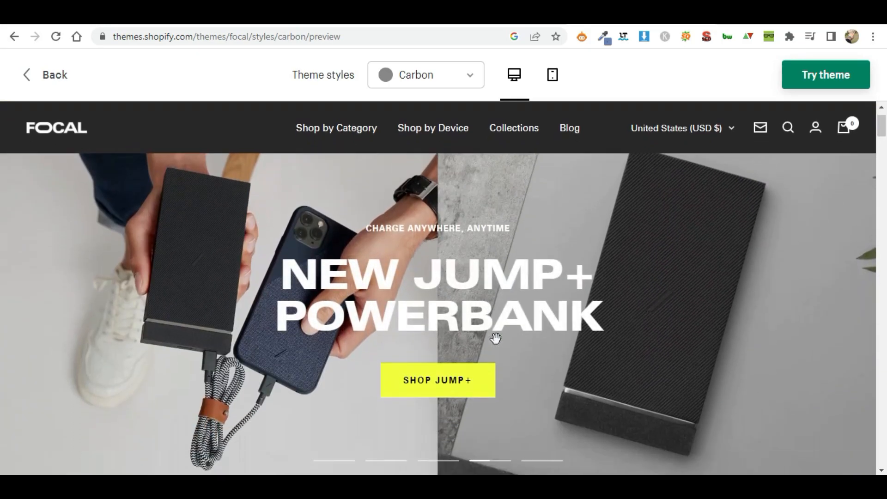
scroll(497, 342, "down", 8)
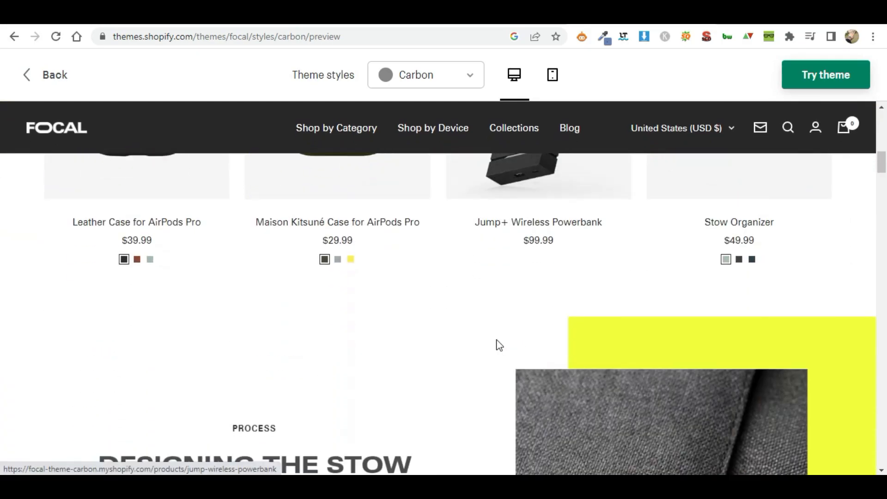
scroll(497, 341, "up", 6)
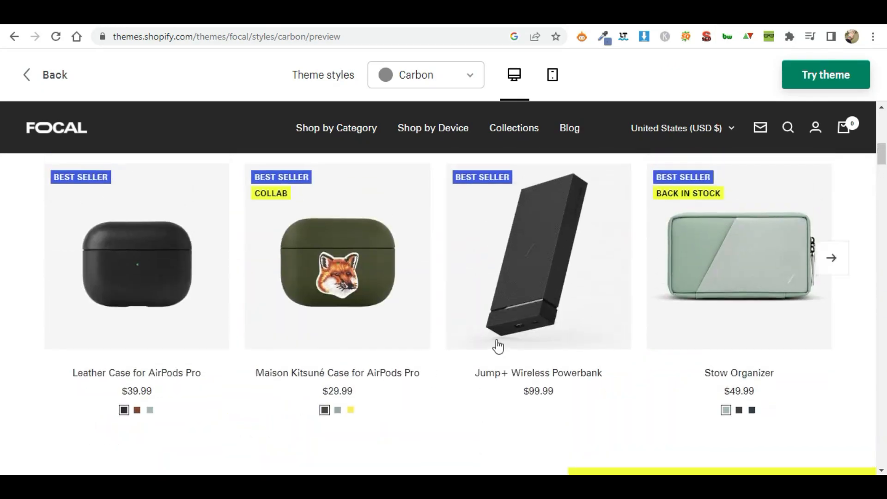
scroll(497, 341, "down", 12)
scroll(496, 341, "down", 6)
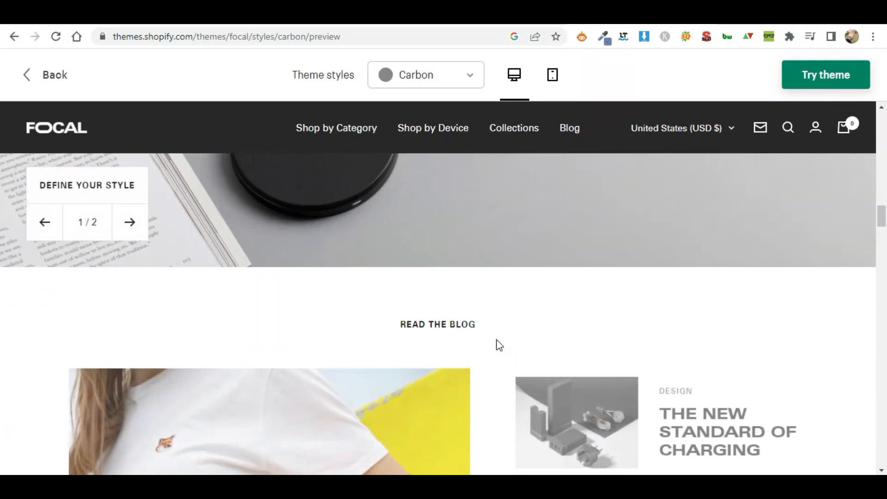
scroll(497, 341, "up", 8)
scroll(497, 341, "down", 4)
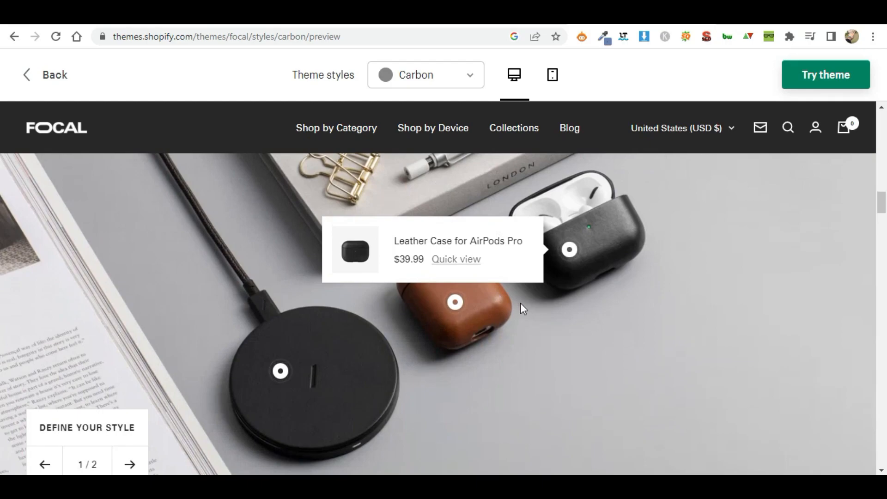
scroll(490, 269, "up", 5)
scroll(490, 272, "up", 20)
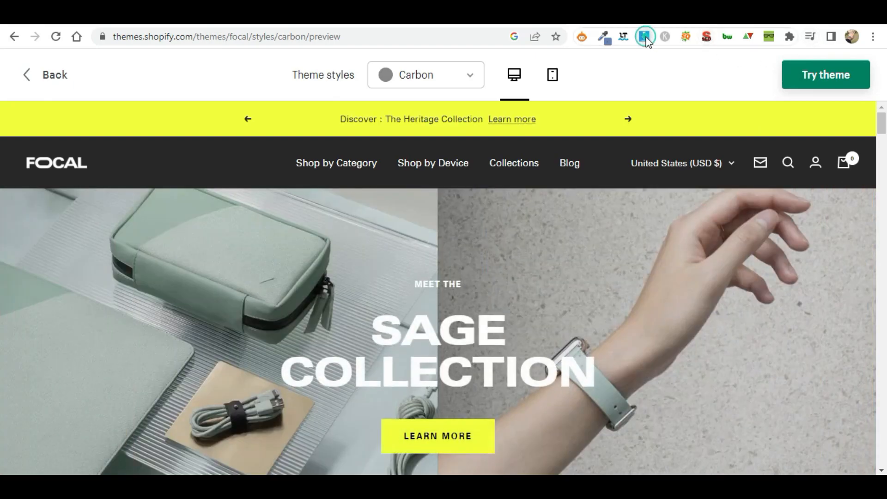
Step: Open the image downloader extension for the theme preview and look through the images it found
left_click(645, 39)
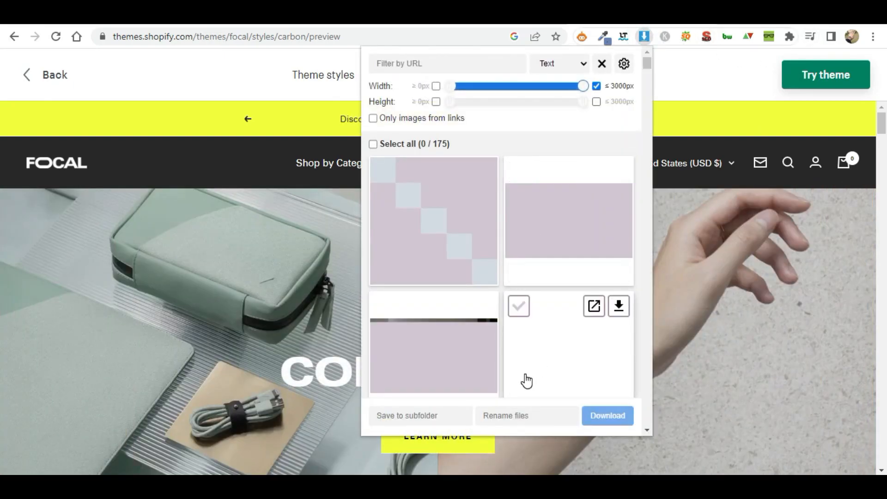
scroll(527, 381, "down", 2)
scroll(526, 372, "down", 2)
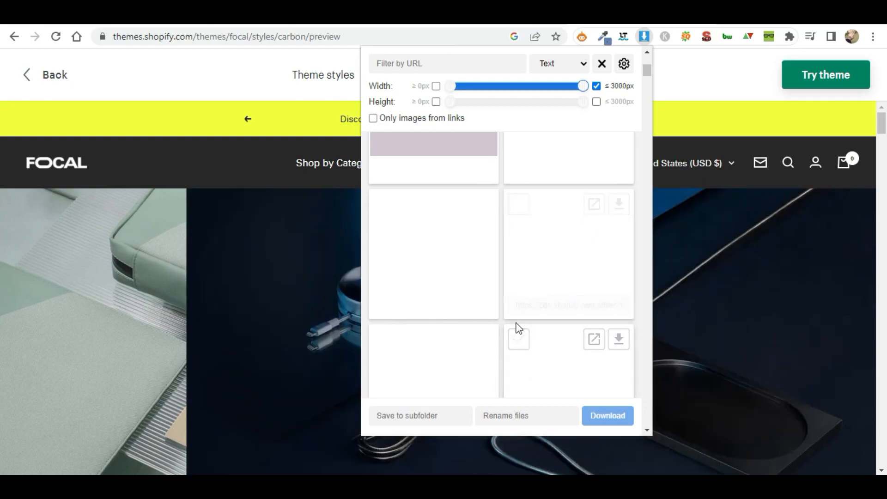
scroll(518, 329, "down", 3)
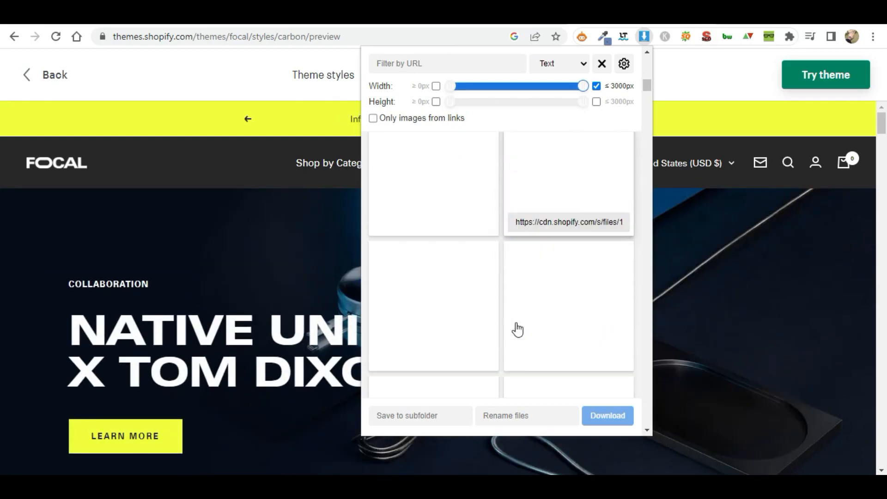
scroll(518, 329, "down", 5)
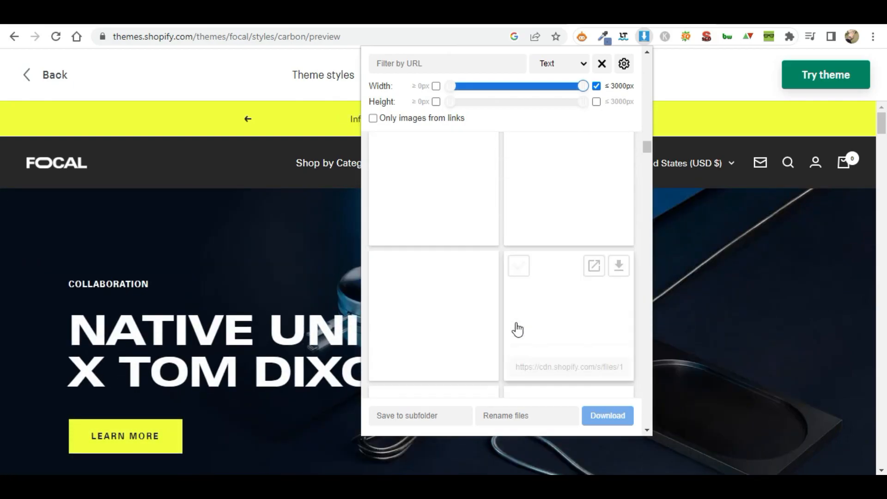
left_click(675, 84)
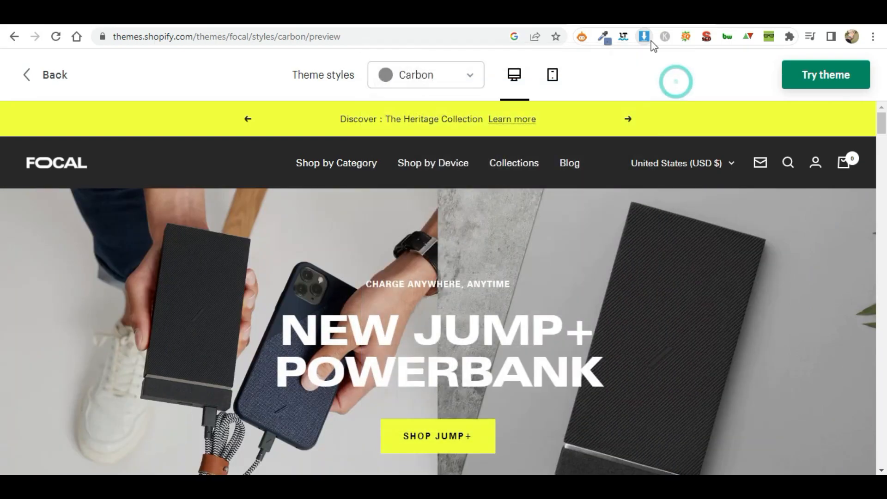
Step: Reopen the image downloader and download the Heritage Collection image of the wallet in the coat pocket
left_click(645, 37)
mouse_move(548, 260)
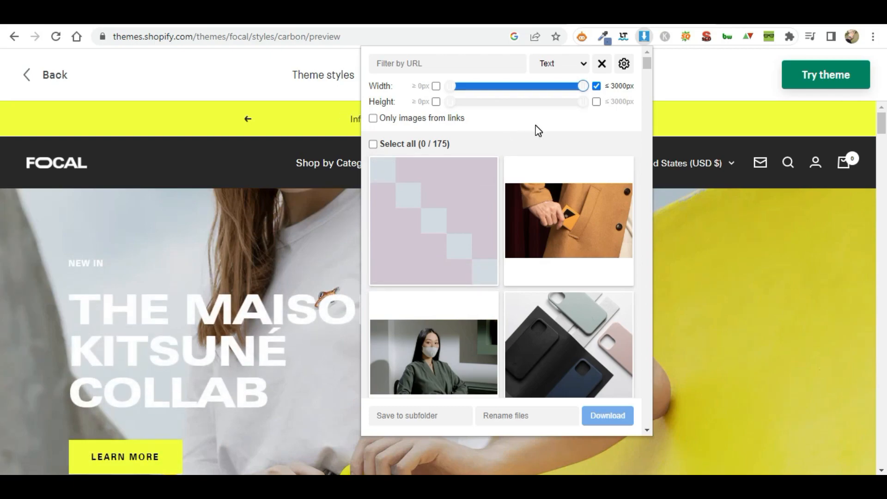
mouse_move(617, 180)
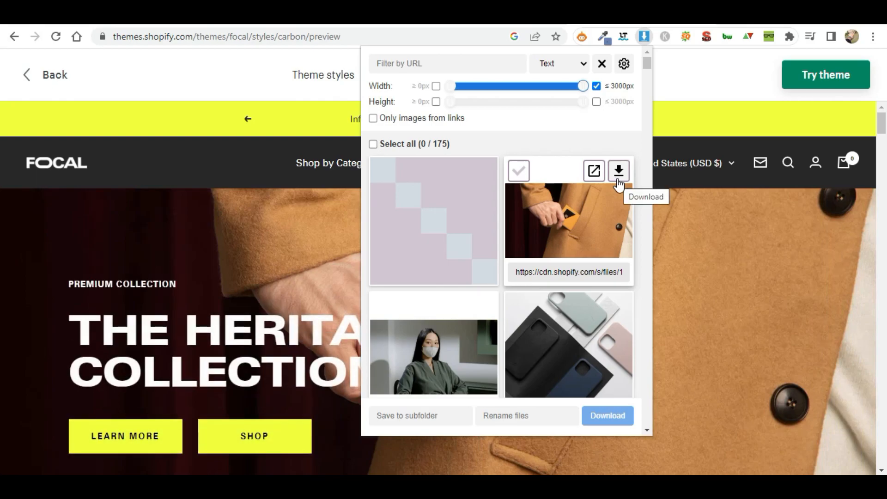
left_click(618, 174)
scroll(552, 255, "down", 2)
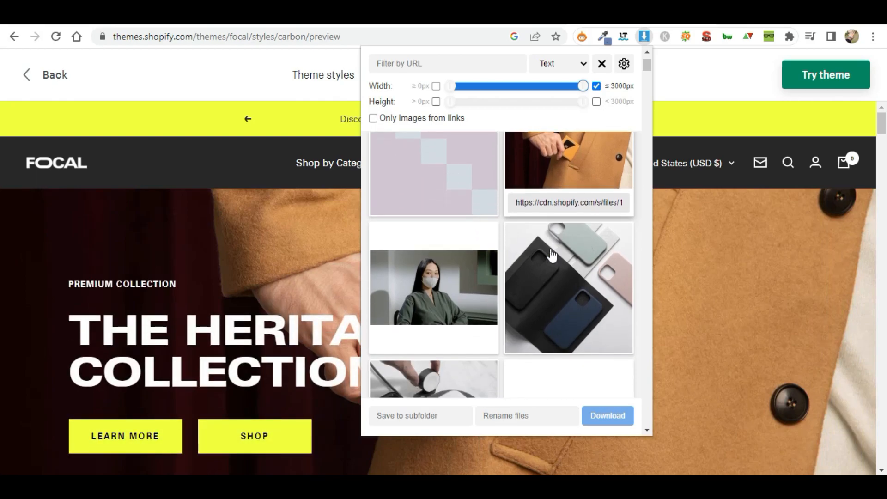
scroll(555, 226, "up", 2)
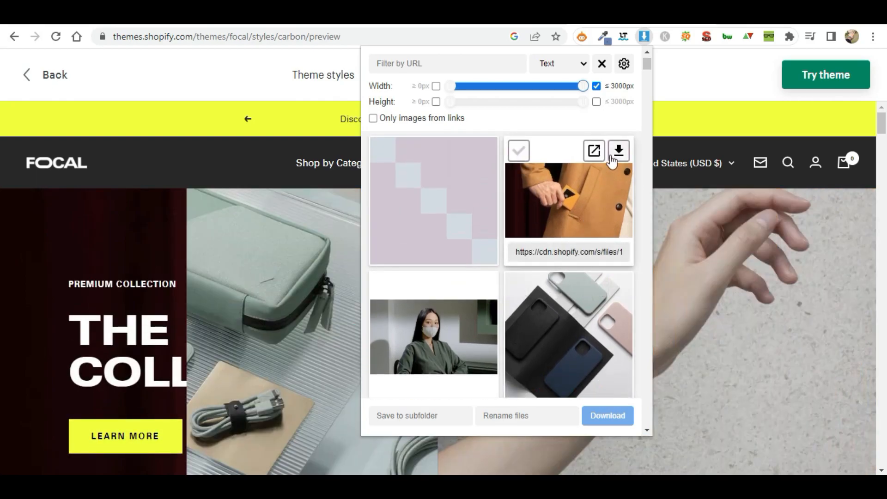
Step: Look through the remaining theme images in the image downloader and close it
scroll(444, 373, "down", 2)
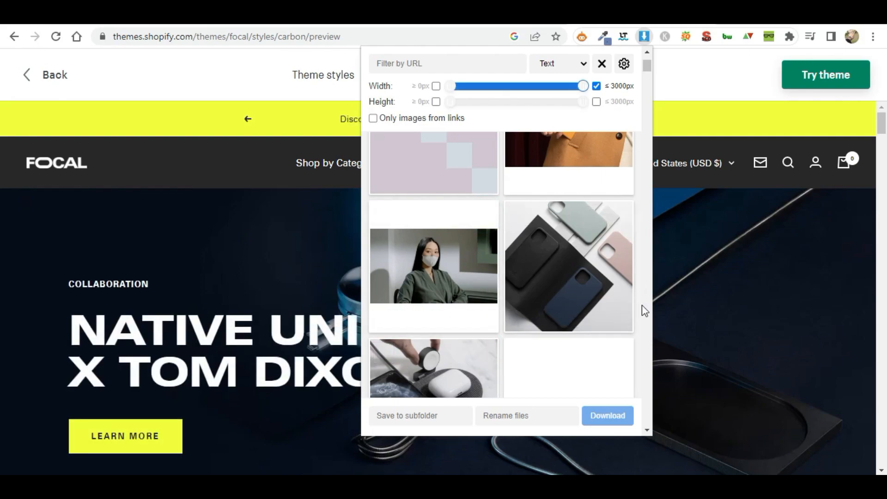
scroll(641, 304, "down", 2)
scroll(539, 306, "down", 5)
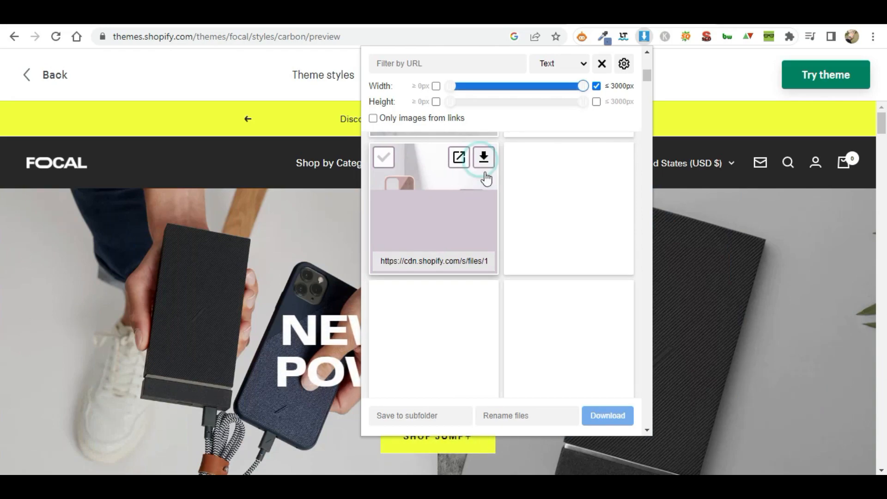
scroll(492, 234, "up", 1)
scroll(578, 201, "up", 2)
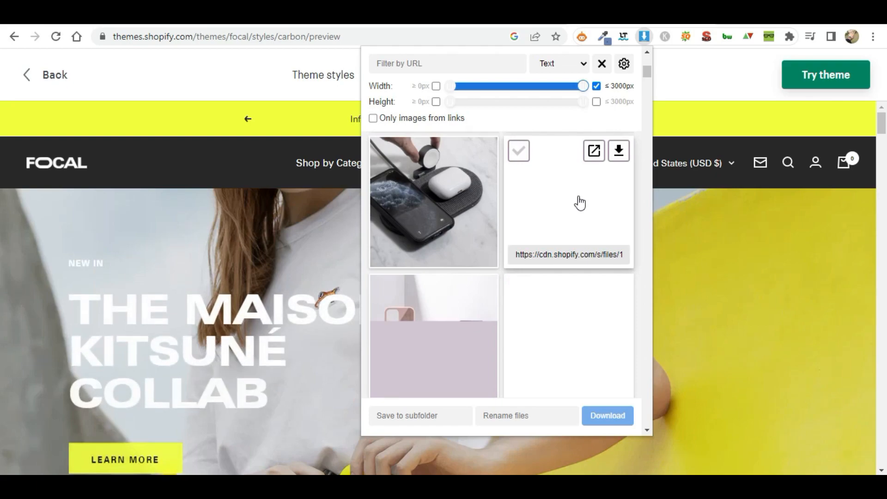
scroll(548, 335, "down", 3)
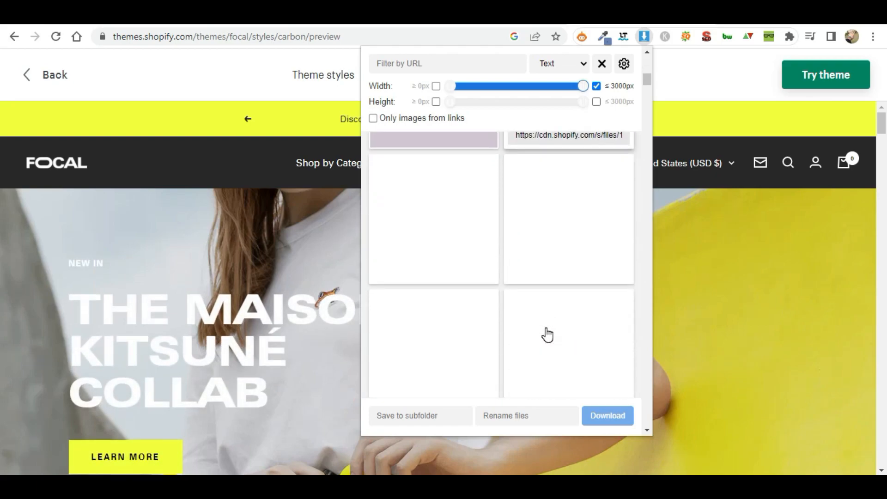
scroll(531, 290, "up", 2)
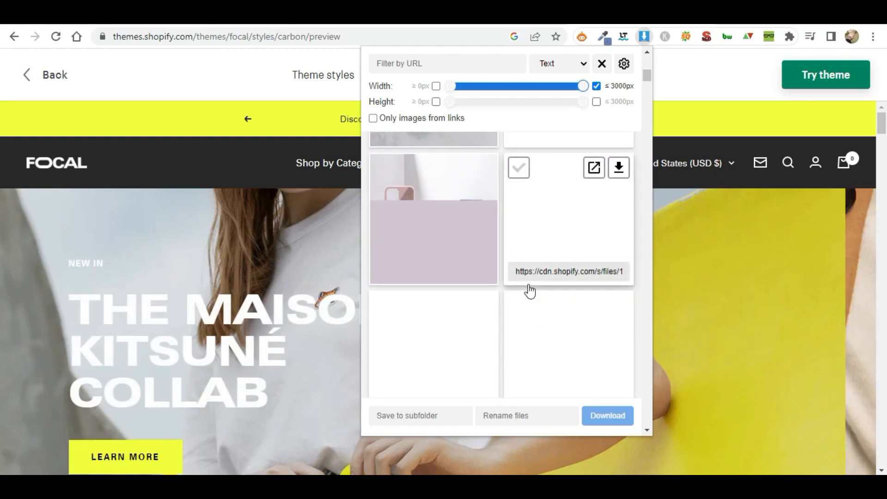
scroll(547, 274, "down", 5)
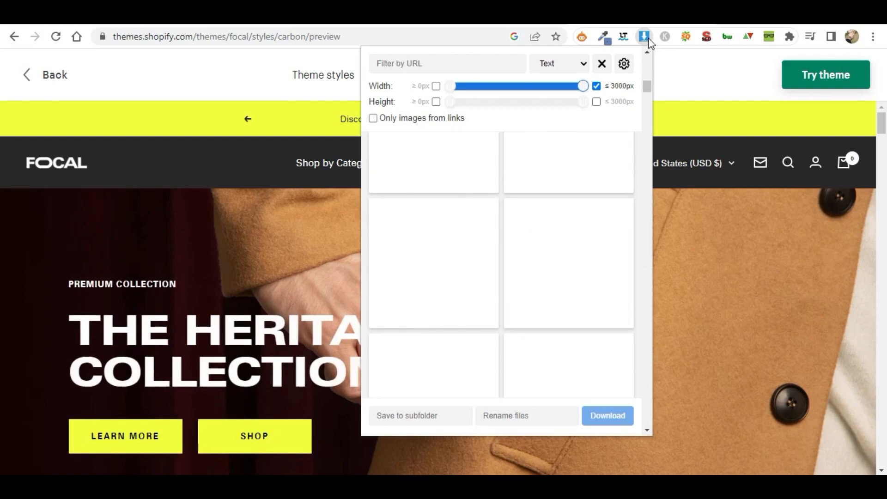
left_click(687, 85)
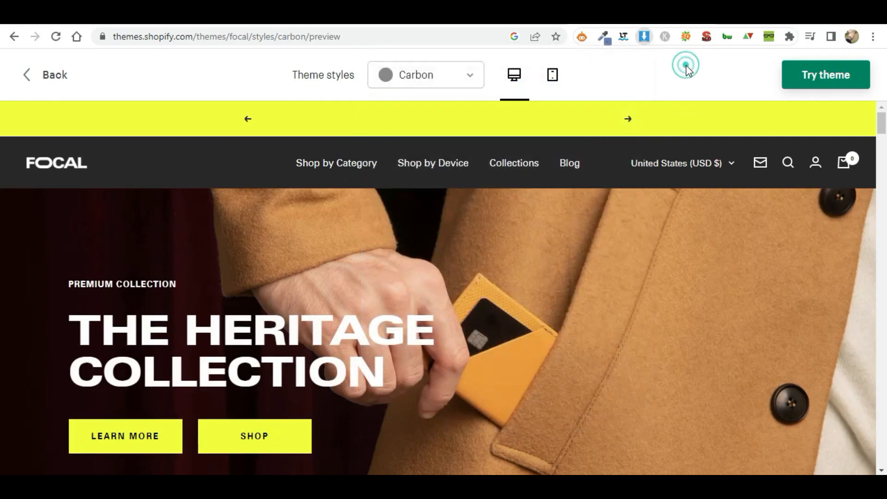
Step: Download the phone cases image, the masked woman image and the image beside the wireless charger from the image downloader
left_click(645, 36)
scroll(531, 253, "down", 5)
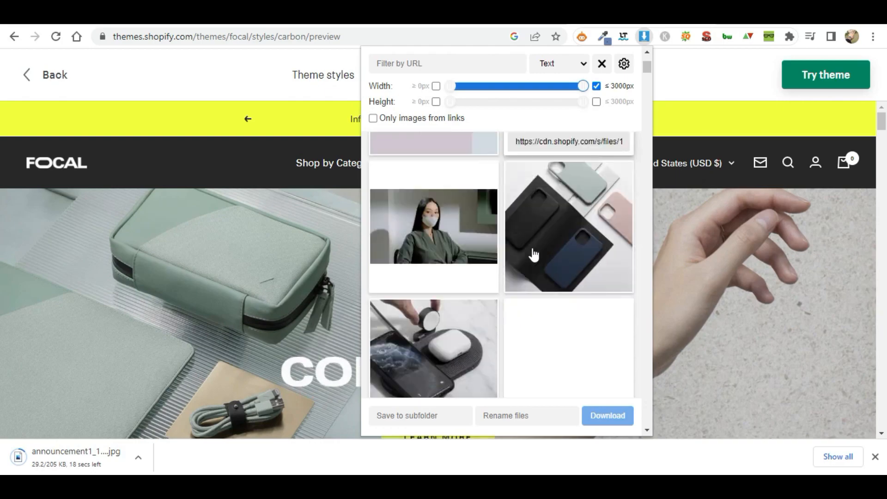
scroll(582, 198, "up", 3)
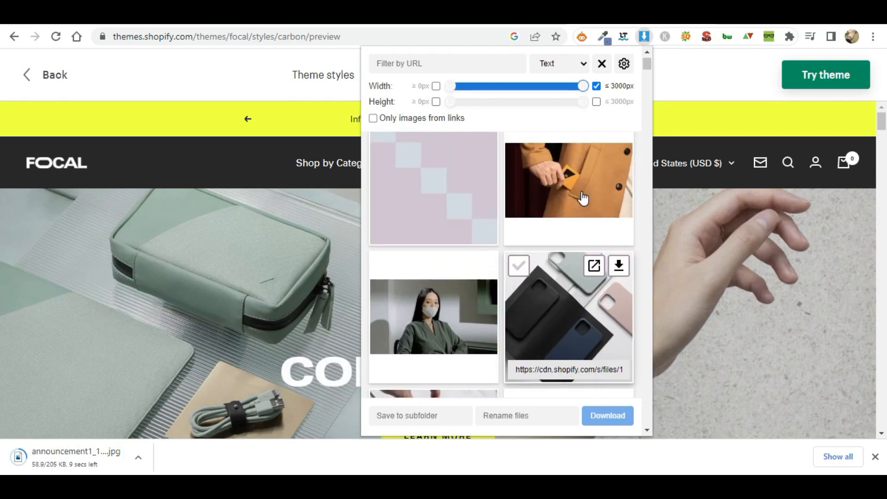
left_click(618, 263)
left_click(484, 265)
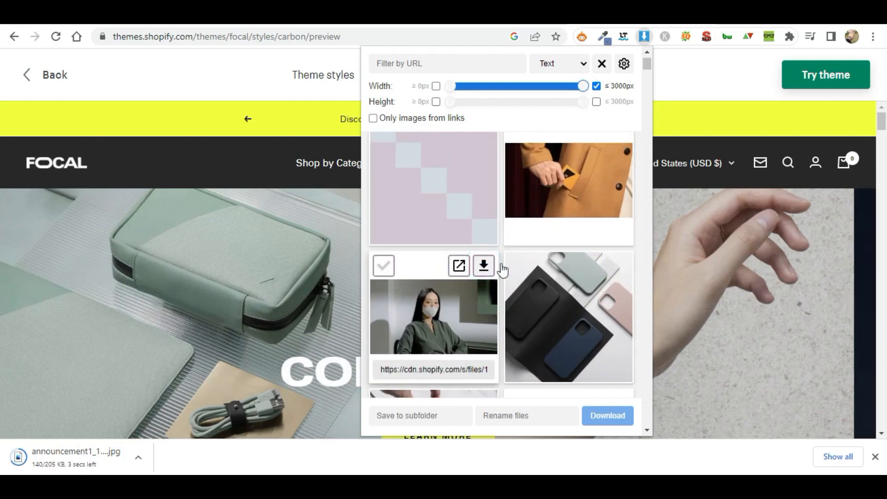
scroll(561, 287, "down", 4)
scroll(560, 284, "up", 1)
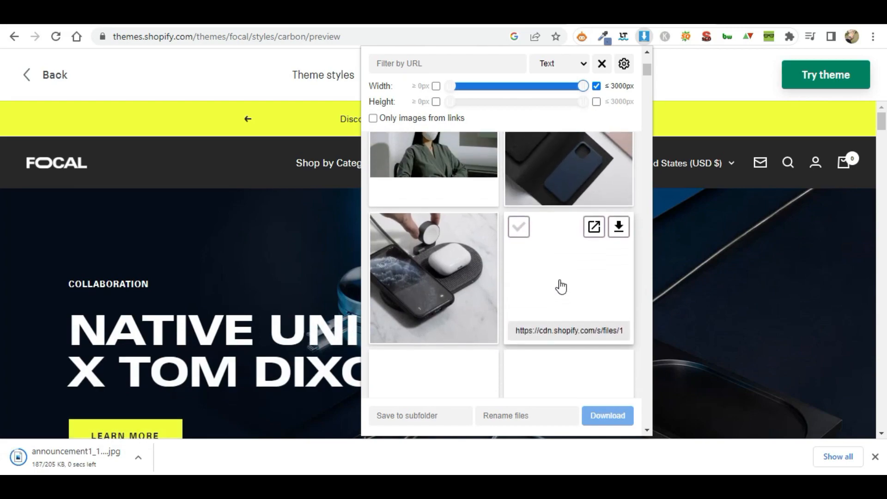
left_click(622, 234)
scroll(525, 293, "down", 3)
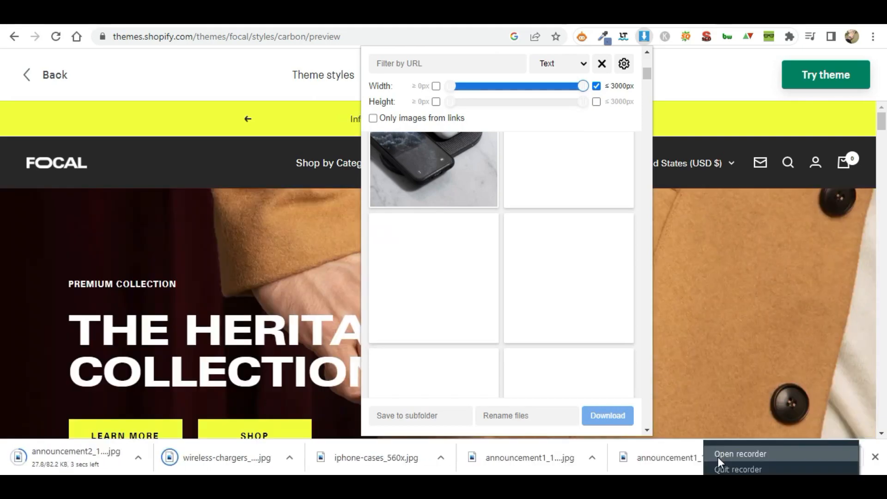
left_click(719, 457)
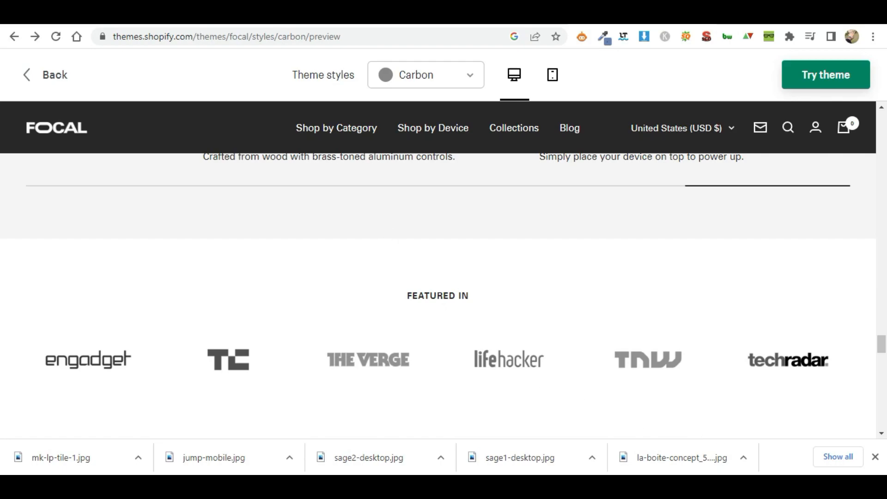
left_click(875, 456)
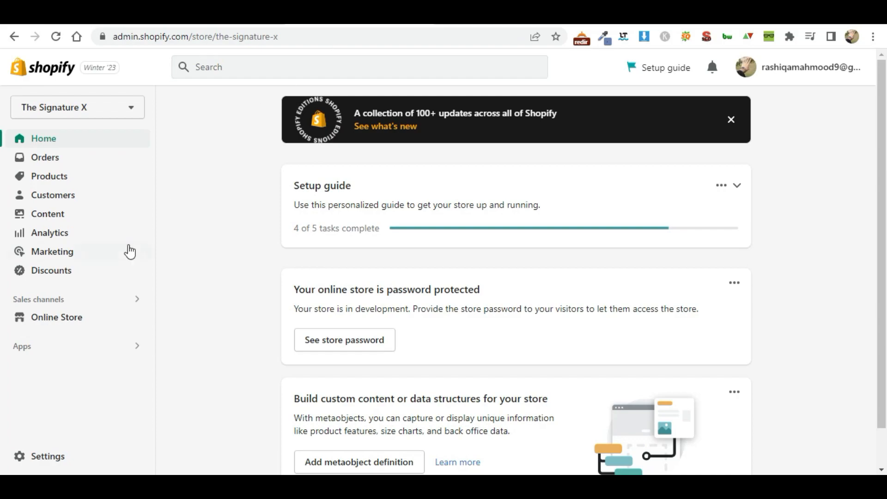
Step: Go to the online store's themes and start adding a theme from a zip file to the theme library
left_click(84, 325)
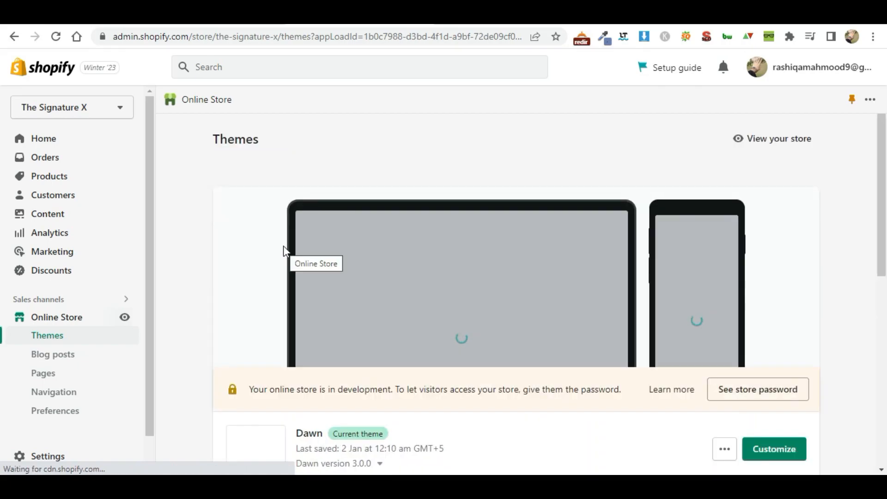
scroll(356, 273, "down", 4)
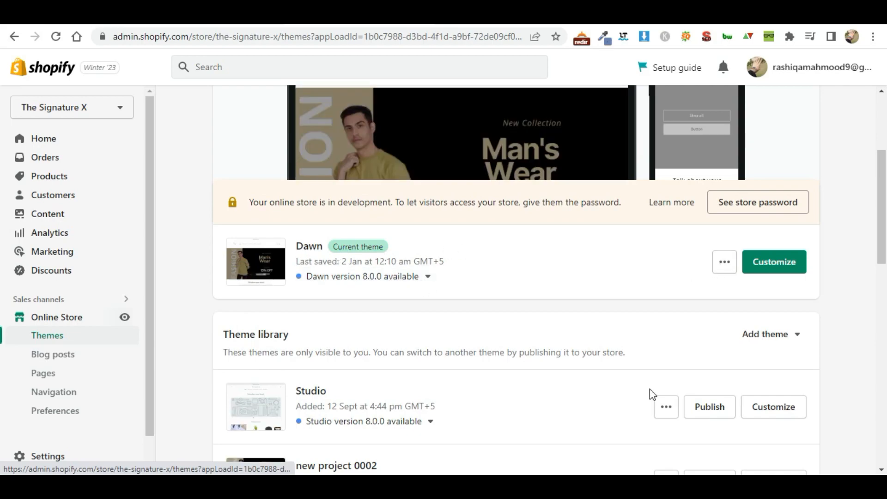
left_click(767, 349)
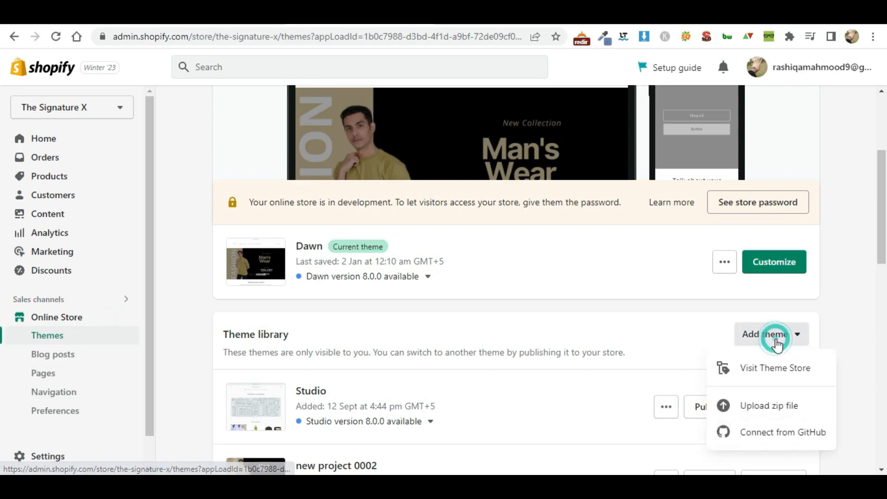
left_click(755, 416)
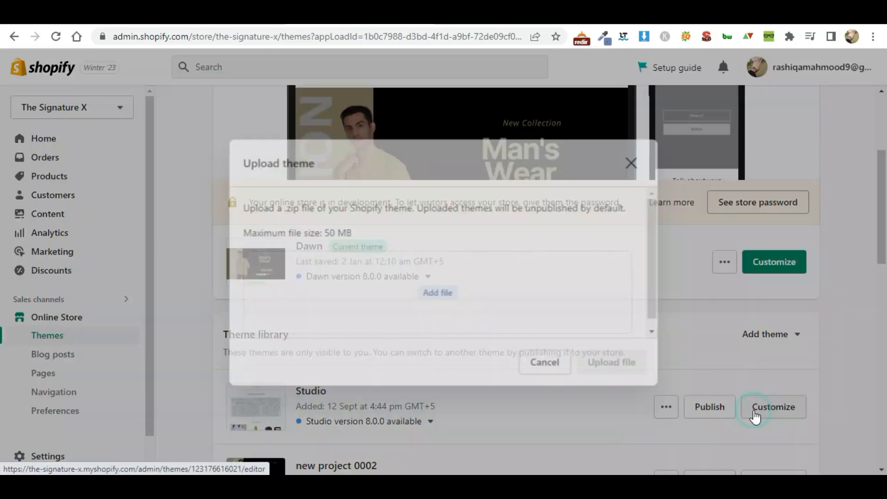
Step: Choose the Focal theme zip from the "shopify theme" folder within "themes" on Local Disk (C:) and upload it
left_click(431, 282)
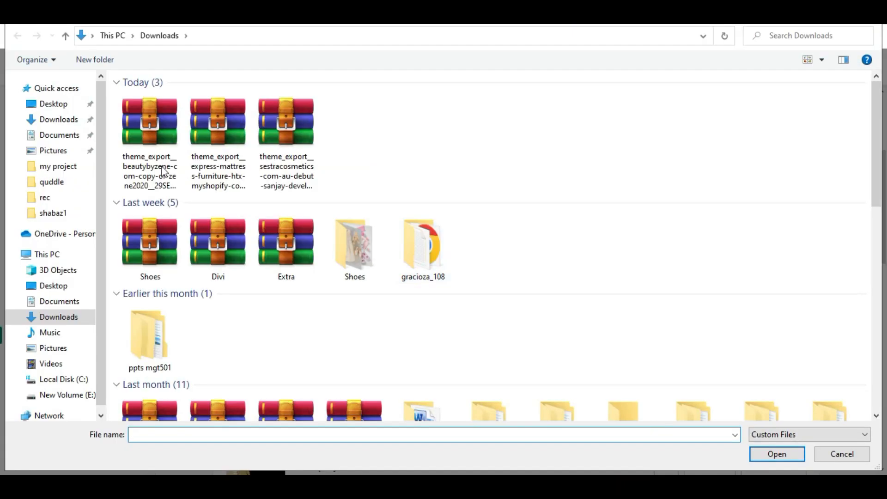
left_click(61, 383)
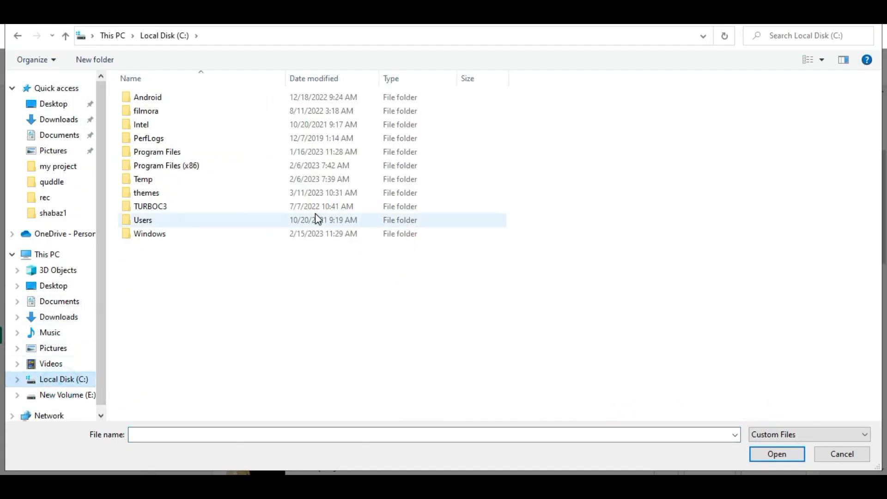
double_click(275, 195)
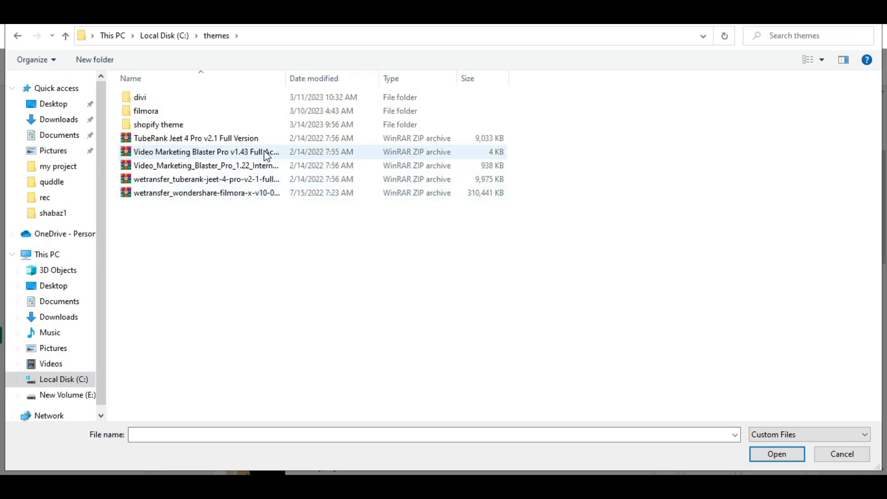
double_click(256, 125)
double_click(256, 125)
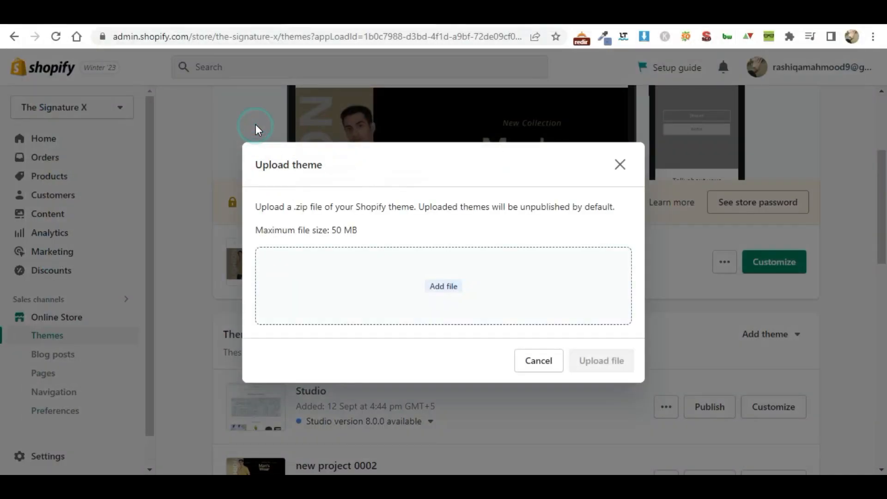
left_click(606, 362)
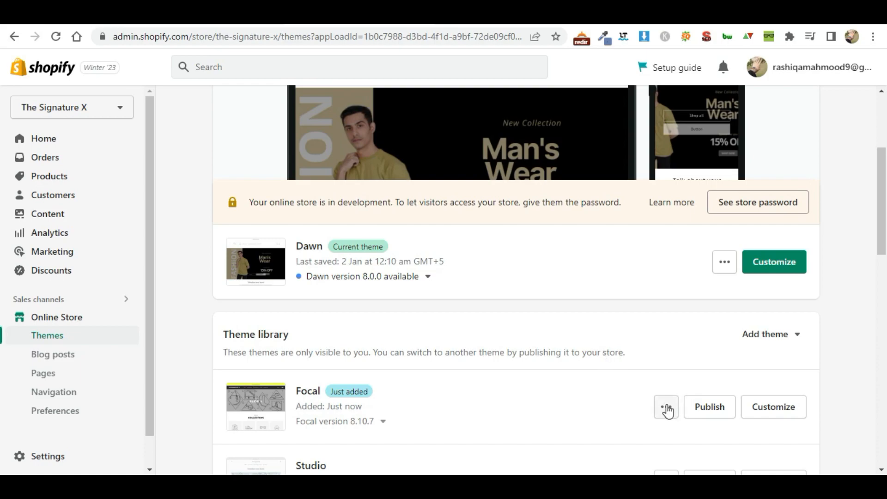
Step: Open the Focal theme for customization and look over its home page preview
scroll(787, 356, "down", 1)
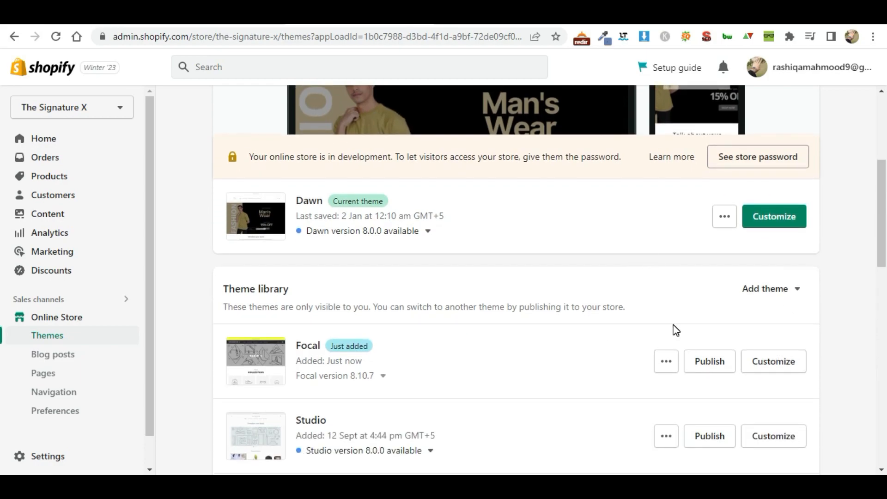
scroll(725, 370, "down", 1)
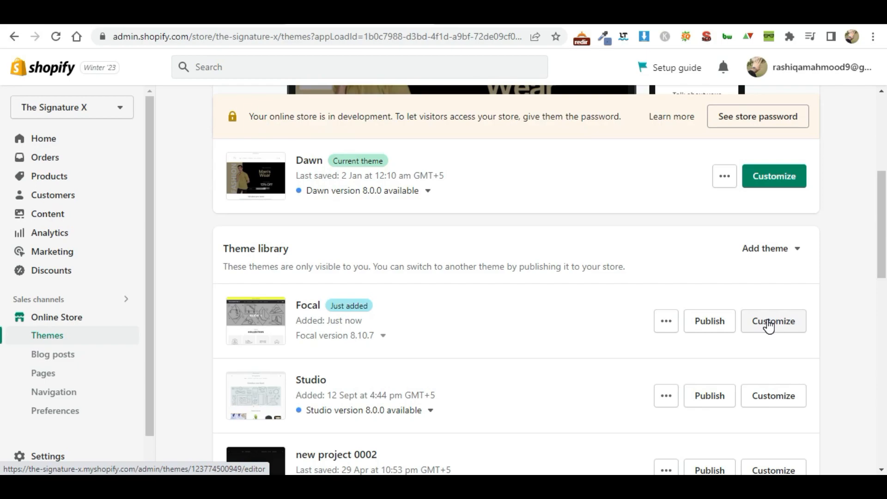
left_click(767, 324)
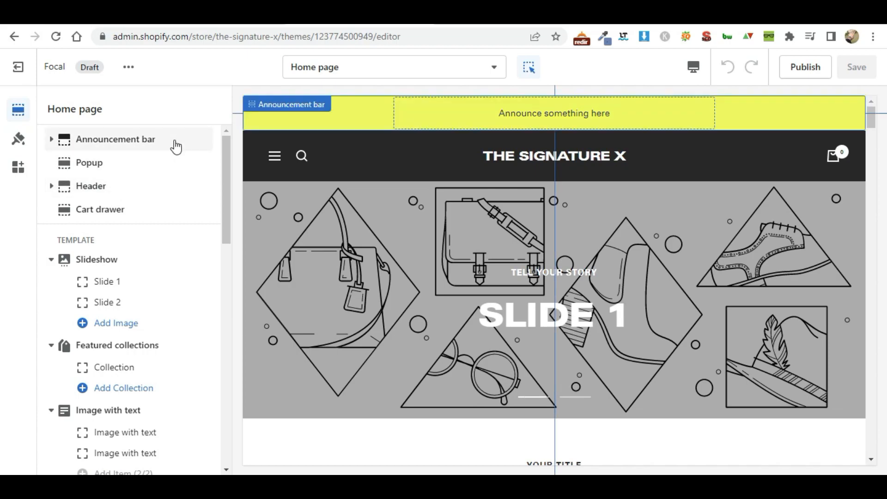
scroll(470, 269, "down", 5)
scroll(471, 270, "up", 5)
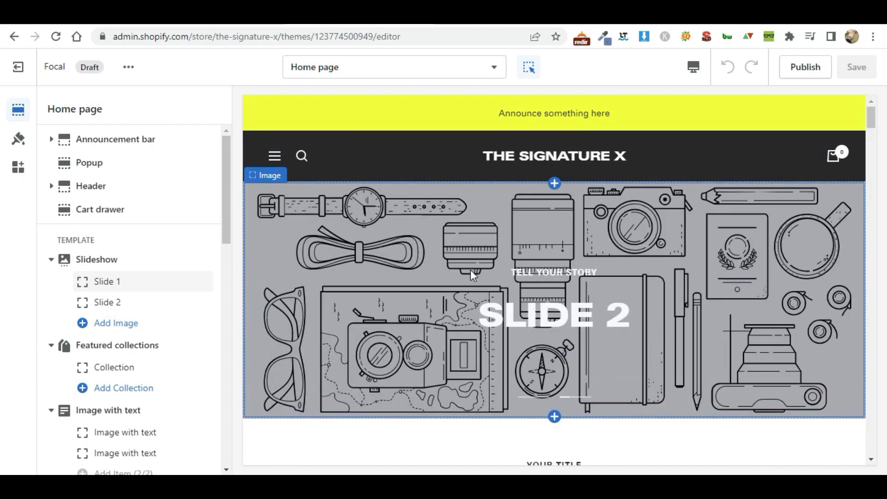
scroll(470, 270, "down", 5)
scroll(471, 270, "up", 5)
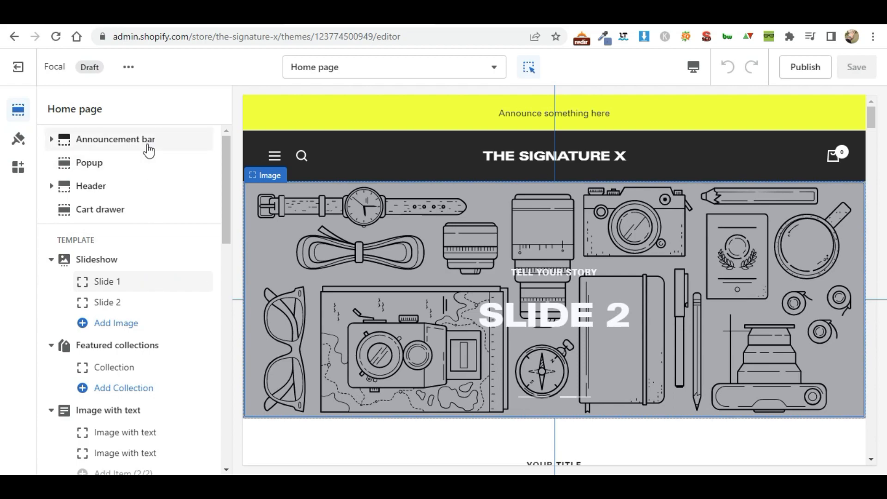
Step: Set the announcement bar's message text to "Free Shipping all over the world"
left_click(51, 139)
left_click(114, 159)
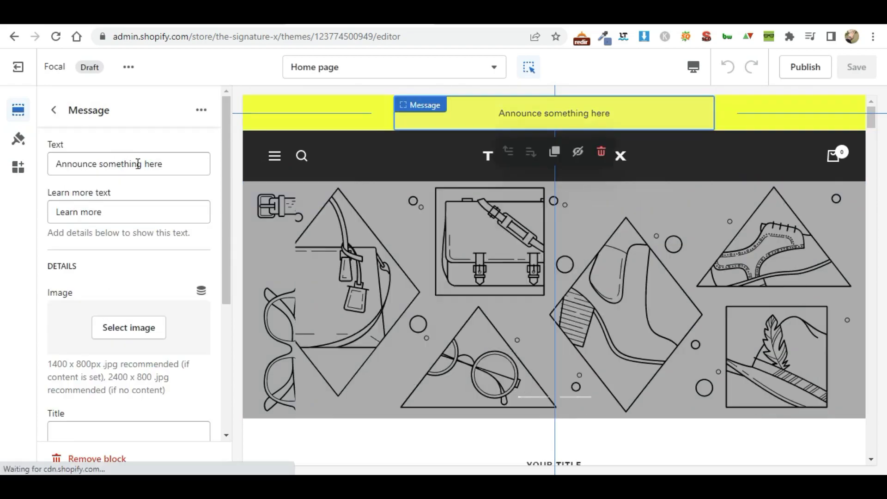
left_click_drag(174, 164, 4, 172)
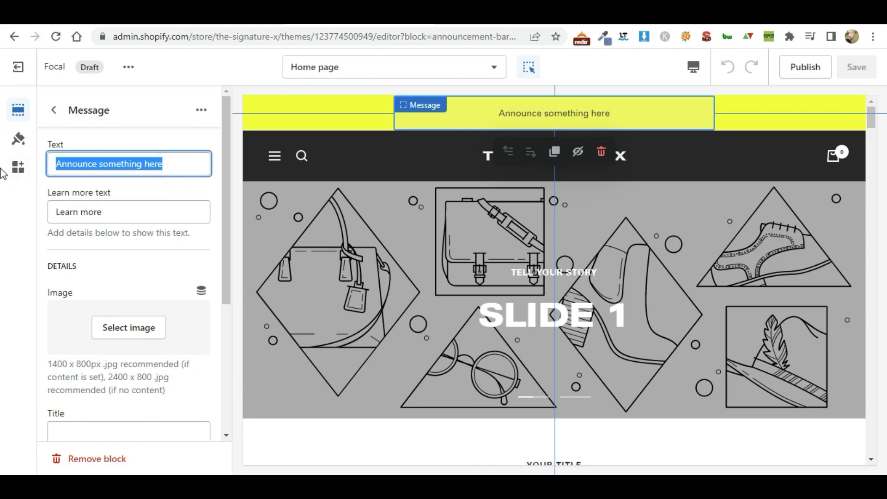
type("Fre")
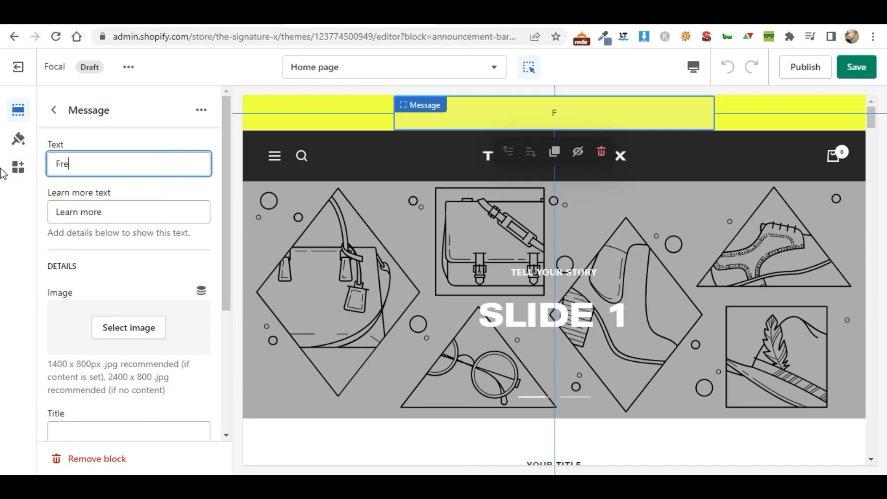
type("e Sh")
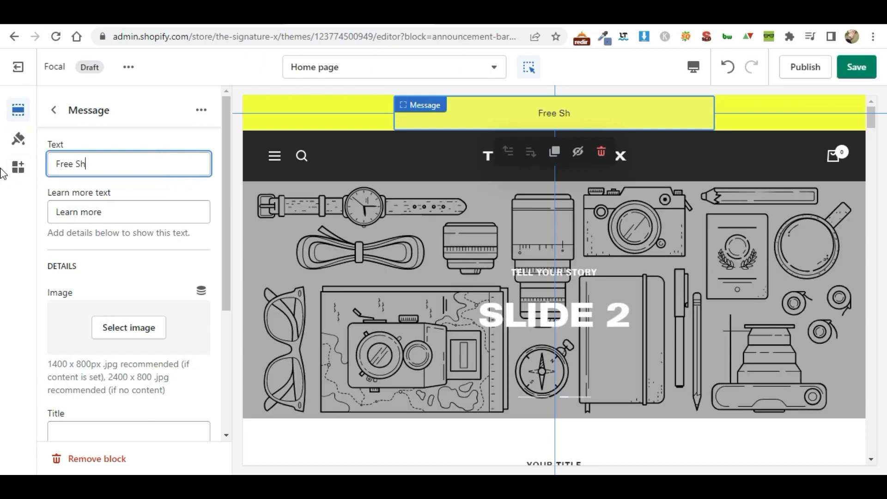
type("ipping A")
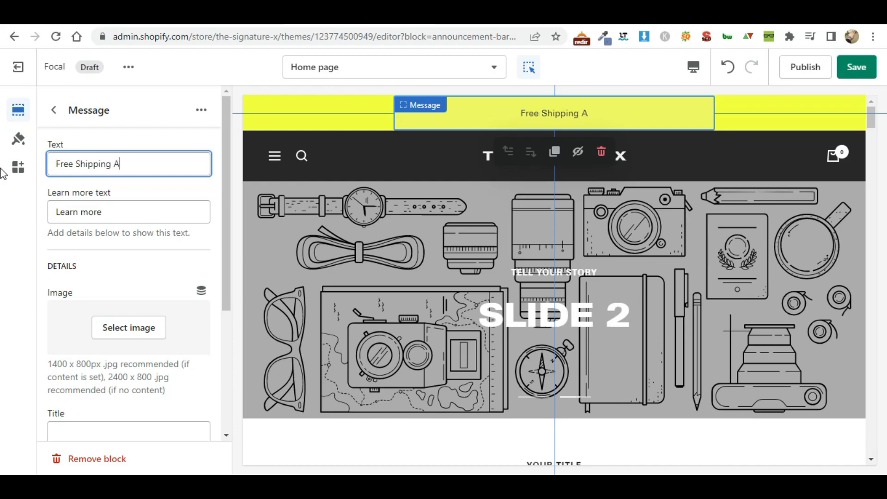
key("BackSpace")
type("all oc")
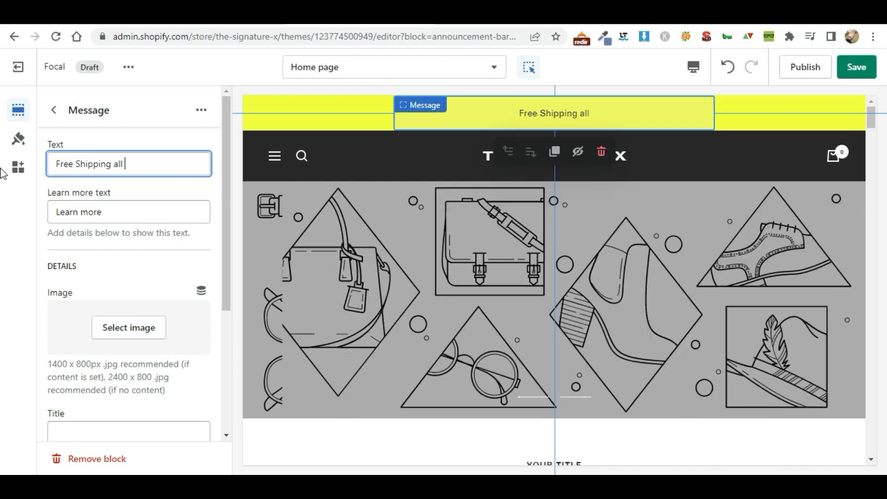
key("BackSpace")
type("ver ")
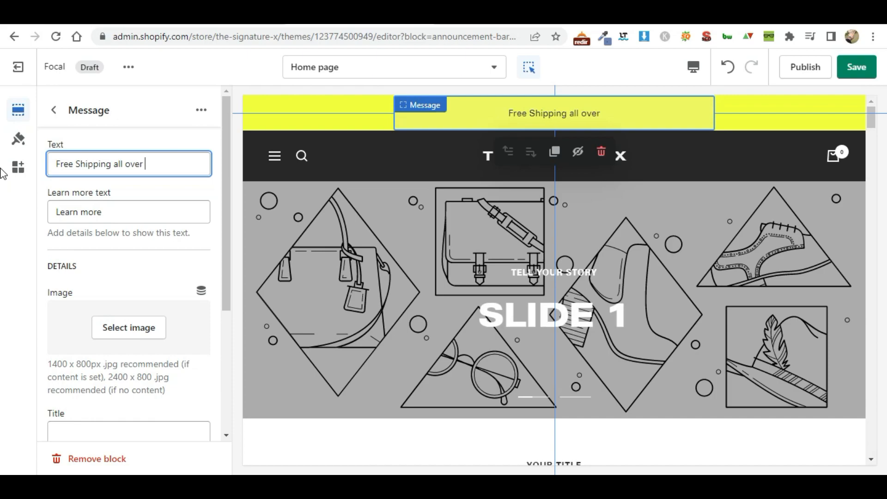
type("the world")
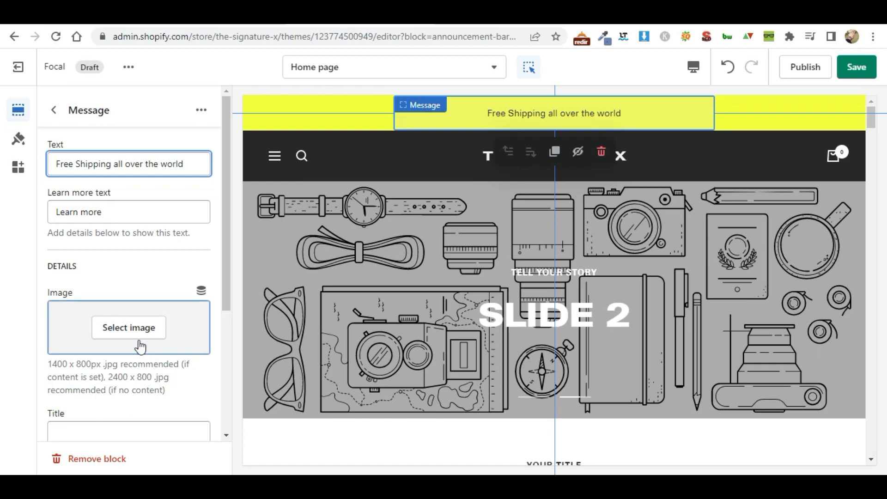
Step: Look through the announcement message's remaining settings and return to the home page section list
scroll(135, 346, "down", 3)
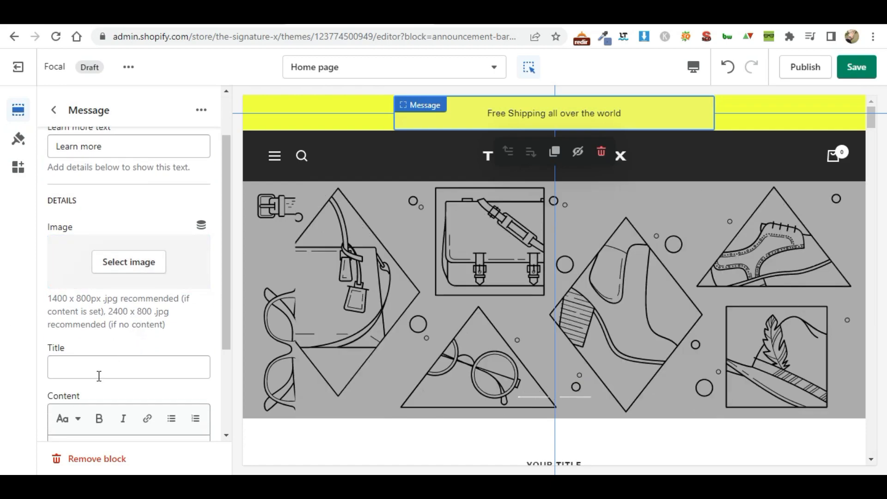
scroll(99, 375, "down", 3)
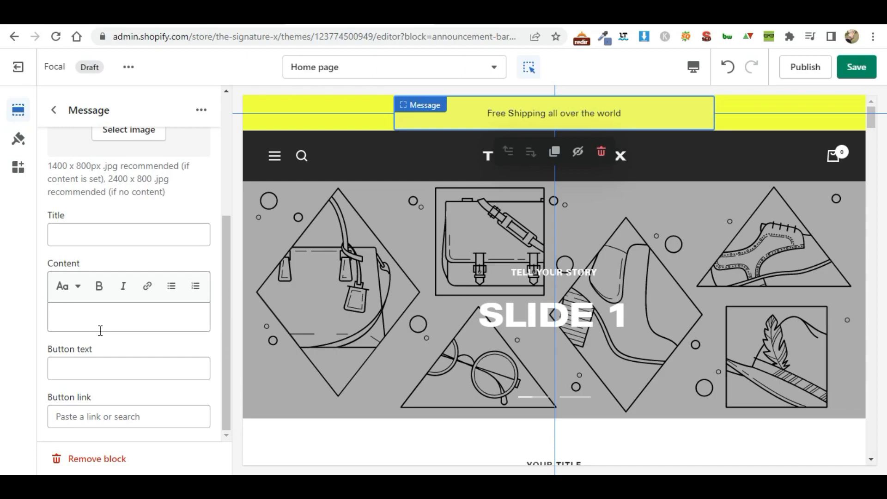
scroll(99, 330, "up", 5)
left_click(69, 175)
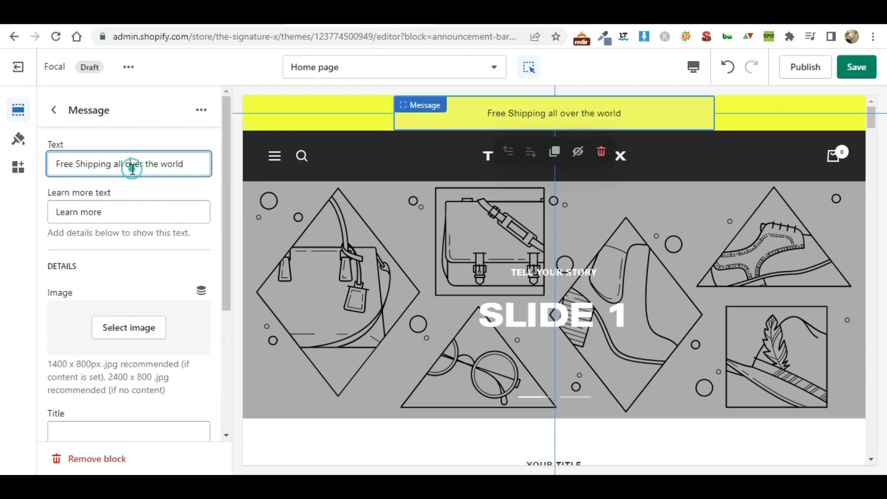
left_click(54, 113)
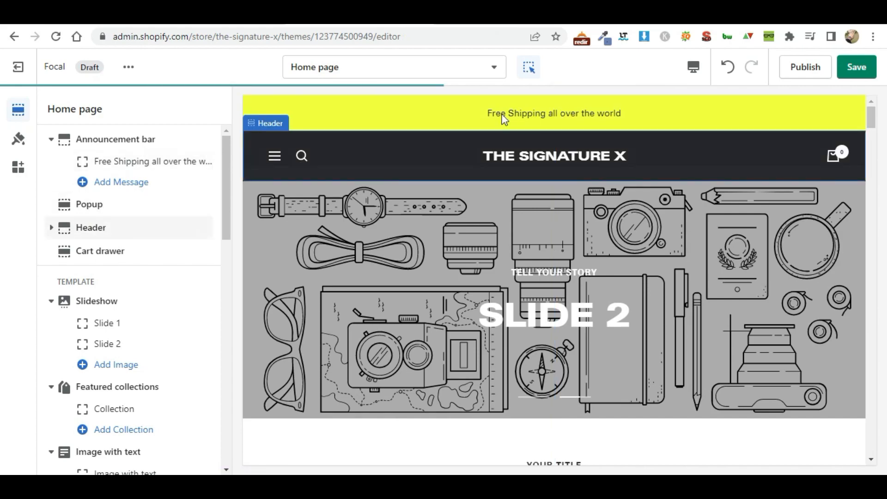
Step: Open the header settings and set the logo to the blue Signature X image from the library
left_click(104, 227)
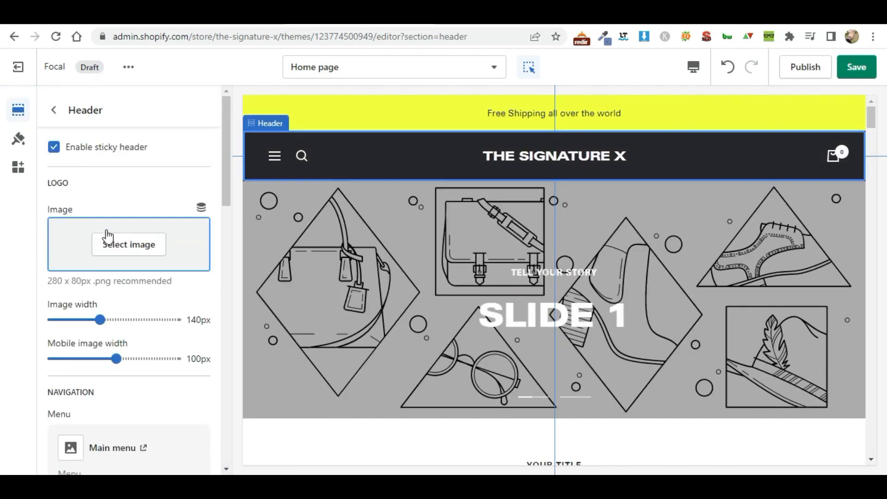
left_click(116, 249)
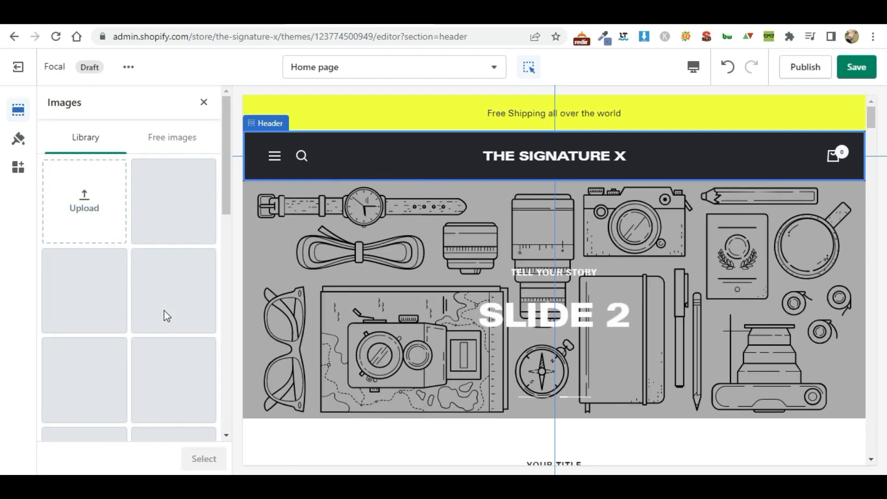
mouse_move(227, 177)
left_mouse_down()
mouse_move(227, 277)
mouse_move(223, 154)
left_mouse_up()
left_click(170, 286)
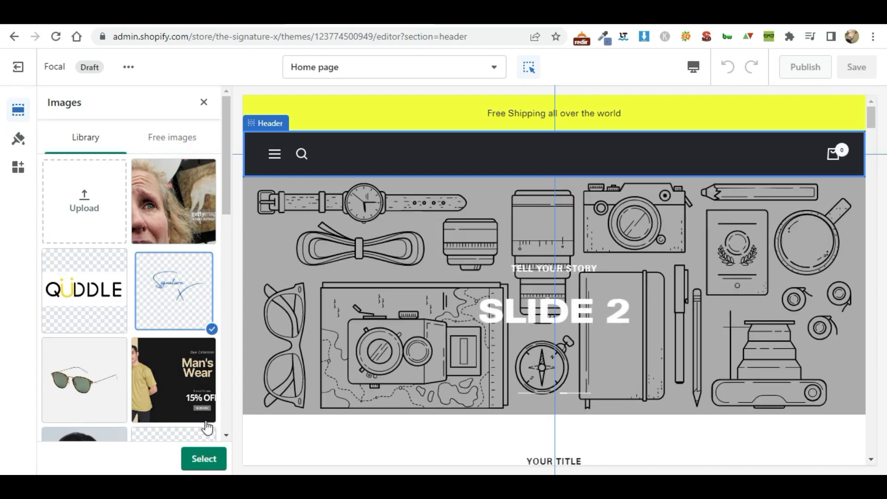
left_click(204, 460)
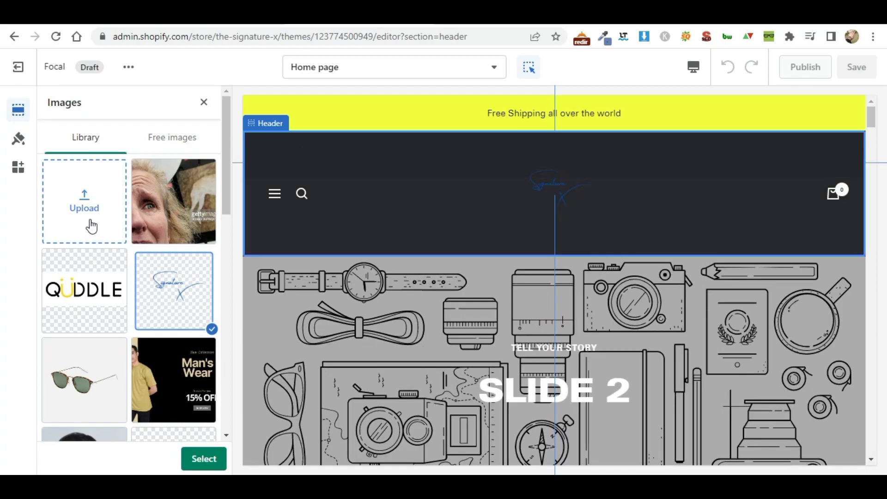
Step: Replace the header logo with the white Signature X image from the image library
left_click(84, 201)
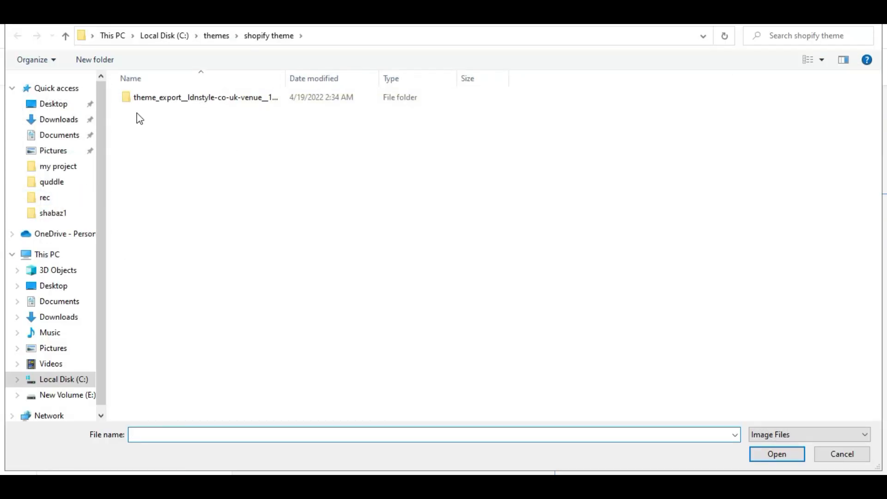
left_click(69, 121)
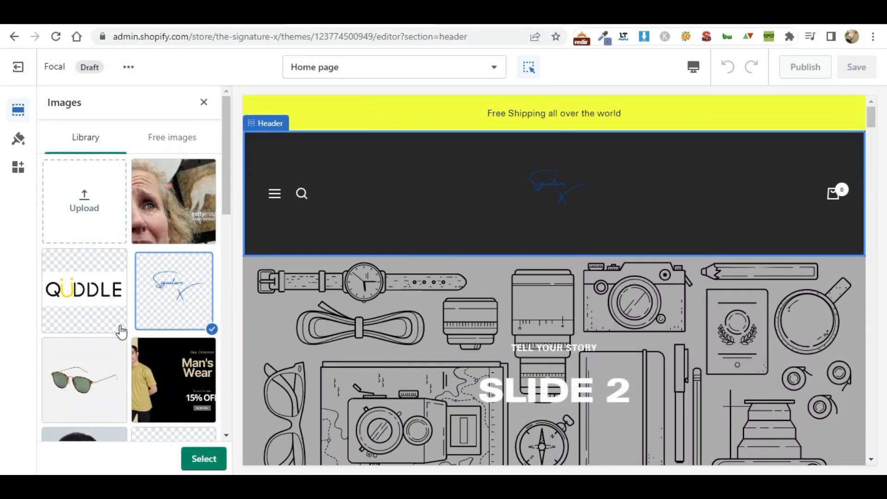
scroll(121, 331, "down", 1)
scroll(113, 311, "down", 3)
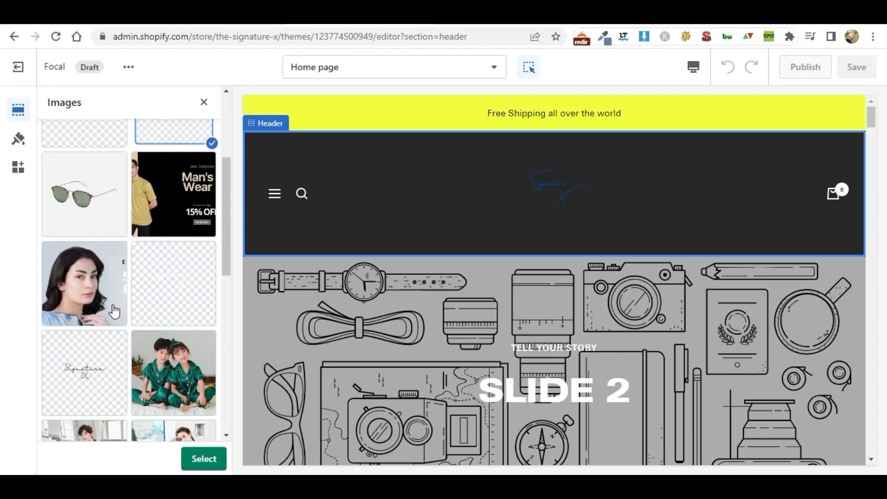
left_click(172, 285)
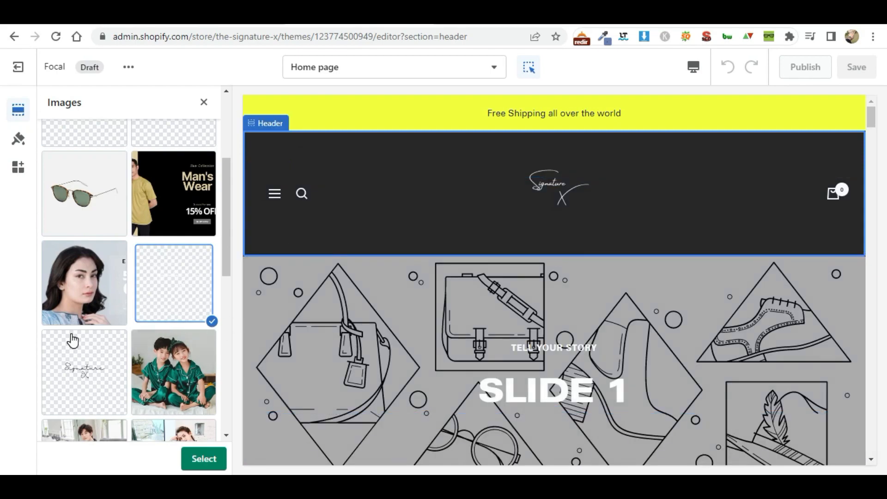
Step: Try the black "The Signature" image from the library as the header logo
scroll(73, 341, "down", 8)
scroll(72, 341, "down", 3)
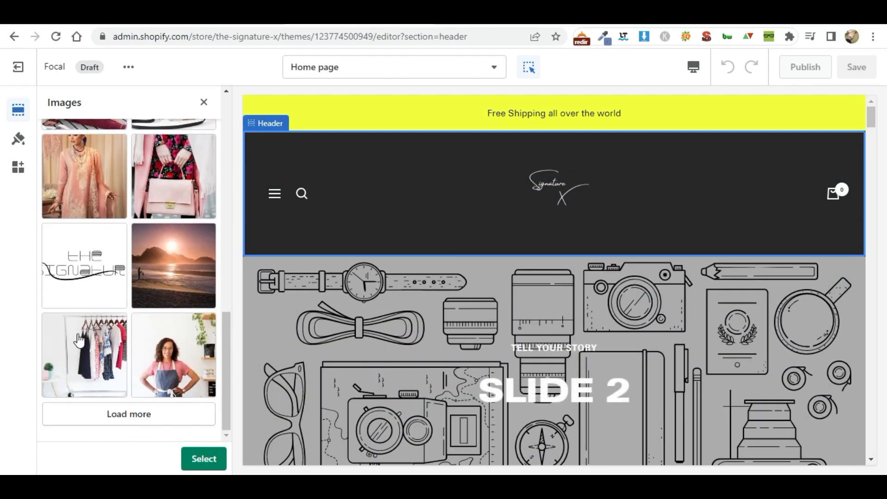
left_click(95, 285)
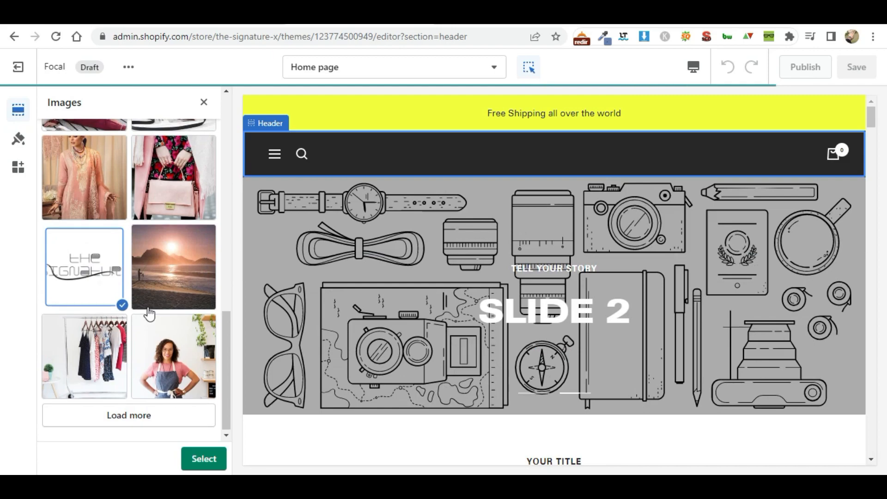
Step: Choose the white Signature_X_1 image from the library as the header logo and confirm the selection
scroll(166, 278, "up", 5)
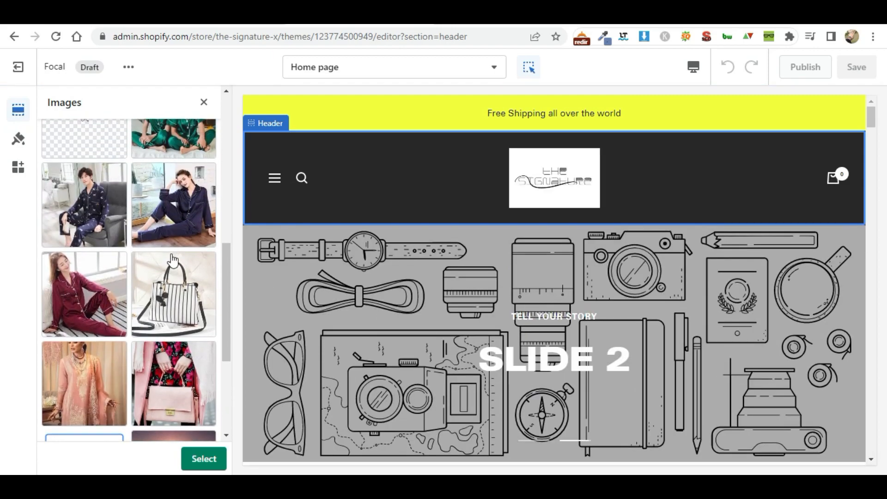
scroll(172, 254, "up", 4)
left_click(176, 230)
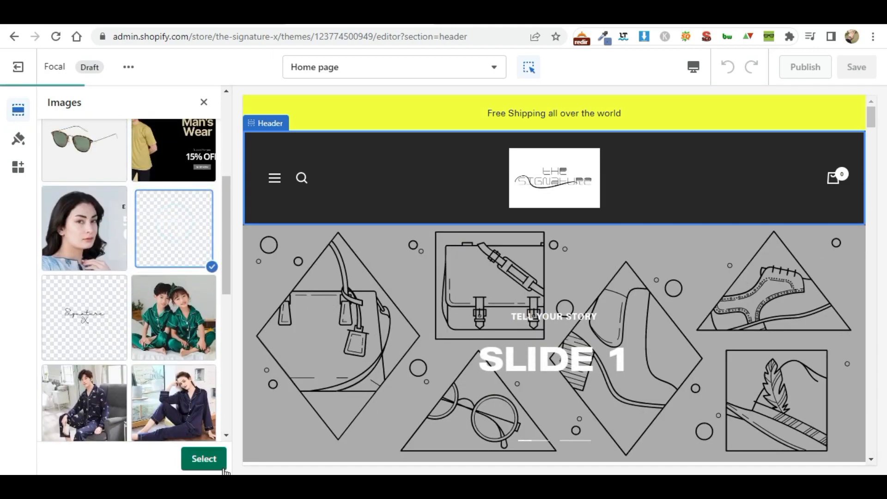
left_click(203, 458)
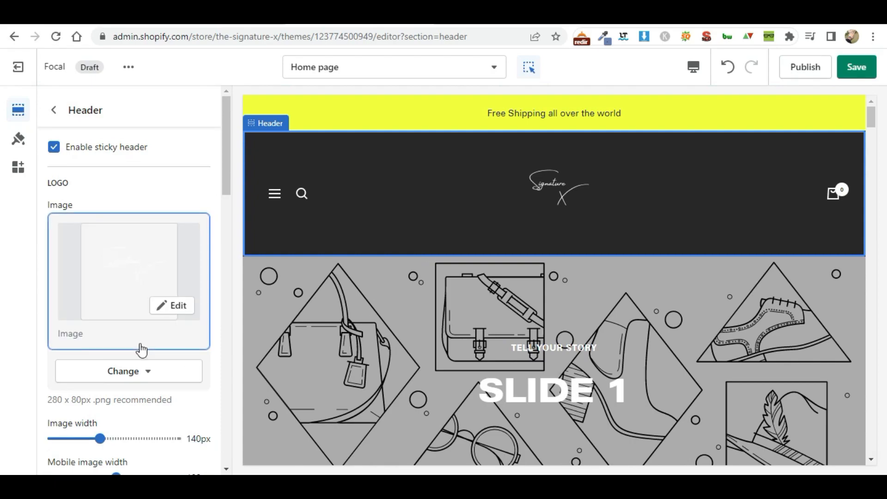
Step: Set the header logo's desktop image width to 100px and check the recommended logo dimensions
scroll(140, 350, "down", 2)
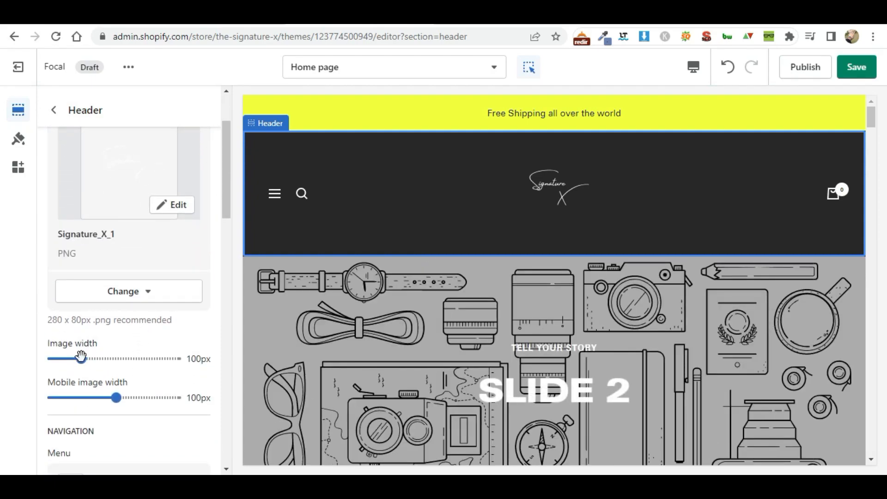
left_click(81, 359)
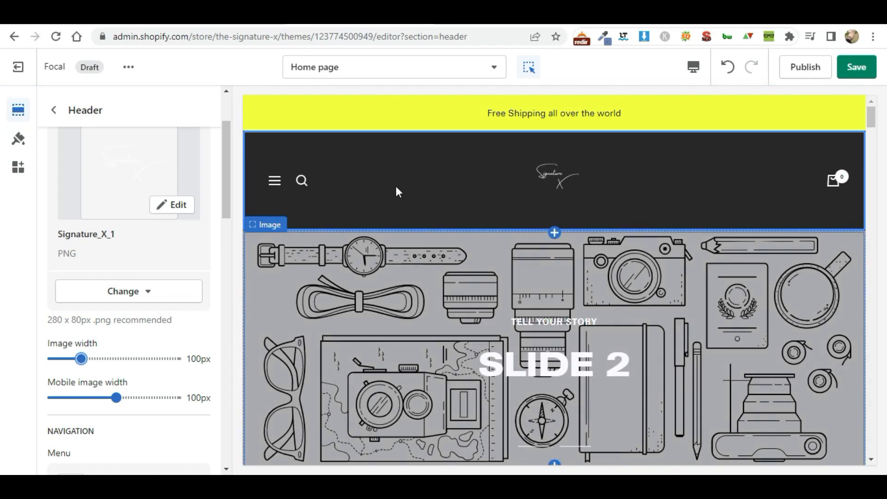
scroll(57, 240, "up", 2)
scroll(60, 239, "down", 2)
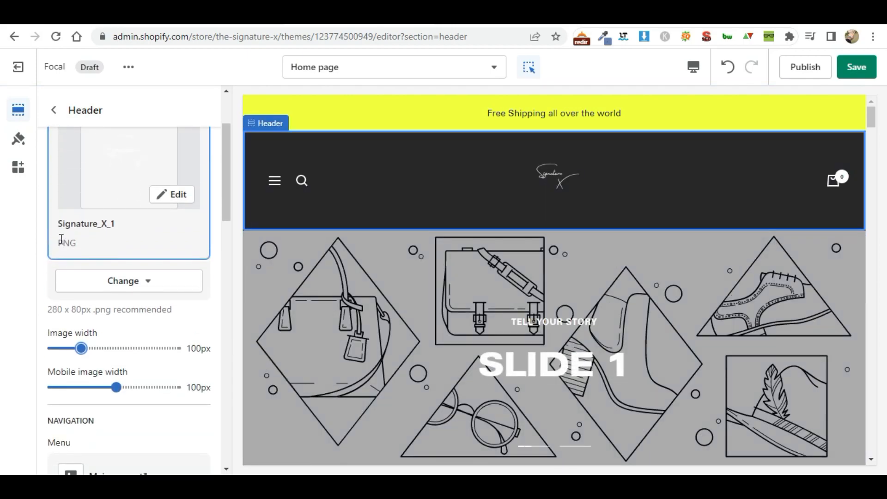
left_click_drag(50, 307, 177, 315)
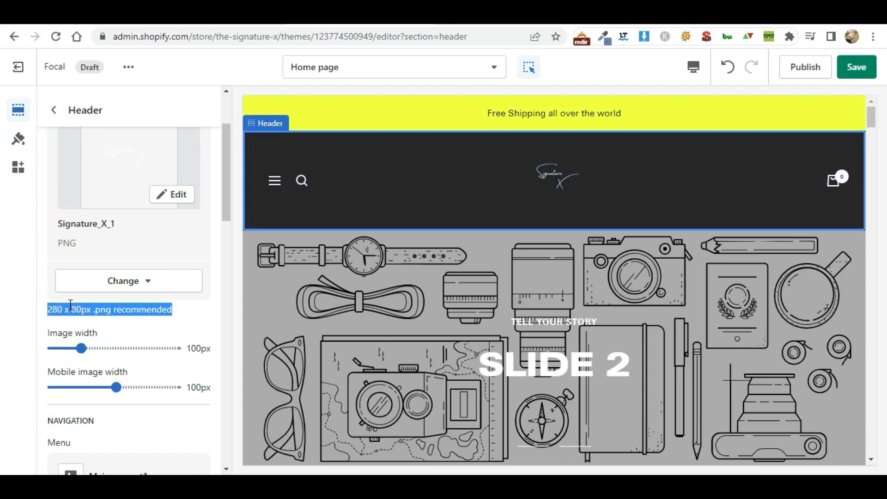
left_click(50, 309)
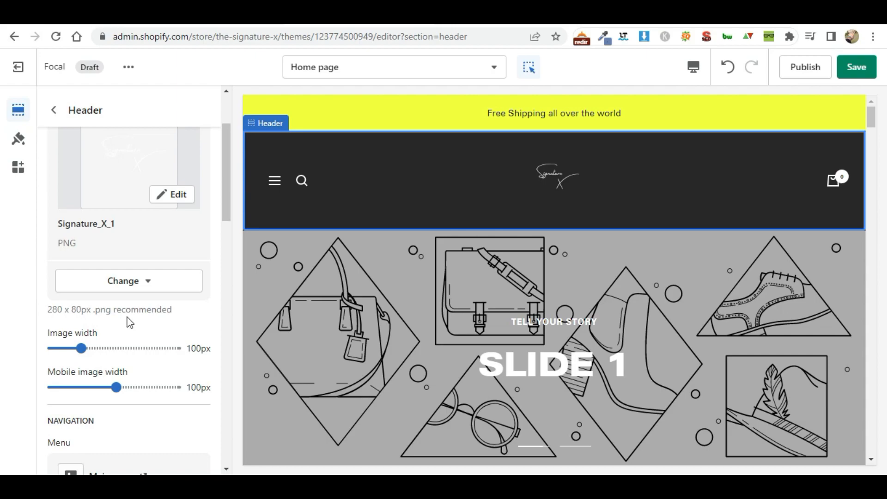
Step: Preview the header's navigation drawer and view the menus available for the main navigation, keeping the current selection
scroll(129, 322, "down", 5)
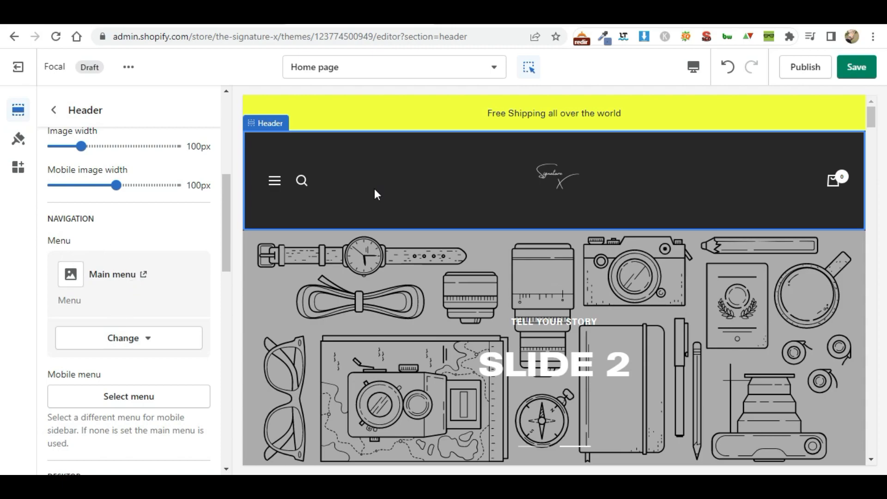
left_click(273, 181)
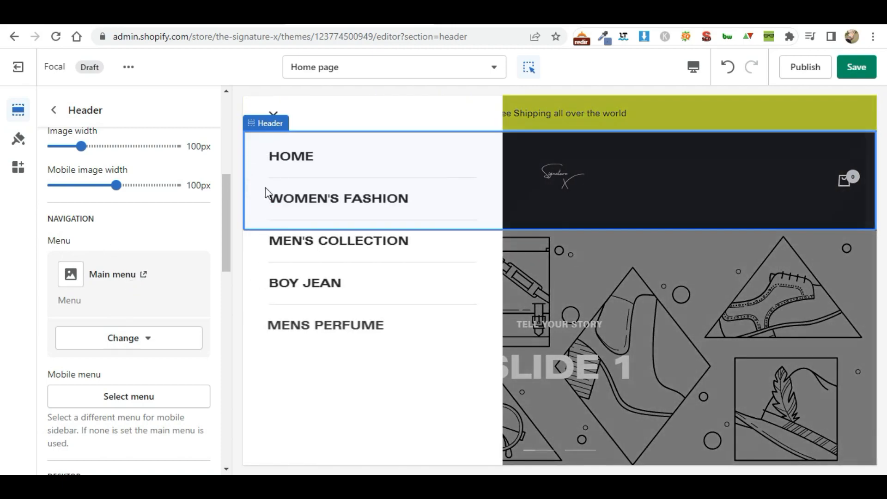
left_click(273, 114)
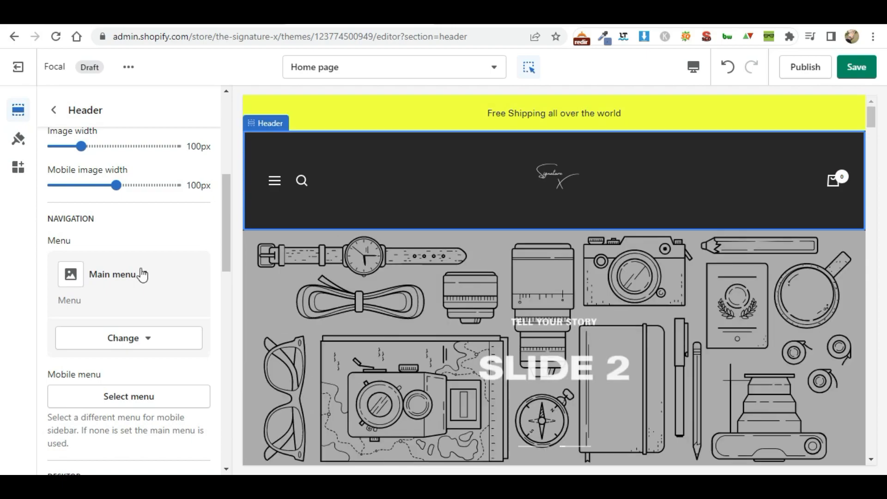
left_click(138, 342)
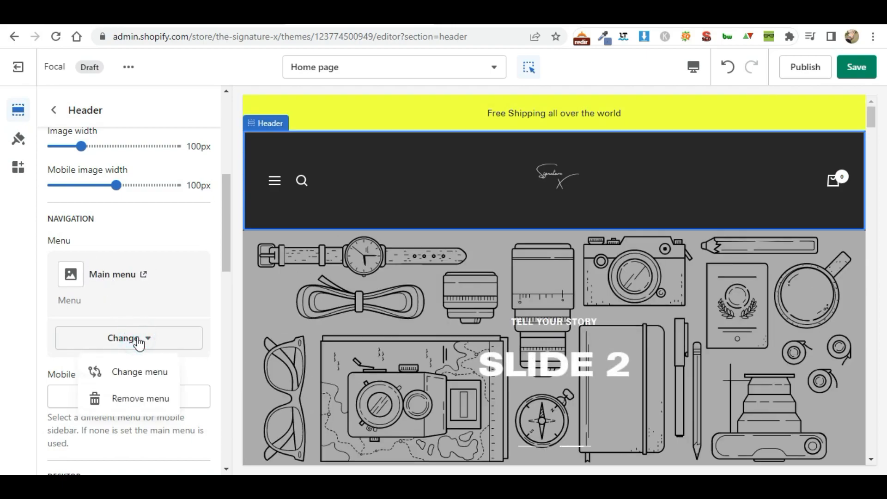
left_click(138, 374)
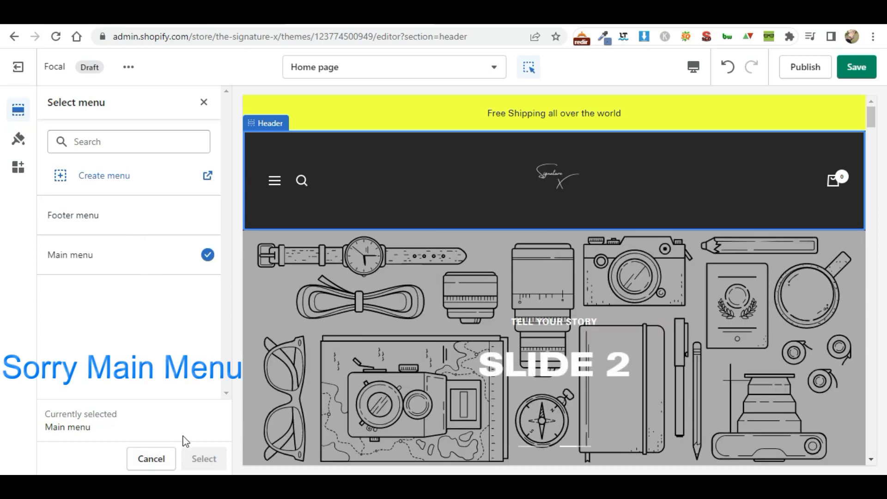
left_click(158, 459)
Step: Assign the Main menu as the header's mobile menu
scroll(140, 352, "down", 3)
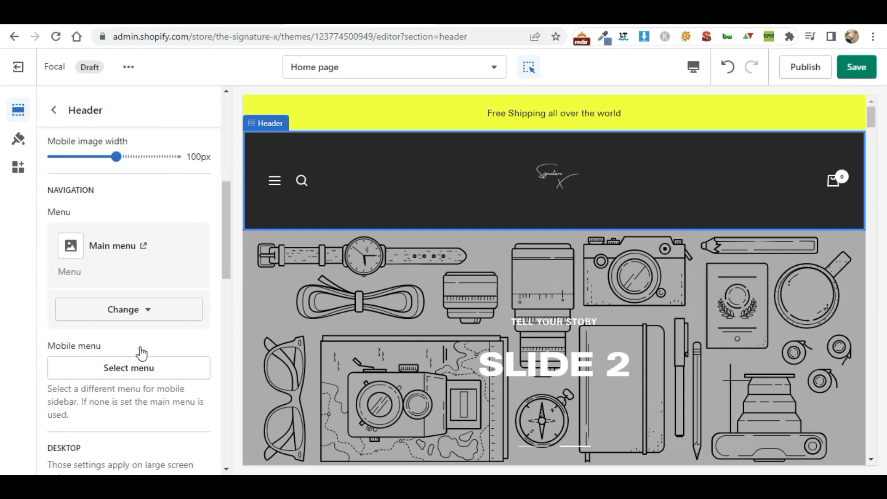
left_click(130, 242)
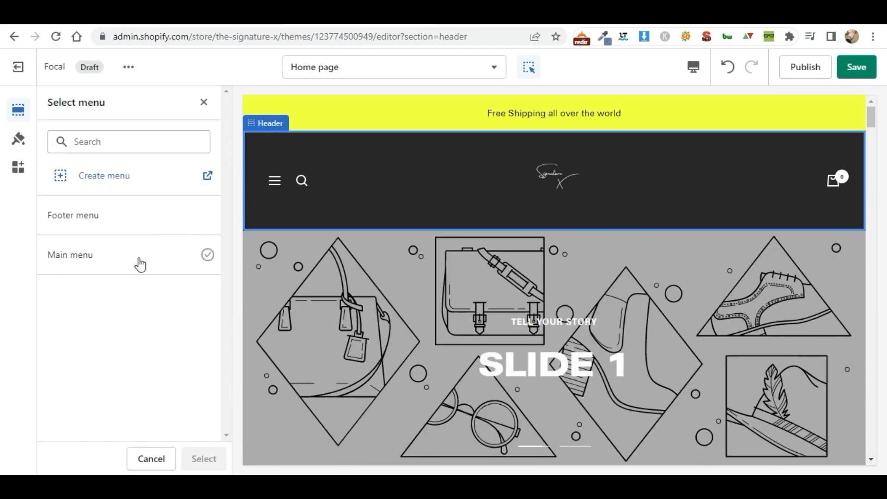
left_click(140, 263)
left_click(204, 459)
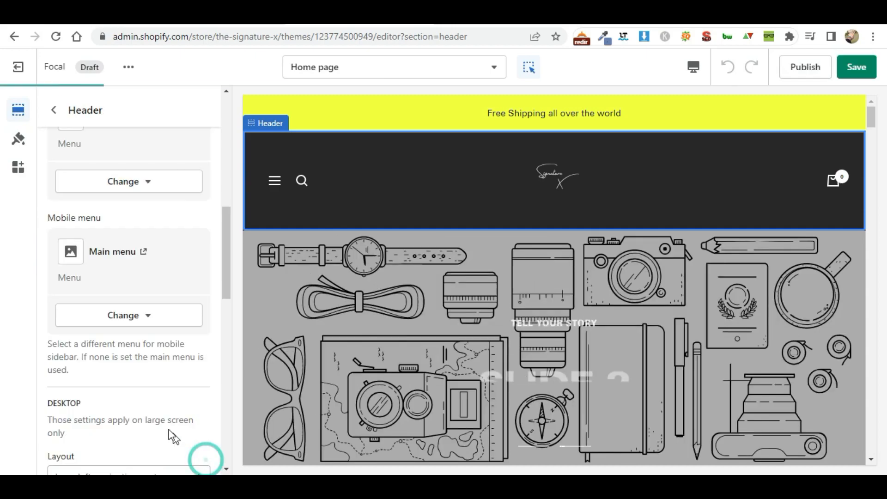
Step: Set the header's desktop layout to "Logo center, search highlighted" and try the Show icons option, leaving it off
scroll(164, 417, "down", 4)
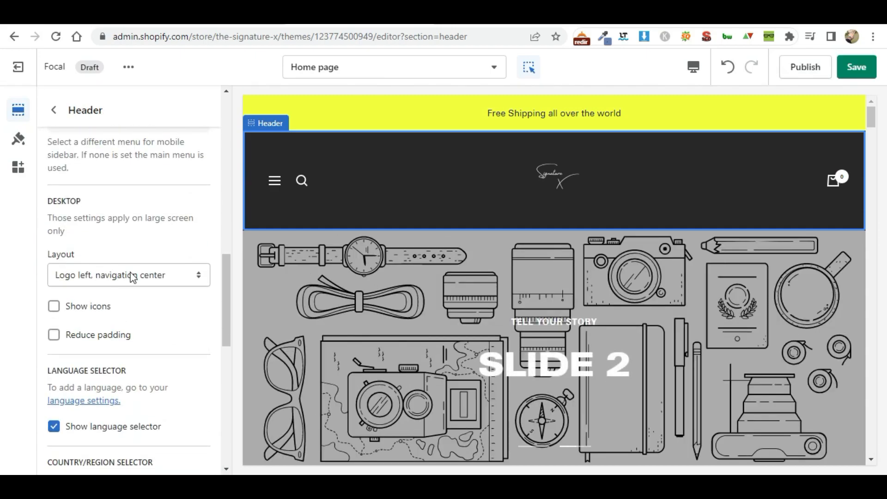
left_click(133, 276)
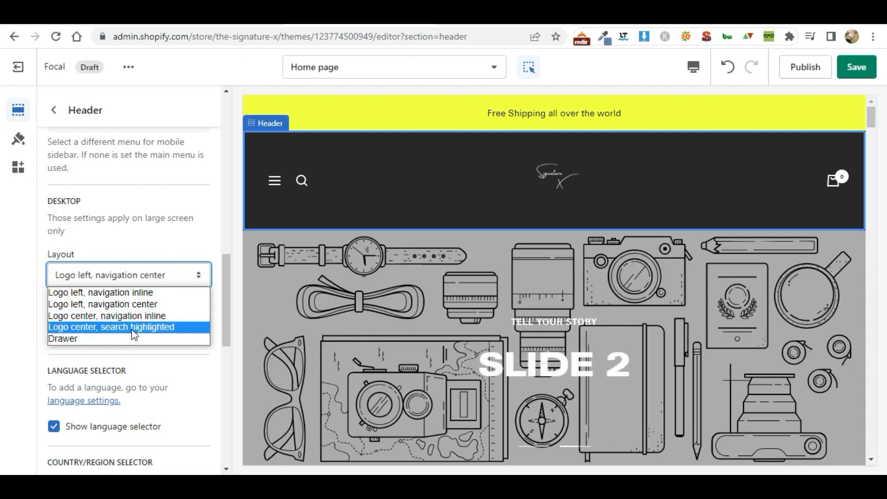
left_click(134, 328)
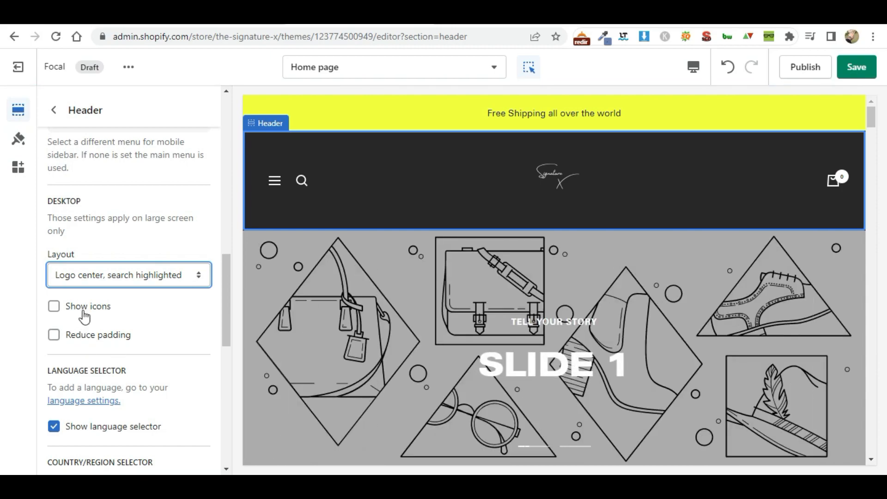
left_click(83, 317)
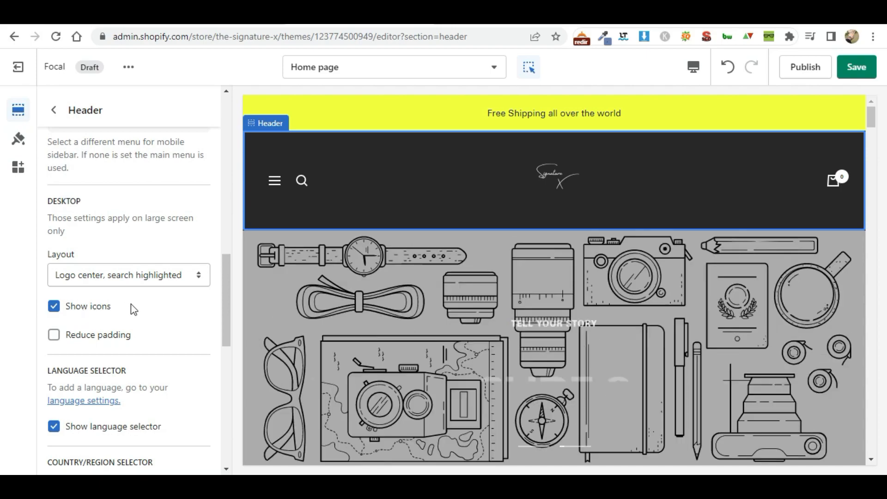
left_click(97, 312)
Step: Set the transparent header's logo image to the blue Signature_X_3 image from the library
scroll(147, 340, "down", 4)
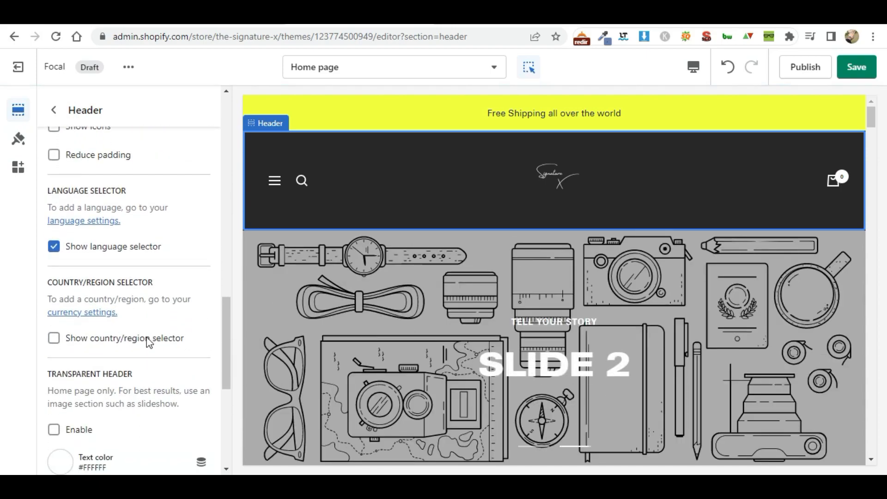
scroll(148, 342, "down", 6)
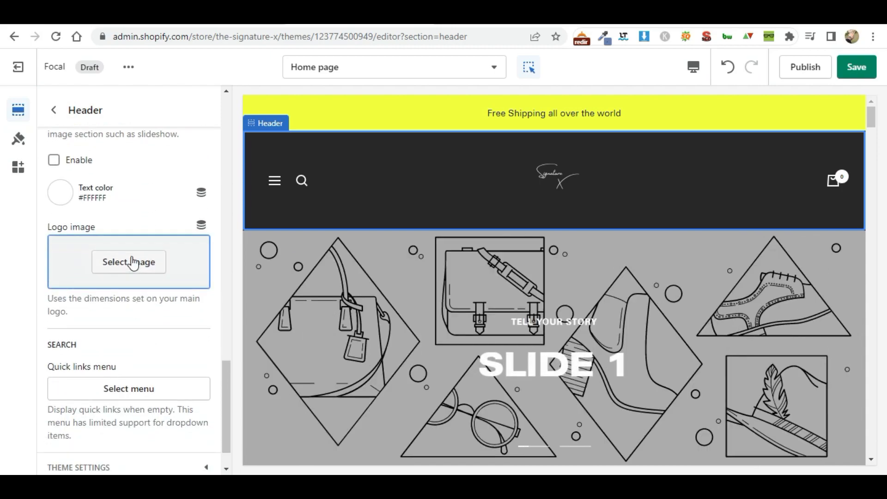
scroll(133, 262, "up", 2)
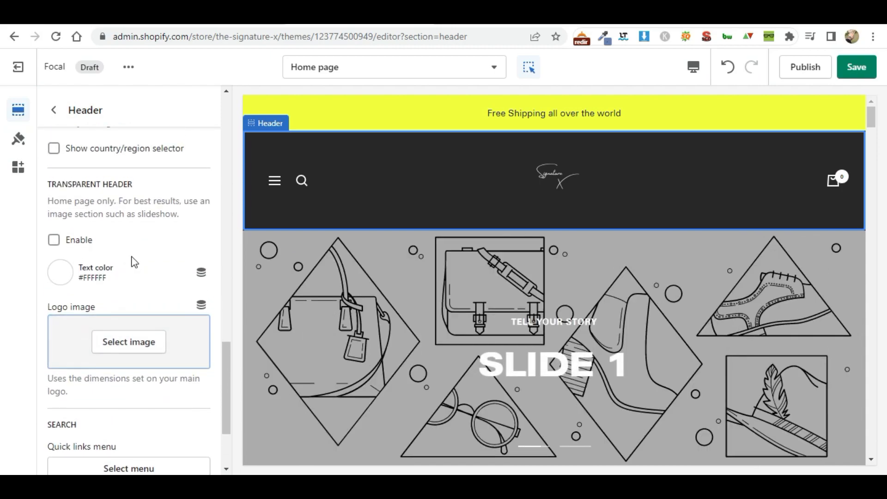
scroll(134, 262, "down", 1)
scroll(709, 217, "down", 6)
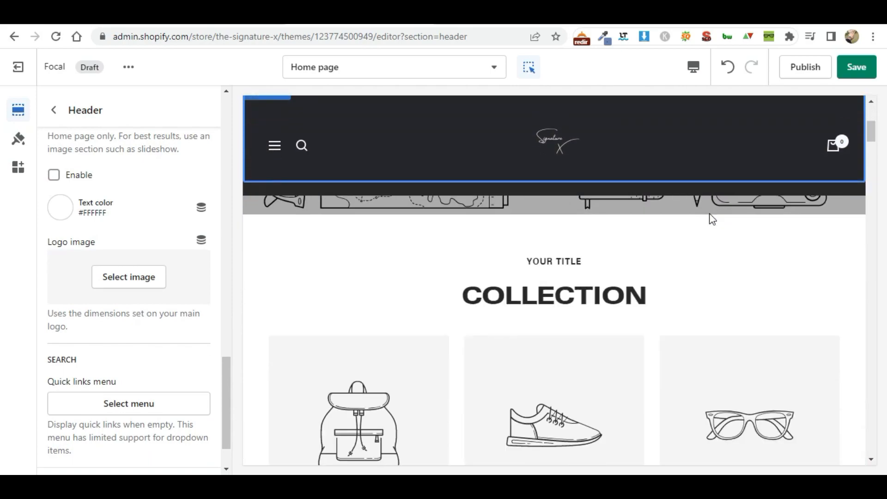
scroll(712, 217, "up", 8)
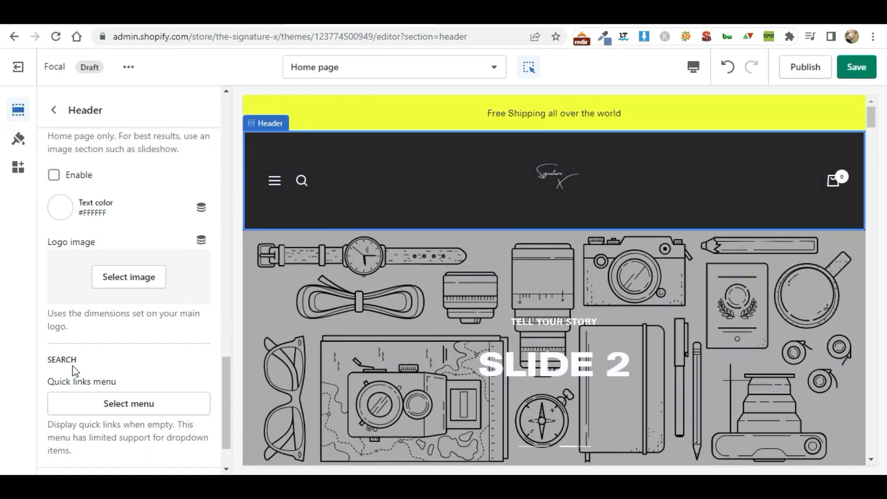
left_click(124, 290)
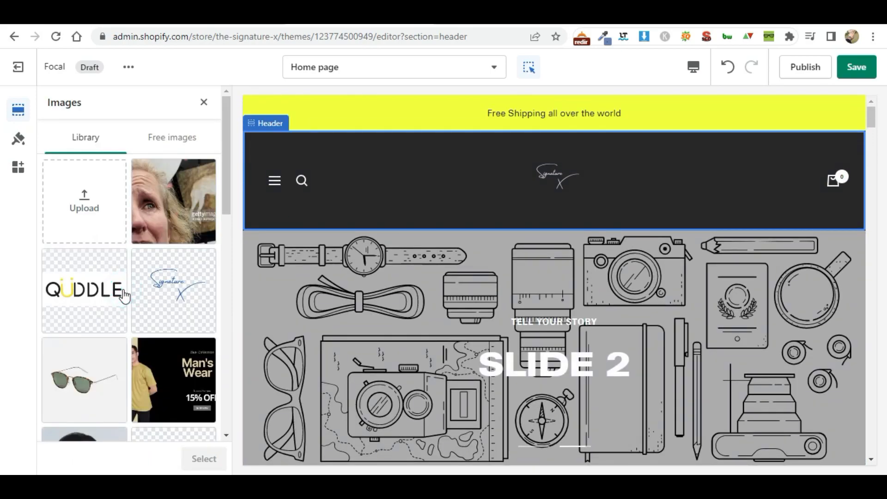
left_click(184, 293)
left_click(217, 460)
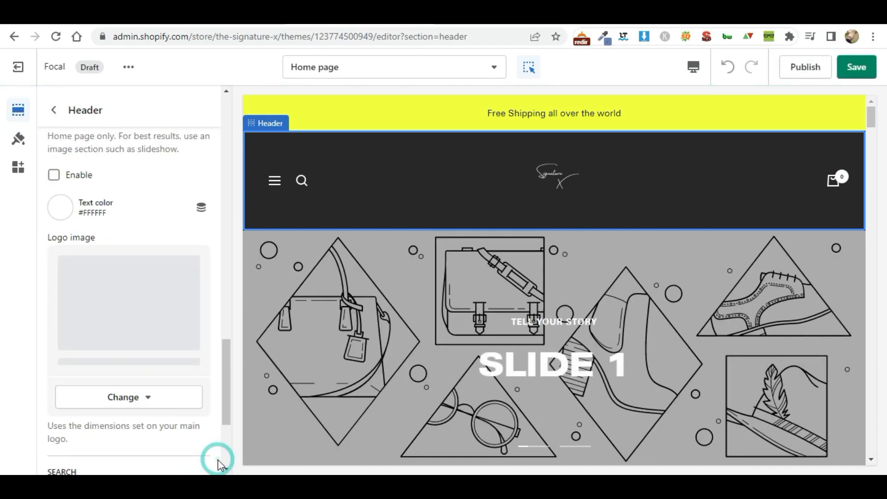
Step: Assign the Main menu as the quick links menu in the header's search settings
scroll(624, 329, "down", 8)
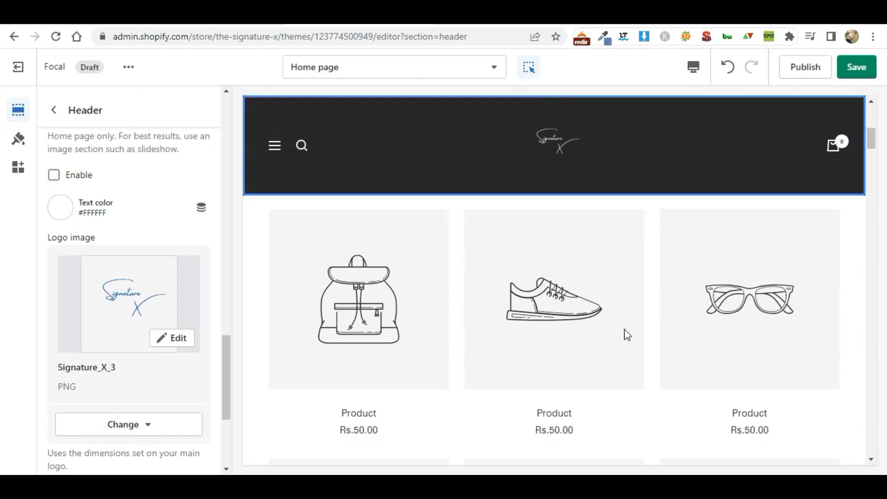
scroll(129, 321, "down", 1)
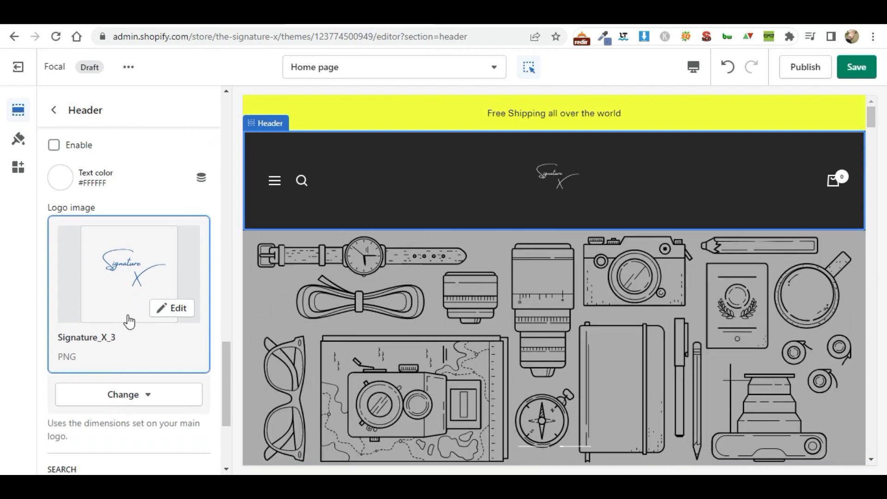
scroll(129, 321, "down", 4)
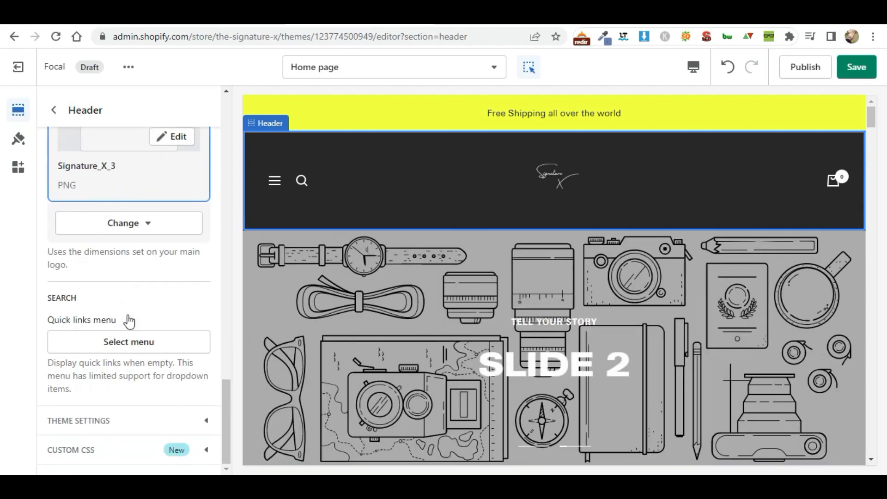
left_click(129, 345)
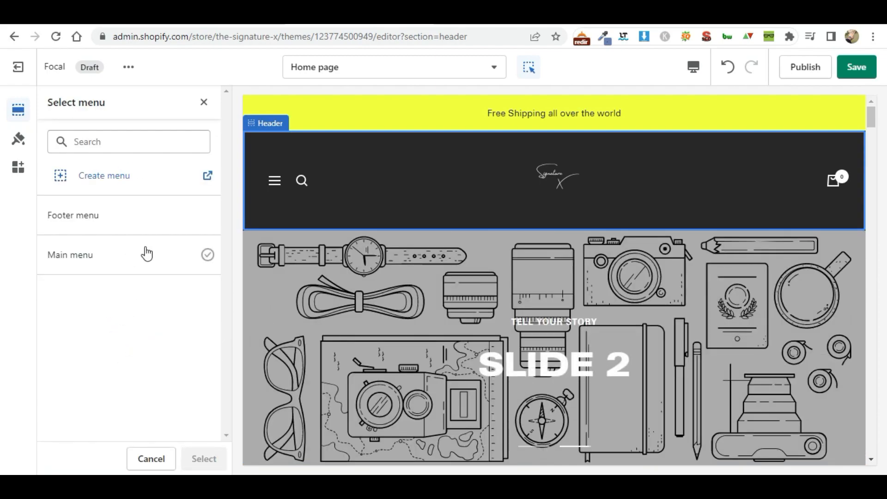
left_click(150, 254)
left_click(205, 456)
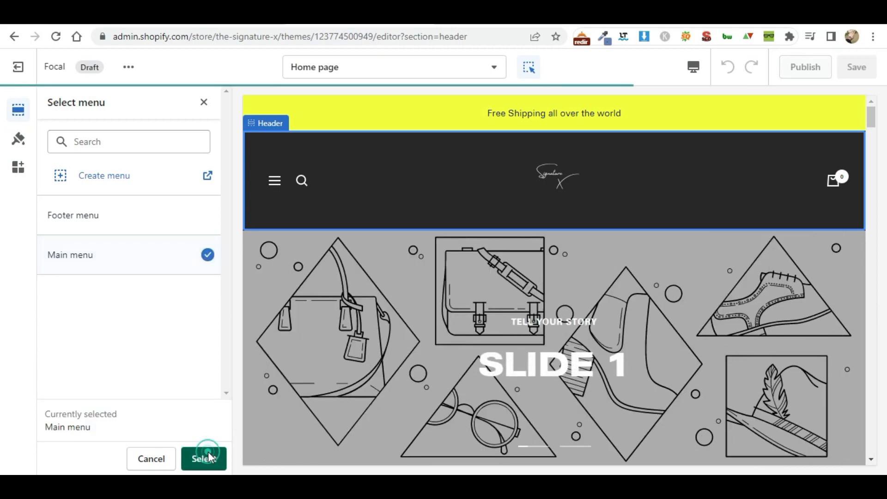
scroll(166, 389, "down", 2)
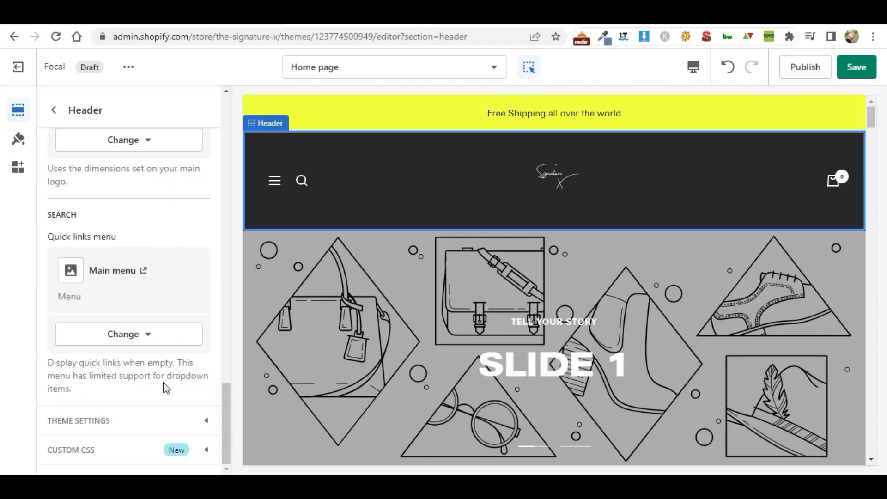
Step: Expand the header's theme settings and examine the colour, icon thickness, sold-out product, cart and heading style options
left_click(127, 423)
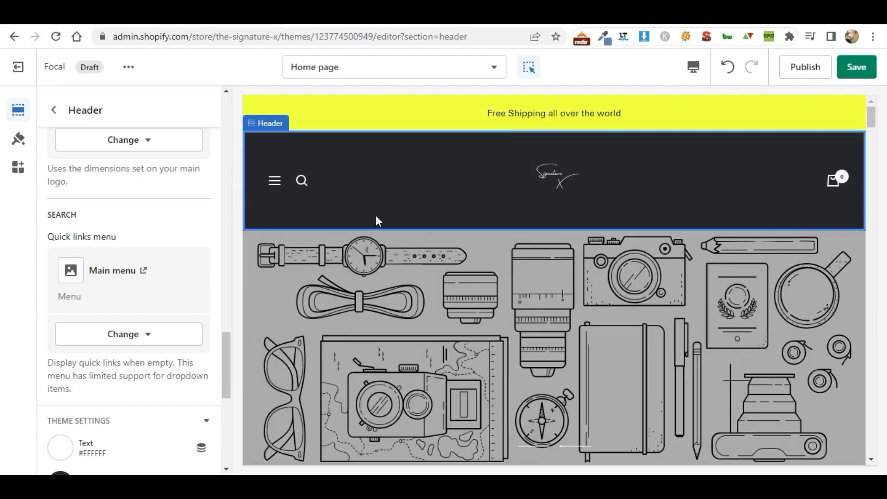
scroll(103, 430, "down", 5)
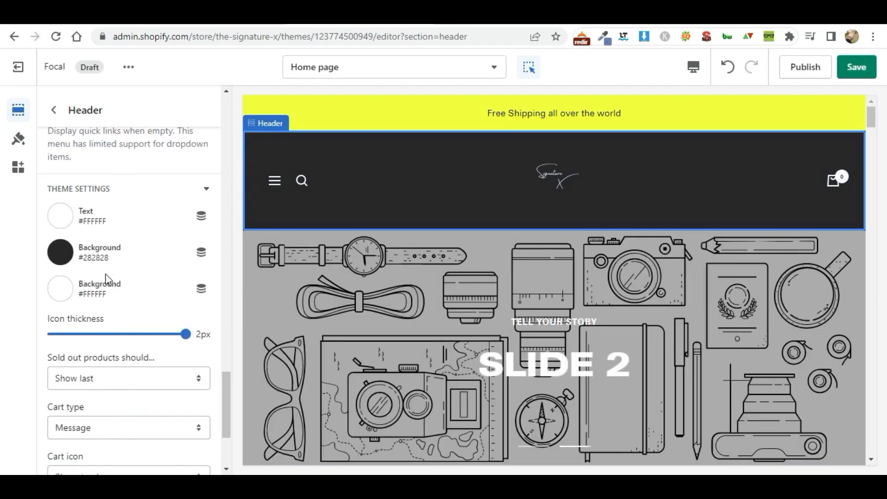
scroll(106, 206, "down", 1)
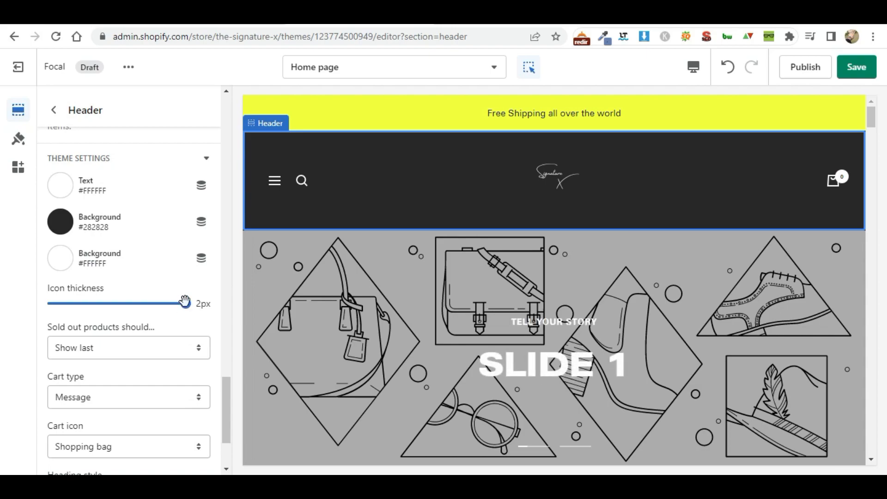
left_click_drag(161, 300, 239, 312)
left_click(60, 186)
left_click(138, 156)
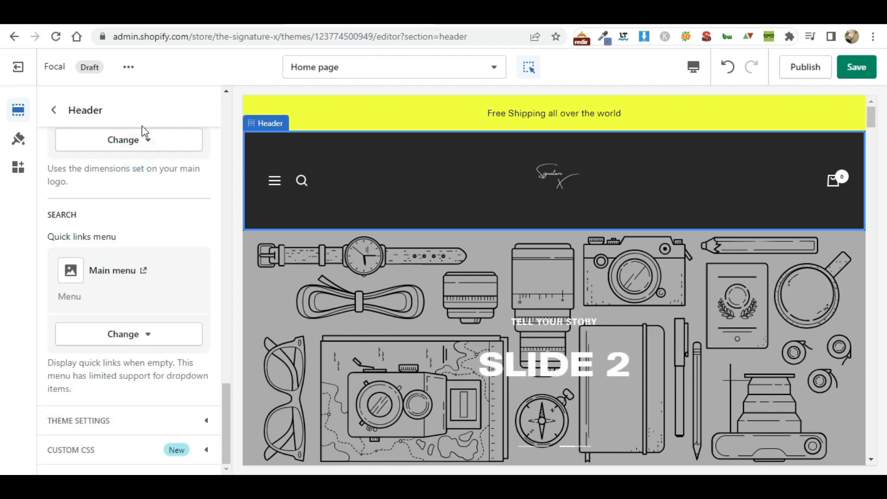
left_click(135, 417)
scroll(123, 362, "down", 8)
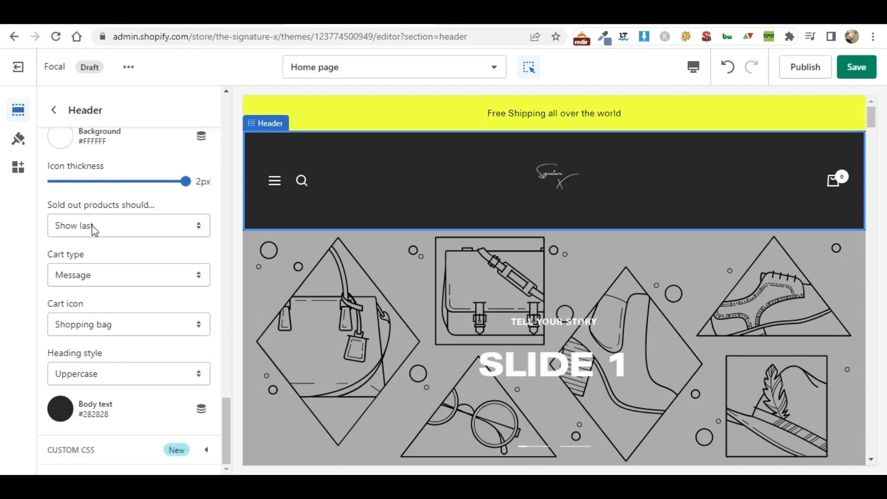
Step: Try the reds #B42B2B and #EC1C1C as the header's background colour and settle on near-black #100202
scroll(95, 230, "up", 3)
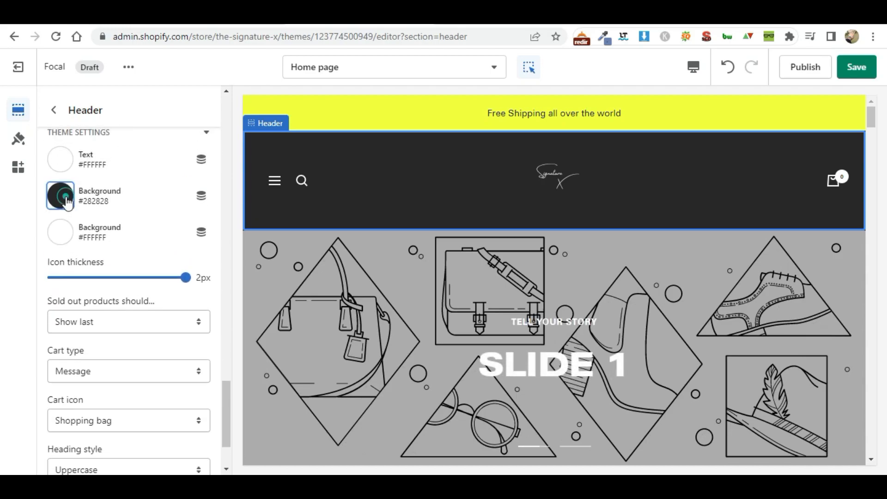
left_click(66, 199)
left_click(133, 251)
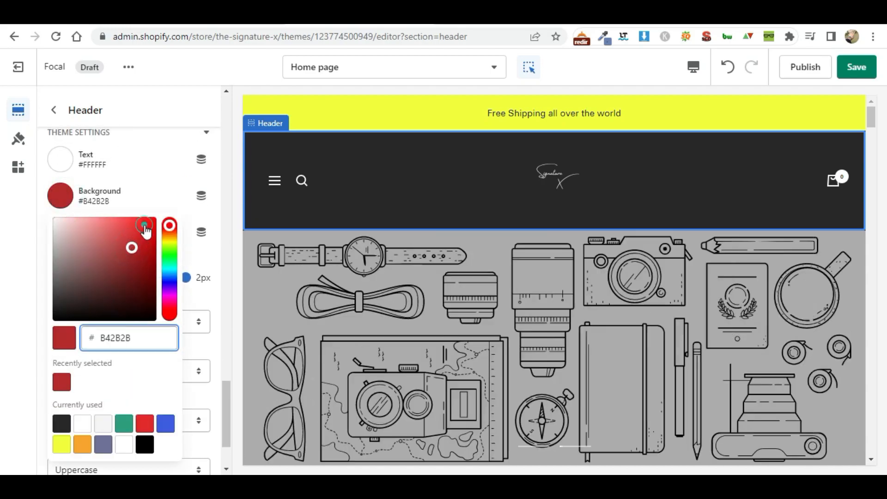
left_click(144, 226)
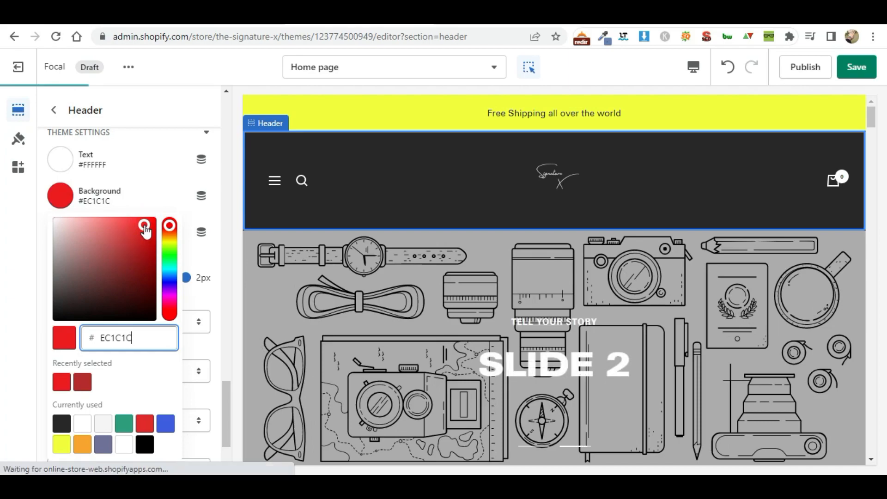
left_click(145, 317)
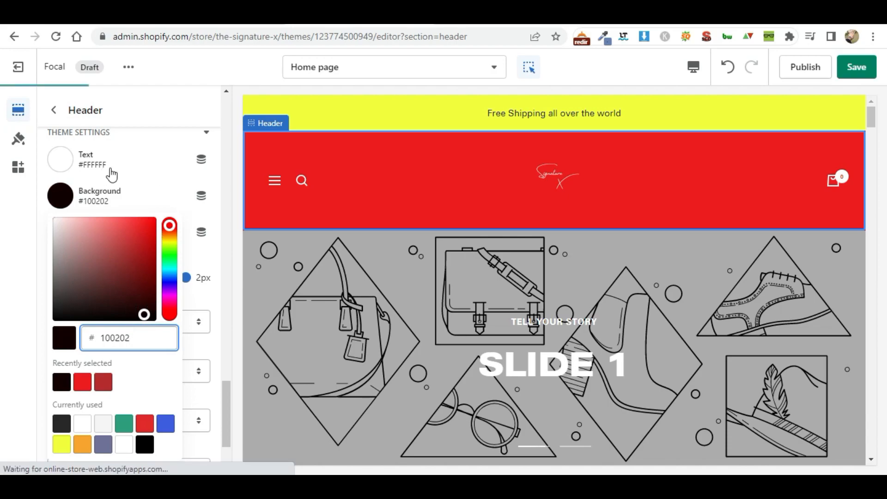
left_click(144, 179)
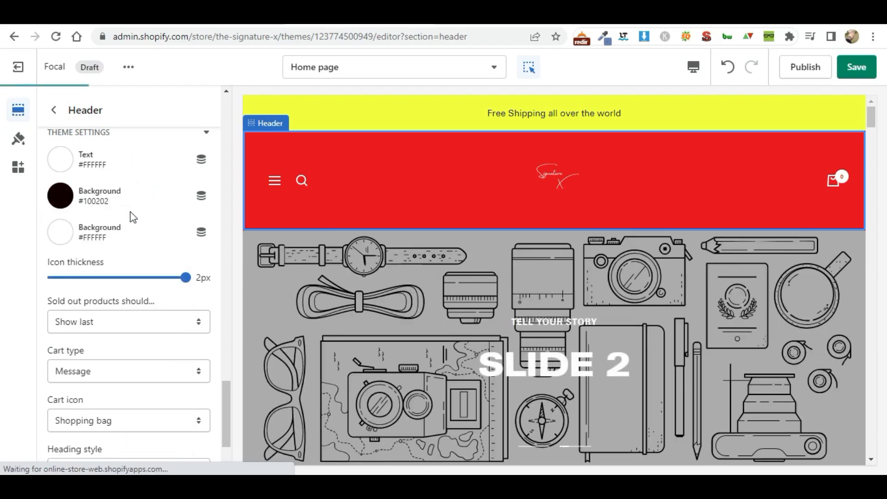
Step: Leave the header settings for the home page's section list and save the theme changes
scroll(133, 218, "down", 2)
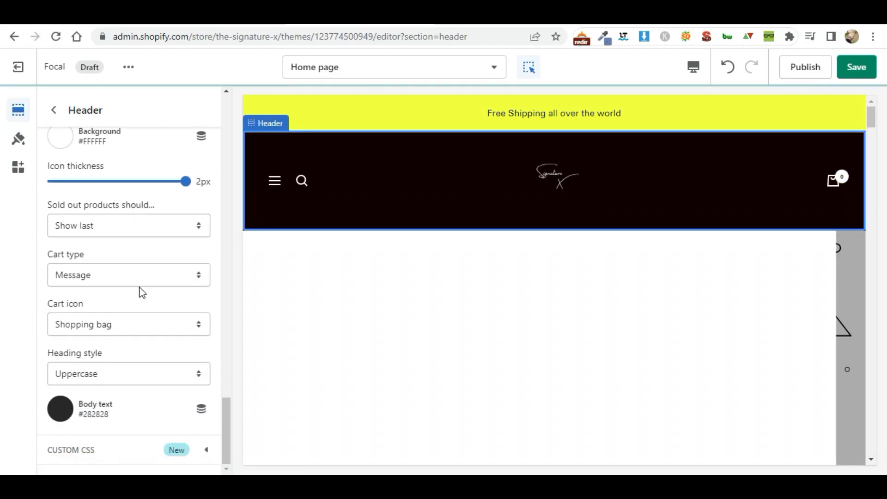
scroll(142, 292, "up", 2)
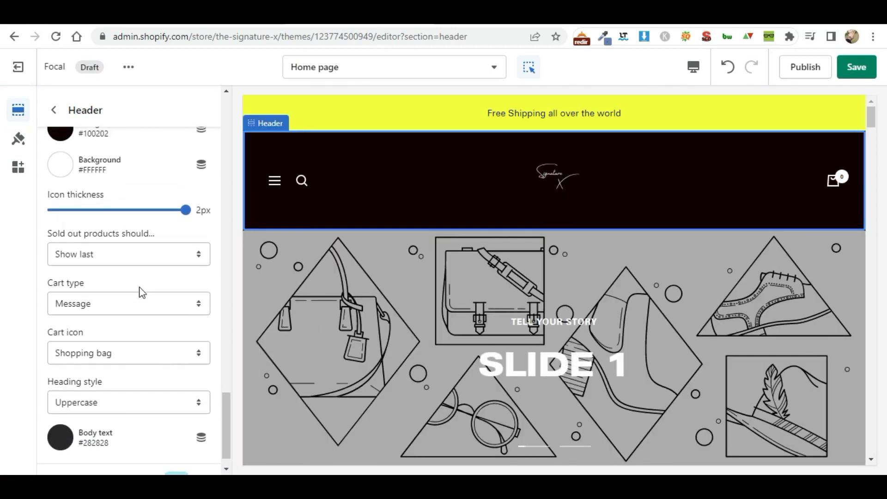
scroll(142, 292, "up", 4)
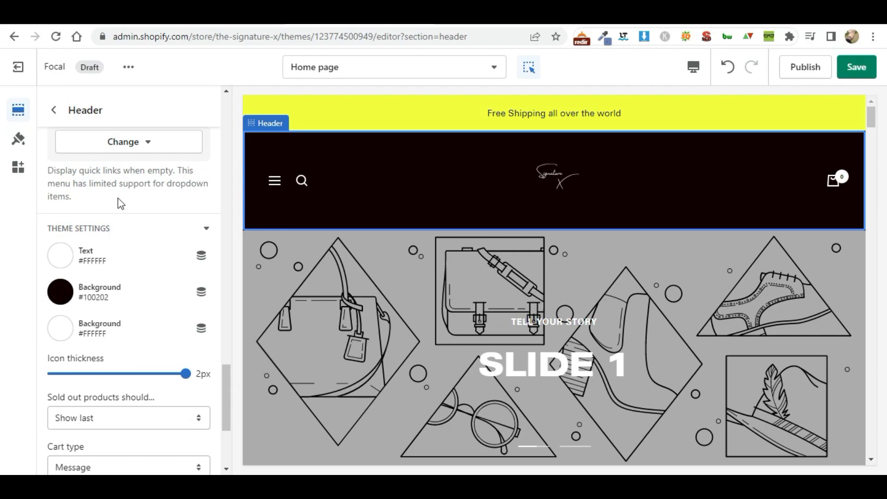
scroll(81, 245, "up", 8)
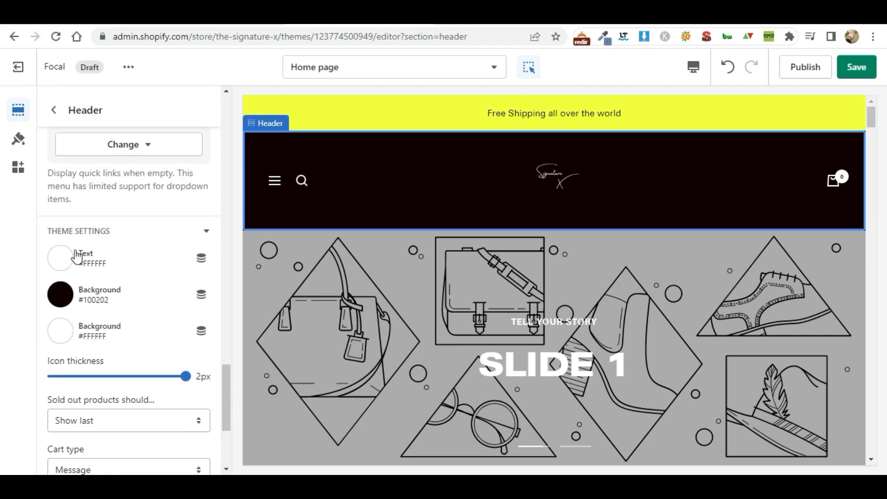
left_click(53, 112)
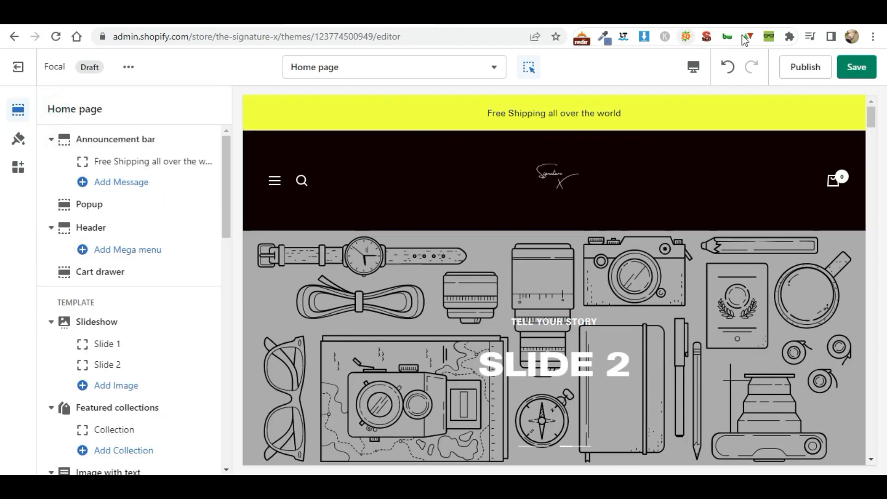
left_click(845, 73)
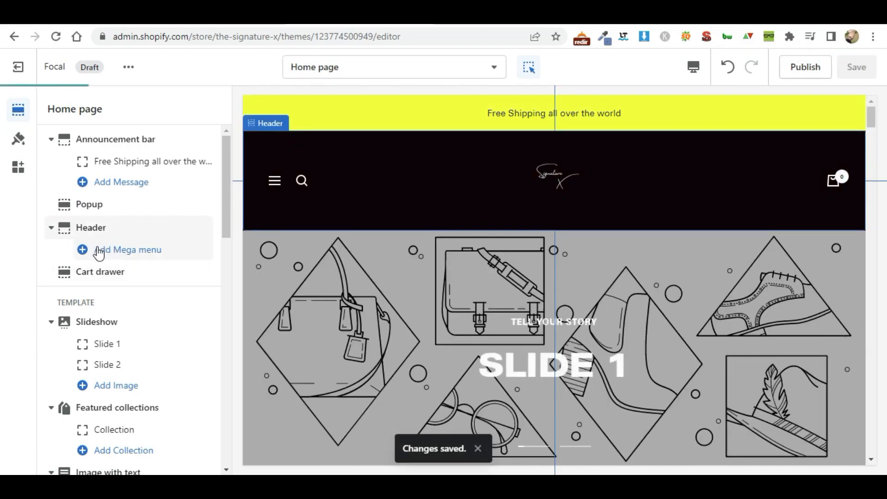
Step: Add a Mega menu block to the header and open its settings
left_click(99, 252)
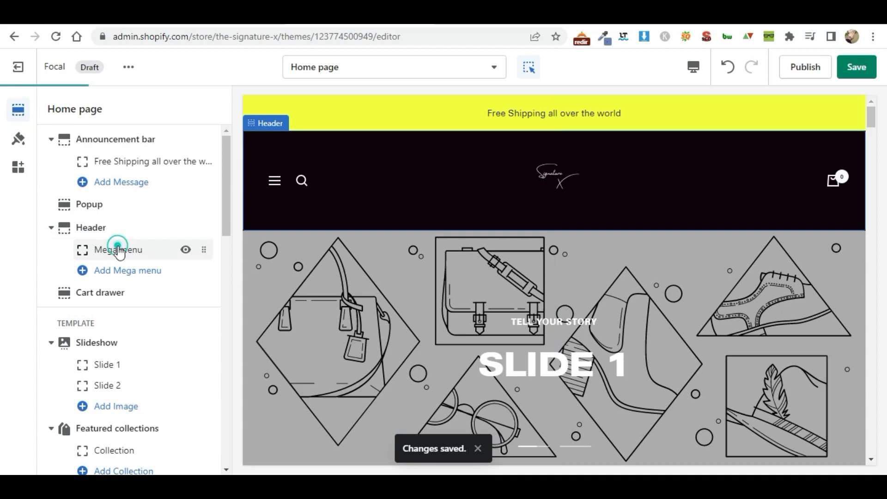
left_click(118, 250)
scroll(135, 269, "down", 1)
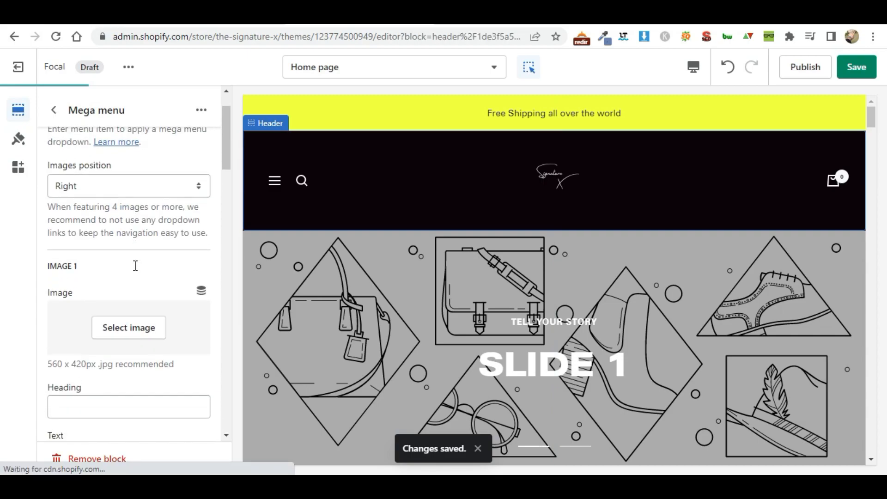
Step: Look through the mega menu's image library and block options without choosing an image, and return to the section list
left_click(139, 329)
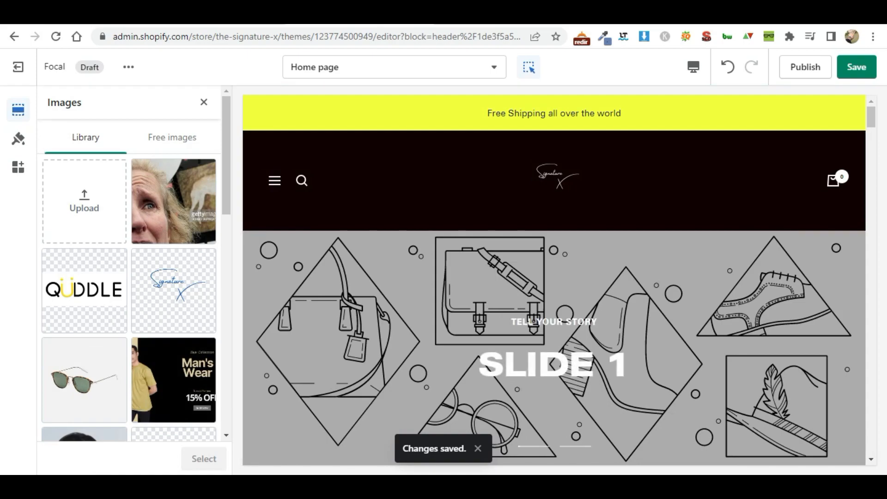
left_click(202, 106)
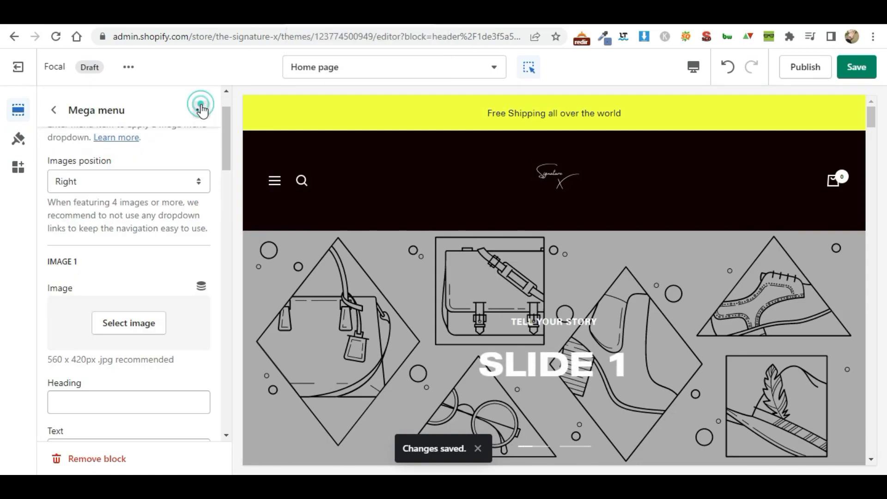
scroll(119, 214, "down", 4)
scroll(120, 218, "up", 4)
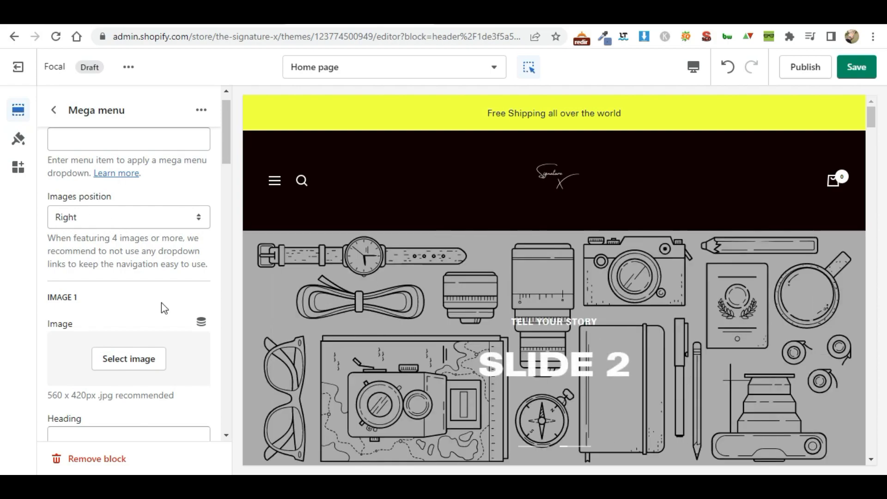
scroll(162, 307, "down", 9)
left_click(58, 116)
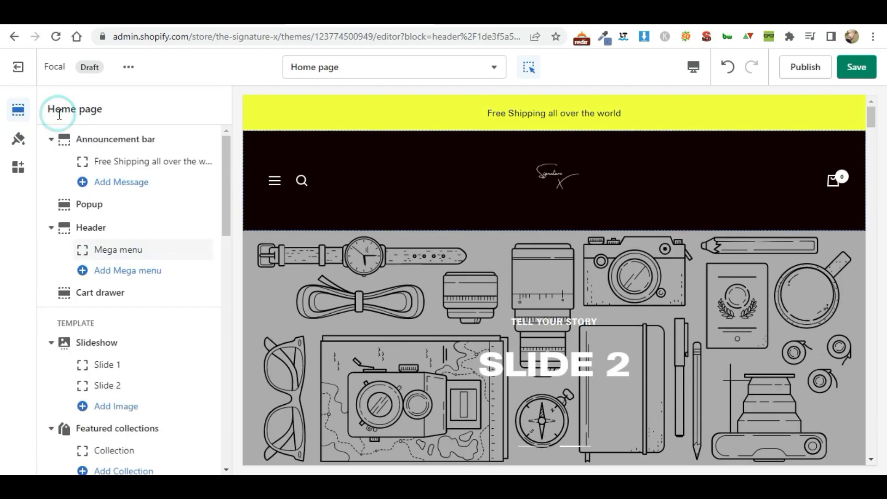
Step: Open the image settings of Slide 1 in the home page's Slideshow section
scroll(111, 223, "down", 2)
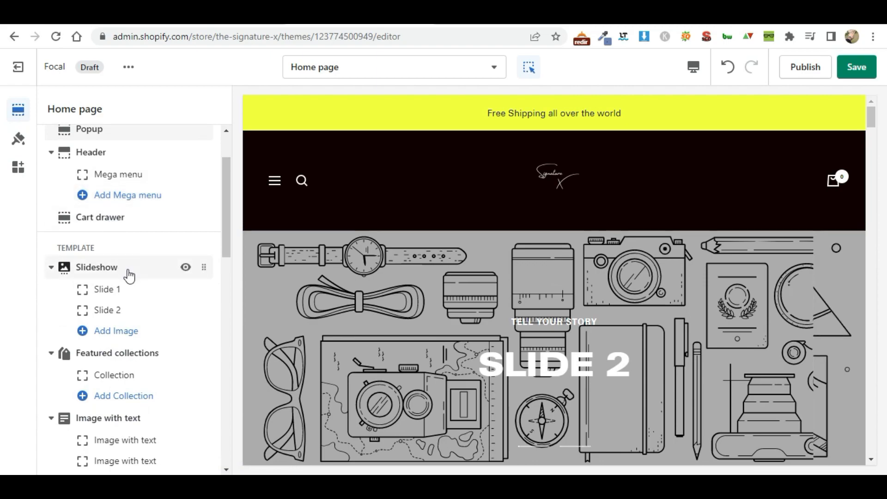
scroll(129, 275, "down", 1)
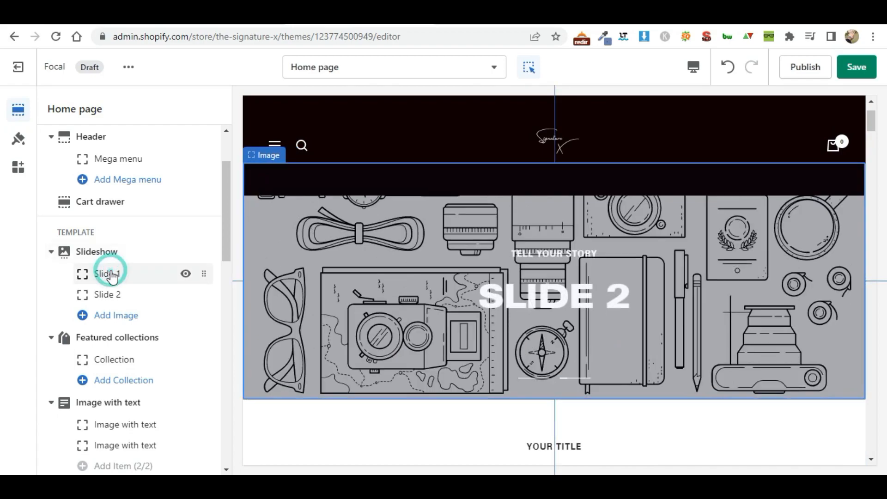
left_click(111, 274)
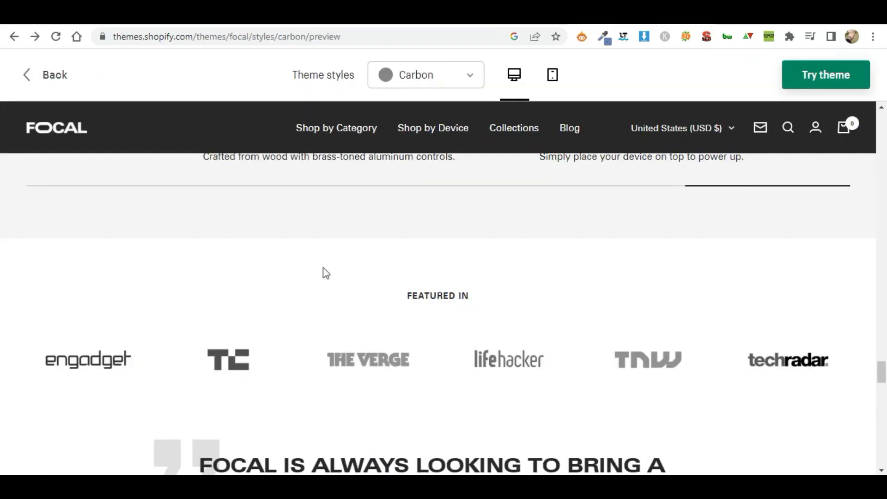
Step: Switch to the Focal theme's Carbon style preview and examine the demo home page for reference
scroll(323, 269, "up", 5)
scroll(323, 273, "up", 10)
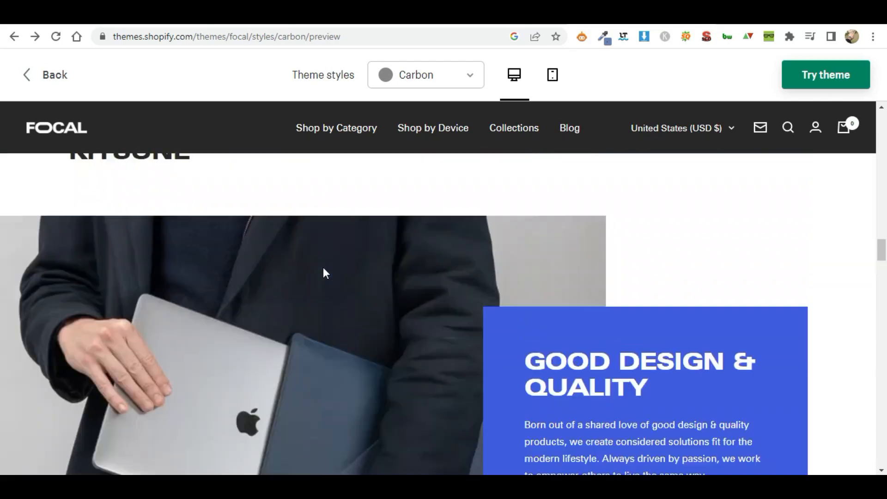
scroll(348, 407, "down", 1)
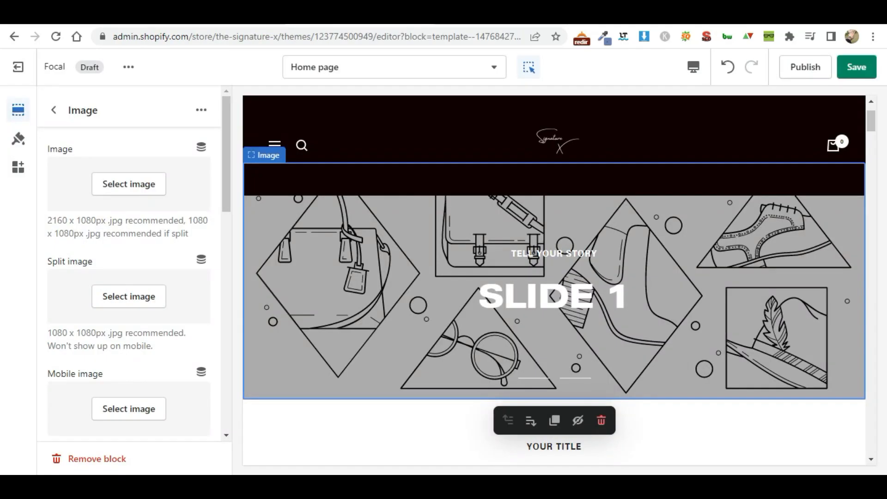
Step: Upload announcement1_1400x (1) from the Downloads folder and assign it as Slide 1's main image
left_click(128, 185)
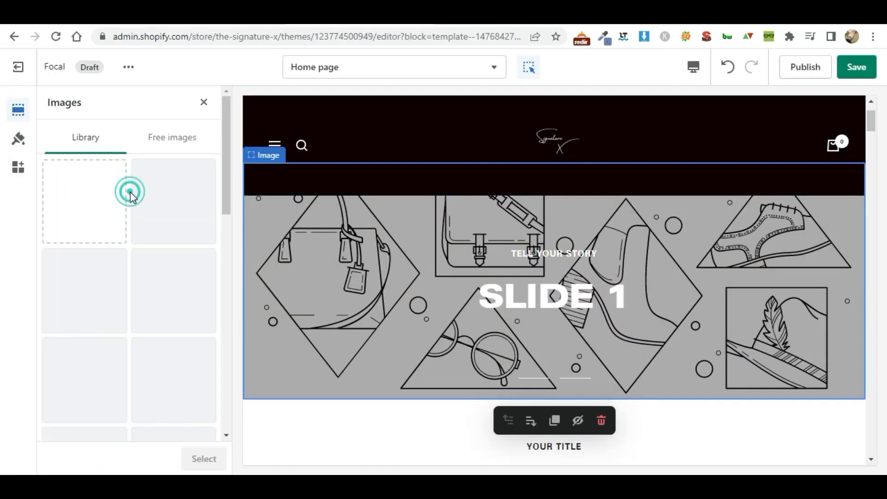
left_click(106, 200)
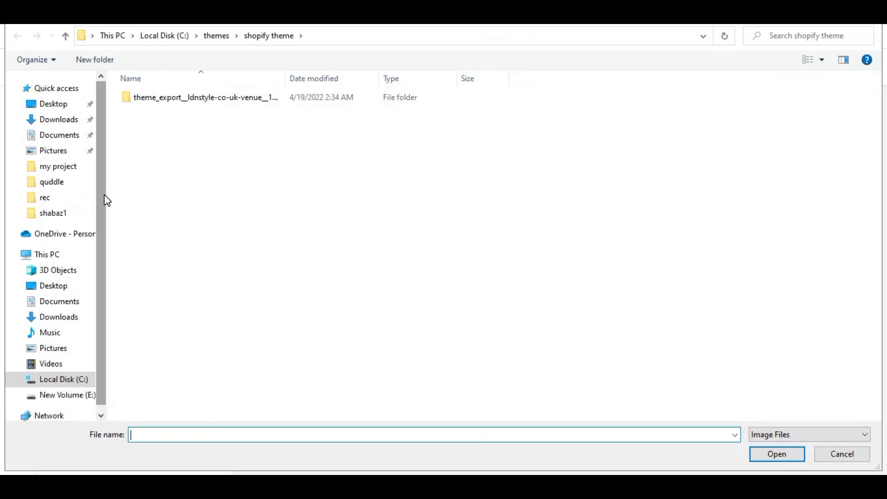
left_click(87, 133)
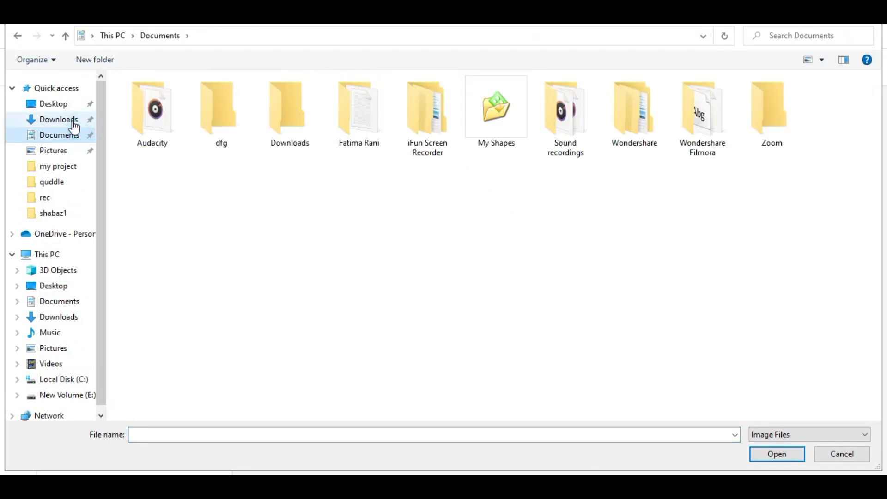
left_click(69, 119)
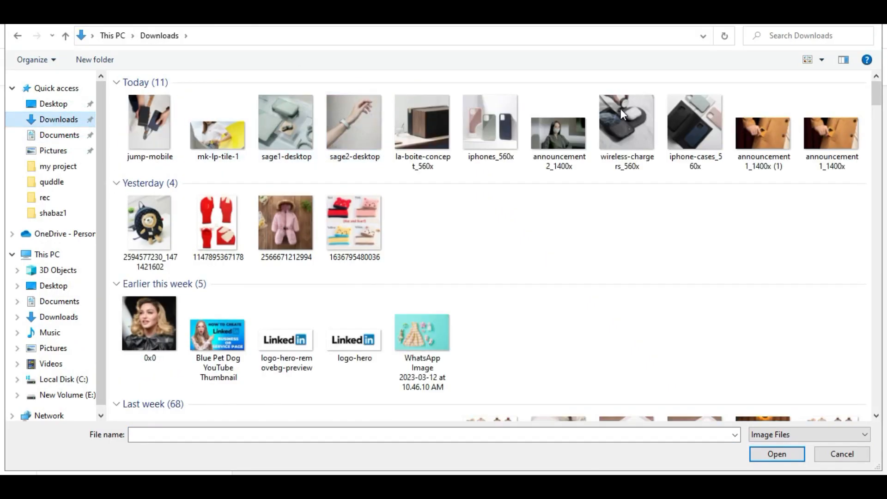
double_click(736, 119)
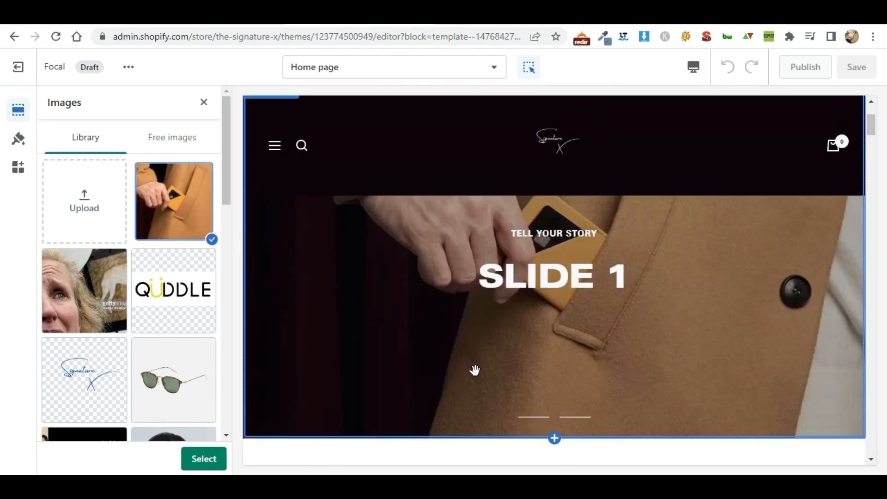
left_click(221, 458)
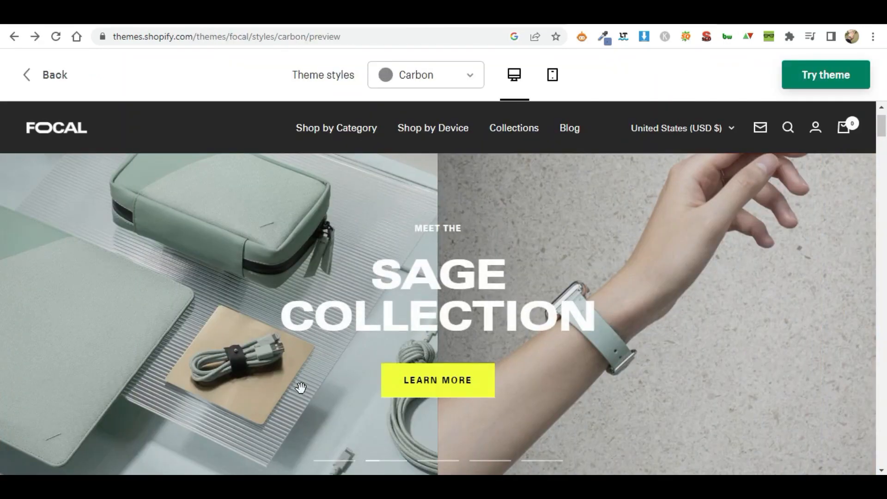
Step: Switch to the Carbon style preview and show the first slide of the demo slideshow for comparison
scroll(300, 388, "down", 1)
left_click(336, 438)
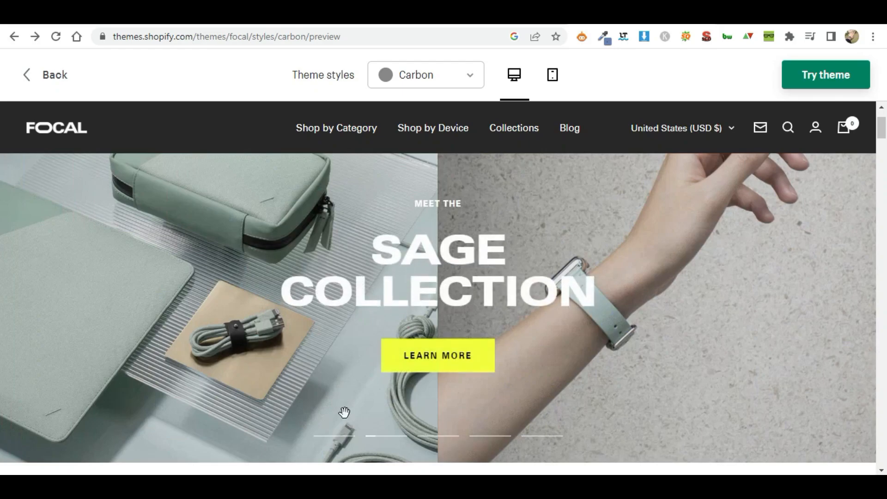
left_click(344, 437)
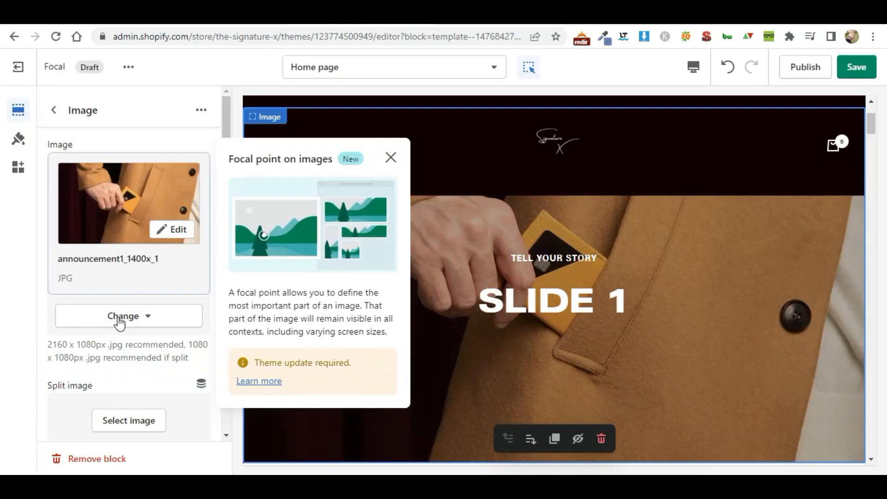
Step: Dismiss the focal point tip and change Slide 1's heading to "Collection"
scroll(83, 406, "down", 3)
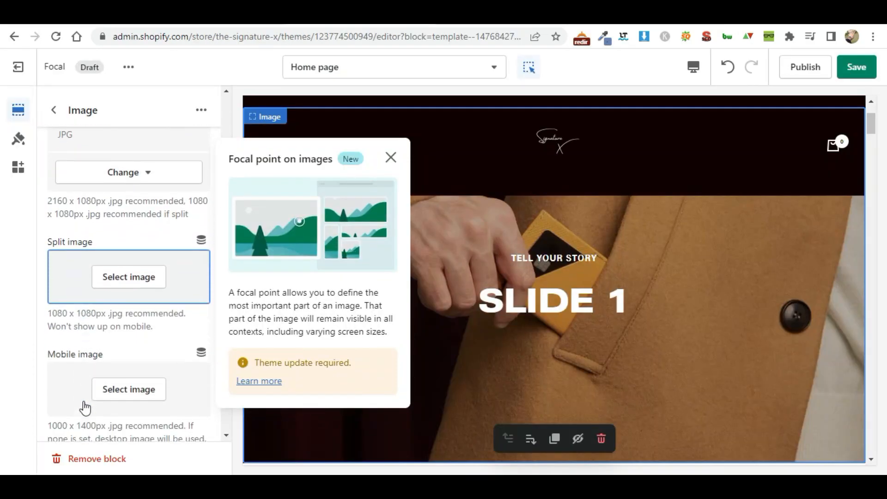
left_click(391, 158)
scroll(144, 263, "down", 3)
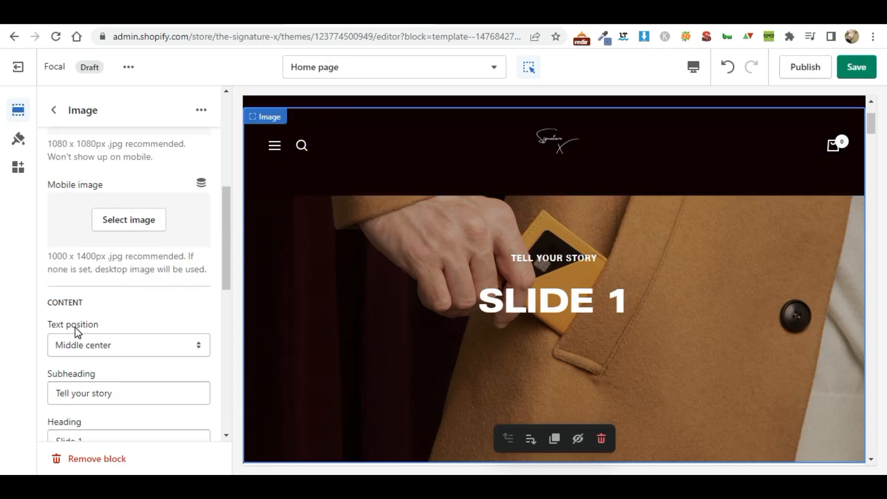
scroll(109, 372, "down", 5)
scroll(109, 370, "up", 1)
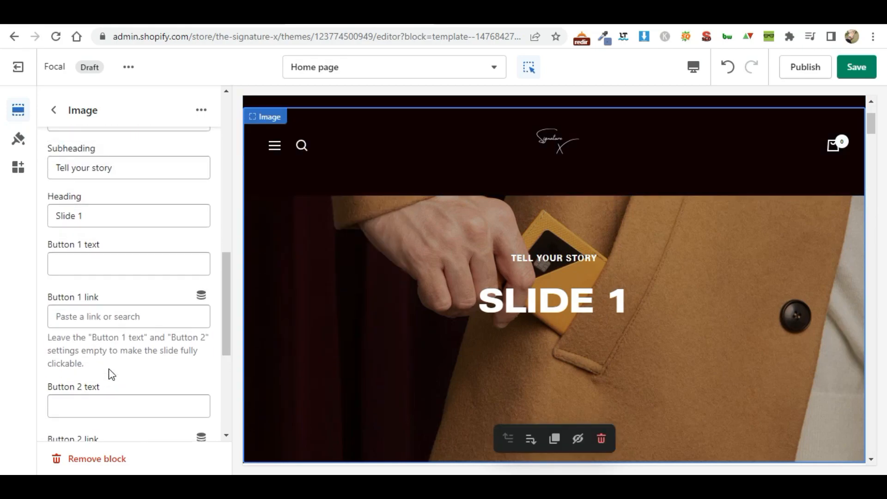
left_click_drag(96, 231, 46, 236)
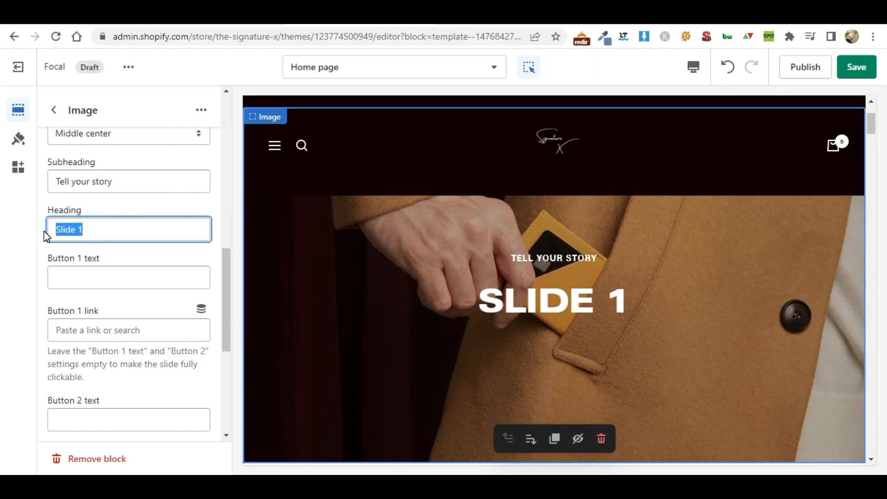
type("Col")
key("BackSpace")
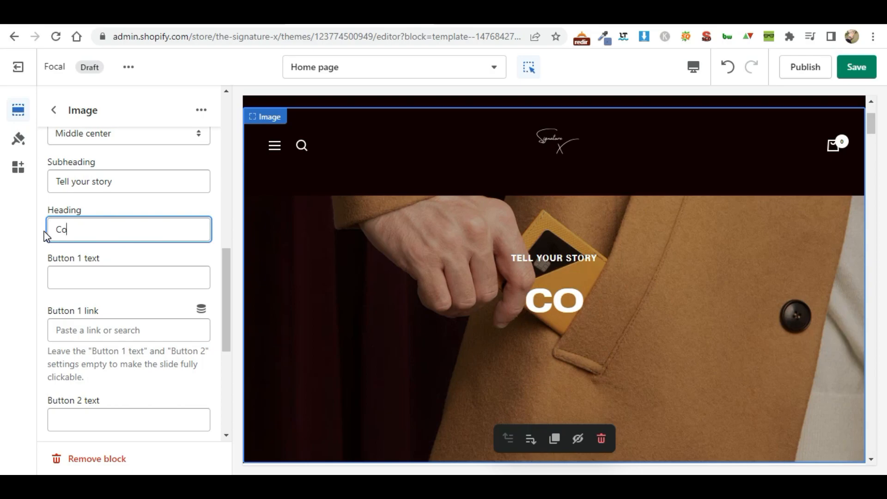
type("llection")
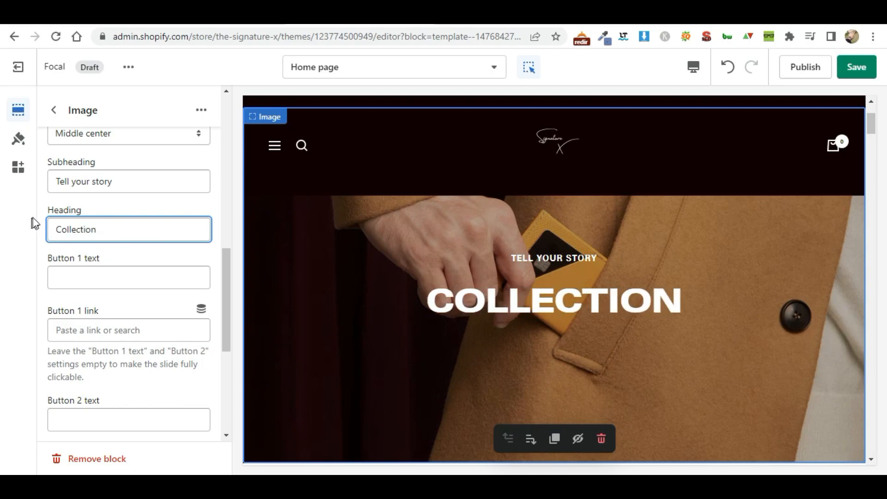
Step: Replace Slide 1's subheading with "Premium Quality"
triple_click(124, 182)
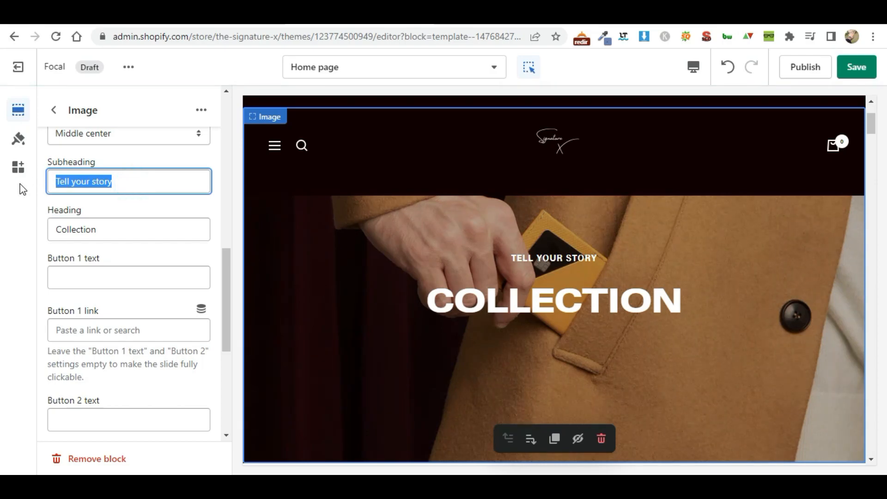
type("Premiu")
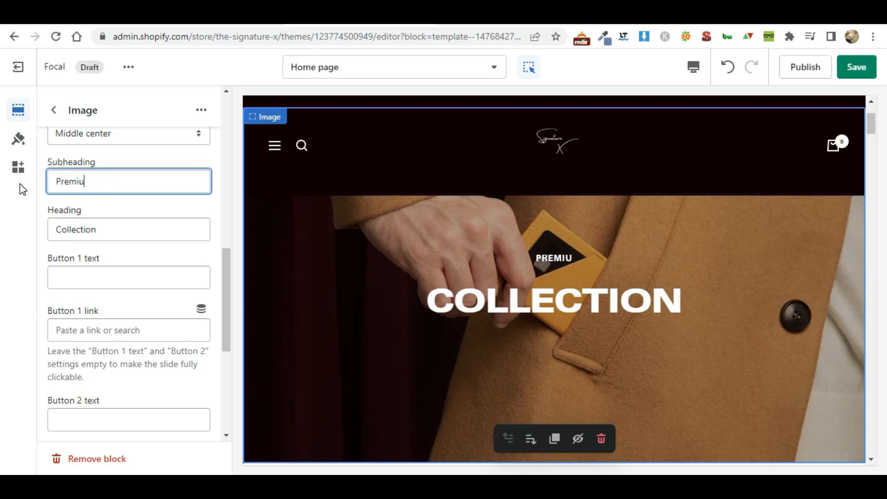
type("m Quality")
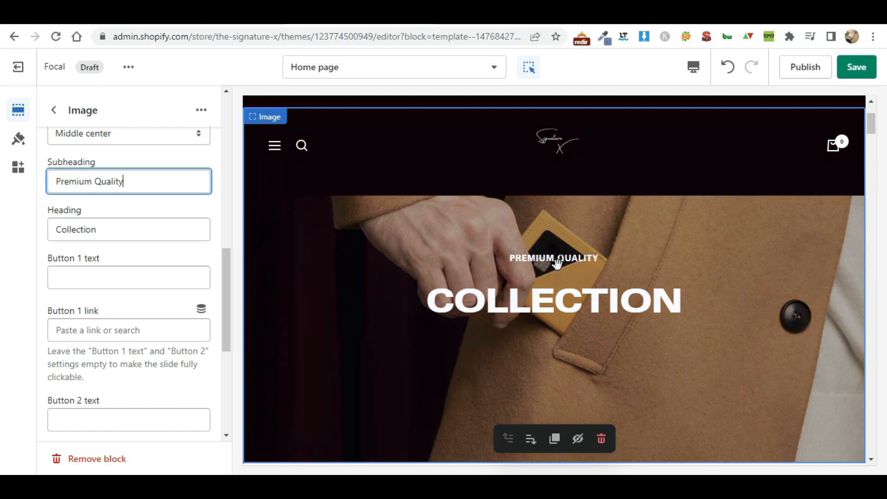
Step: Link Slide 1's first button to the Mens Shirt collection and set its text to "Buy Now"
left_click(119, 284)
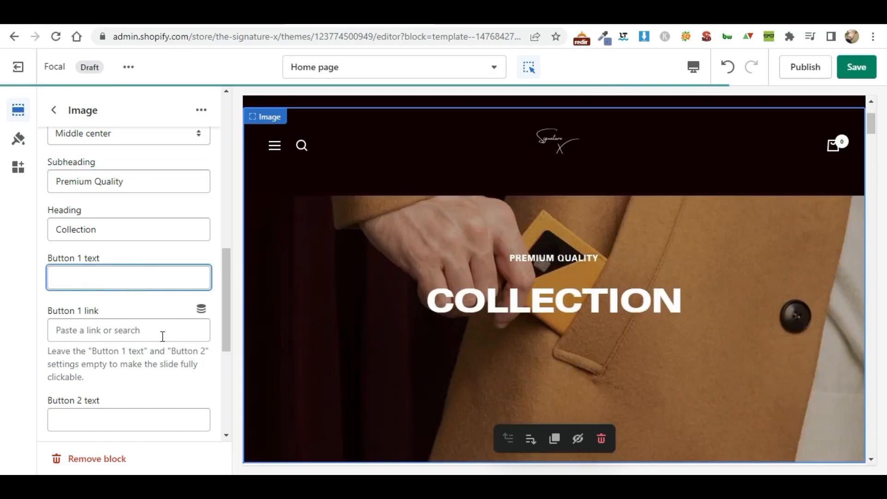
left_click(159, 331)
left_click(121, 172)
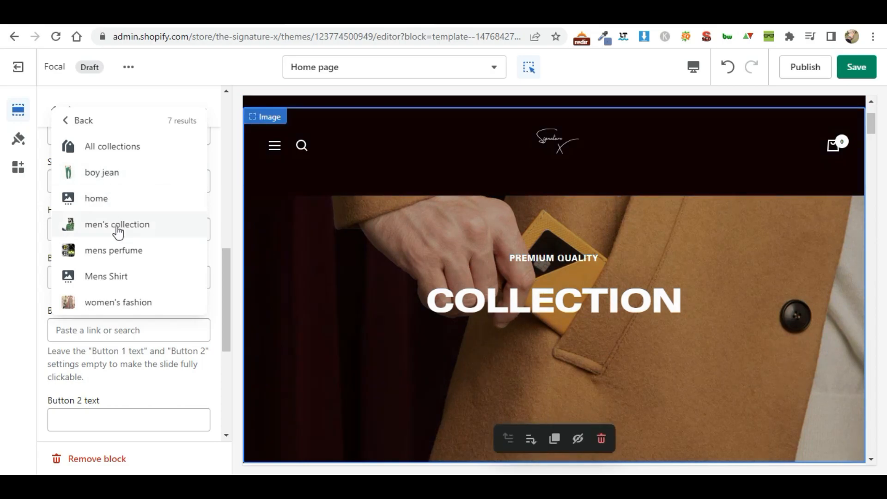
left_click(131, 279)
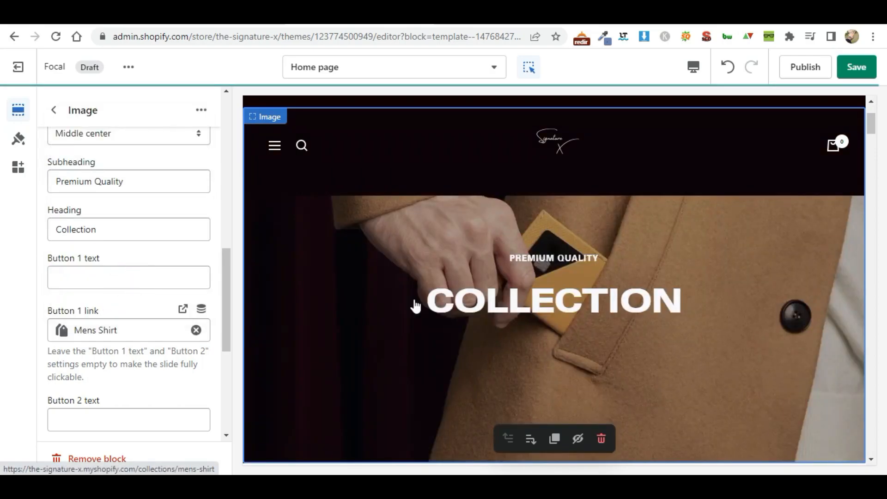
left_click(87, 278)
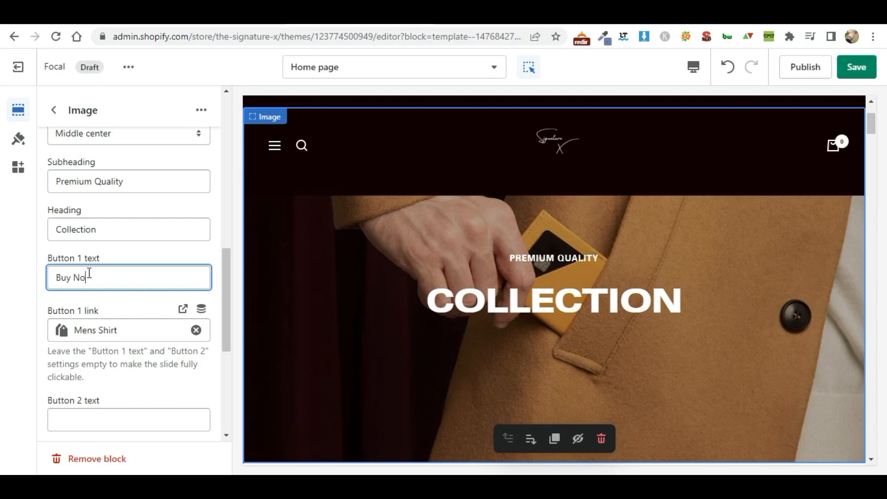
Step: Compare Slide 1's image options with the first and second slides of the Carbon demo slideshow
scroll(108, 220, "up", 10)
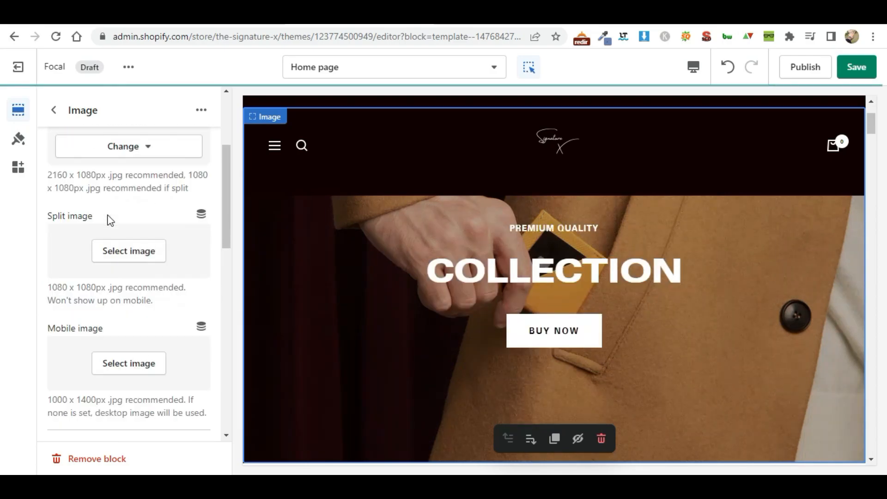
scroll(111, 297, "down", 2)
scroll(112, 297, "down", 1)
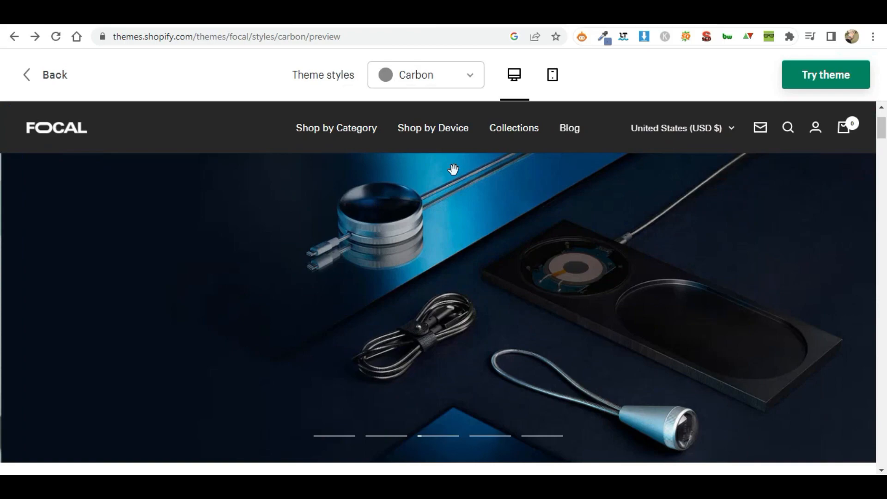
left_click(388, 437)
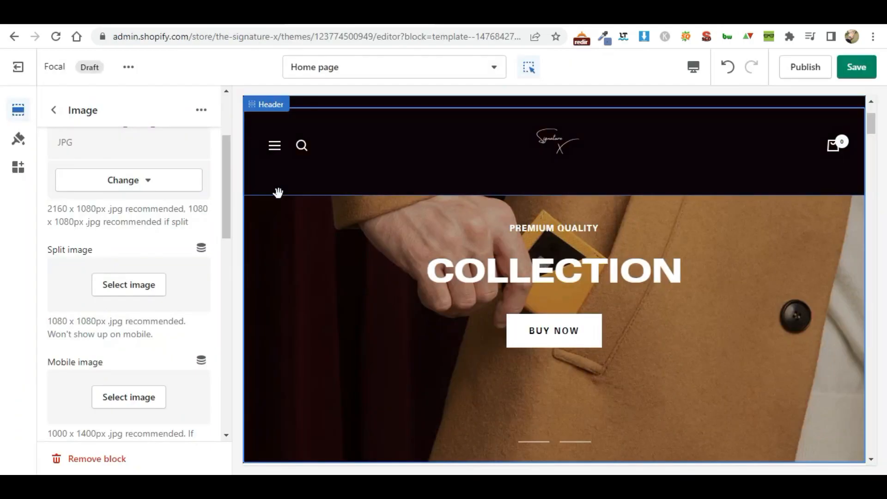
scroll(131, 312, "up", 1)
scroll(131, 313, "down", 3)
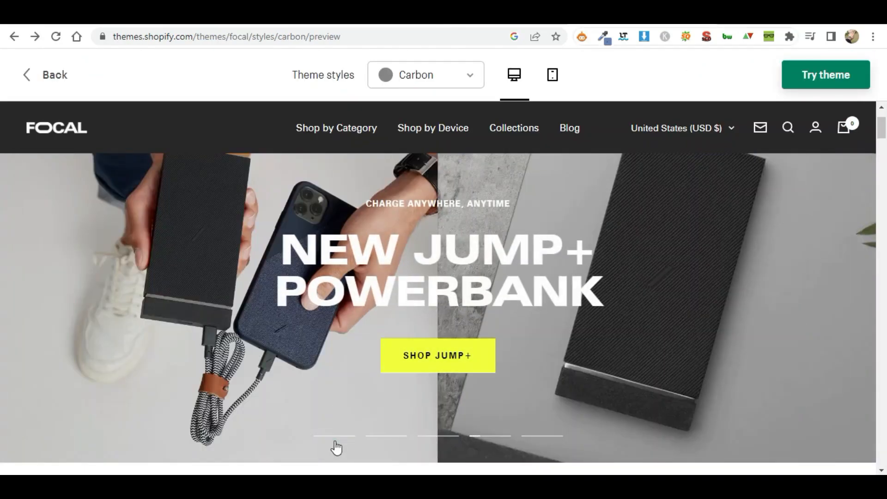
left_click(336, 445)
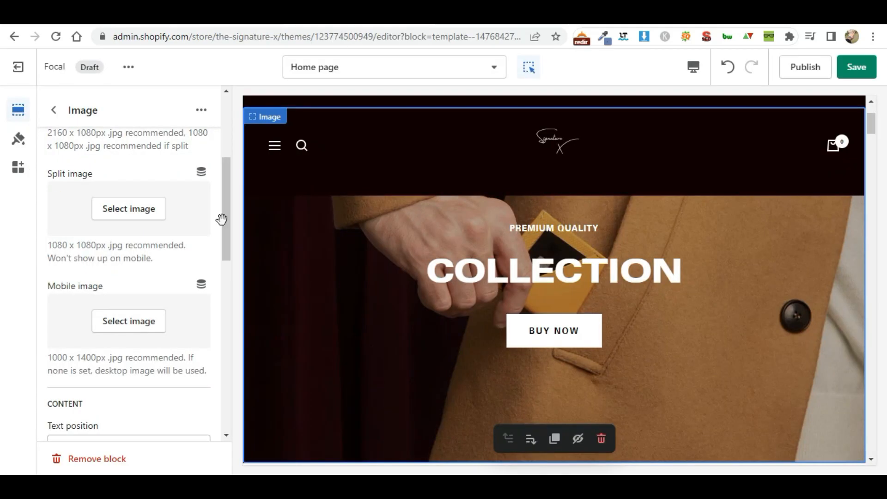
Step: Set Slide 1's second button text to "Learn more" and link it to the boy jean collection
scroll(83, 234, "up", 3)
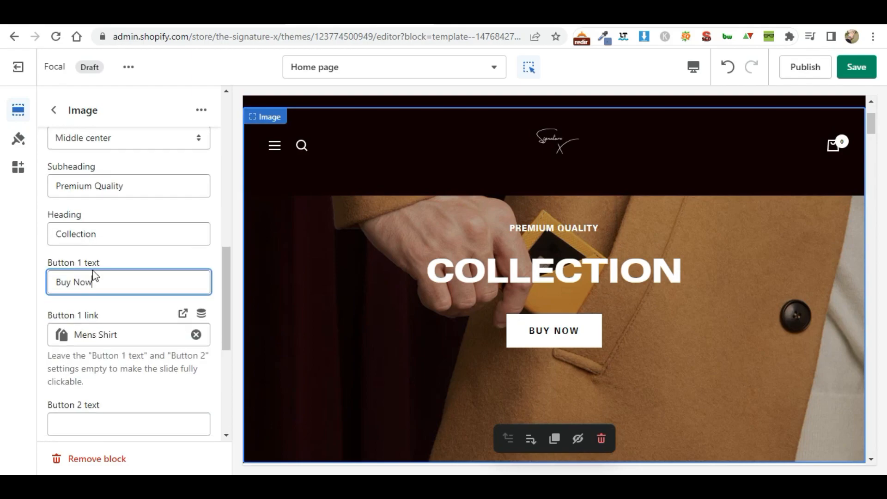
scroll(97, 310, "down", 2)
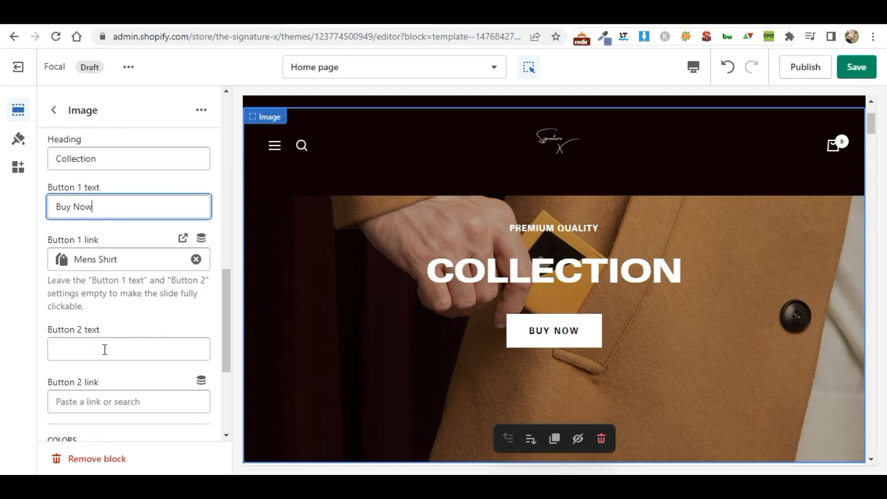
left_click(105, 350)
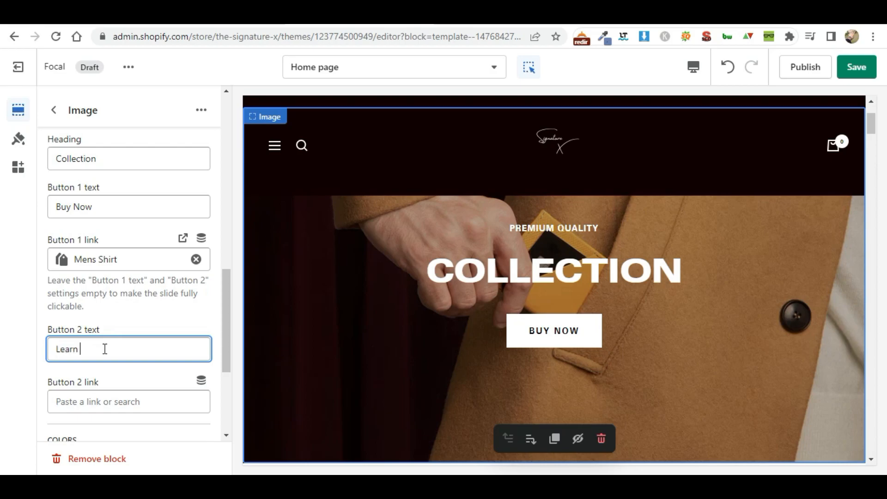
left_click(107, 393)
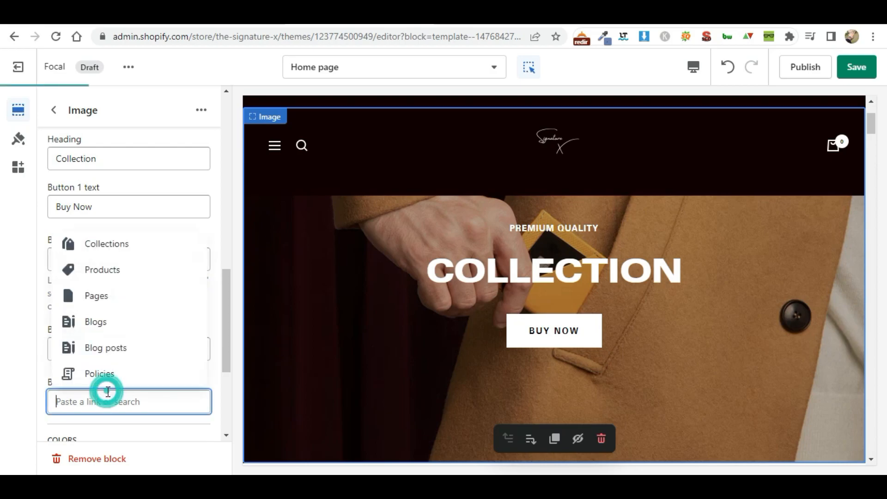
left_click(122, 331)
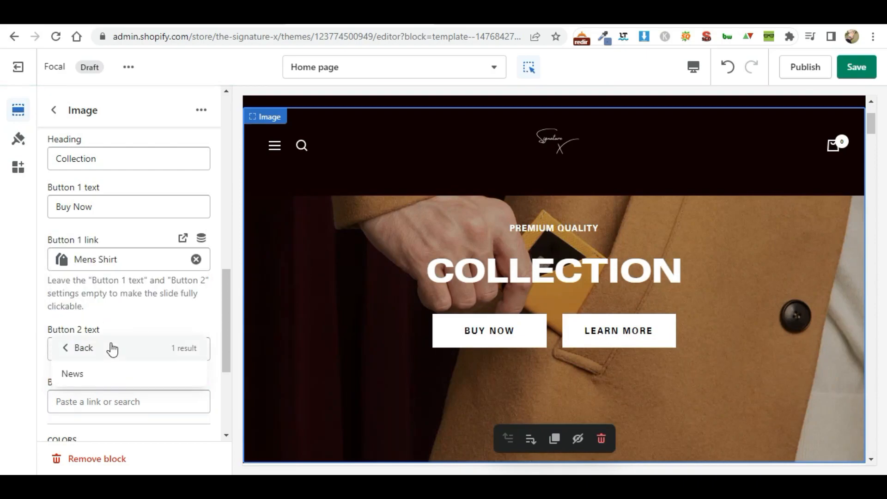
left_click(68, 355)
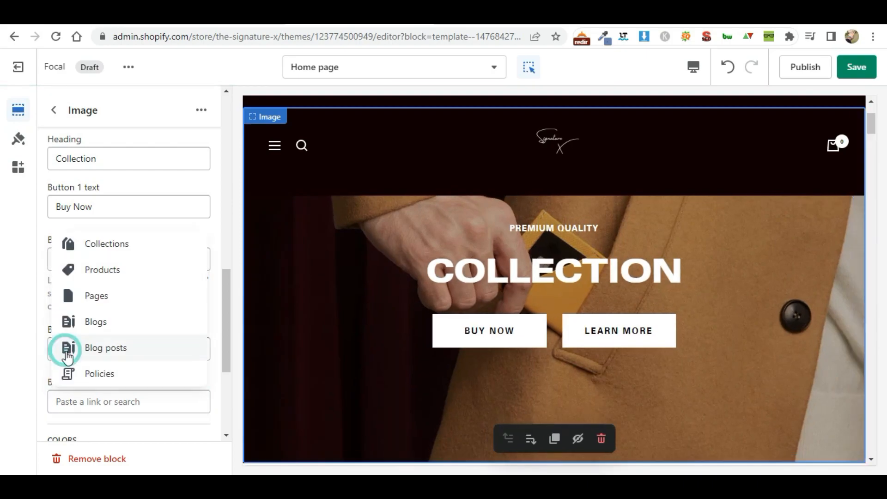
left_click(108, 243)
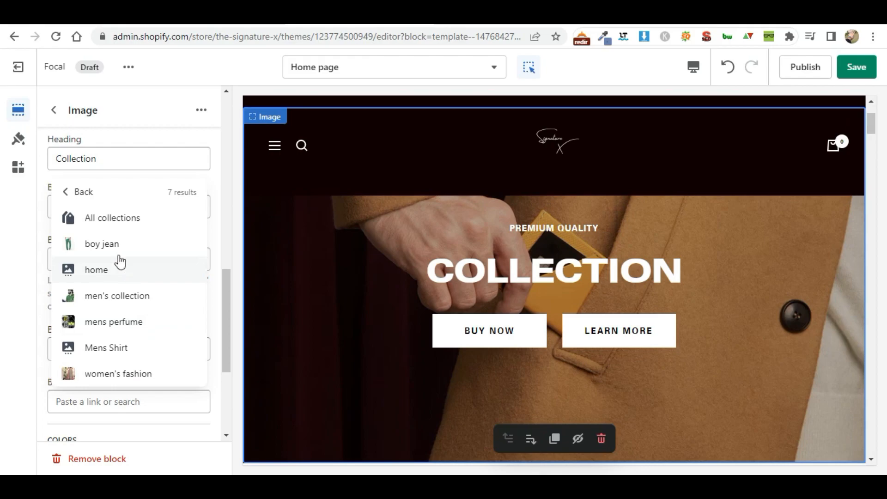
left_click(113, 243)
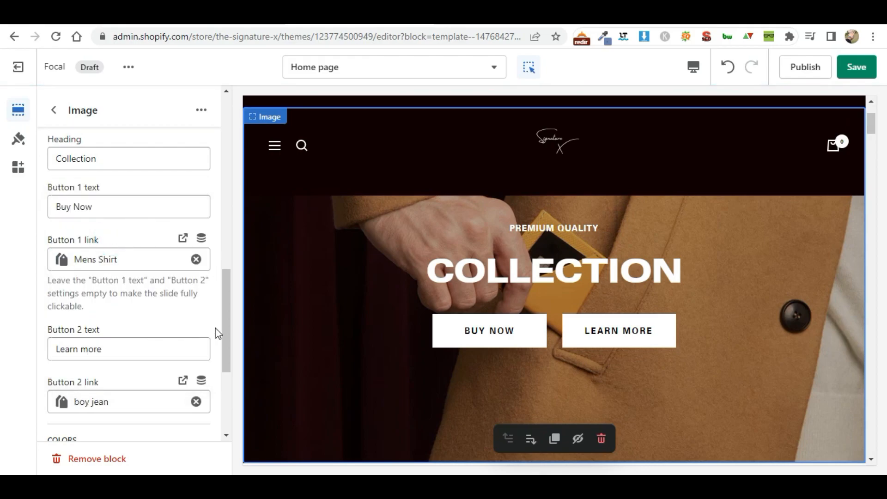
Step: Set Slide 1's text position to Bottom left
scroll(133, 368, "up", 2)
scroll(135, 371, "up", 3)
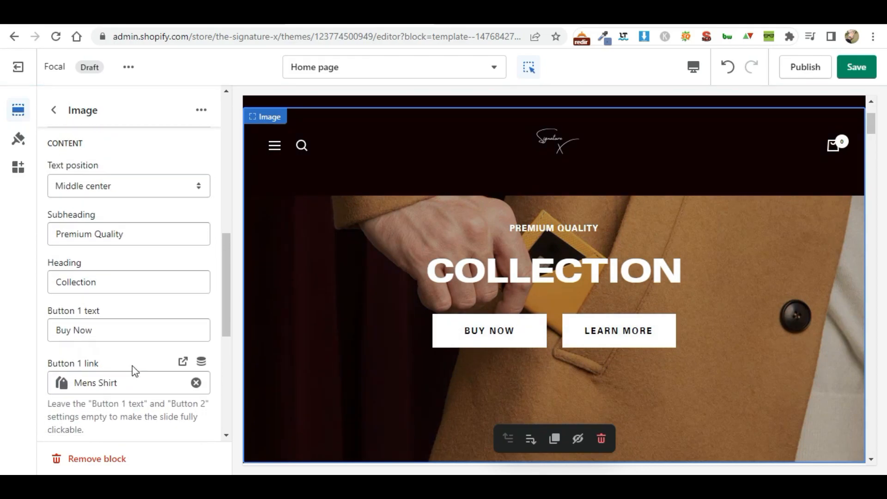
left_click(141, 227)
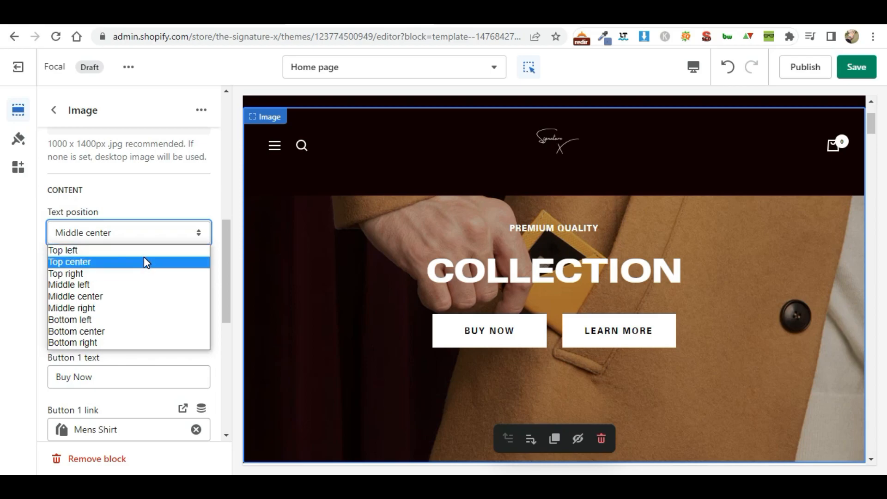
left_click(146, 325)
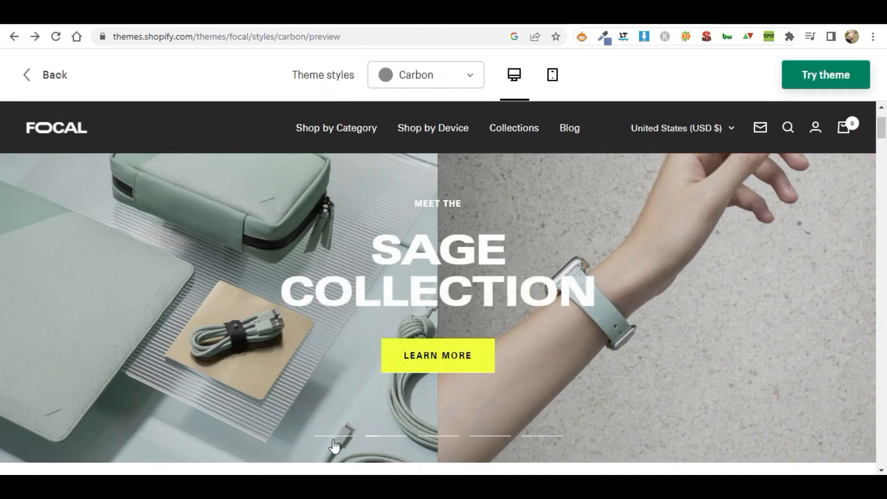
Step: Compare the text layout with the Carbon demo's first slide and review Slide 1's color settings
left_click(334, 439)
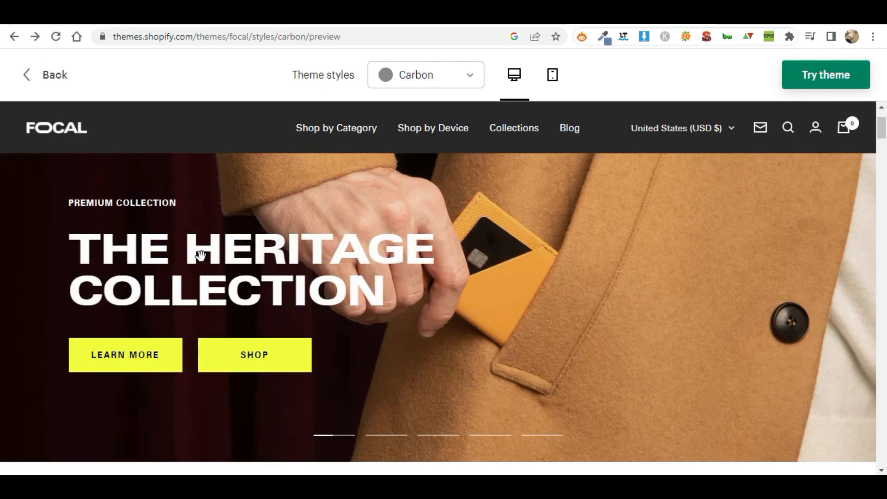
scroll(197, 252, "down", 2)
scroll(197, 252, "up", 3)
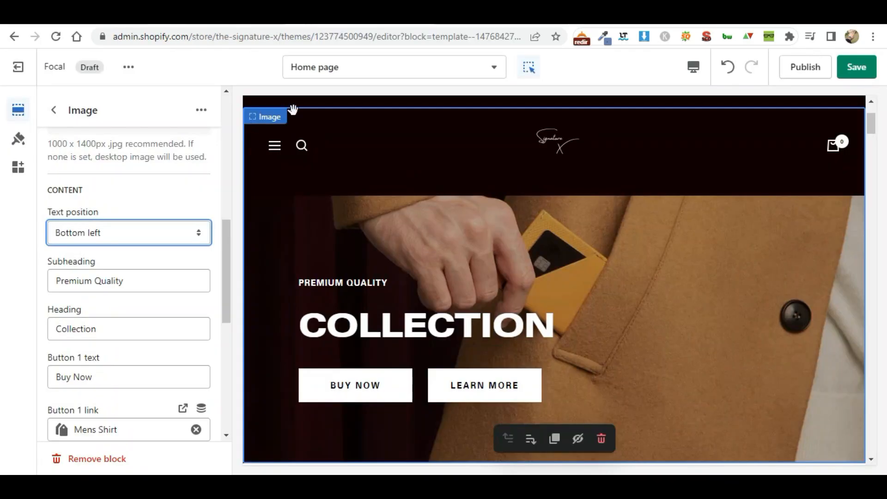
scroll(123, 314, "down", 6)
scroll(125, 318, "down", 2)
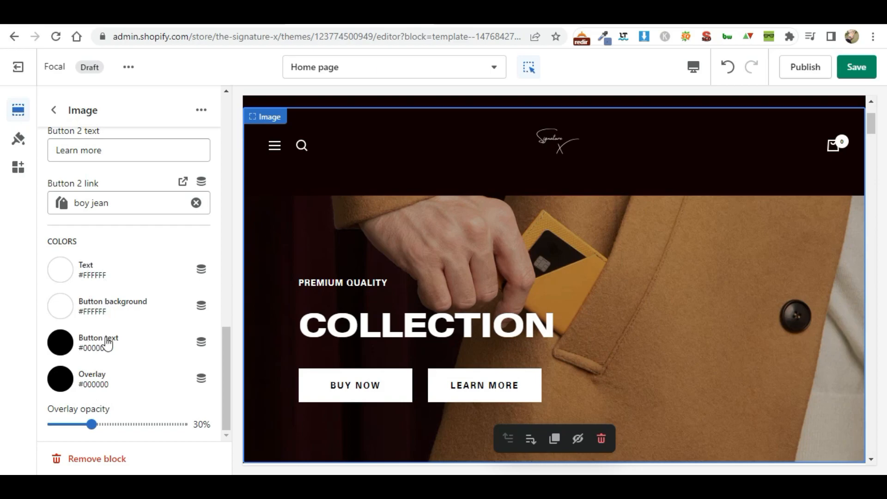
Step: Upload sage1-desktop and sage2-desktop from the Downloads folder and set sage1-desktop as Slide 2's main image
left_click(51, 115)
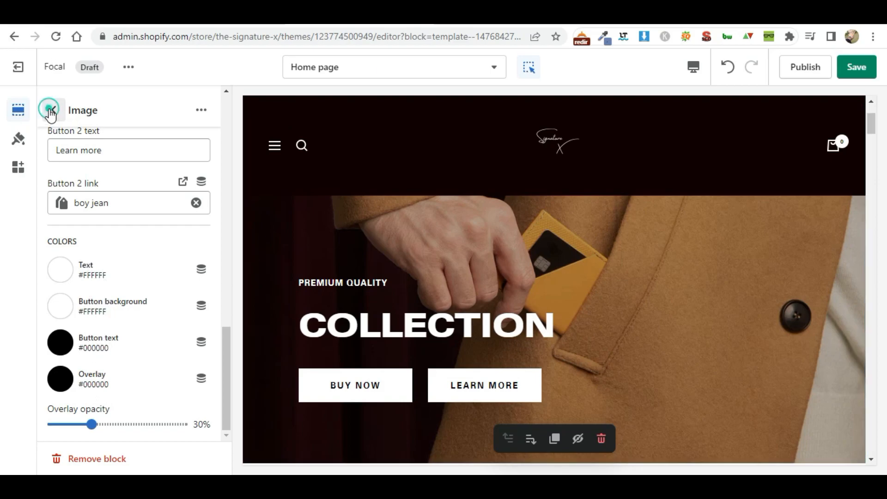
left_click(103, 294)
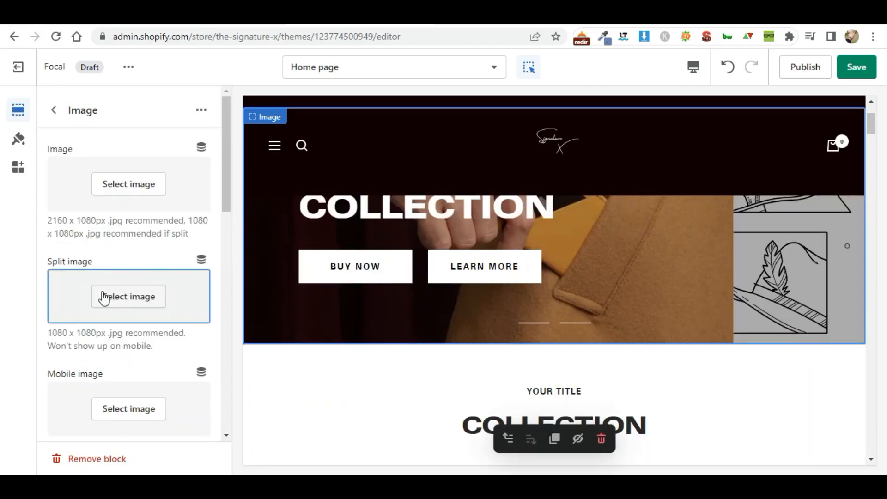
left_click(132, 192)
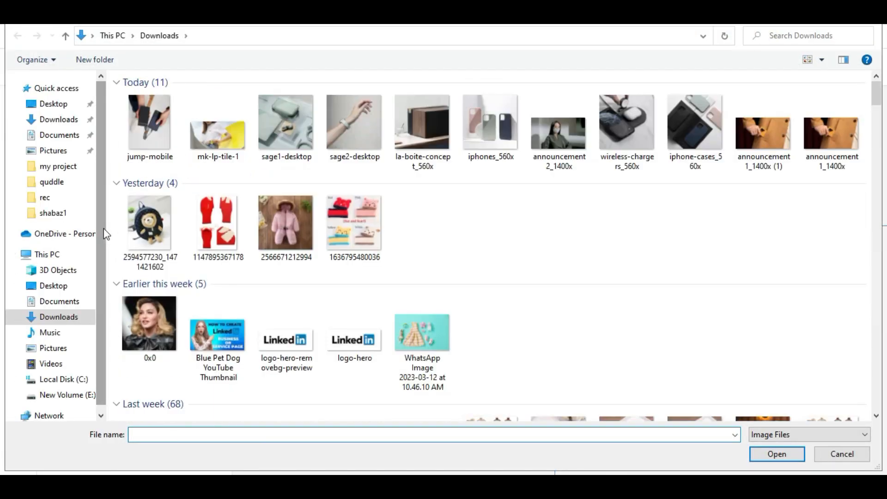
left_click(300, 129)
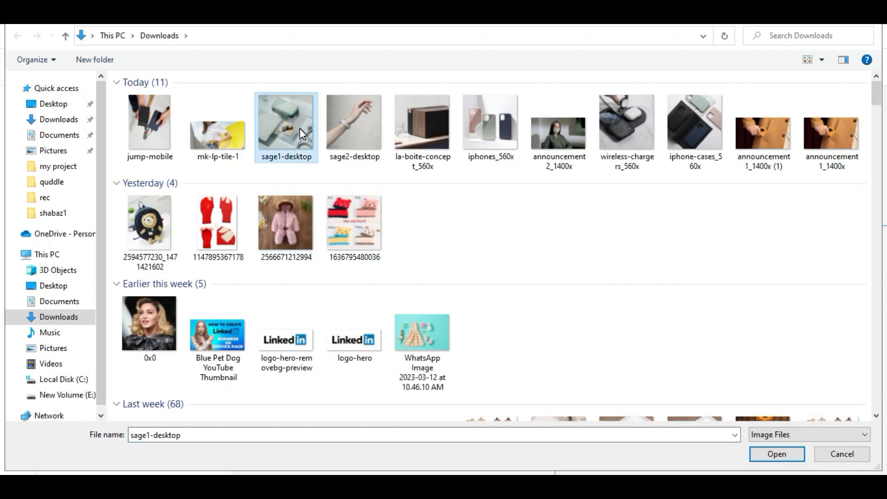
key("shift+Right")
key("Return")
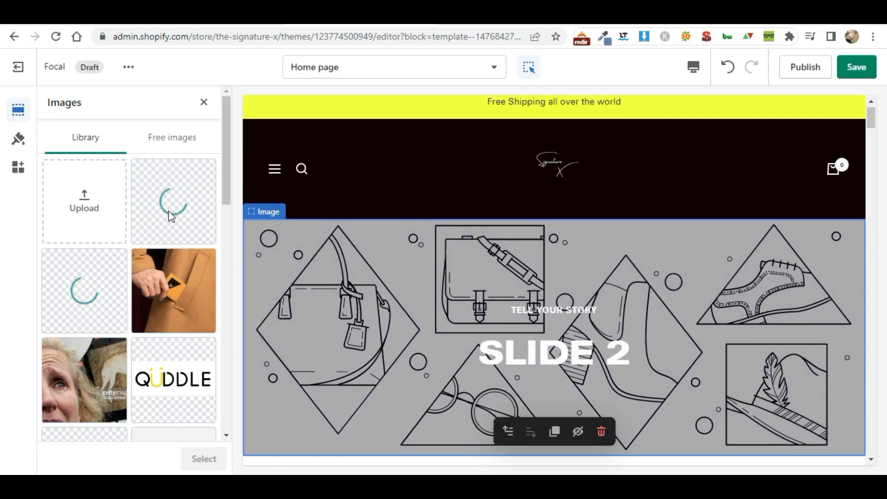
left_click(171, 216)
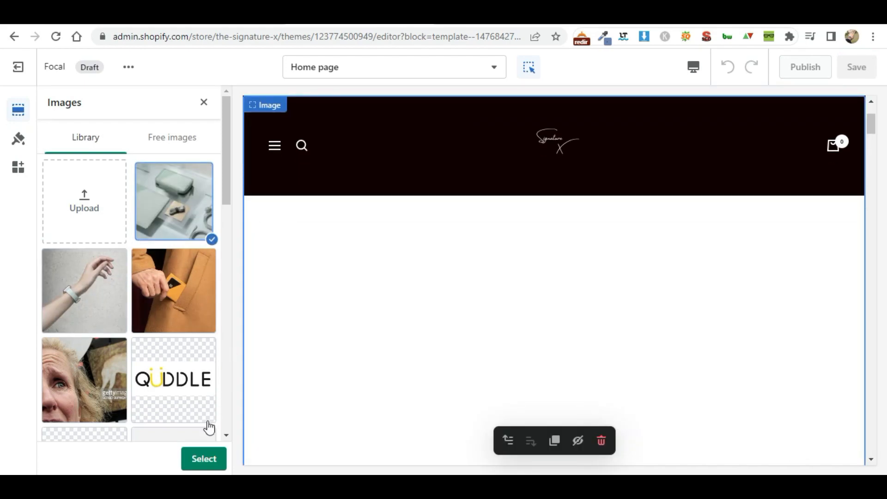
left_click(198, 457)
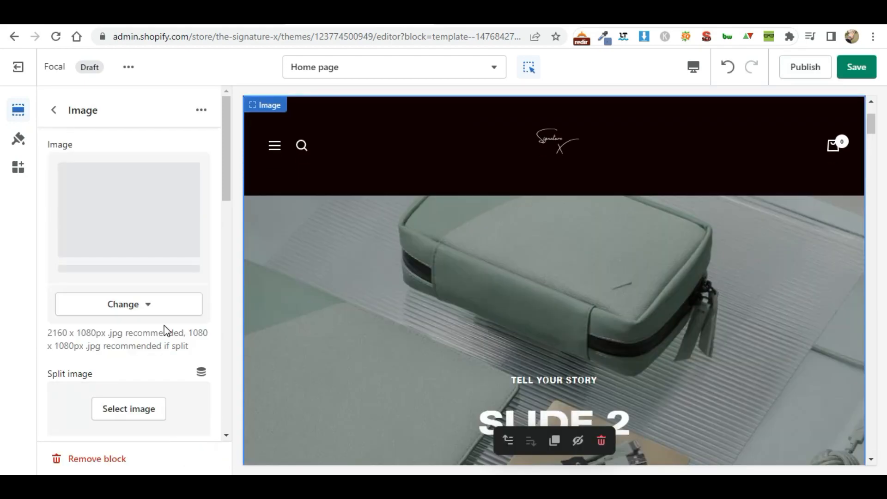
Step: Set sage2-desktop as Slide 2's split image
left_click(132, 405)
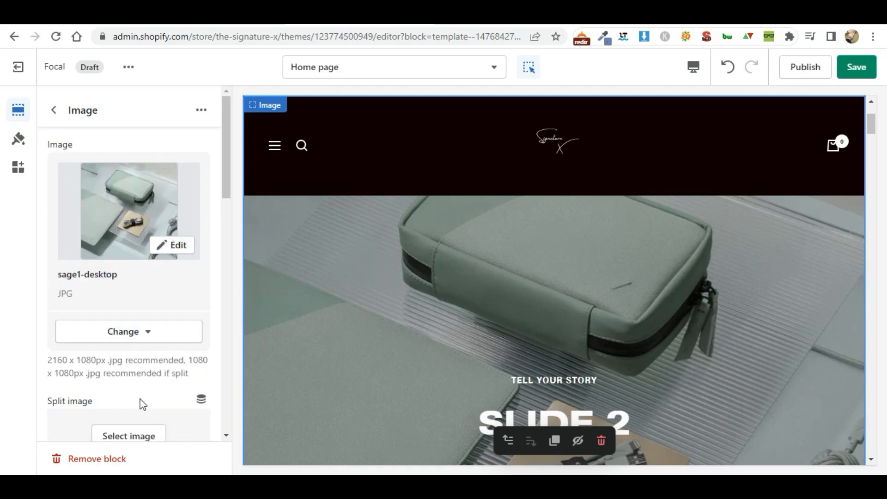
left_click(139, 433)
left_click(105, 289)
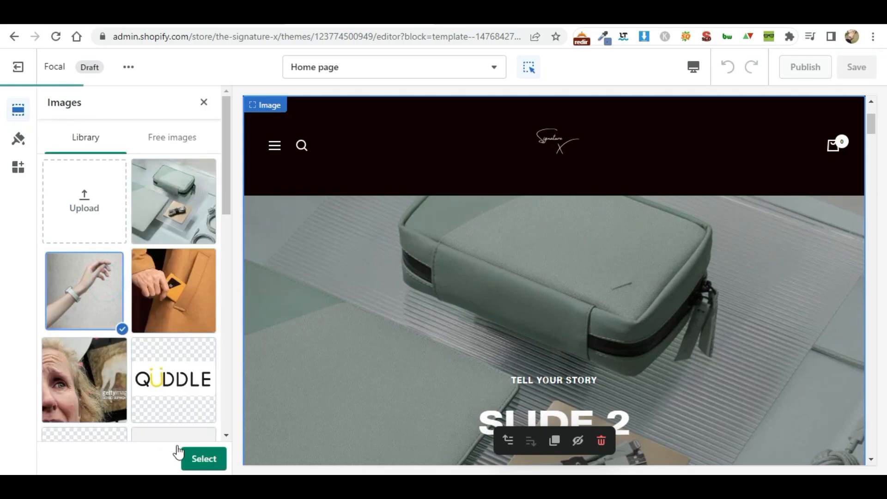
left_click(199, 458)
Step: Set sage1-desktop as Slide 2's mobile image
scroll(110, 336, "down", 7)
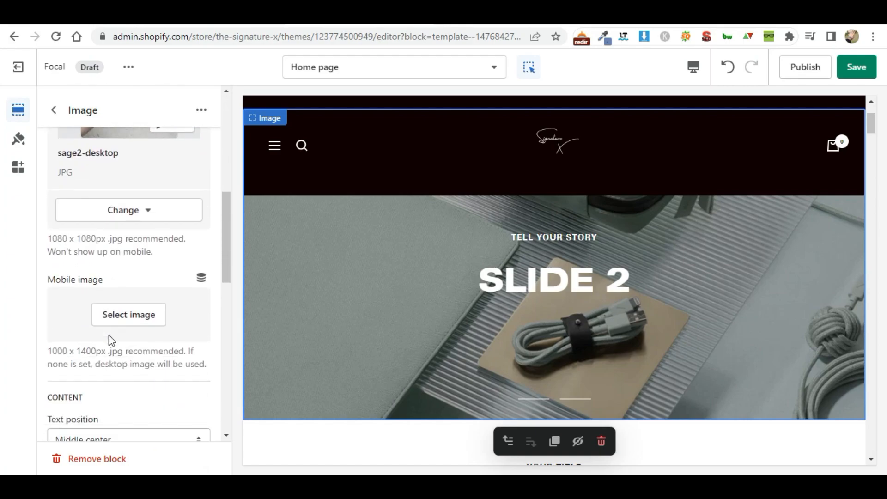
left_click(132, 319)
left_click(165, 234)
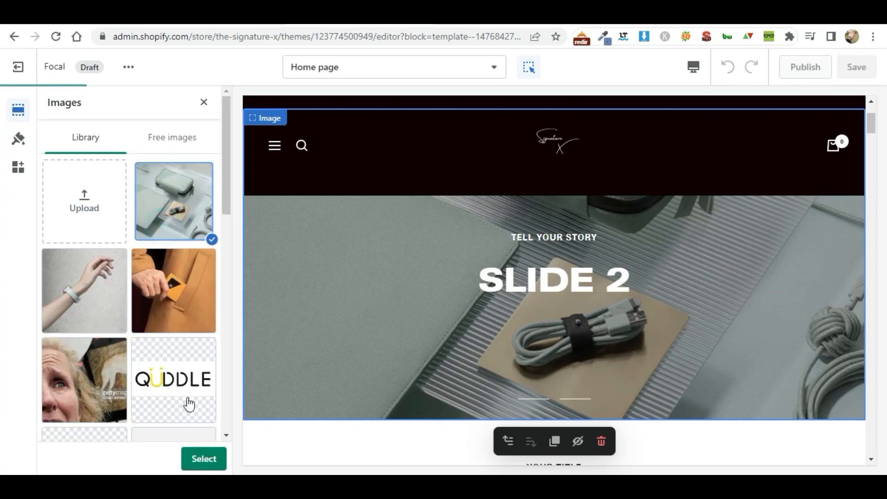
left_click(202, 459)
Step: Choose Middle center as Slide 2's text position
scroll(175, 338, "down", 5)
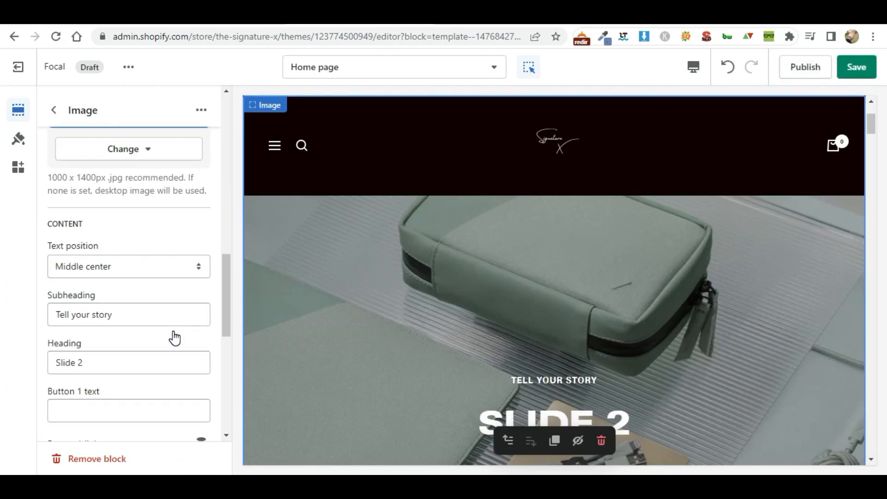
scroll(133, 307, "down", 1)
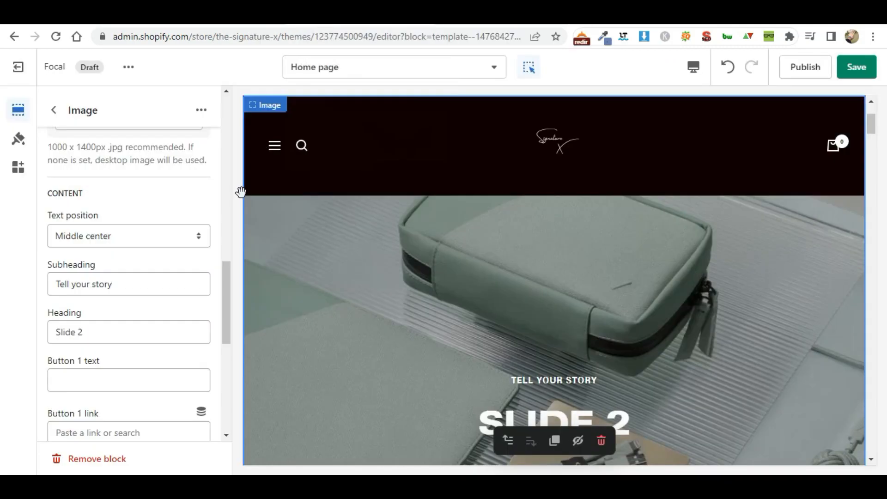
scroll(133, 307, "down", 1)
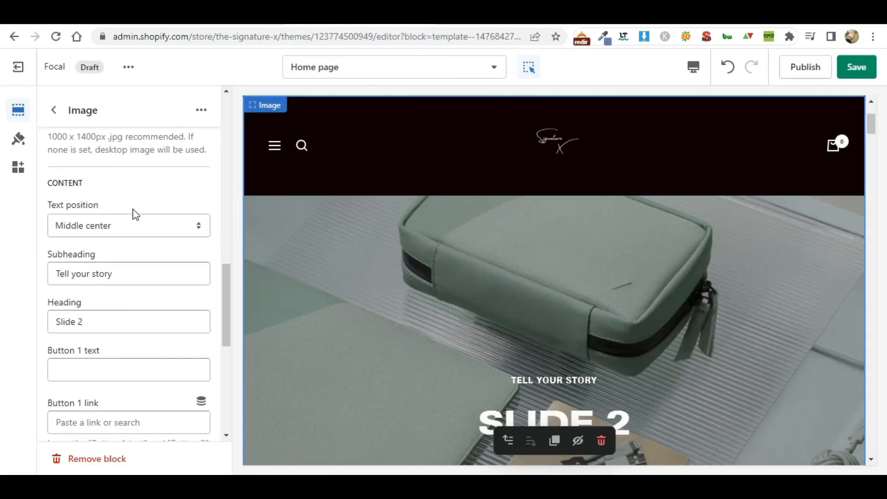
left_click(136, 220)
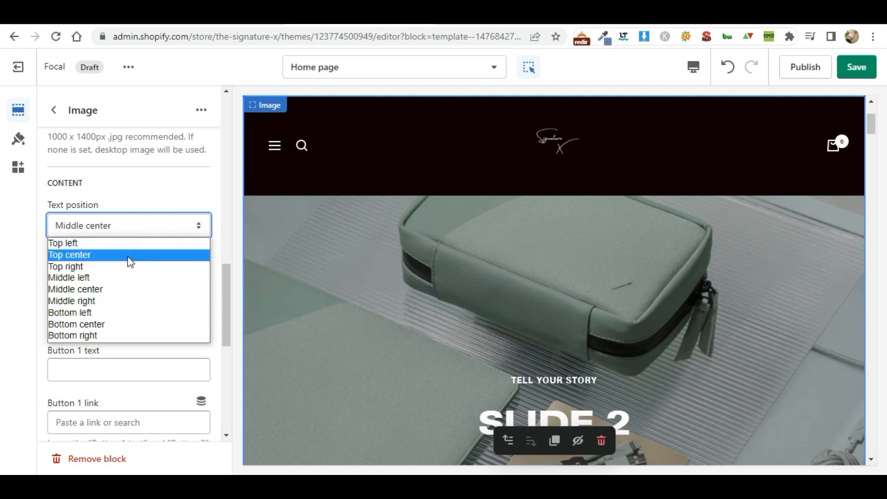
left_click(119, 290)
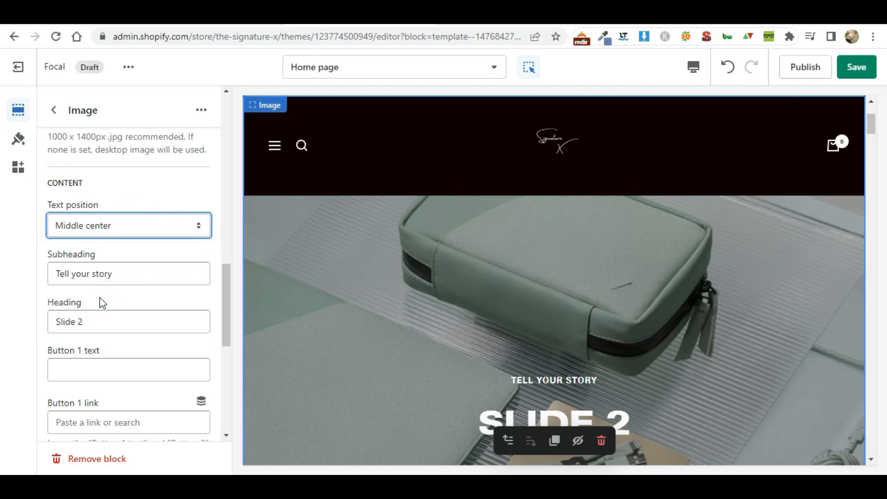
Step: Replace Slide 2's subheading with "collection"
triple_click(126, 273)
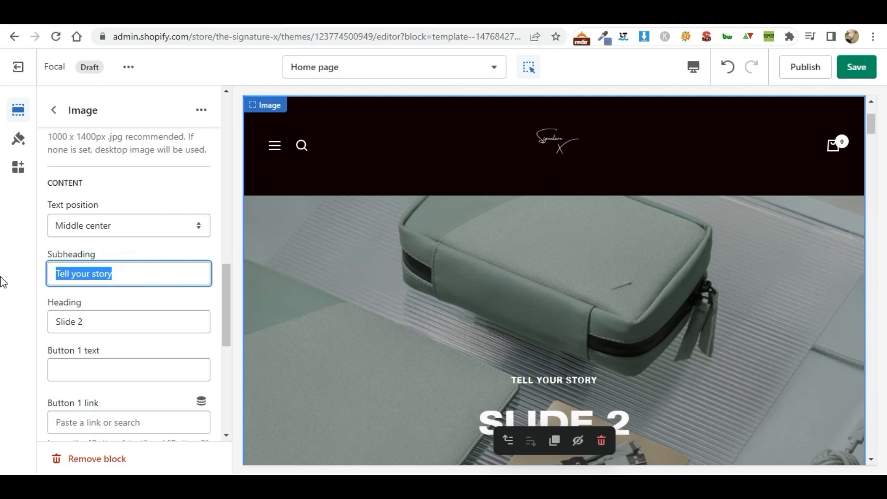
type("Qu")
key("BackSpace")
key("BackSpace")
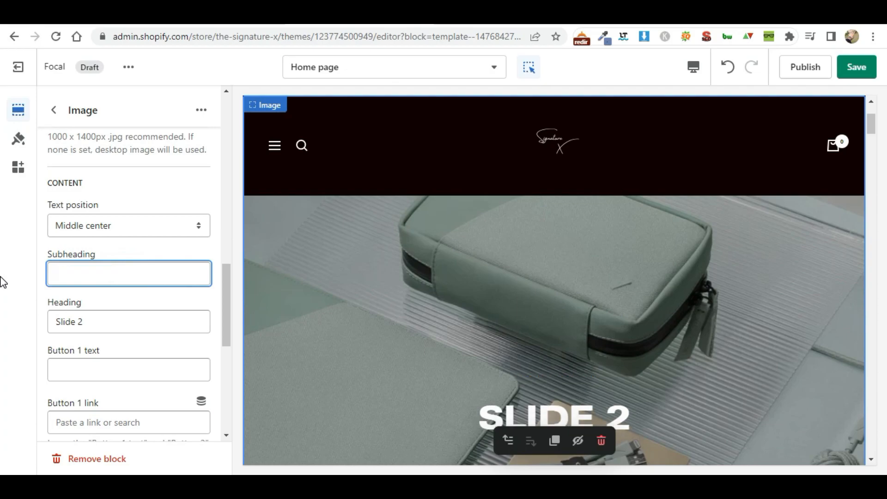
type("c")
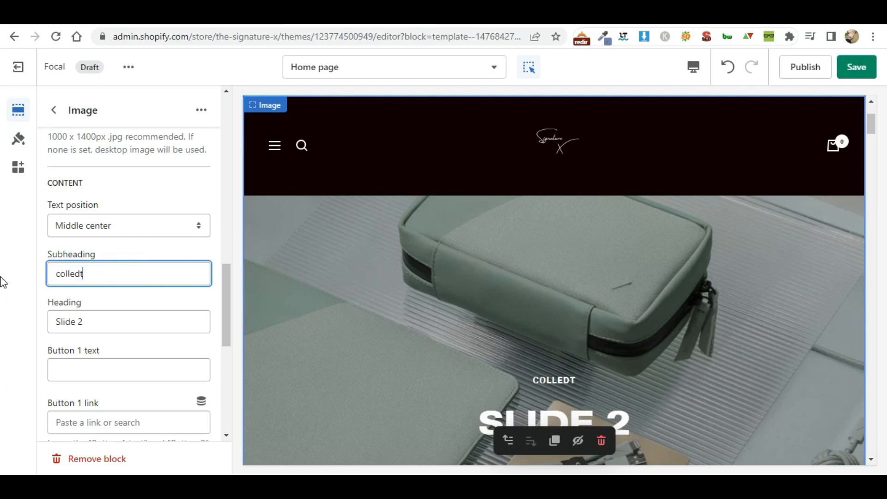
type("ollection")
Step: Change the second slide's heading to "Watches"
left_click_drag(103, 319, 4, 333)
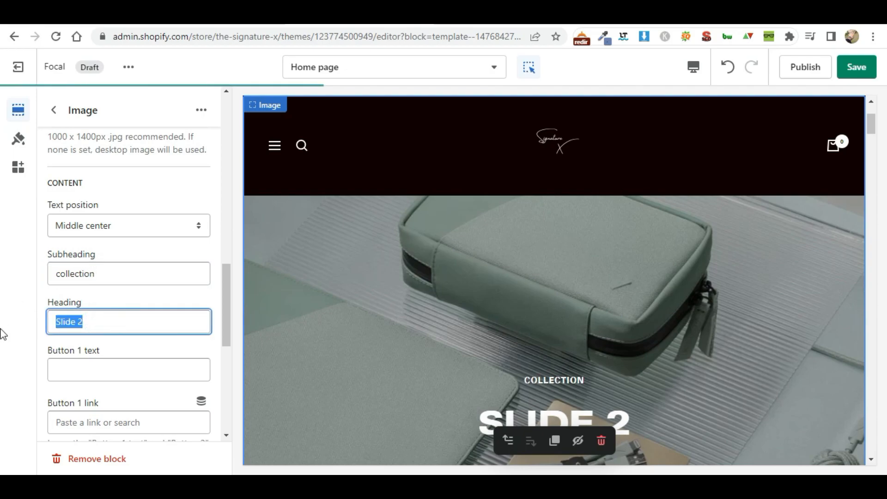
type("Watcje")
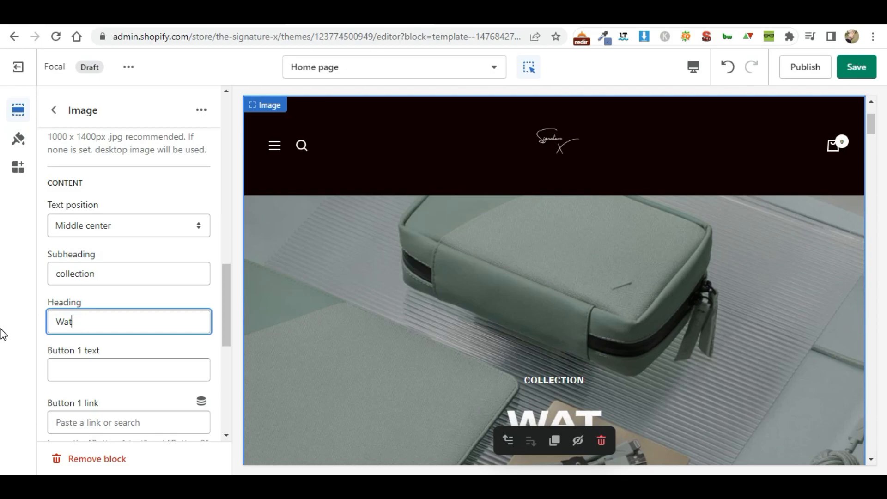
key("BackSpace")
key("BackSpace")
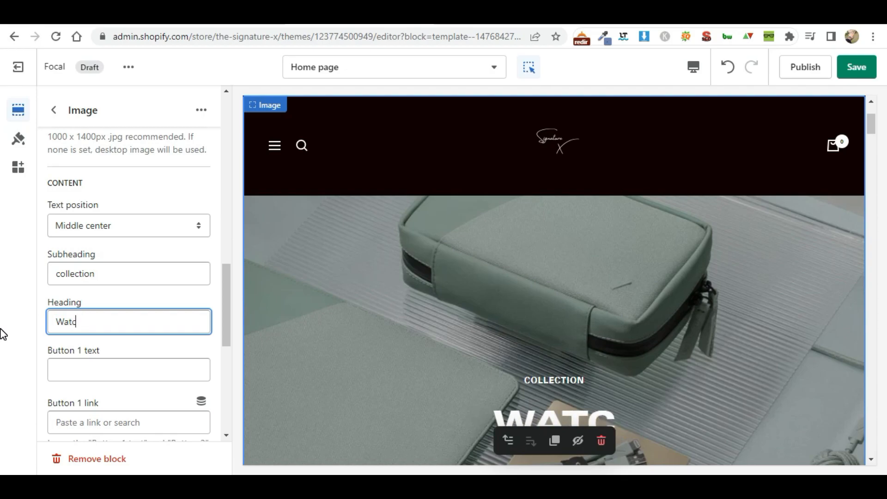
type("hes")
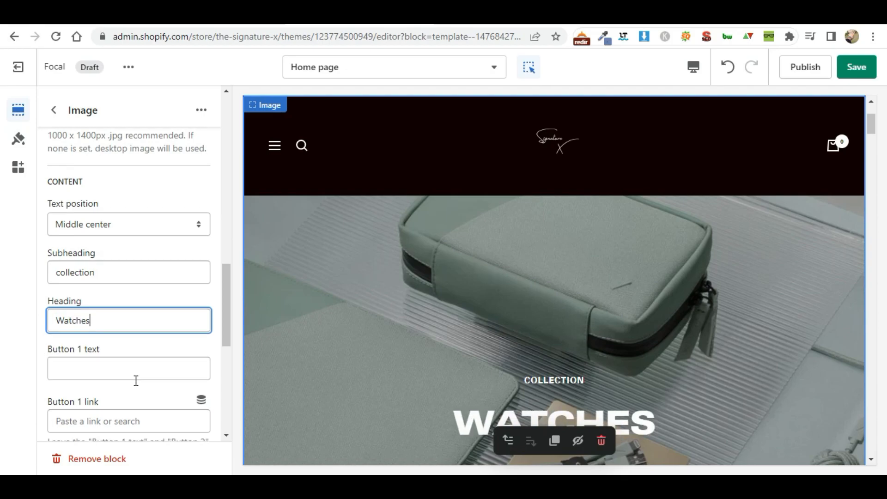
Step: Set the Watches slide's first button text to "Buy Now" and link it to the mens perfume collection
scroll(134, 378, "down", 2)
left_click(118, 310)
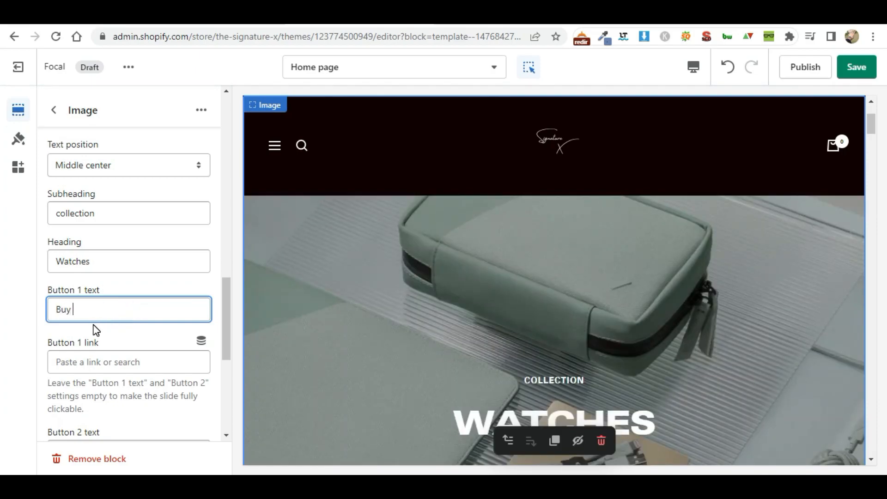
left_click(117, 362)
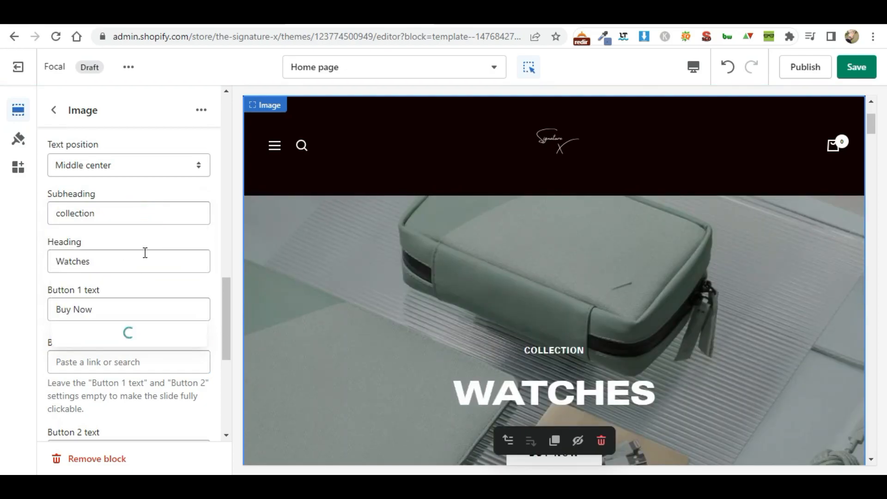
left_click(120, 282)
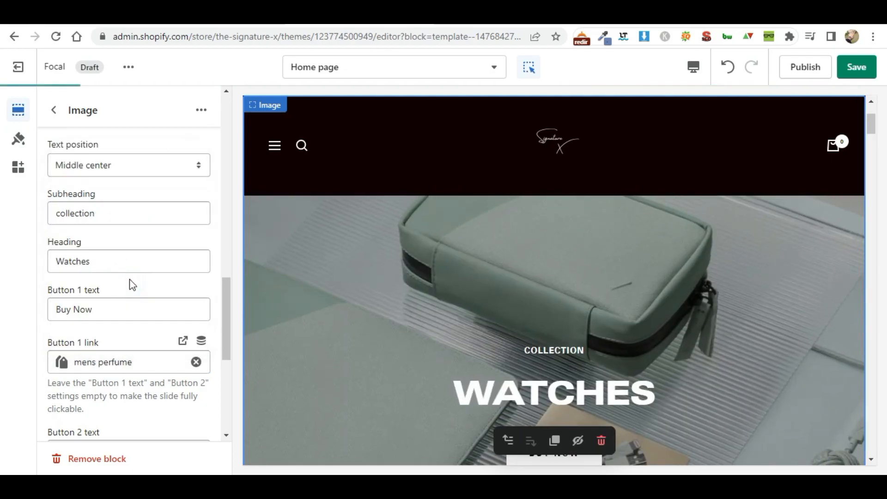
Step: Review the Watches slide's color settings and save the theme changes
scroll(138, 353, "down", 3)
scroll(137, 358, "down", 4)
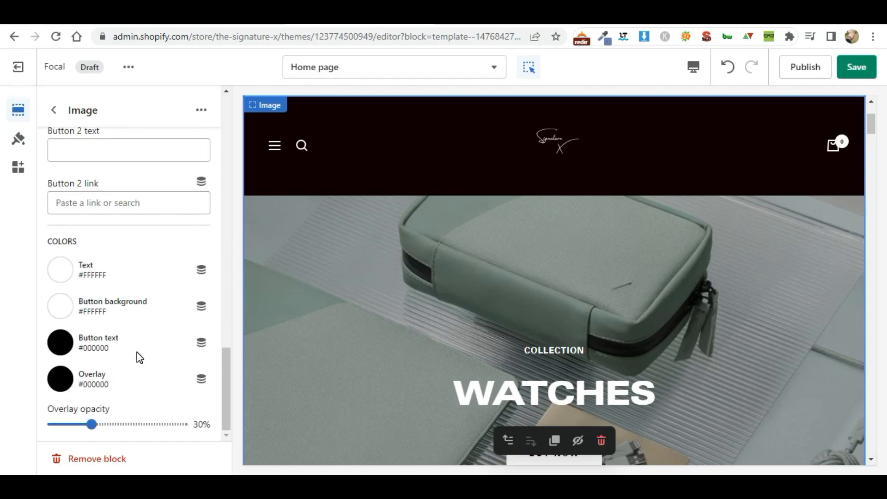
scroll(138, 359, "up", 10)
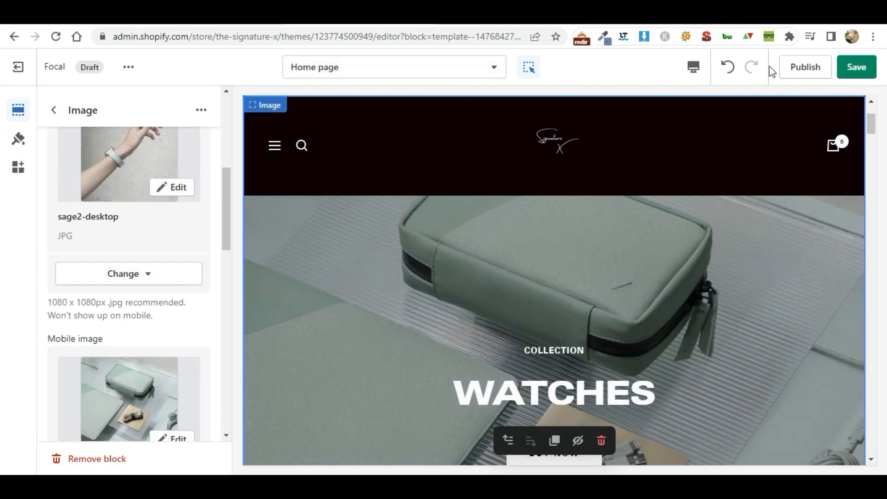
left_click(853, 67)
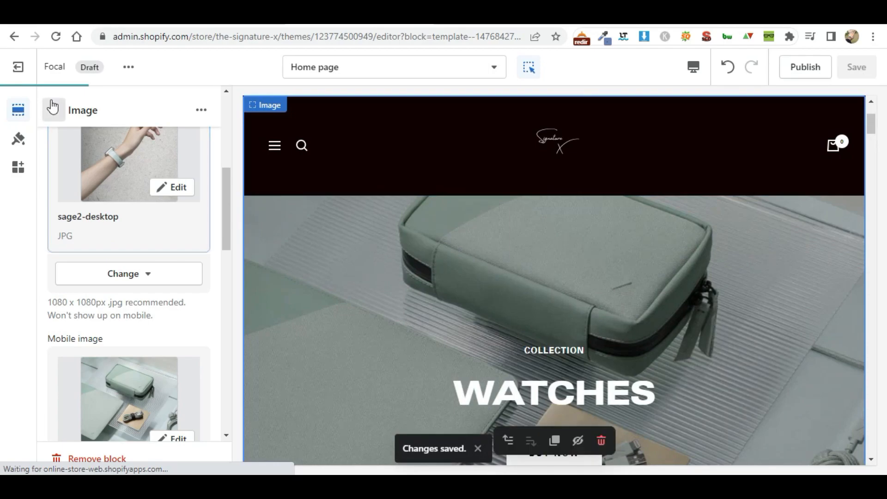
Step: Add a third image slide to the slideshow and open its settings, using the Carbon demo slideshow as reference
left_click(54, 112)
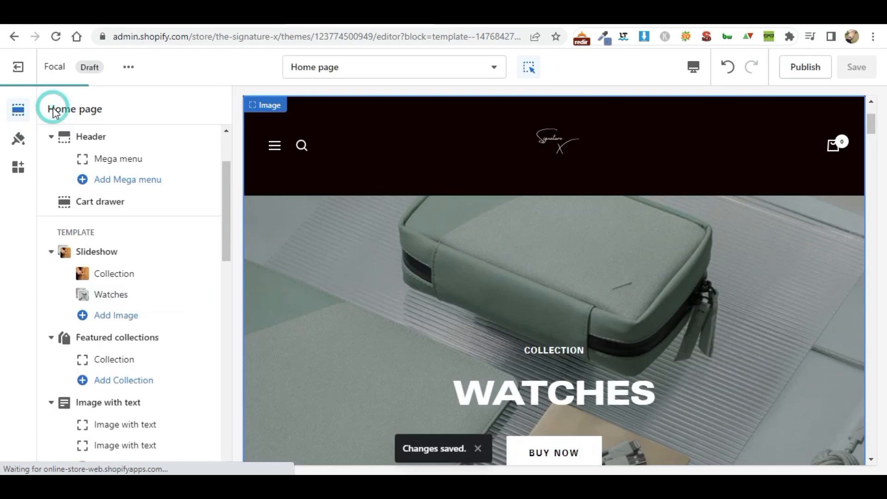
left_click(111, 273)
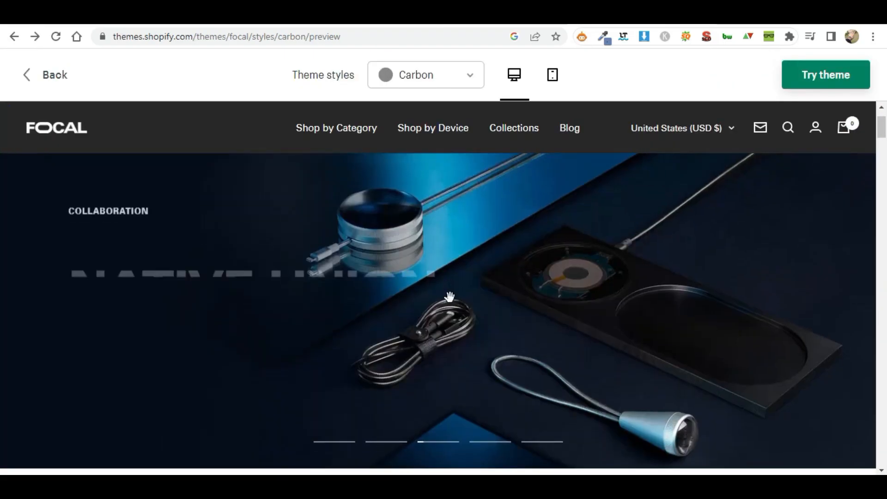
scroll(435, 332, "down", 2)
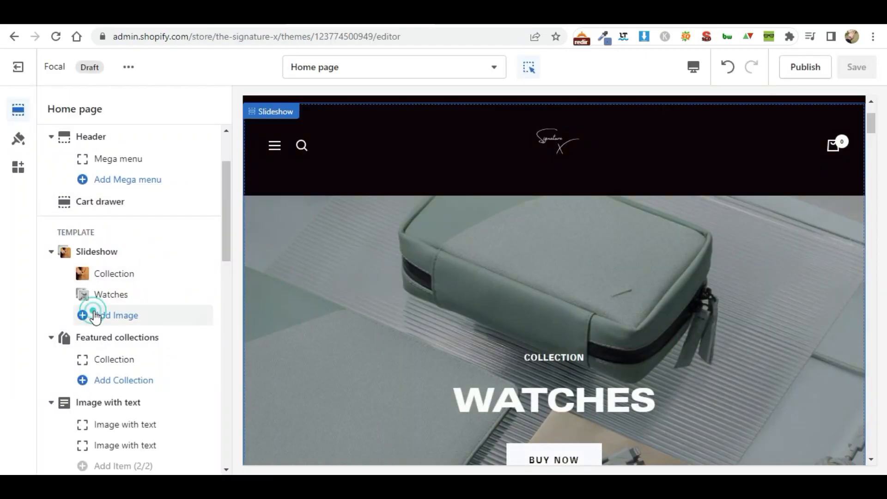
left_click(102, 315)
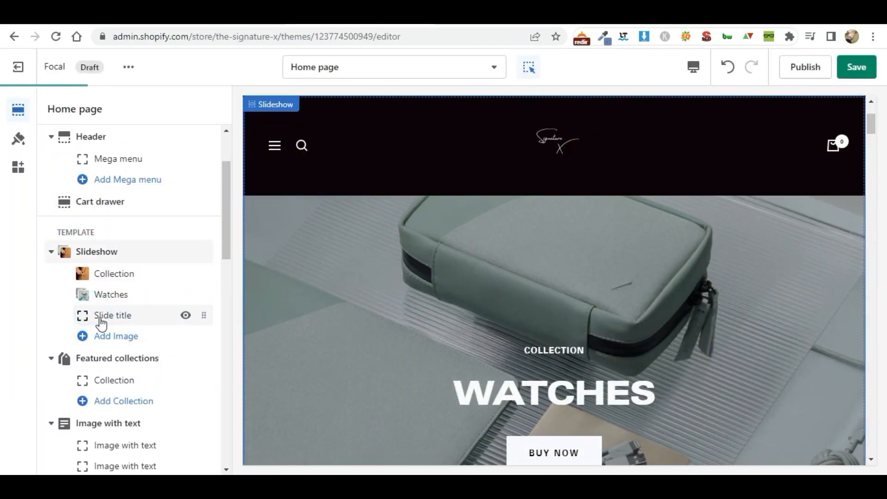
left_click(133, 319)
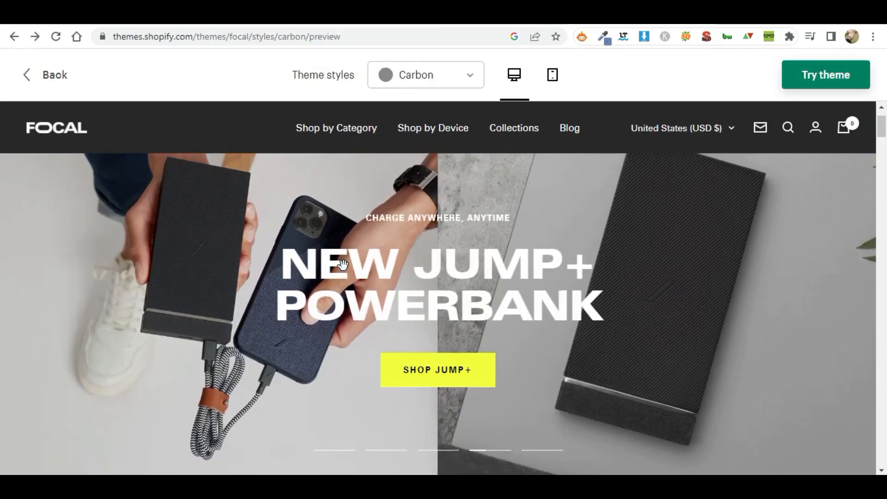
scroll(358, 257, "up", 1)
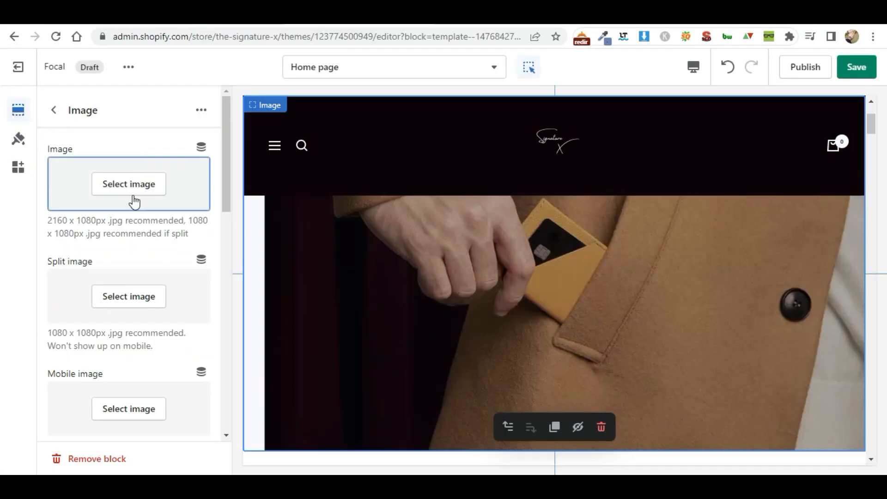
Step: Upload the iphones_560x and iphone-cases_560x pictures and use the iphone-cases picture as the third slide's main image
left_click(139, 185)
left_click(83, 176)
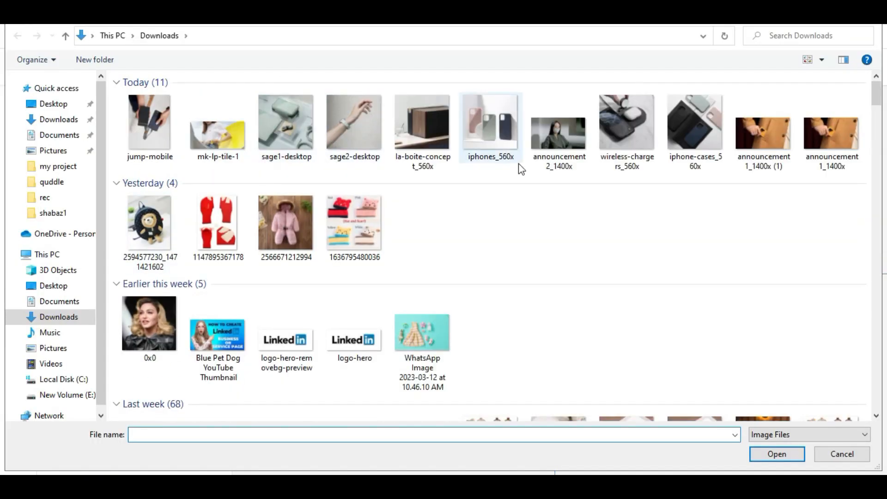
left_click(483, 126)
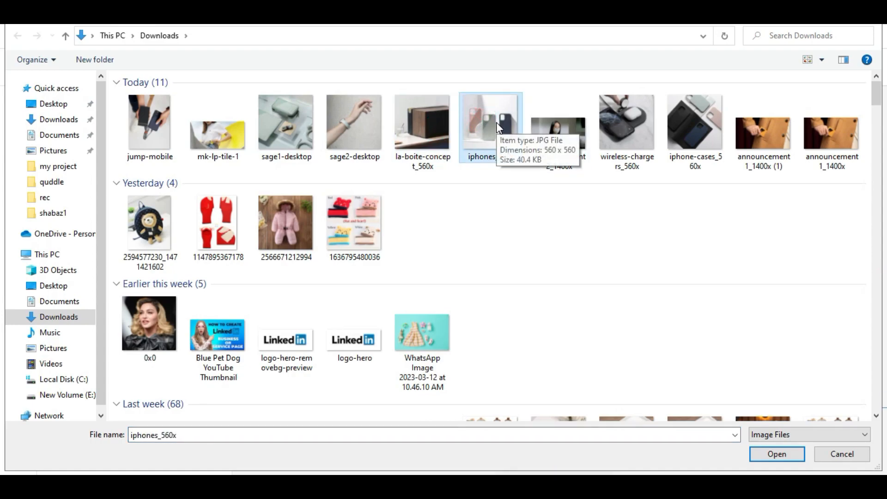
left_click(697, 117, "ctrl")
key("Return")
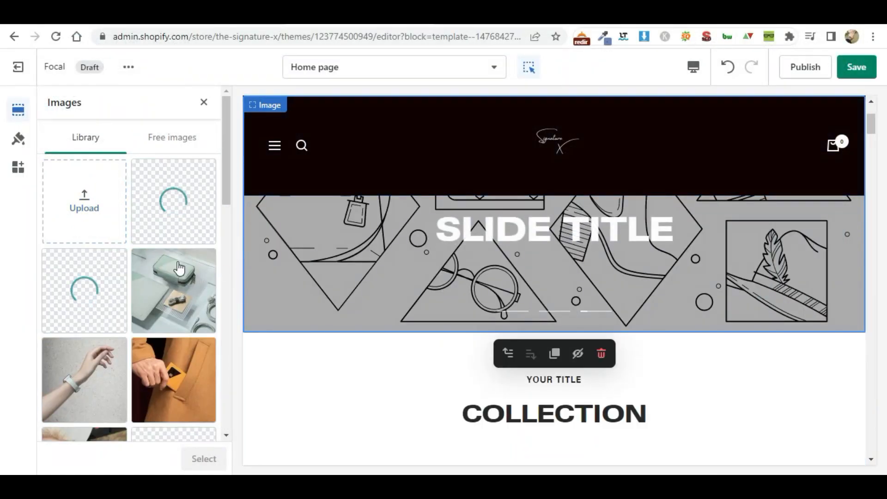
left_click(143, 234)
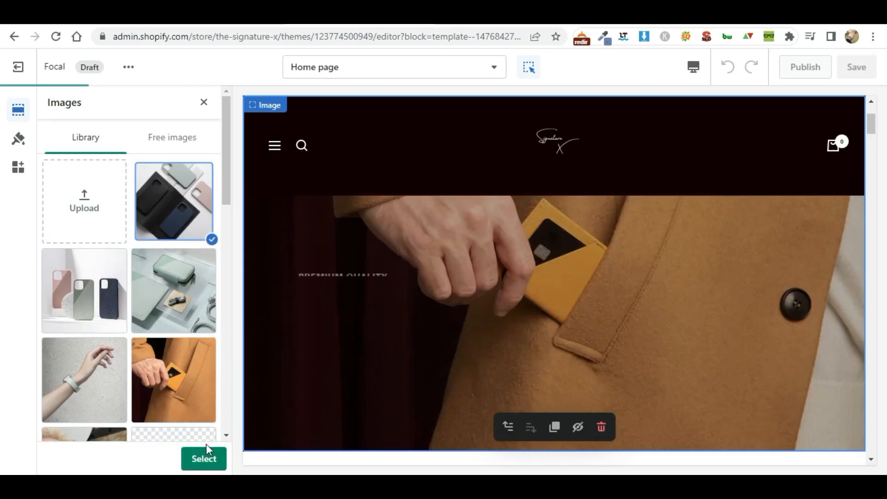
left_click(207, 456)
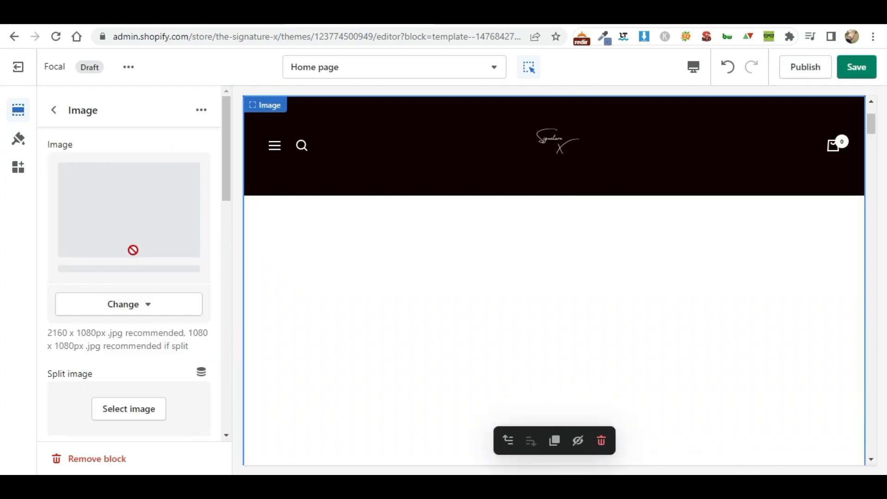
Step: Set the slide's split image to the iphone-cases_560x picture and its mobile image to the iphones_560x picture
left_click(145, 407)
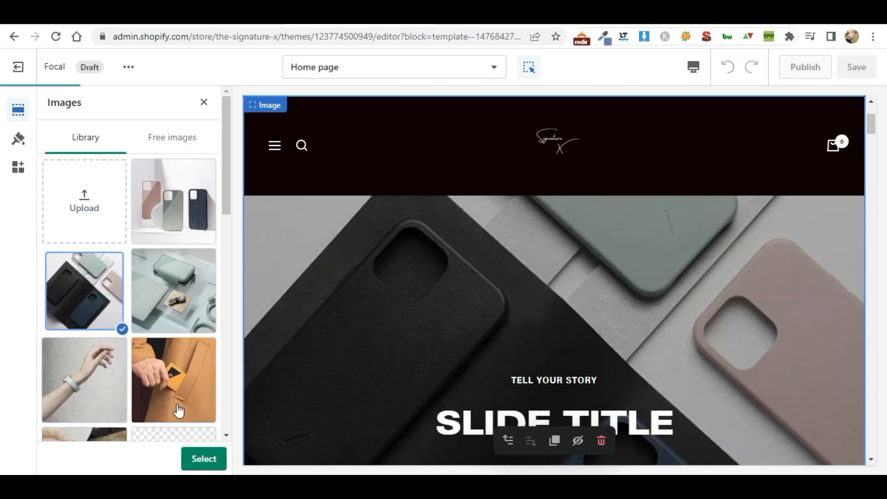
left_click(190, 458)
scroll(127, 312, "down", 5)
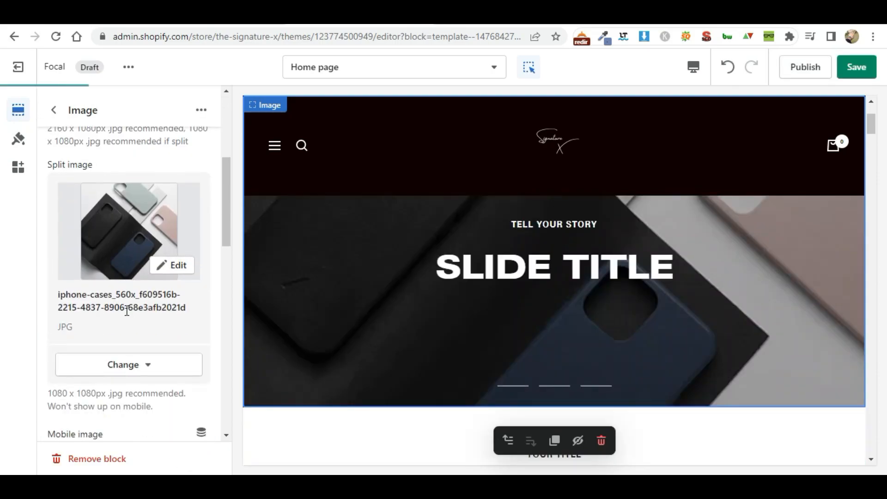
scroll(135, 416, "down", 3)
left_click(133, 359)
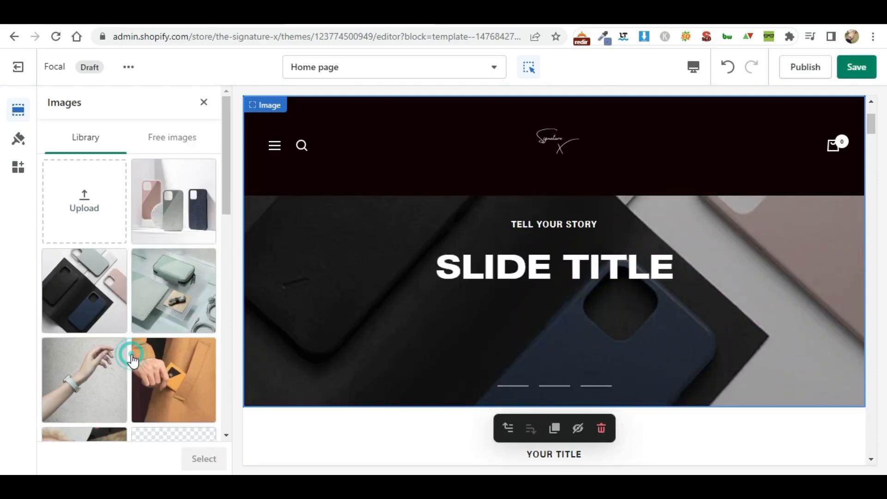
left_click(173, 204)
left_click(206, 459)
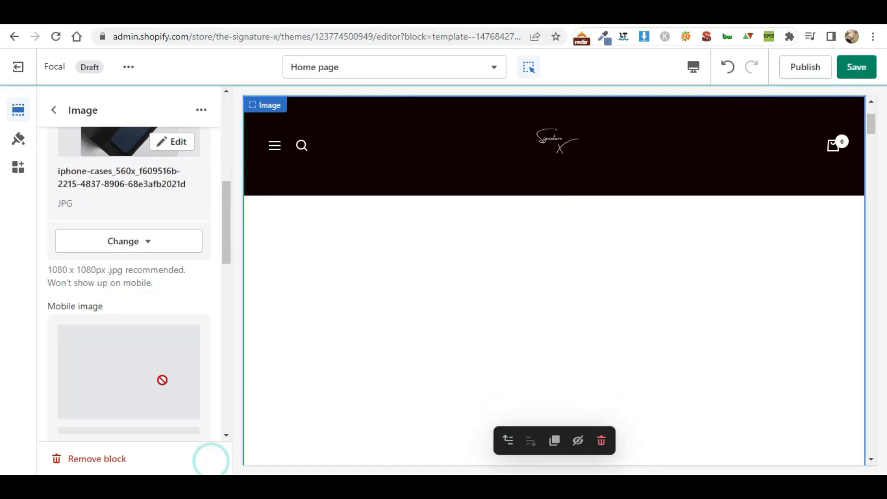
Step: Change the third slide's subheading to "Mobile Case" and its heading to "Cases"
scroll(140, 338, "down", 4)
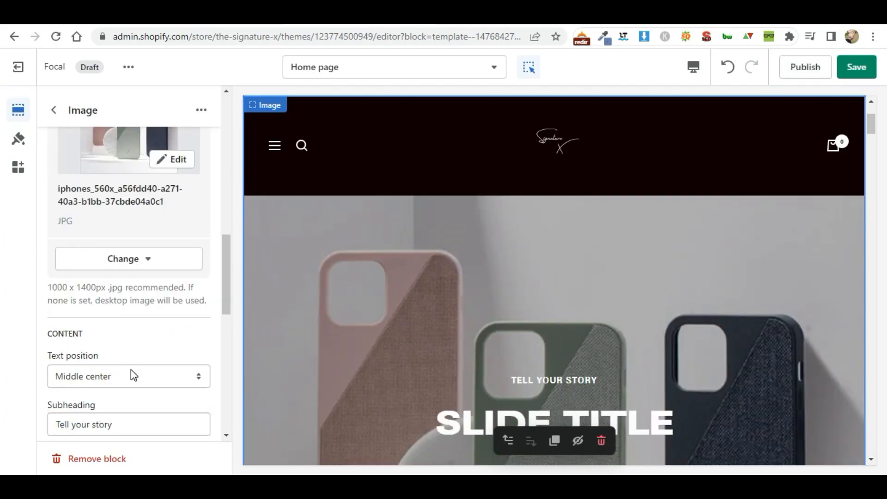
scroll(133, 370, "down", 2)
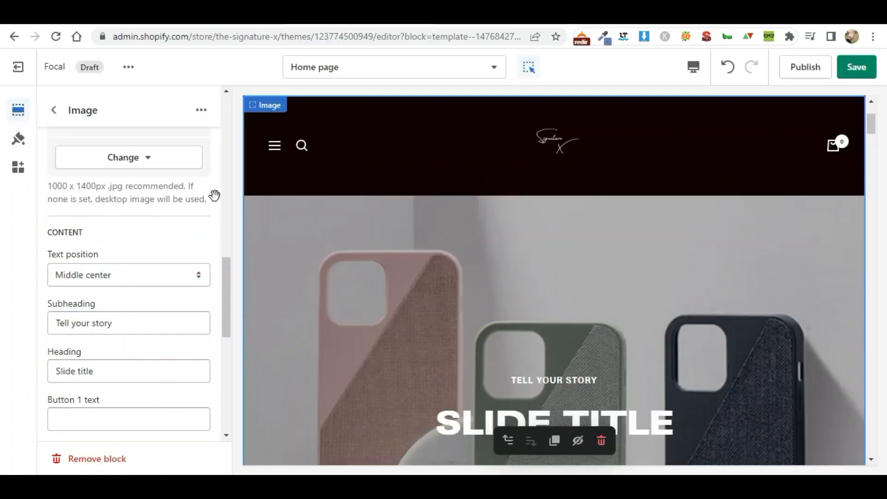
left_click_drag(120, 322, 44, 322)
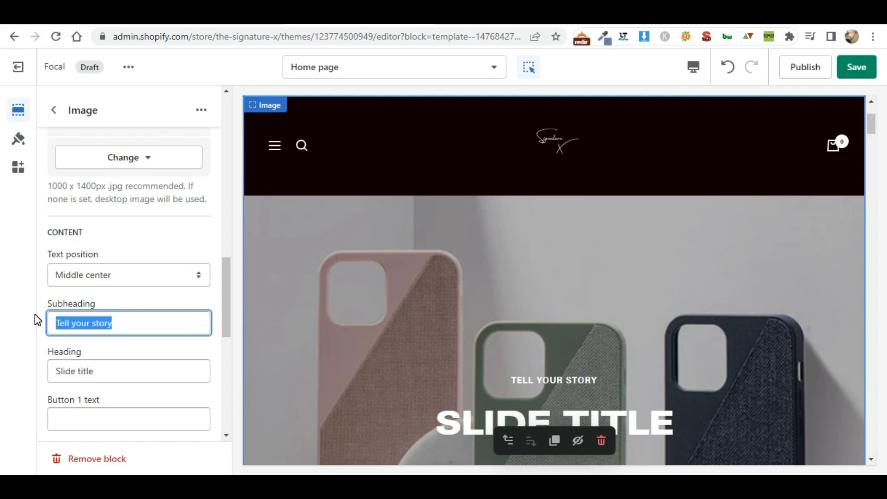
type("Mobile ")
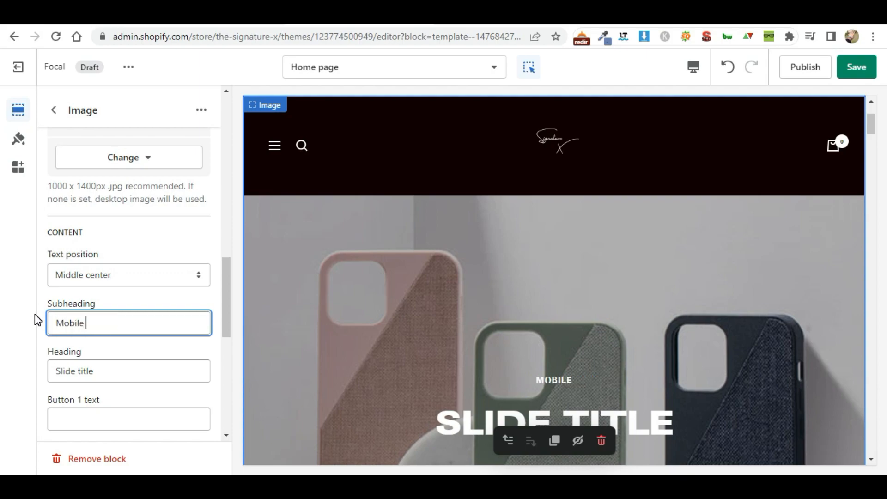
type("Case")
left_click_drag(112, 379, 3, 374)
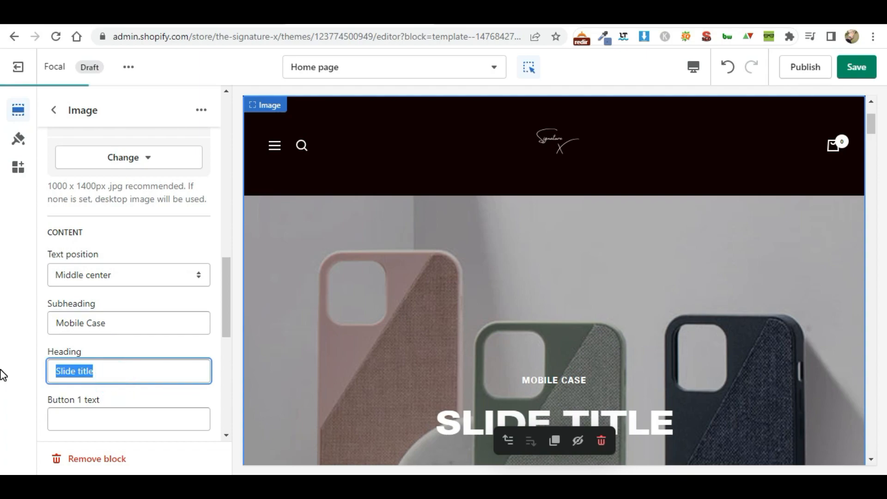
type("Cases")
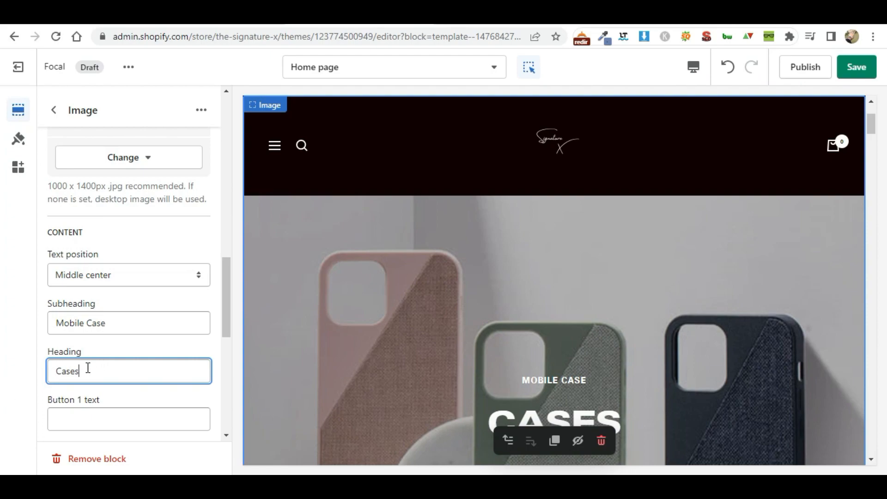
Step: Set the Cases slide's first button text to "Shop now" and link it to the boy jean collection
scroll(88, 369, "down", 2)
left_click(99, 328)
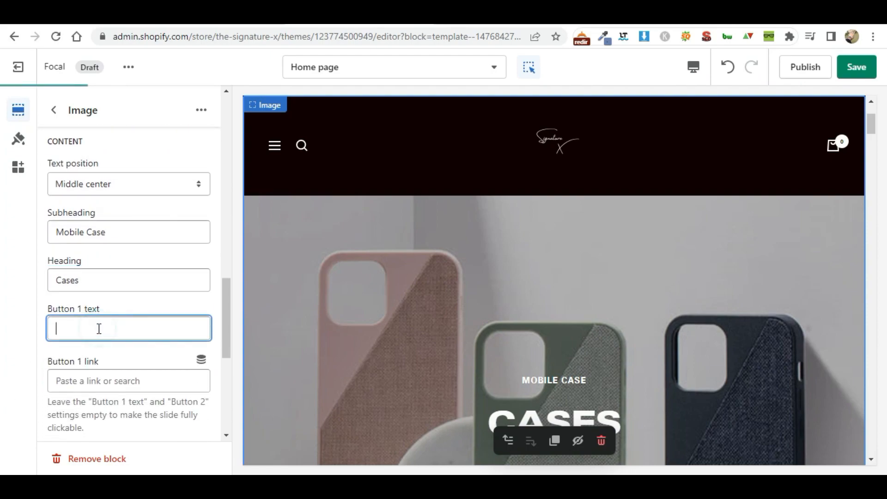
type("Shop now")
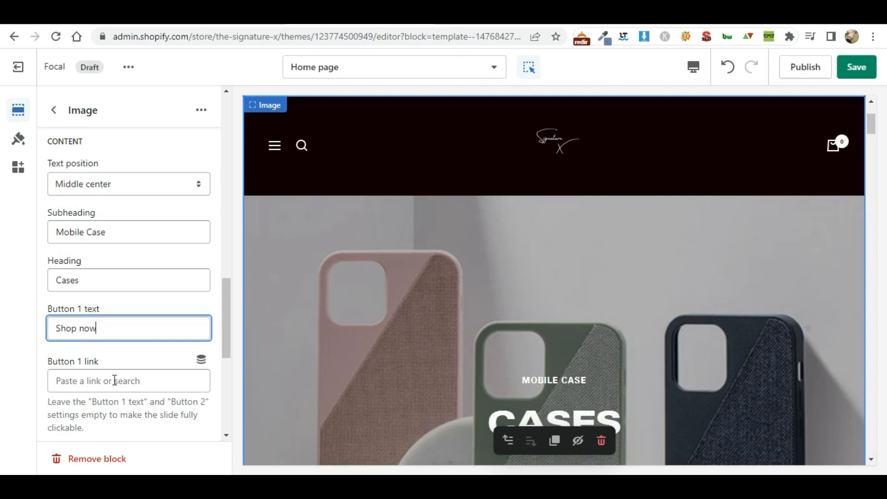
left_click(114, 381)
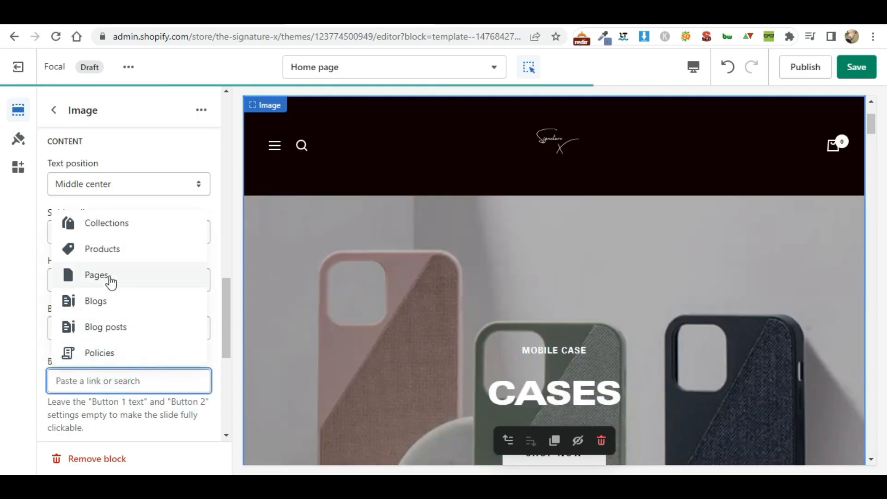
left_click(128, 219)
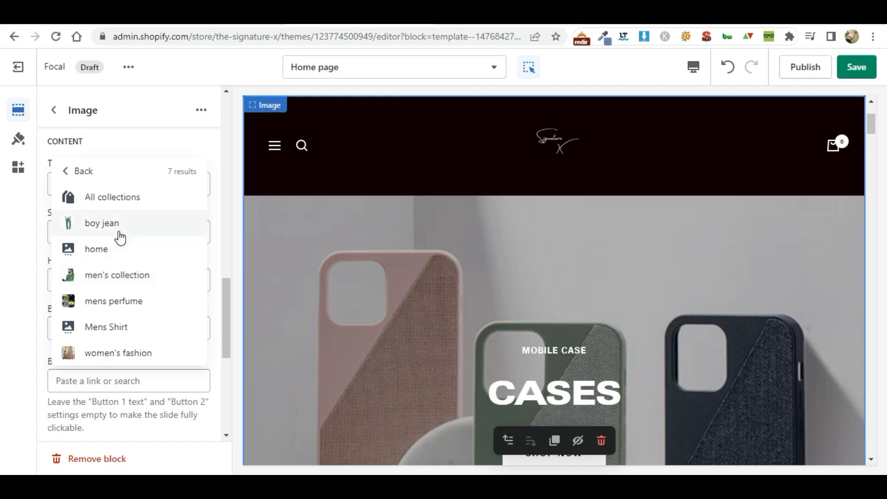
left_click(116, 224)
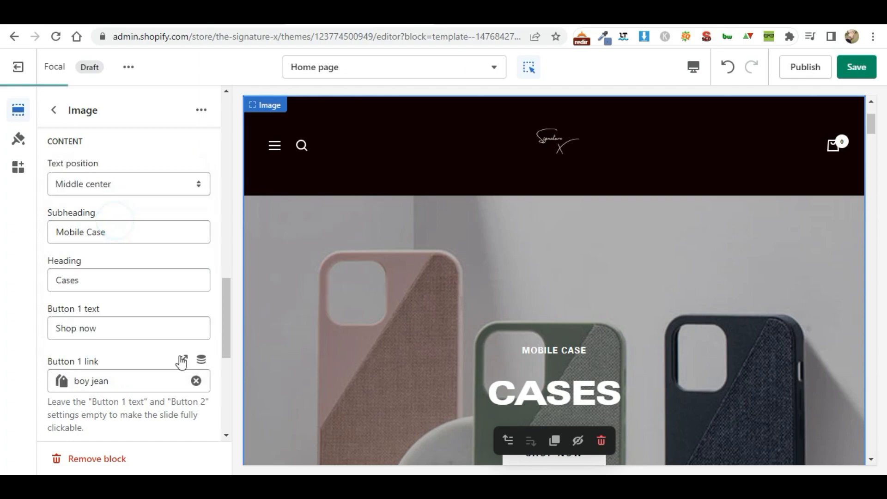
Step: Save the theme changes and open a preview of the Focal theme from the theme library
left_click(856, 68)
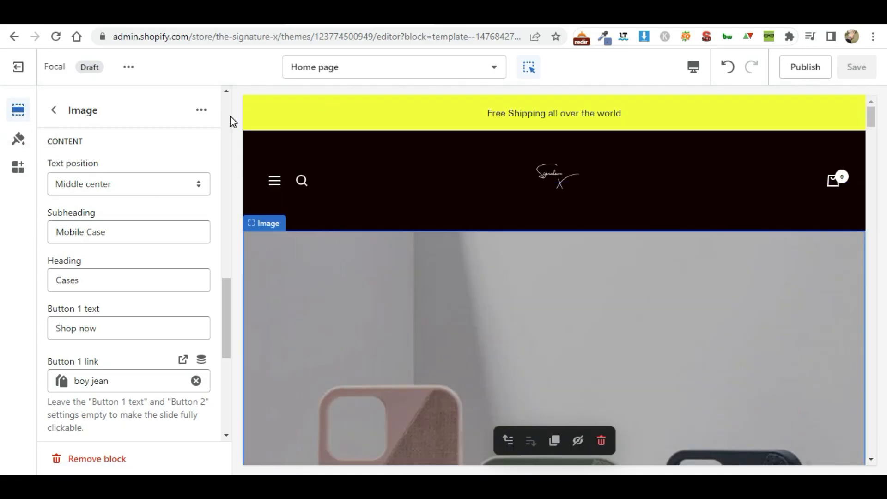
left_click(18, 67)
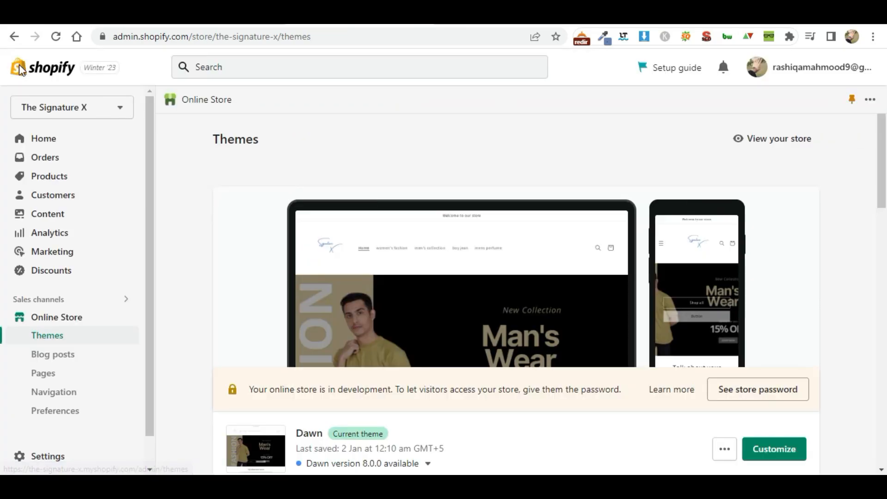
scroll(525, 293, "down", 6)
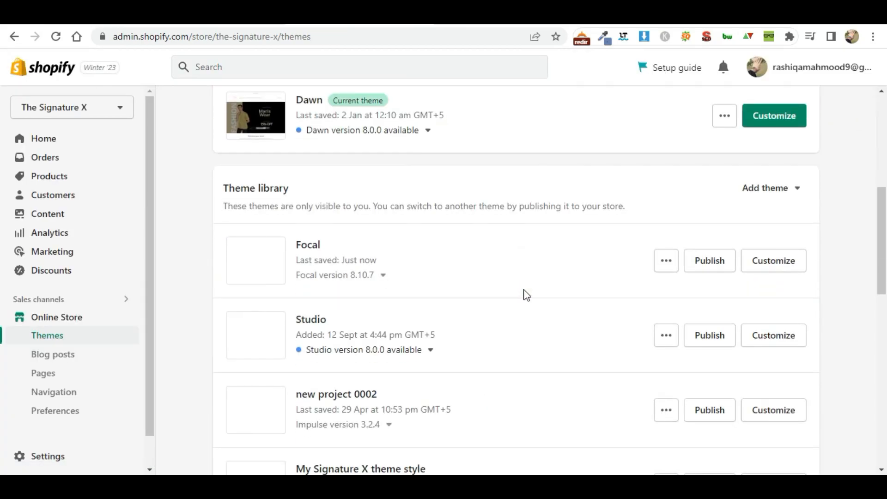
left_click(666, 261)
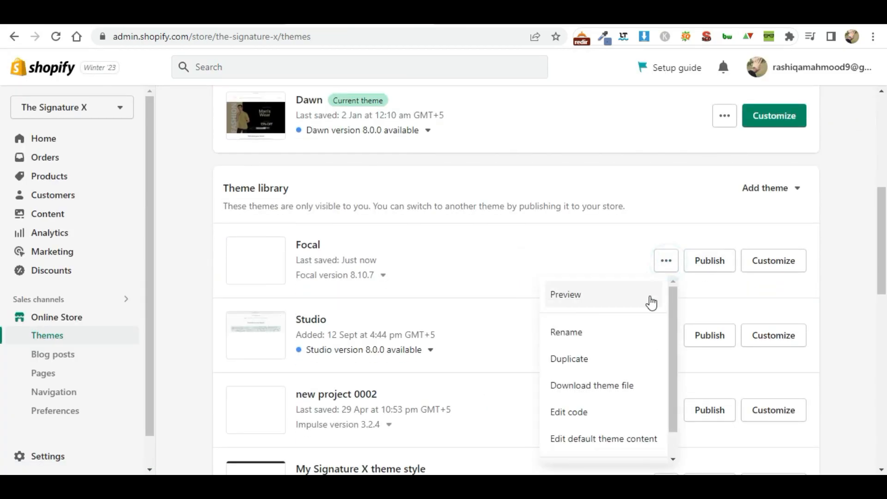
left_click(606, 300)
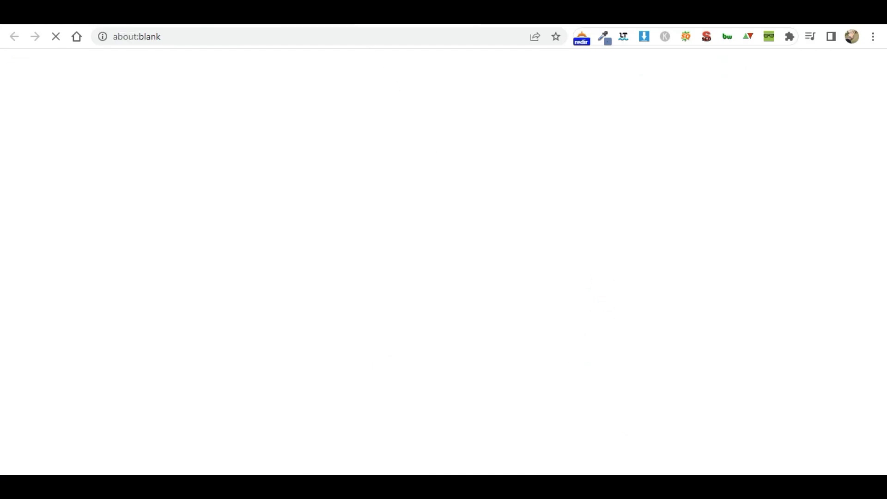
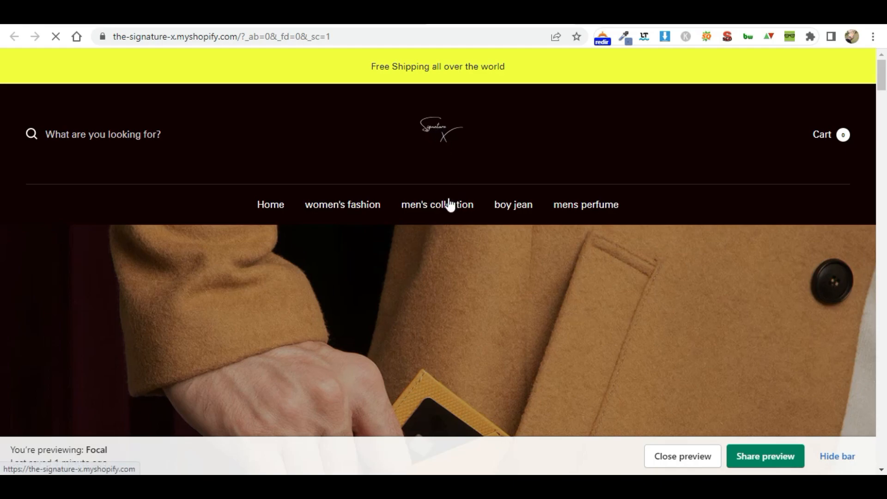
Step: Look over the previewed home page's header, slideshow and product sections, and hide the preview bar
scroll(450, 203, "down", 1)
scroll(449, 204, "up", 1)
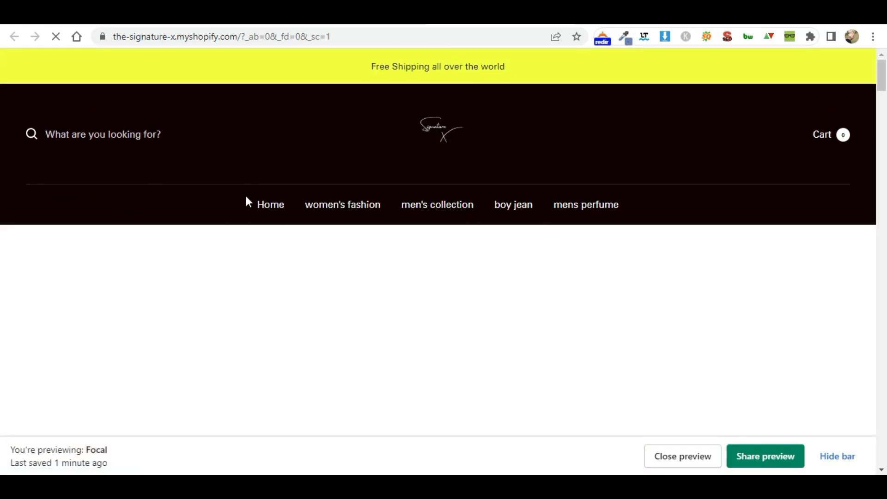
scroll(547, 240, "down", 1)
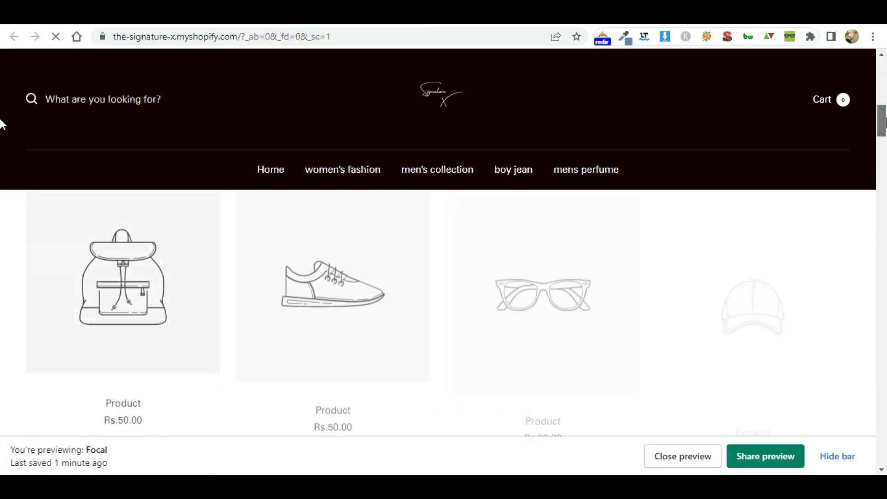
left_click_drag(886, 72, 886, 115)
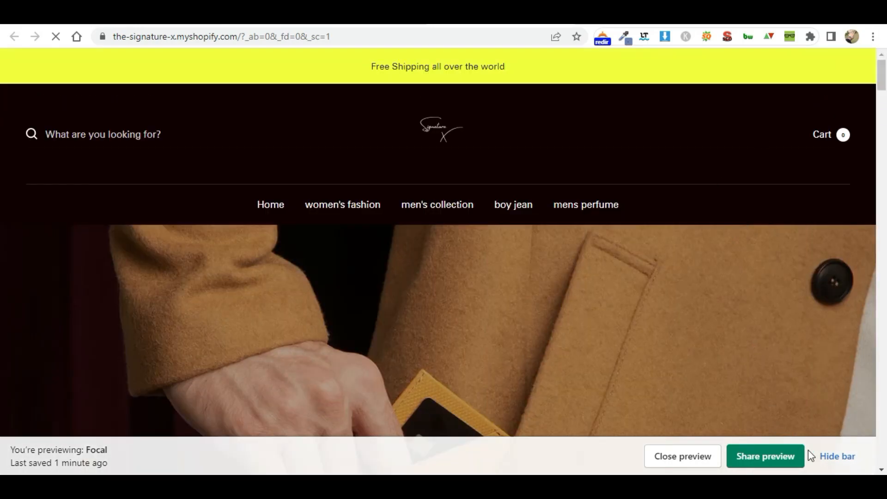
left_click(832, 456)
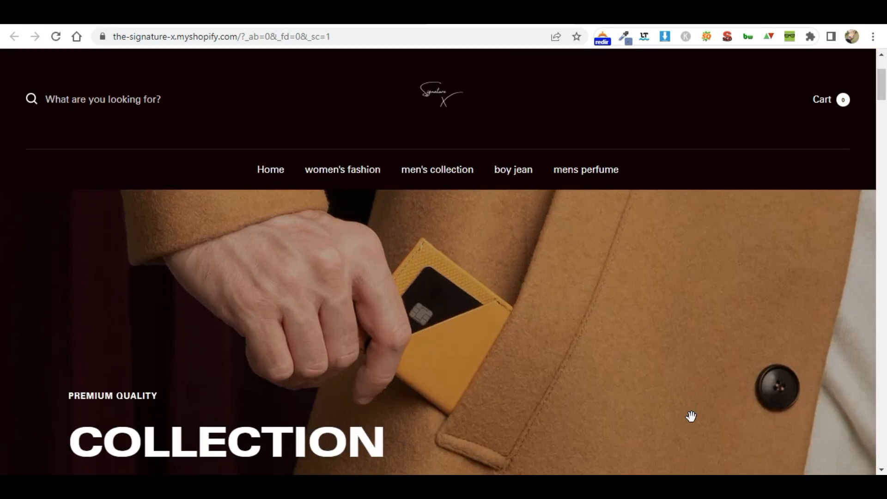
Step: Compare the slideshow in the store's home page preview with the one in the Focal theme's Carbon demo
scroll(690, 416, "down", 3)
scroll(691, 416, "up", 2)
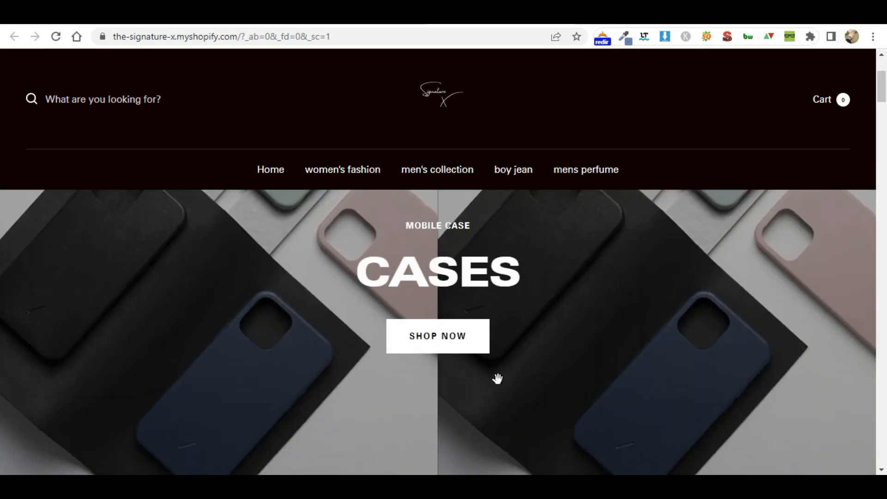
scroll(497, 376, "down", 2)
scroll(497, 376, "up", 2)
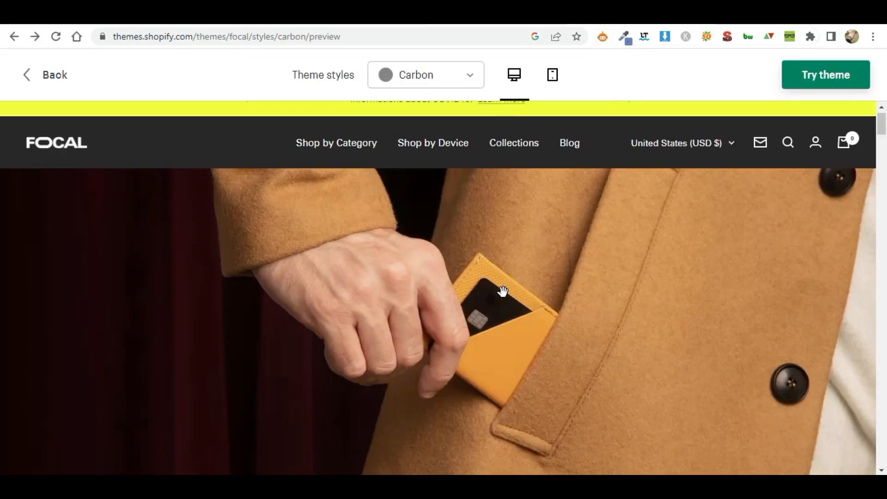
scroll(495, 281, "down", 4)
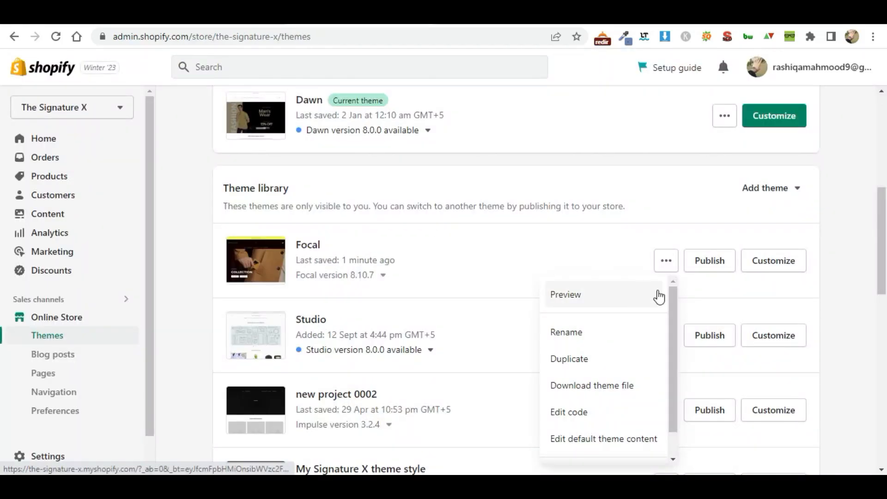
Step: Open the Focal draft theme for customization and review the Explore product section in the Carbon demo
left_click(758, 261)
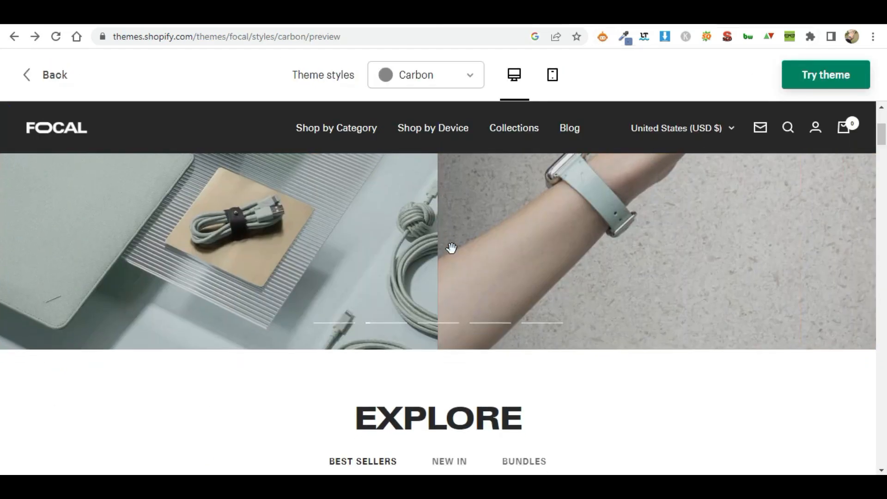
scroll(452, 251, "down", 4)
scroll(473, 336, "down", 4)
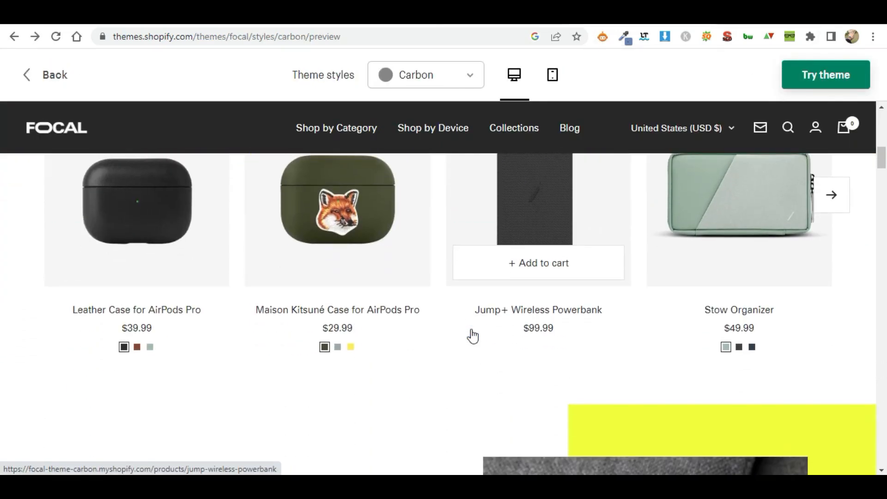
scroll(472, 336, "up", 3)
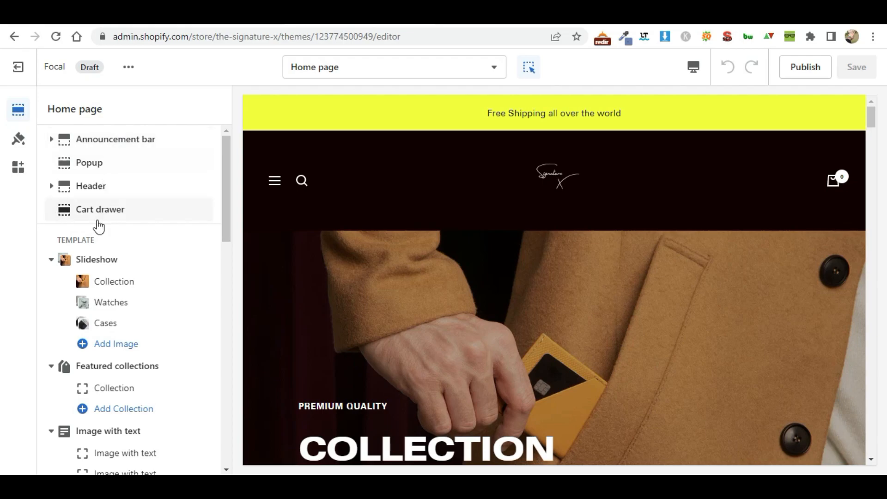
Step: Turn off the sticky header in the home page's Header section and return to the section list
left_click(103, 188)
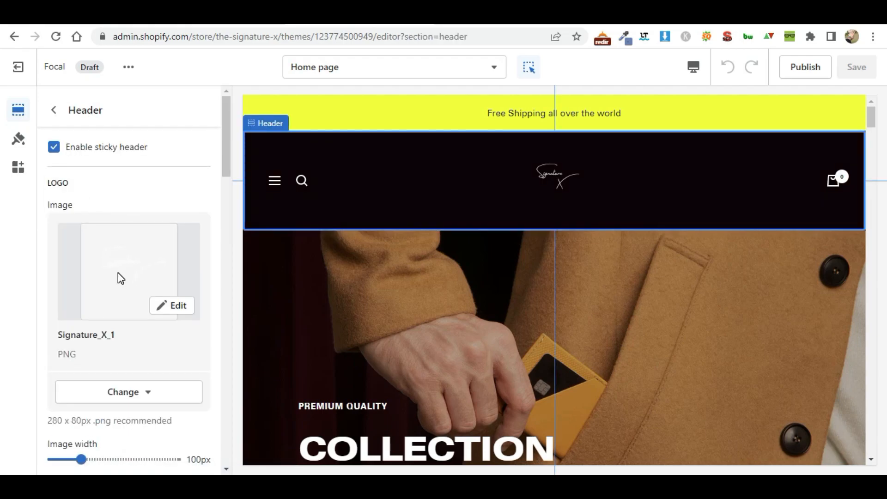
scroll(118, 278, "down", 3)
scroll(115, 337, "up", 3)
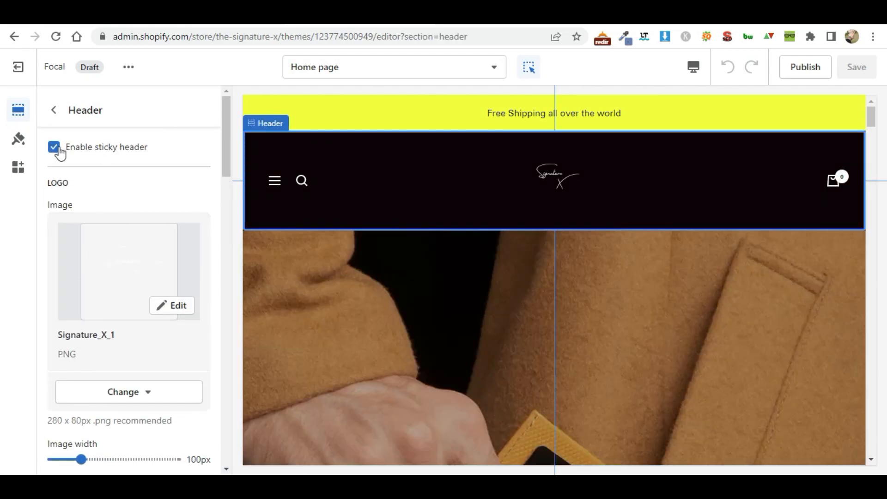
left_click(53, 147)
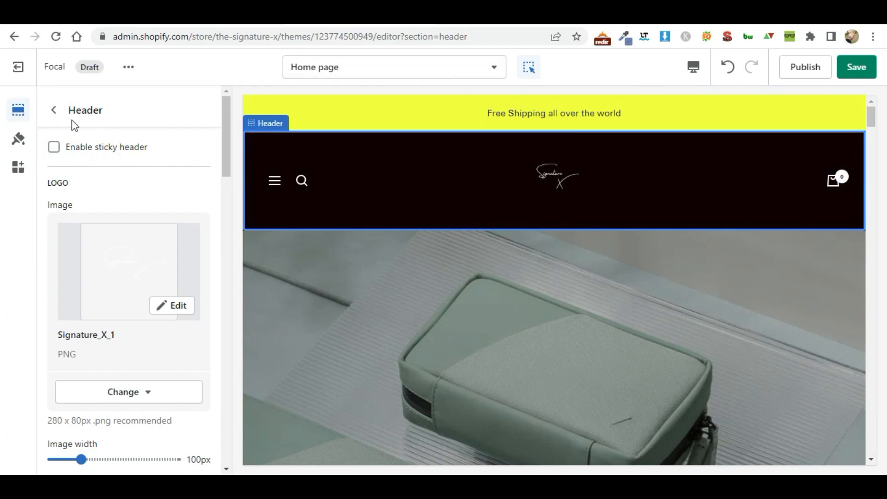
left_click(54, 110)
Step: Assign the home collection to the Collection block under Featured collections and check its products in the page preview
scroll(139, 240, "down", 1)
scroll(138, 245, "down", 2)
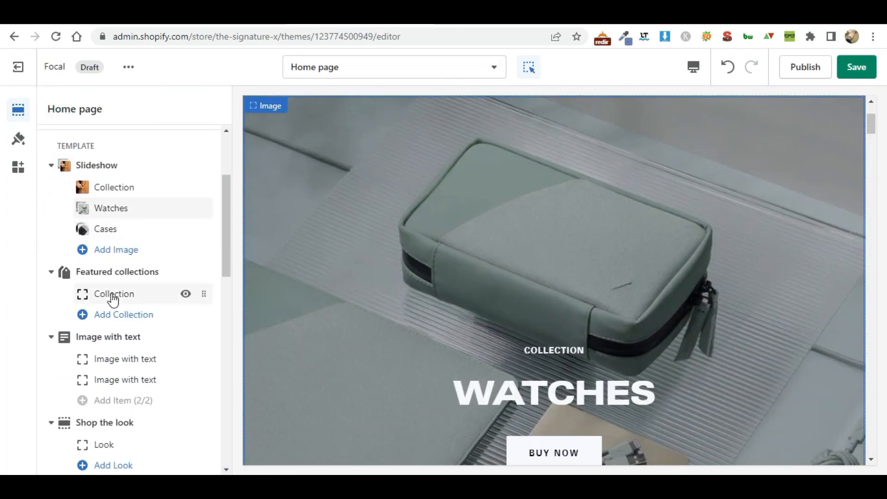
left_click(113, 295)
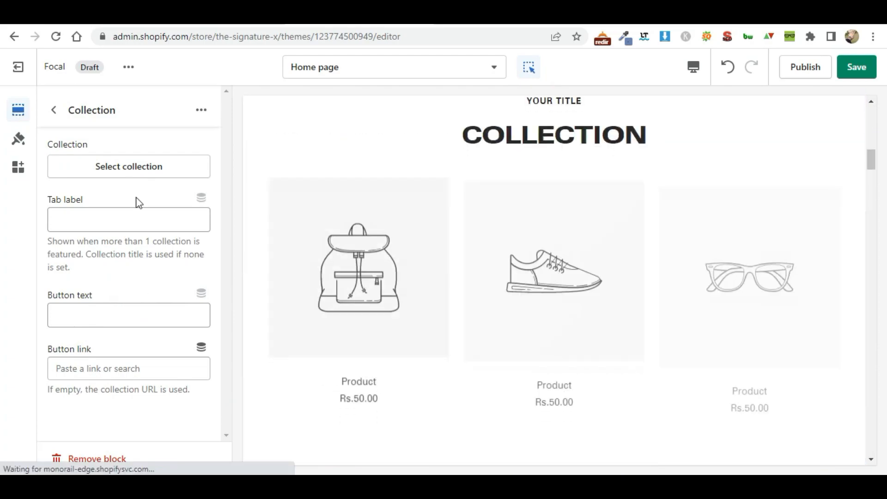
left_click(137, 166)
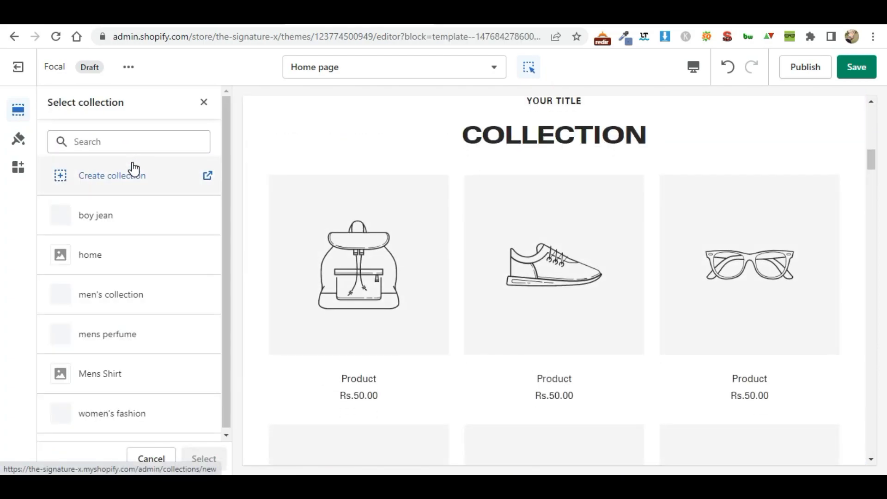
left_click(126, 252)
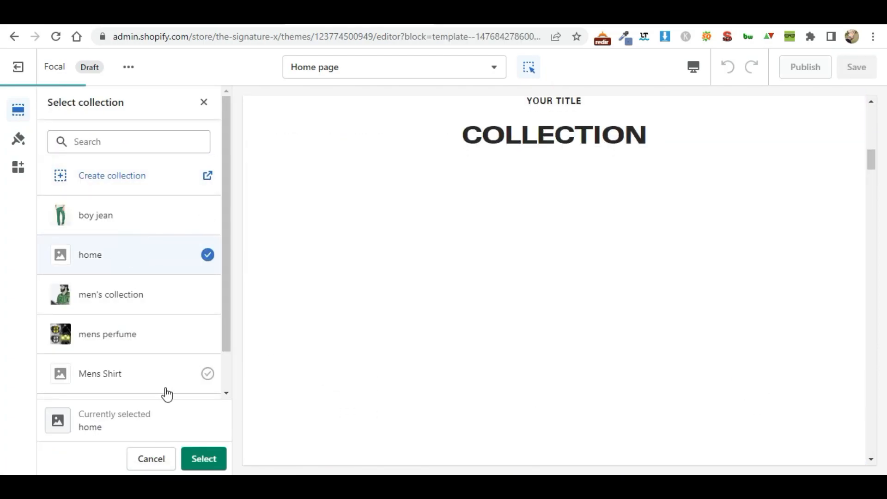
left_click(199, 460)
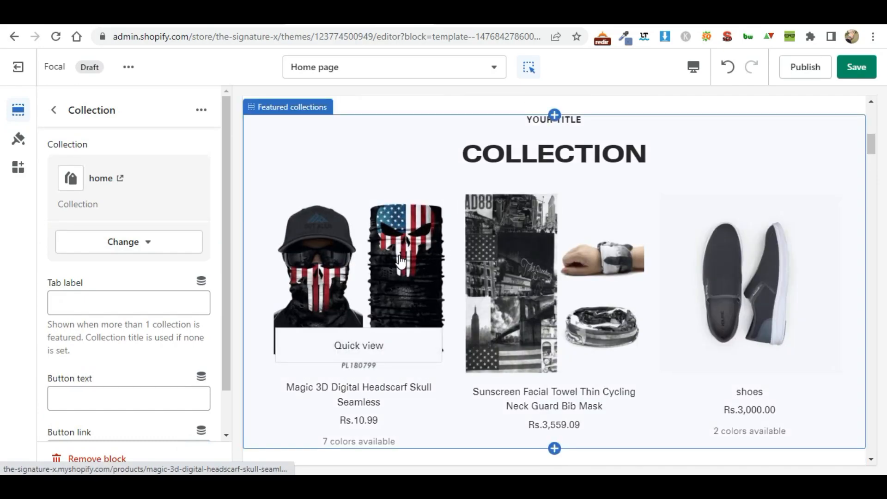
scroll(323, 268, "up", 5)
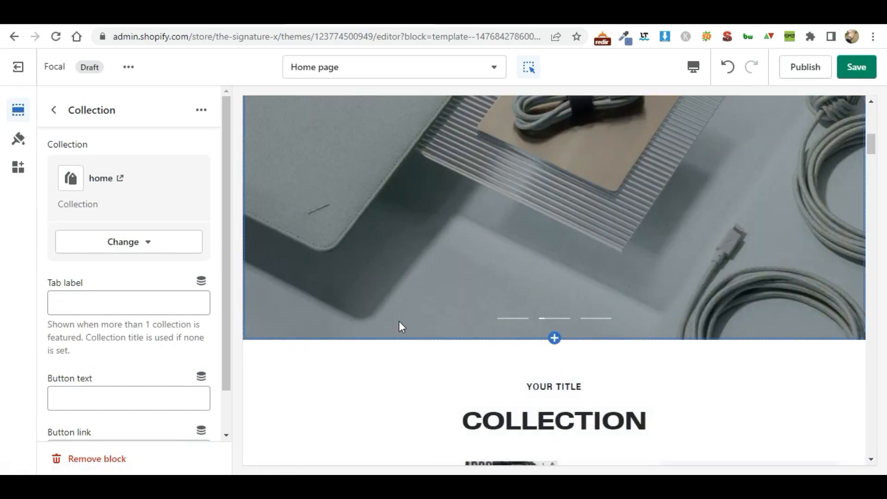
scroll(398, 326, "down", 2)
scroll(90, 248, "down", 1)
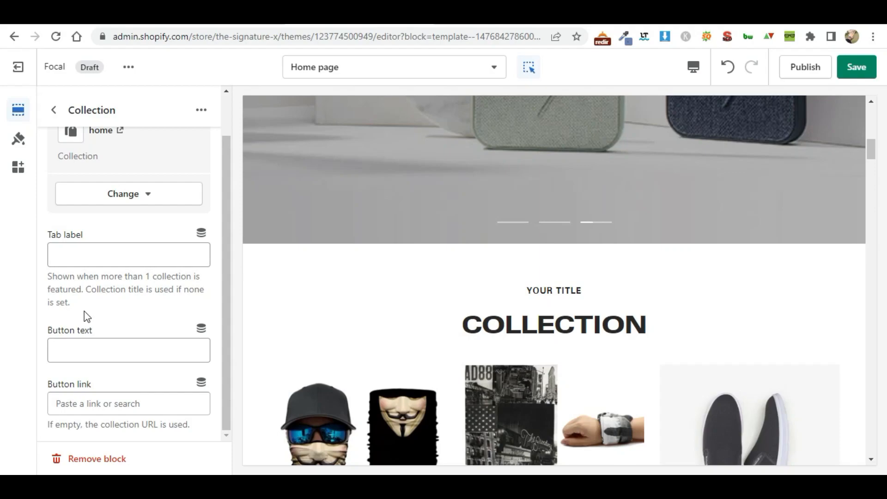
scroll(162, 342, "up", 1)
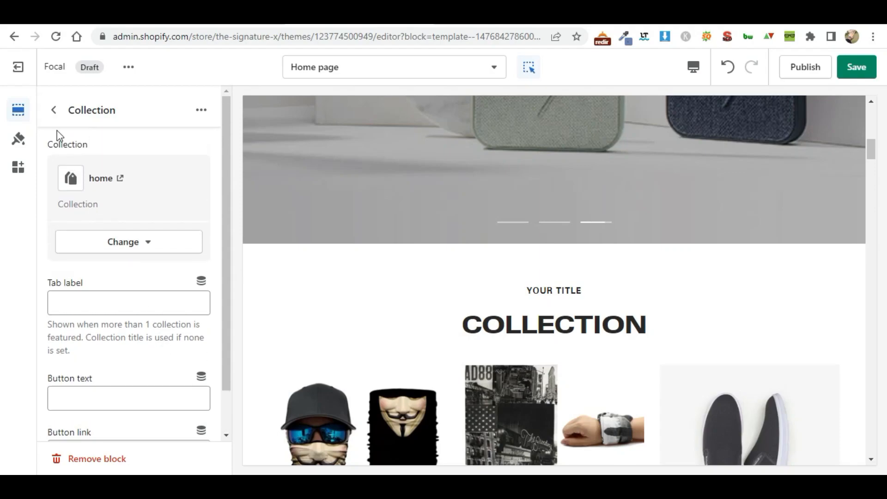
Step: Set the Featured collections section's subheading to "Best Selling Products" and its heading to "Hot products"
left_click(53, 113)
left_click(119, 272)
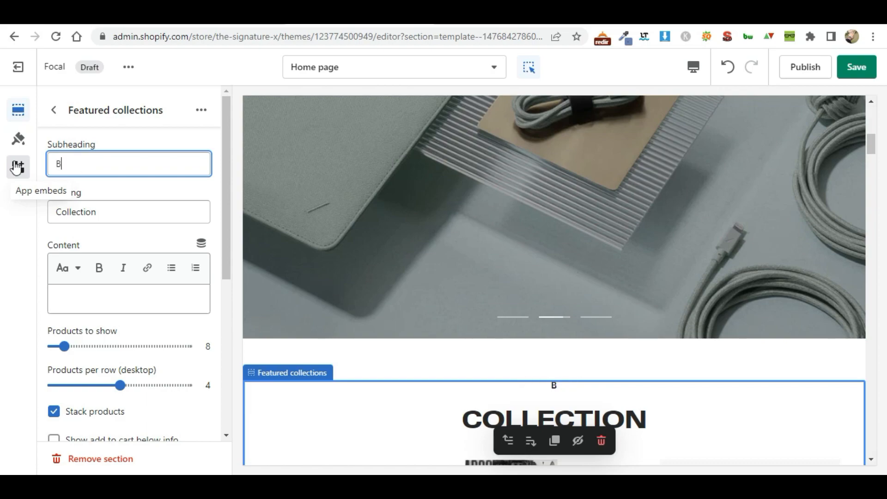
type("Selling Products")
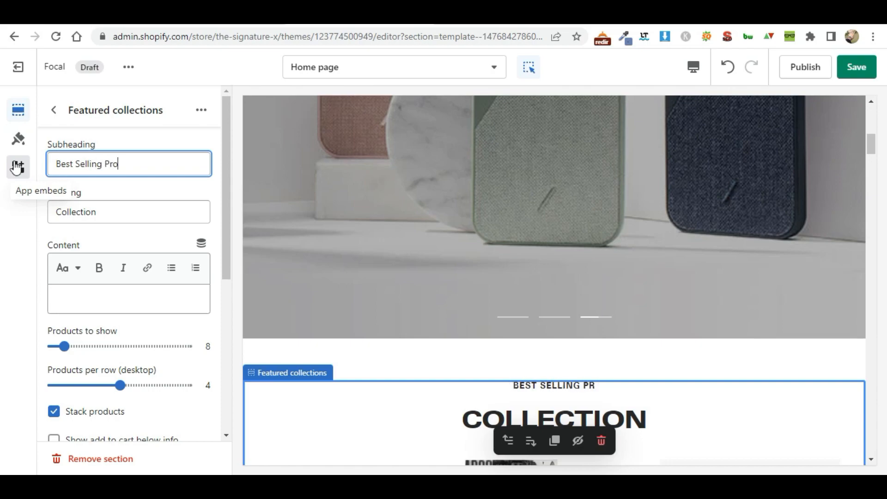
double_click(128, 213)
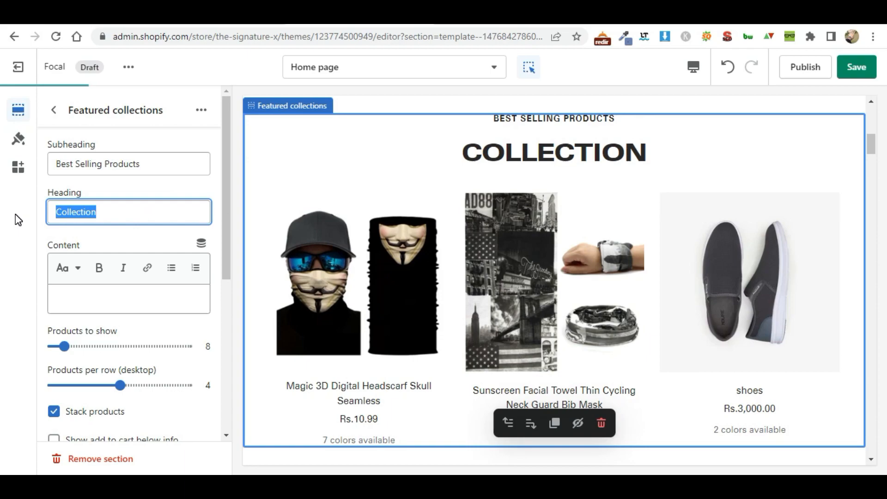
type("Hot pr")
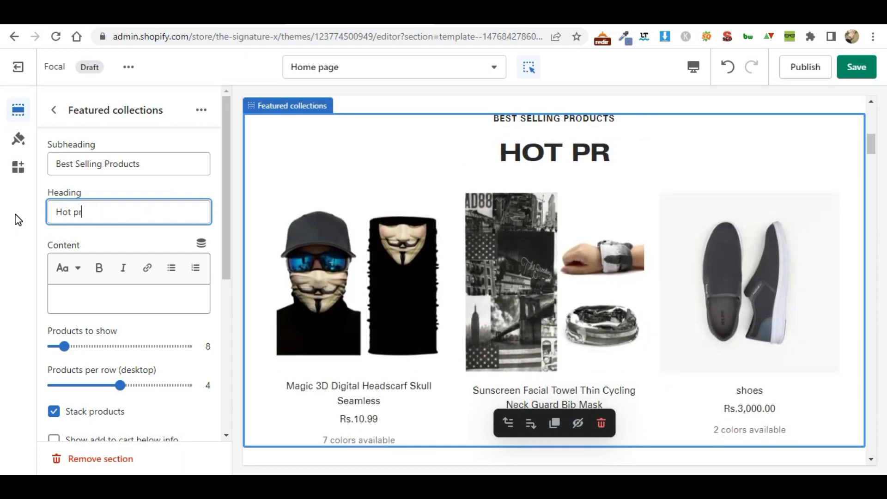
type("oducys")
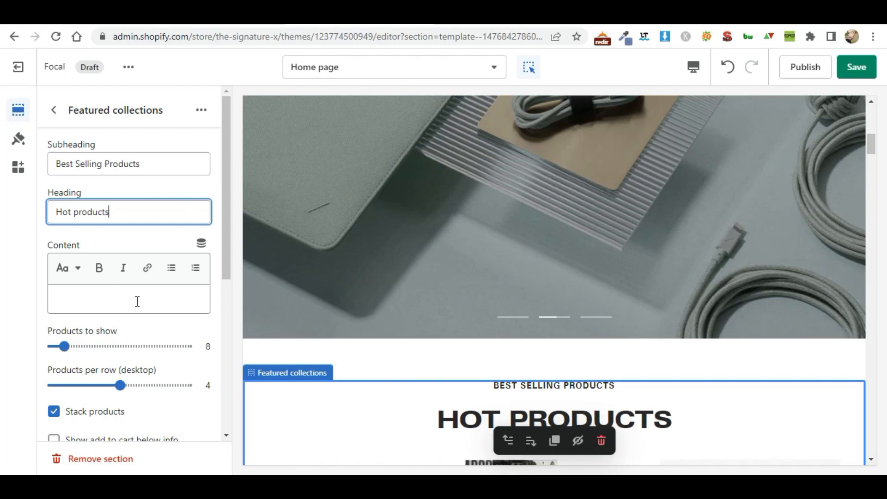
Step: Set the number of products to show in Featured collections to 25, review its colour options and return to the section list
scroll(137, 301, "down", 3)
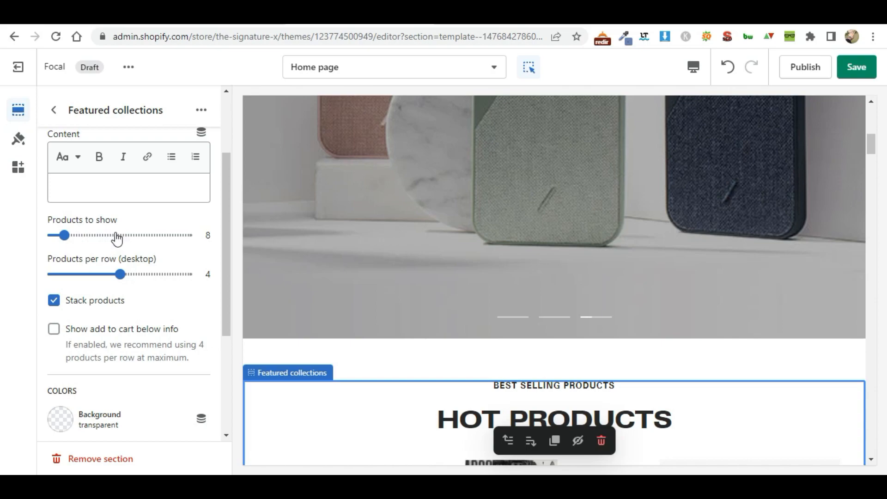
scroll(366, 317, "down", 15)
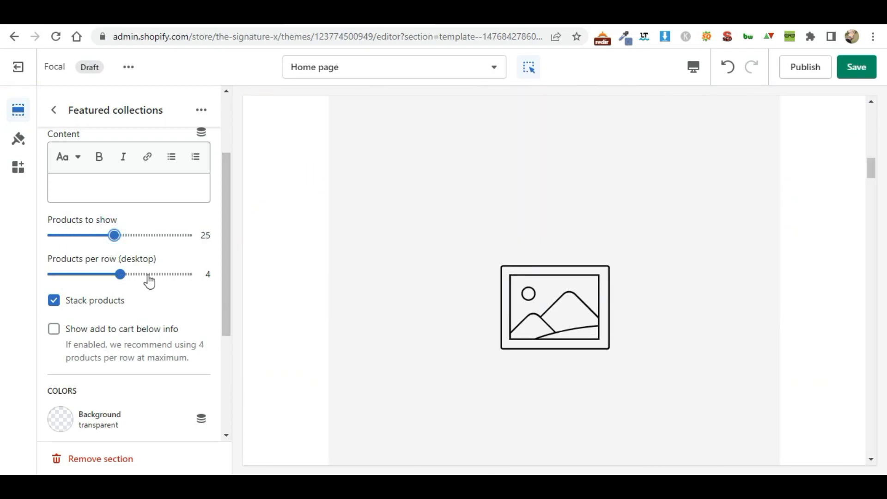
scroll(426, 252, "up", 5)
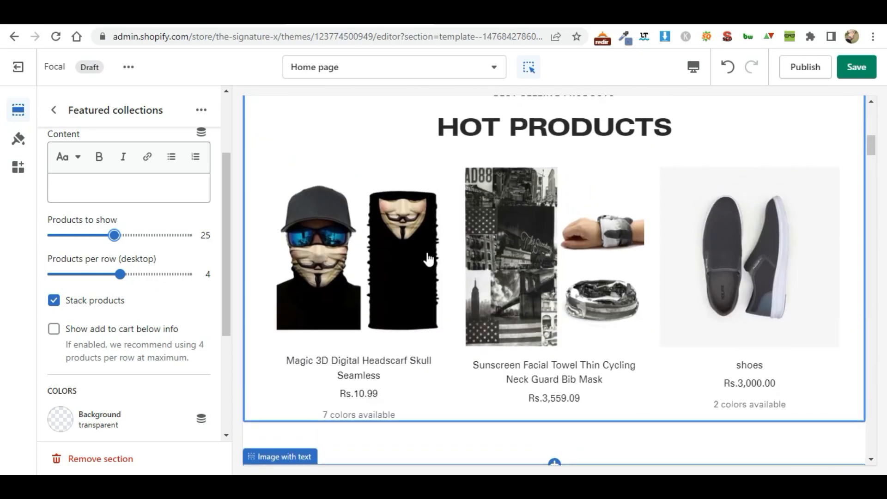
scroll(108, 346, "down", 4)
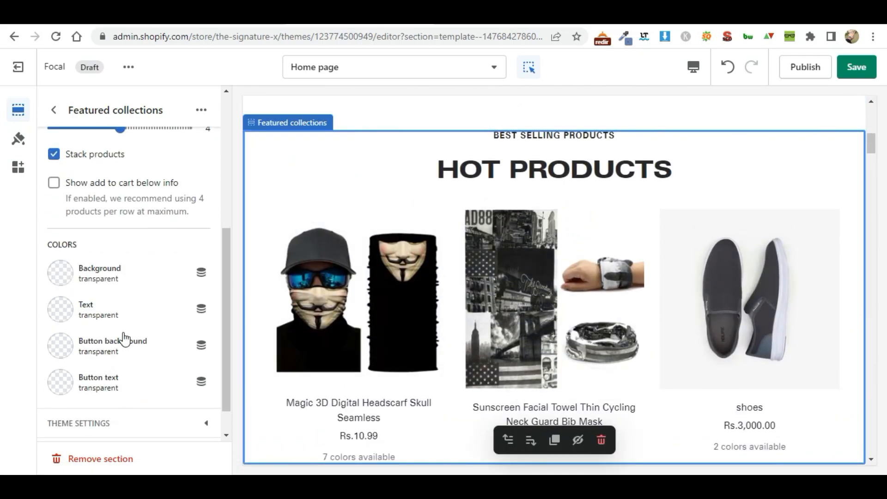
scroll(125, 317, "up", 3)
scroll(118, 351, "down", 3)
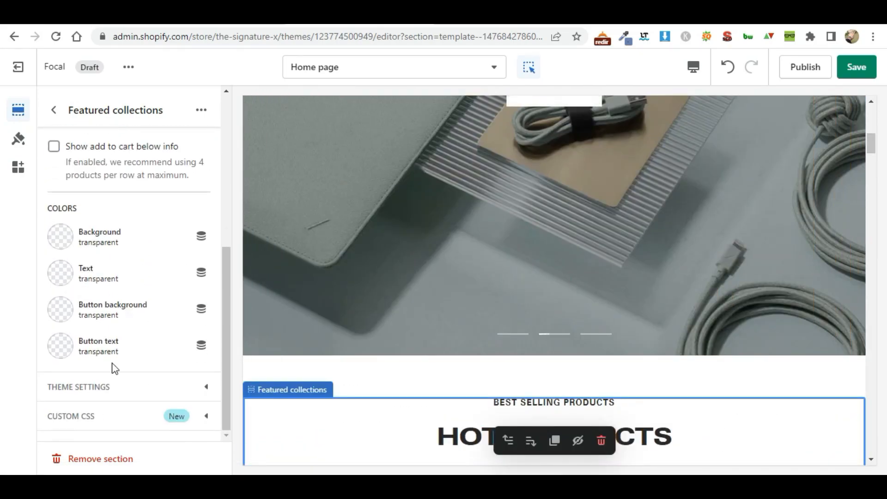
scroll(85, 283, "up", 5)
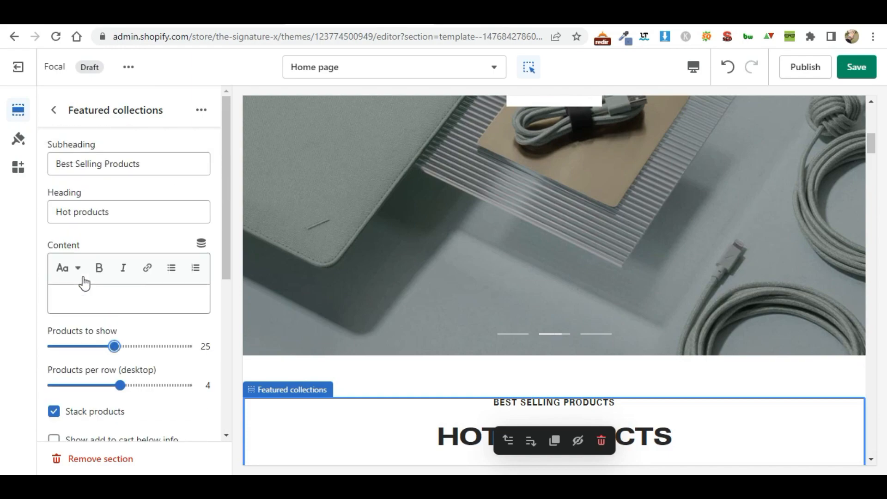
left_click(55, 111)
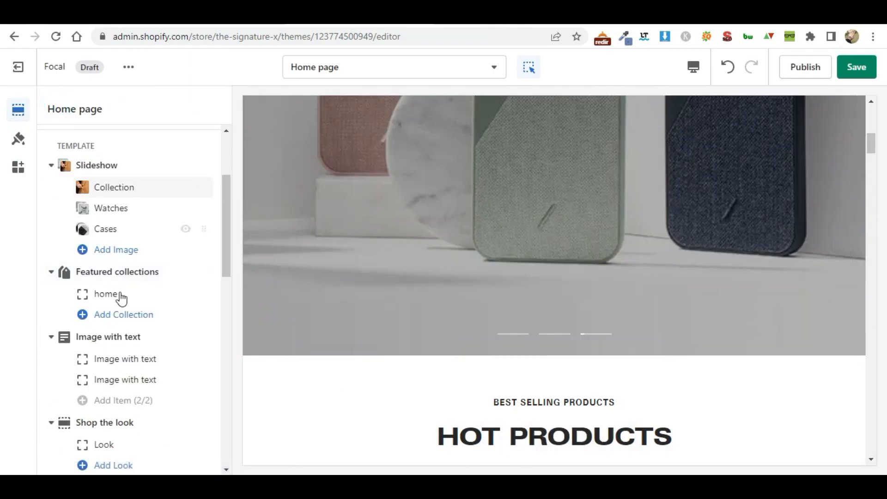
Step: Compare the Carbon demo's Explore, leather collection and product hotspot sections with the corresponding sections of the draft home page
scroll(119, 297, "down", 2)
mouse_move(127, 292)
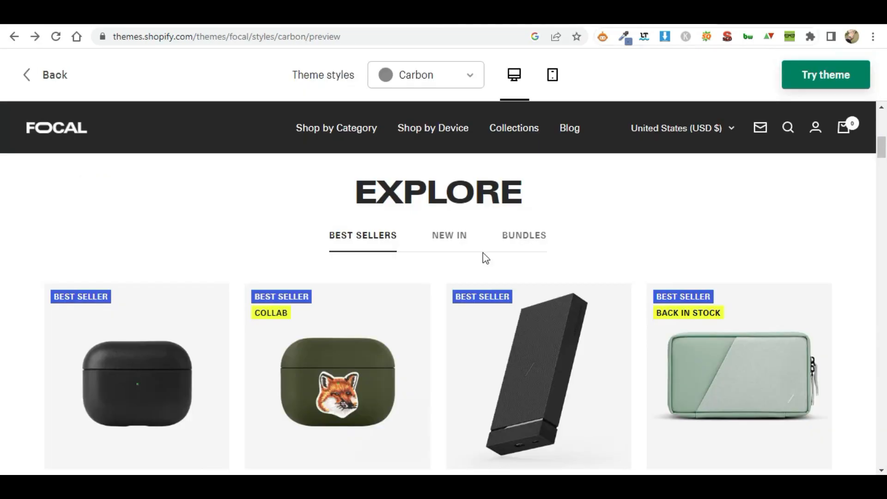
scroll(484, 256, "down", 10)
scroll(485, 258, "up", 6)
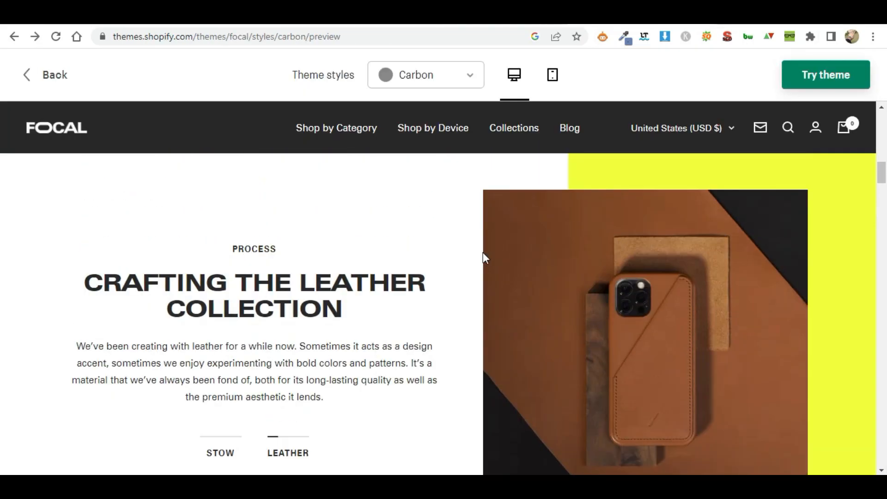
scroll(485, 257, "down", 5)
scroll(483, 253, "down", 4)
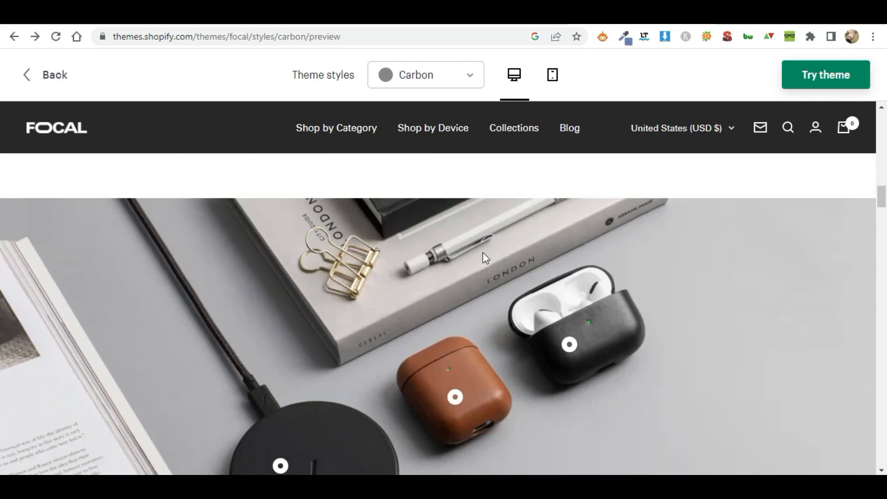
scroll(483, 253, "up", 6)
scroll(483, 253, "down", 6)
scroll(483, 252, "down", 1)
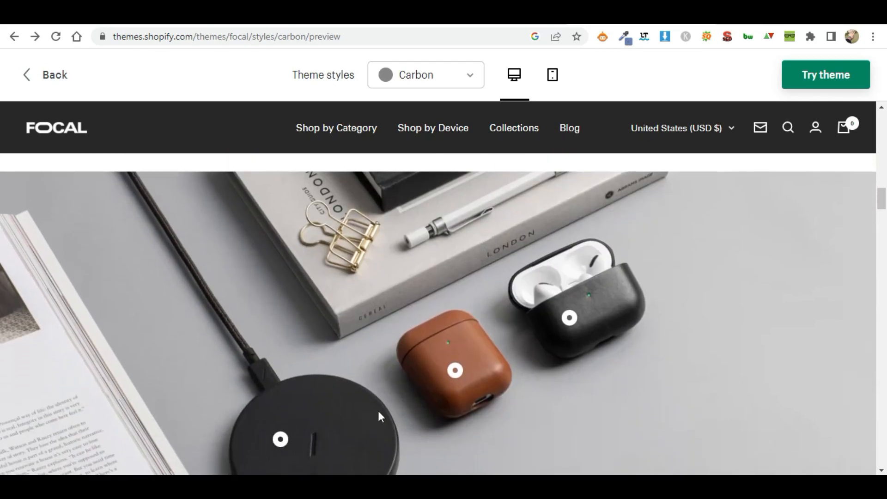
left_click(455, 371)
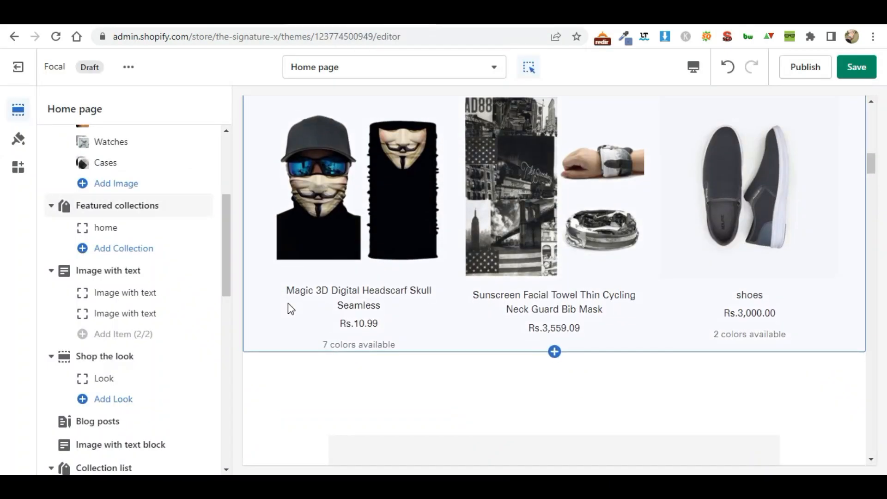
scroll(289, 306, "down", 1)
scroll(289, 305, "down", 6)
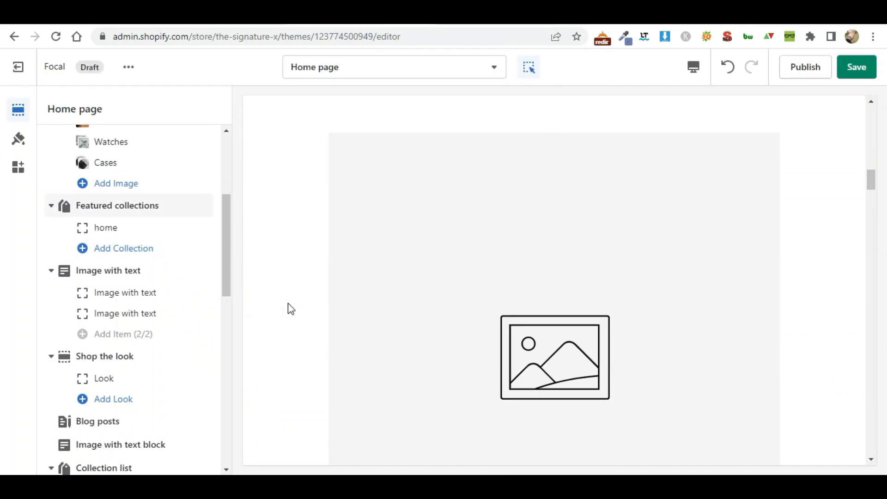
Step: Hide the Image with text section on the home page, toggling its visibility once to compare the preview
left_click(185, 273)
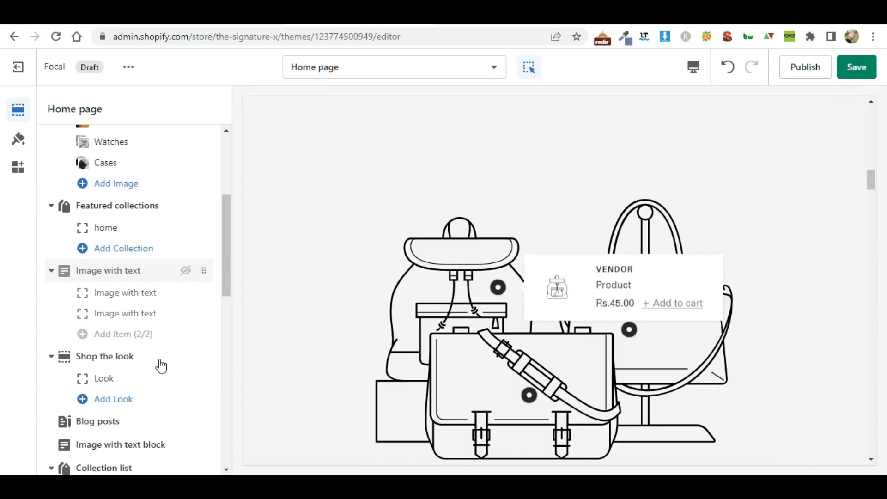
scroll(159, 364, "down", 2)
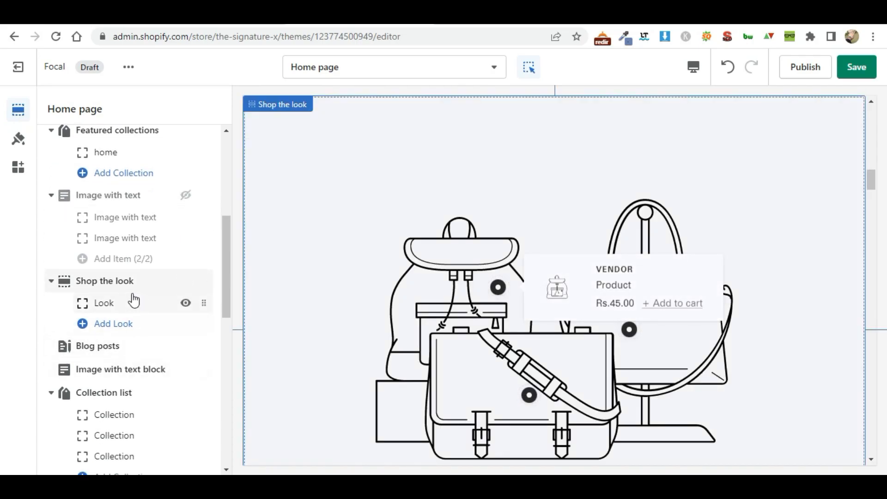
left_click(185, 196)
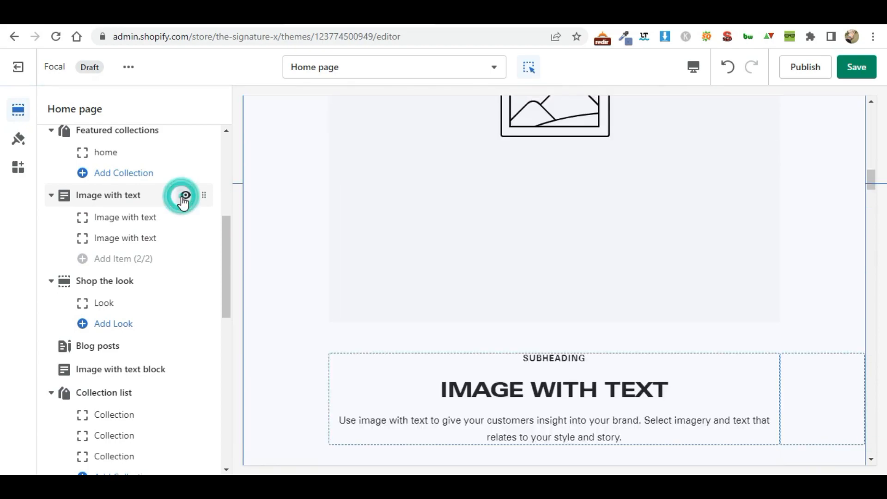
left_click(184, 196)
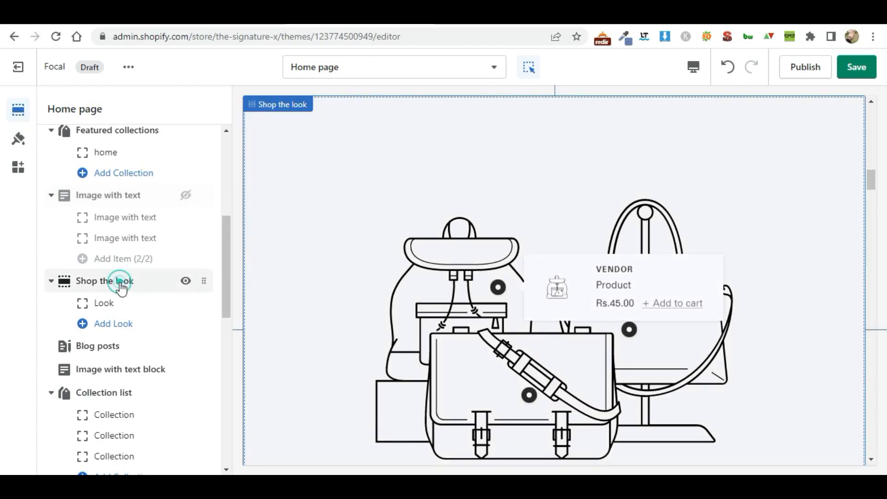
Step: Review the Shop the look section's settings, and open the image library for the main image of its Look block
left_click(119, 282)
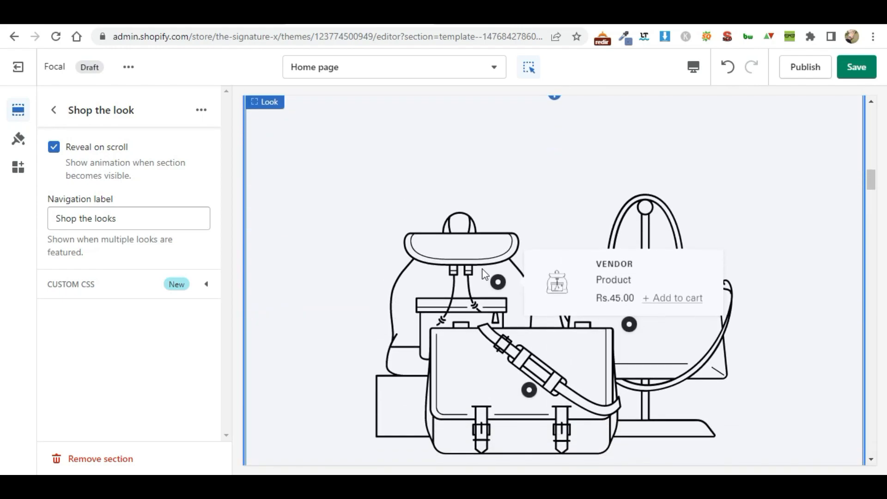
left_click(52, 113)
left_click(114, 301)
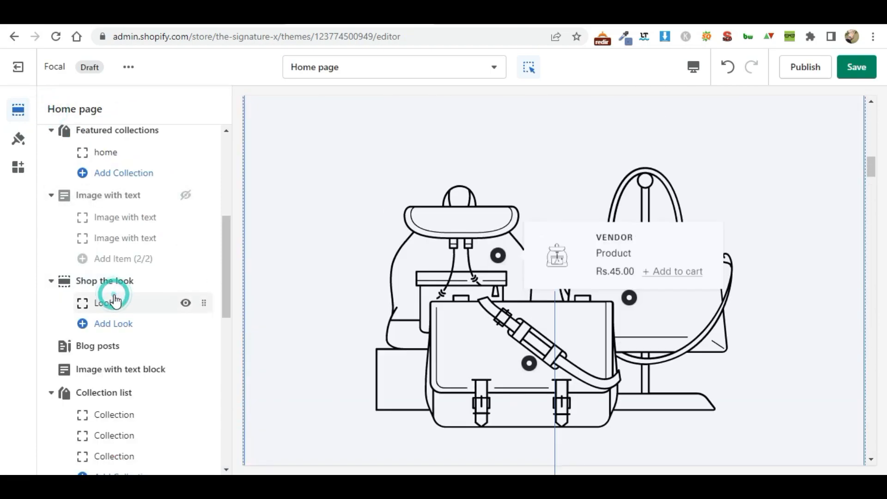
left_click(117, 189)
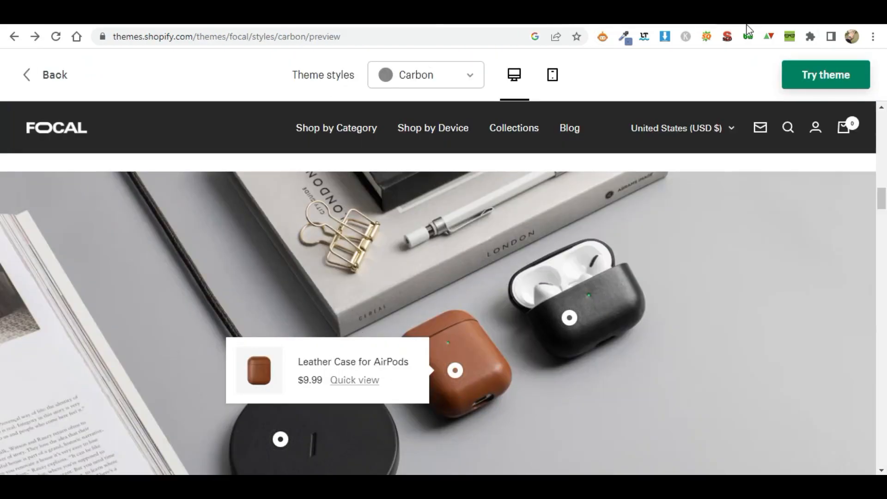
Step: Switch to the Carbon demo and download its hotspot image of the wireless charger and AirPods cases using the image downloader extension
left_click(665, 39)
scroll(522, 307, "down", 8)
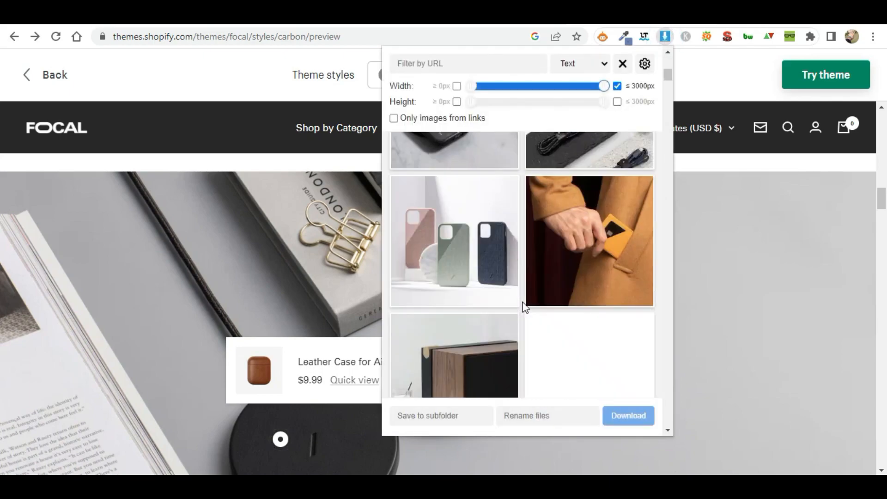
scroll(526, 307, "down", 10)
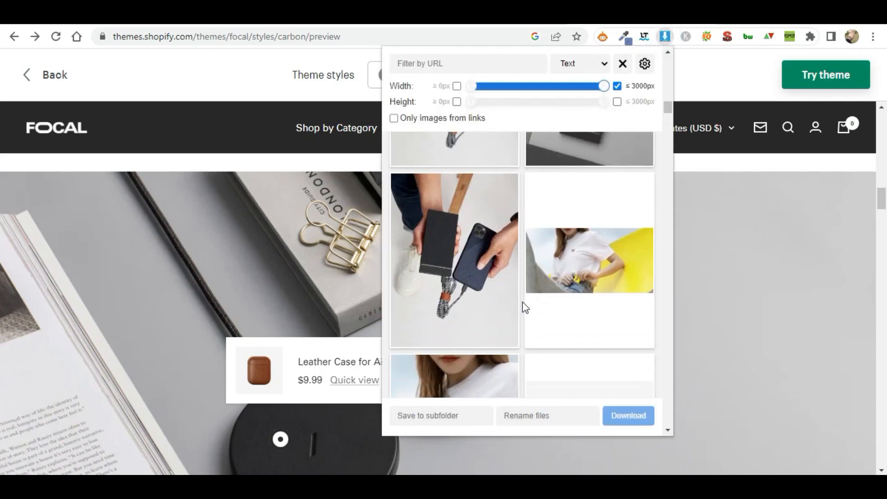
scroll(525, 307, "down", 10)
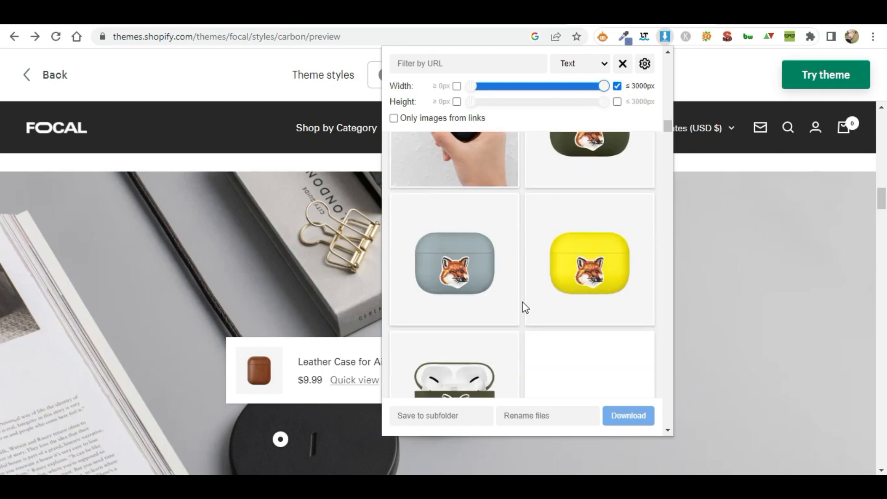
scroll(525, 307, "down", 10)
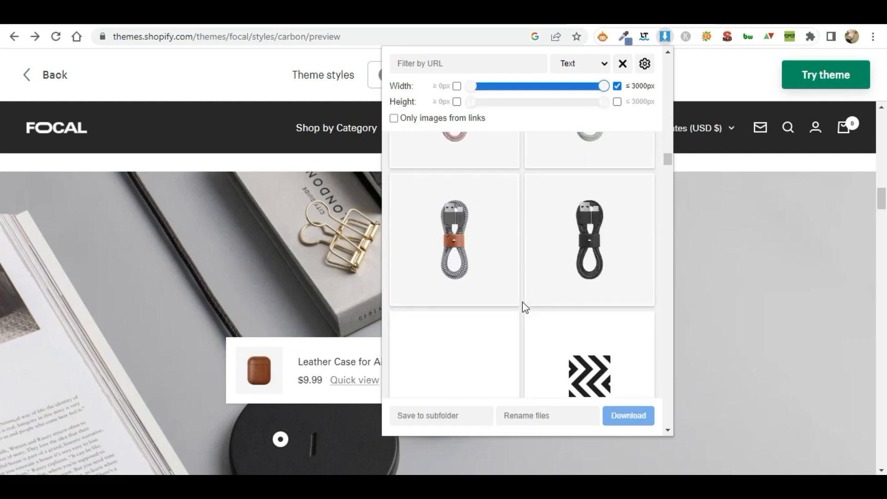
scroll(525, 307, "down", 10)
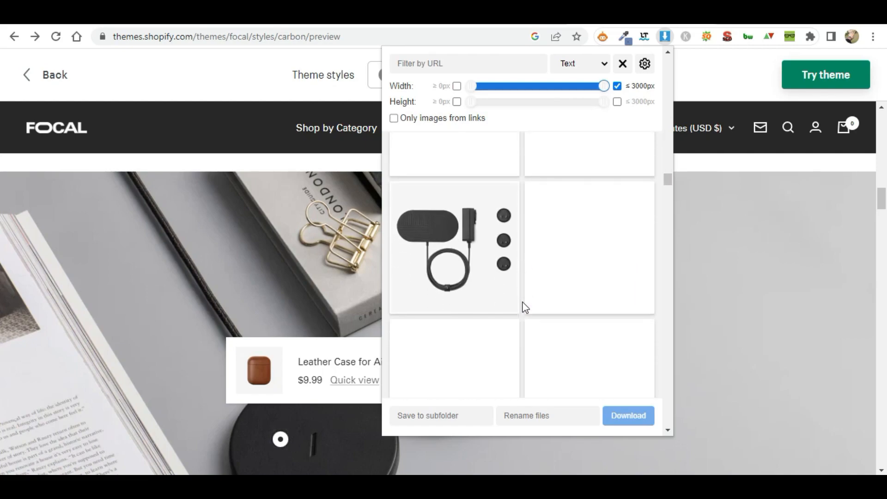
scroll(525, 307, "down", 10)
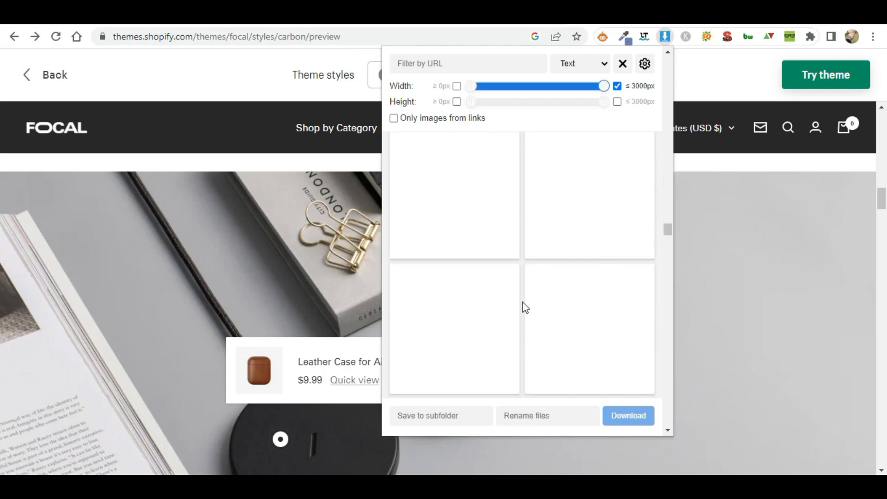
scroll(525, 307, "down", 5)
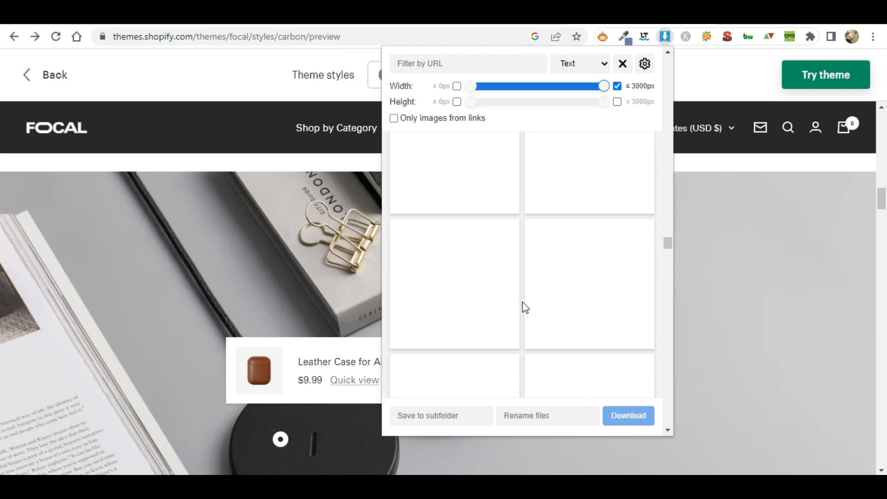
scroll(525, 307, "down", 3)
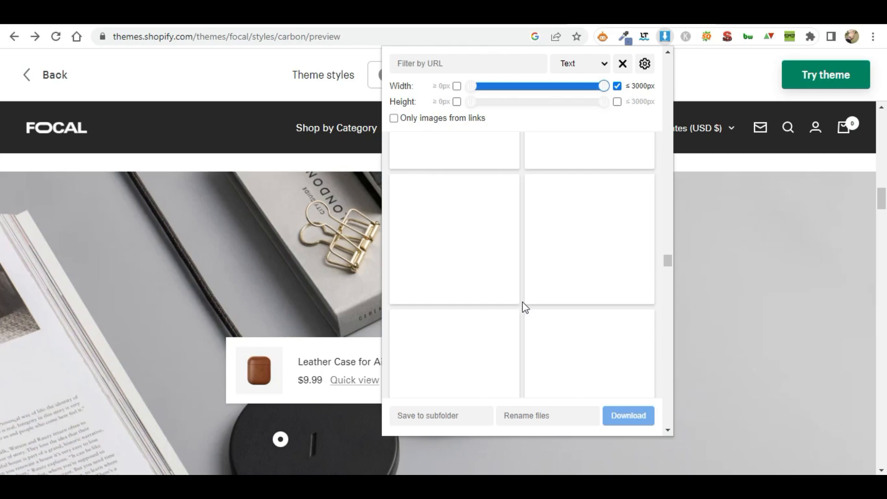
scroll(526, 307, "down", 3)
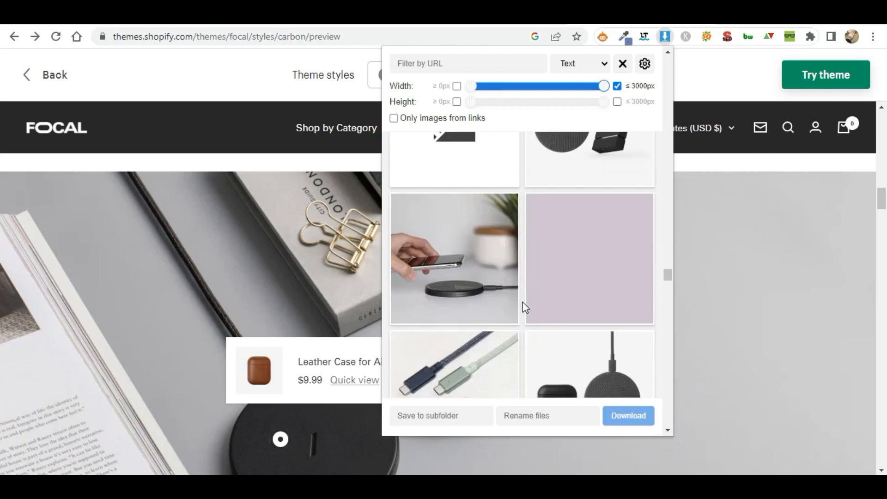
scroll(525, 306, "down", 3)
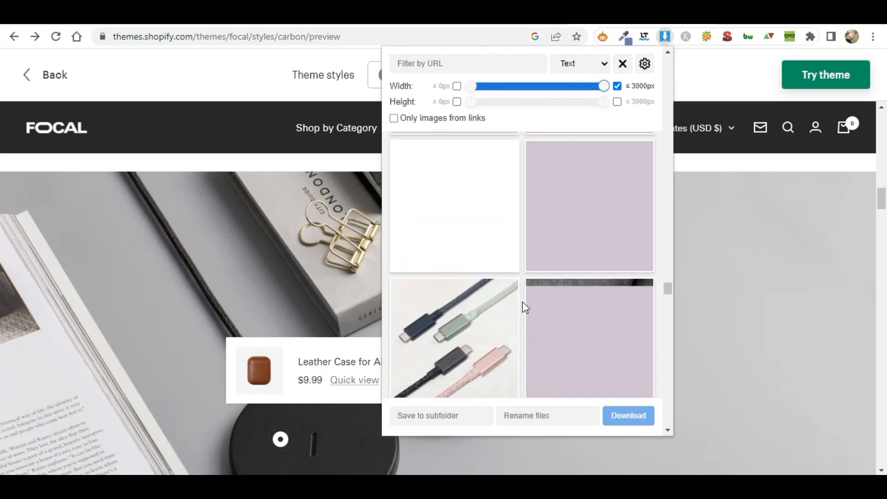
scroll(526, 306, "down", 2)
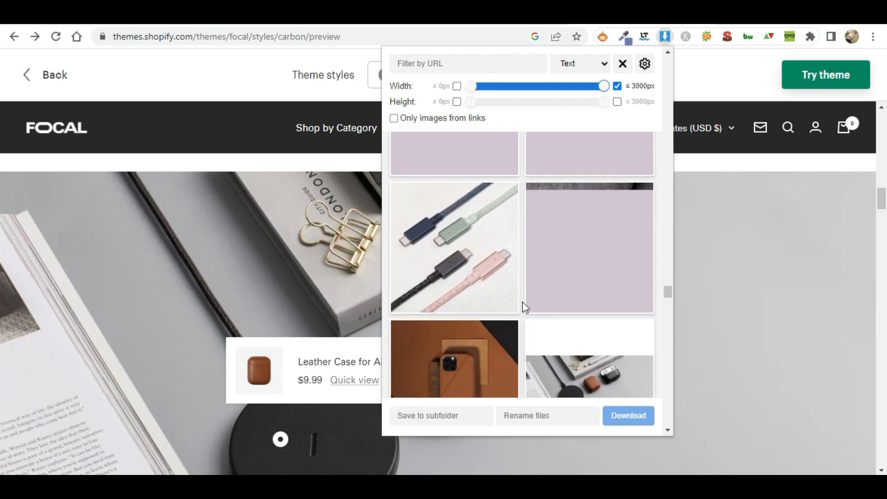
scroll(525, 306, "down", 2)
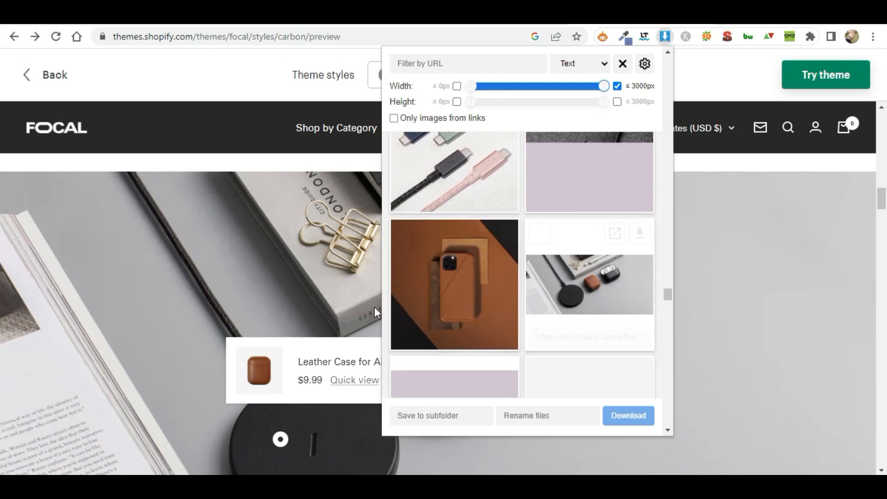
scroll(374, 307, "down", 2)
scroll(513, 298, "down", 2)
scroll(514, 299, "down", 4)
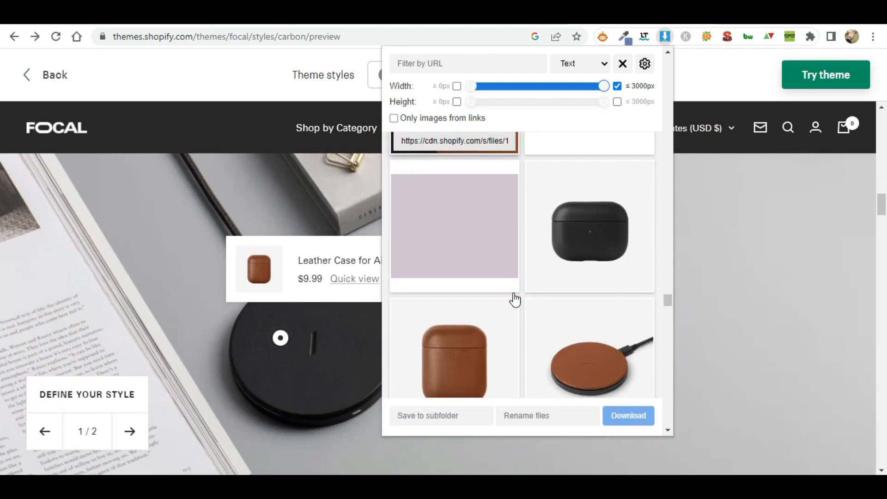
scroll(526, 277, "down", 2)
scroll(527, 280, "down", 6)
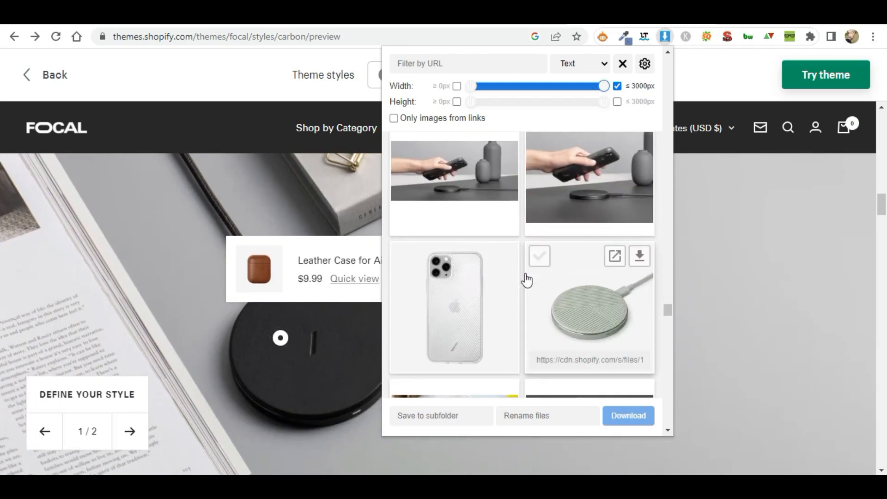
scroll(526, 279, "down", 6)
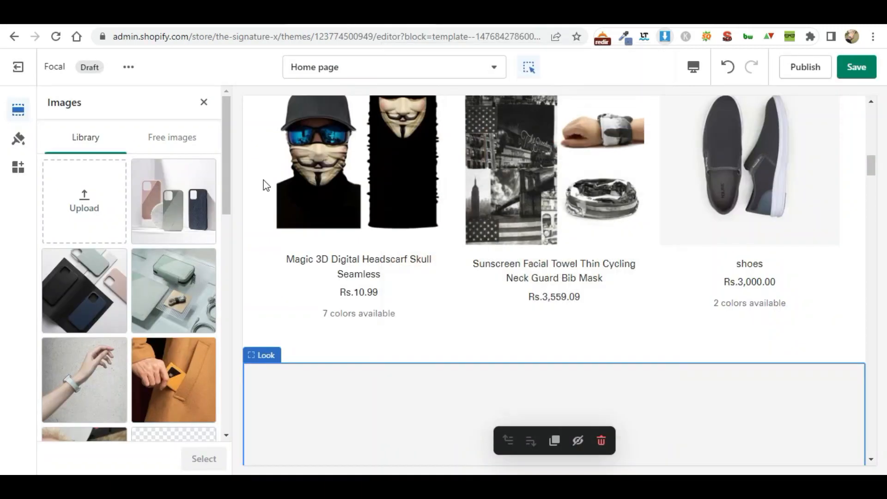
Step: Upload look2-desktop_2160x from the Downloads folder and set it as the Look block's main image
left_click(107, 215)
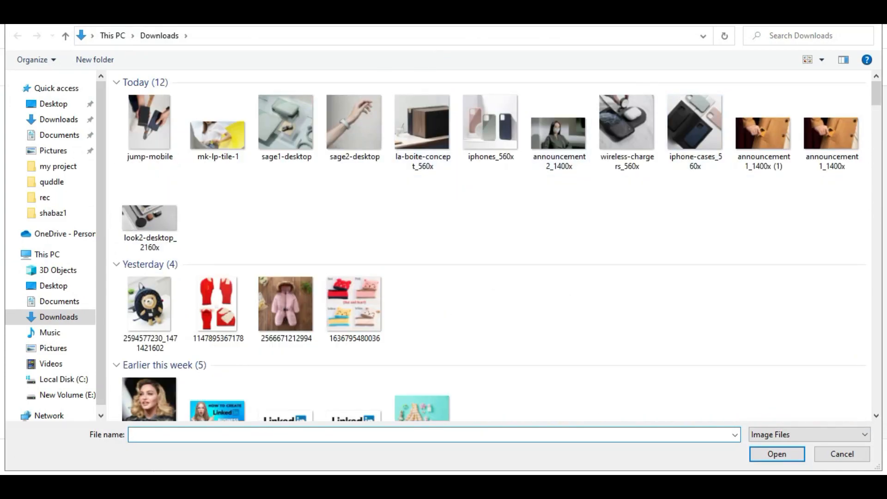
left_click(869, 13)
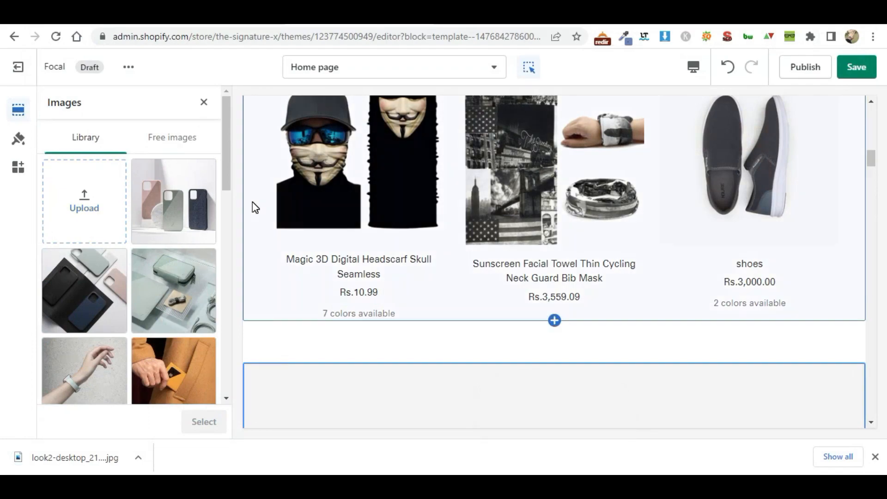
left_click(82, 209)
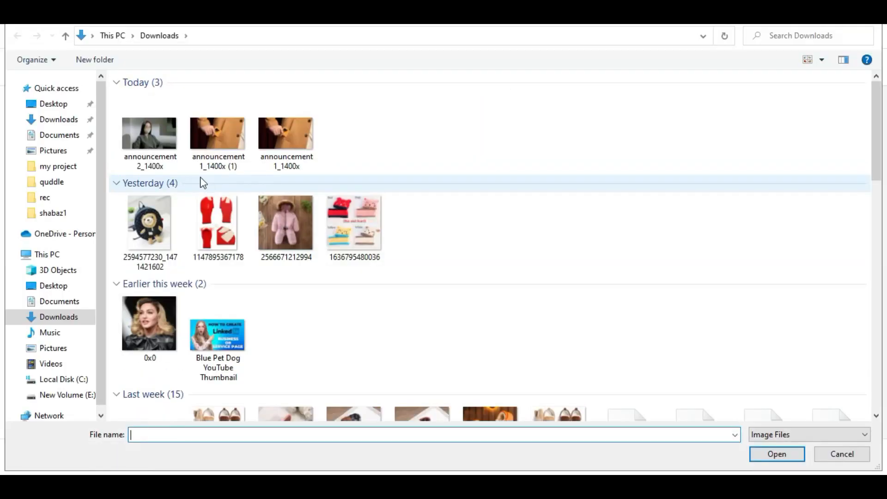
double_click(156, 130)
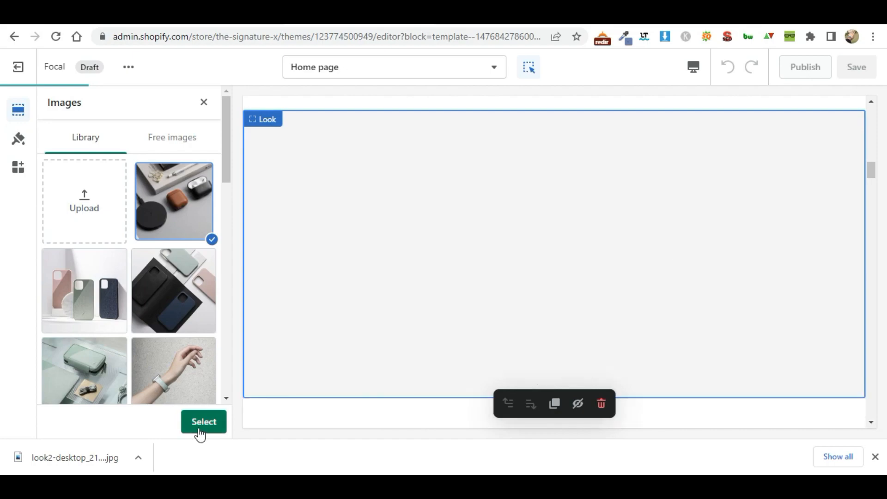
left_click(200, 428)
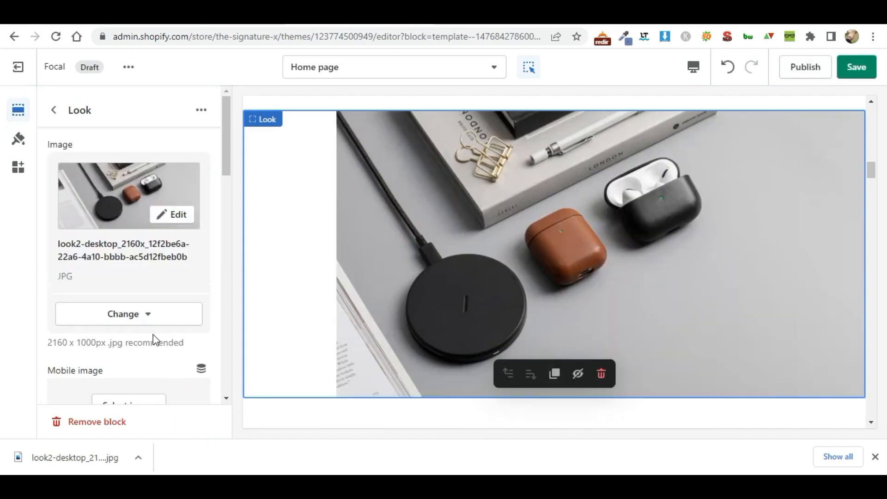
Step: Set the uploaded charger and AirPods picture as the Look block's mobile image
scroll(118, 375, "down", 1)
left_click(118, 375)
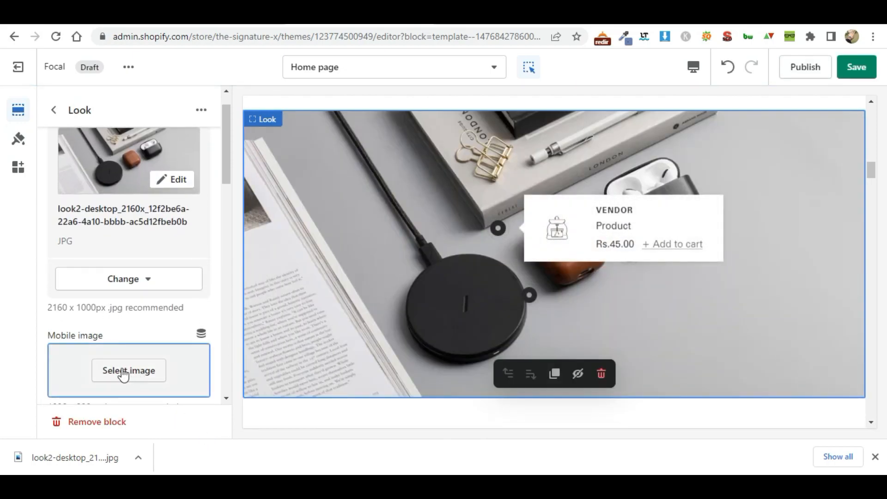
left_click(180, 220)
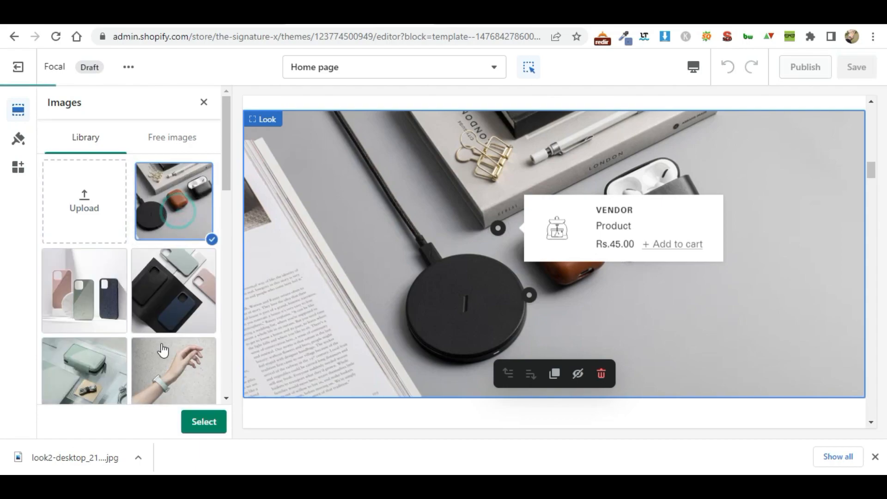
left_click(189, 422)
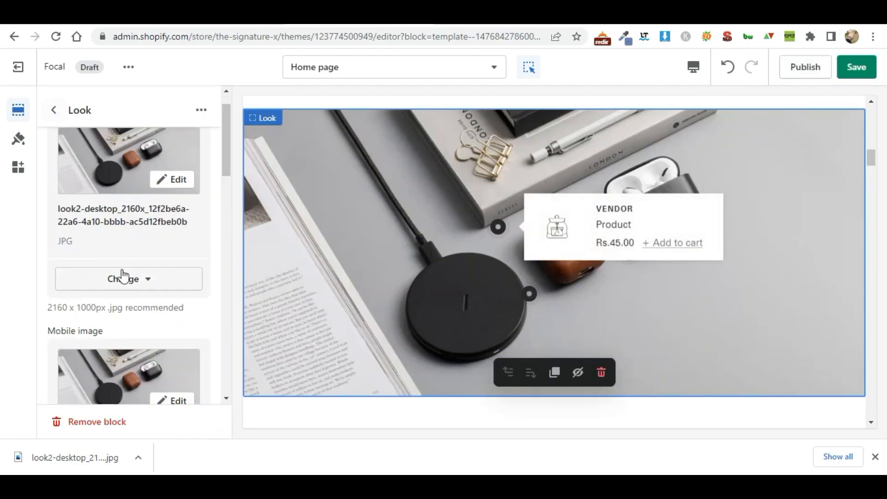
Step: Assign the Dancing cactus product to the Product 1 hotspot of the Look block
scroll(119, 275, "down", 5)
scroll(141, 354, "down", 3)
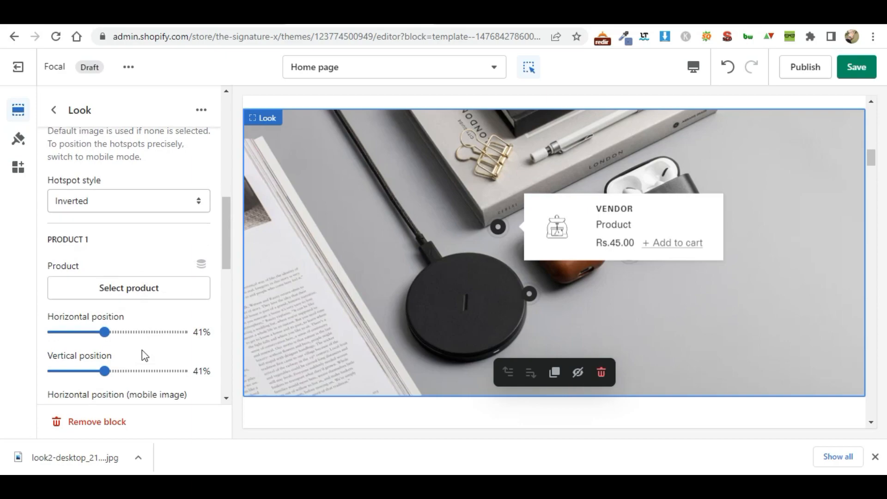
scroll(416, 253, "up", 5)
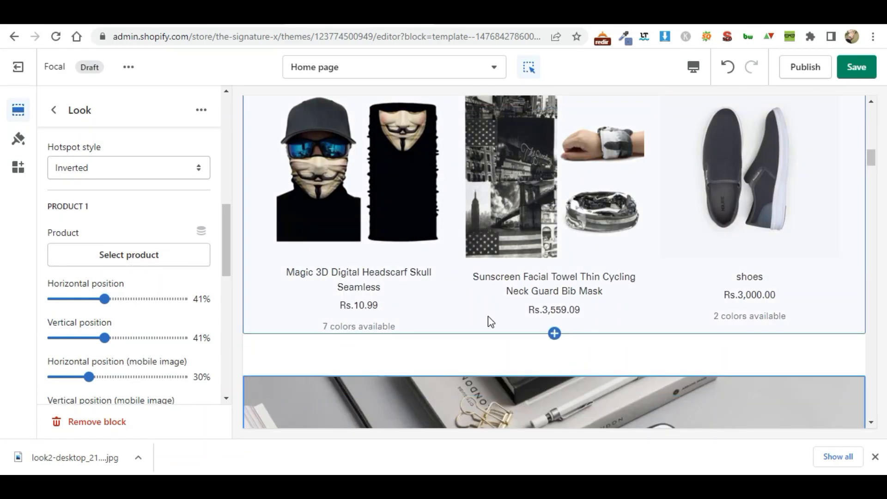
scroll(488, 316, "down", 4)
left_click(498, 293)
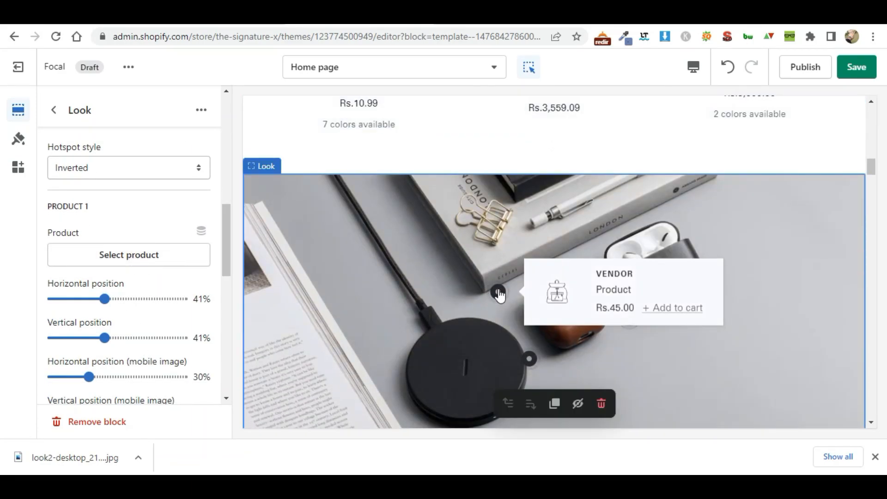
left_click(138, 267)
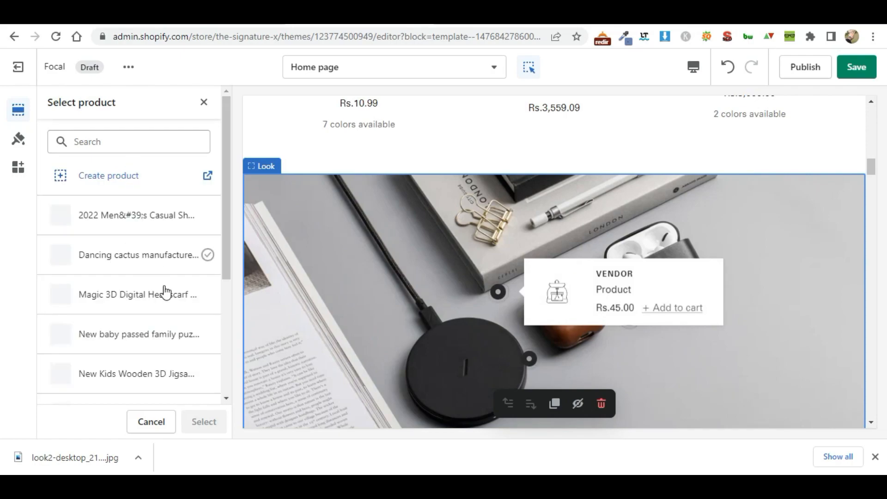
left_click(147, 257)
left_click(190, 425)
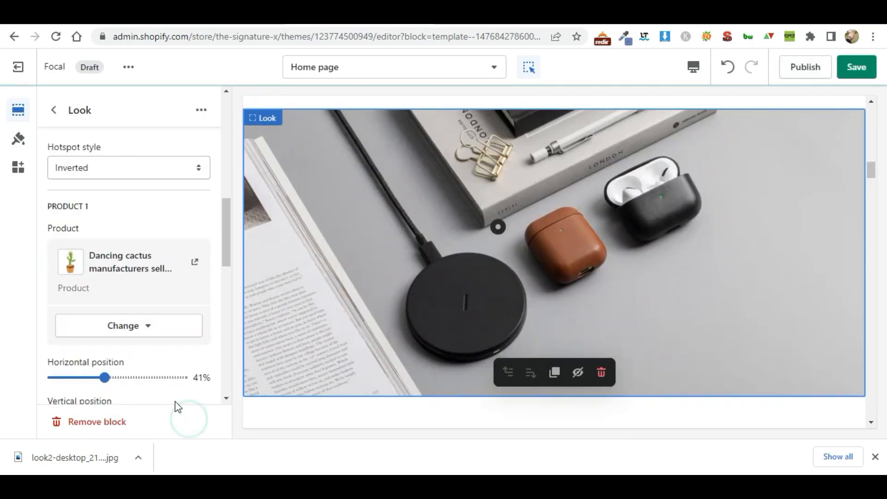
Step: Assign the 2022 Men's Casual Shoes product to the Product 2 hotspot of the Look block
scroll(146, 344, "down", 2)
scroll(135, 309, "down", 5)
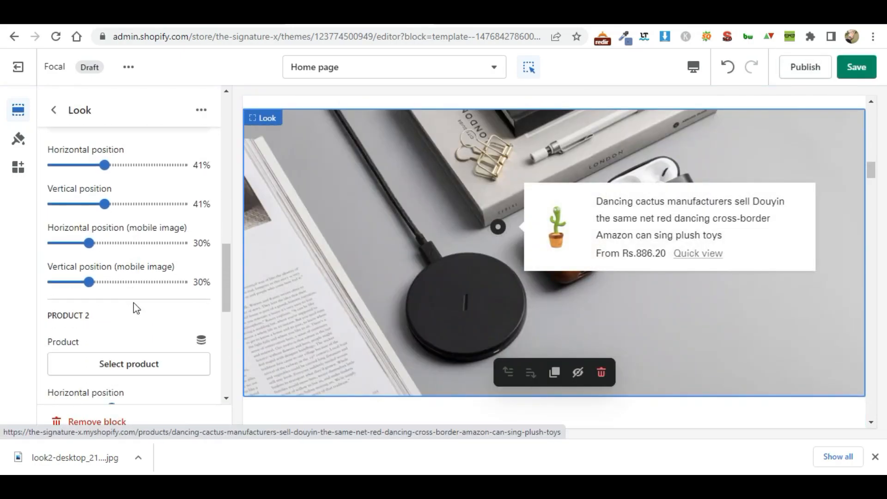
left_click(125, 289)
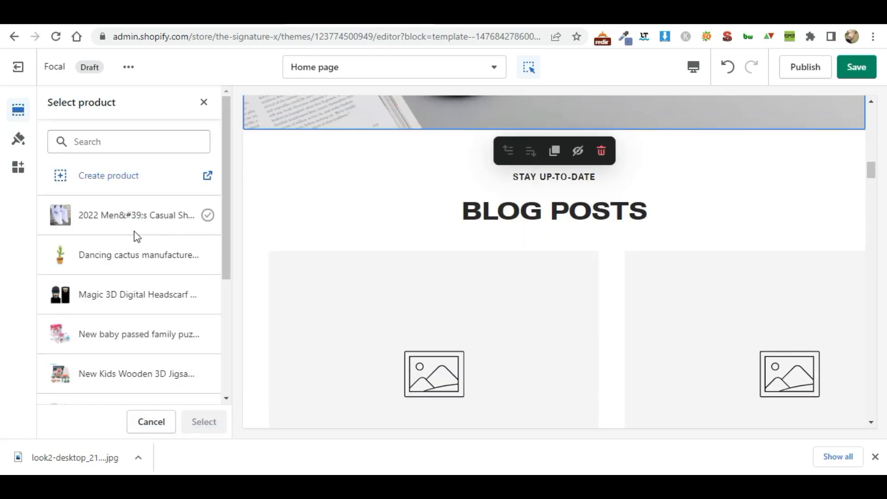
left_click(124, 216)
left_click(204, 422)
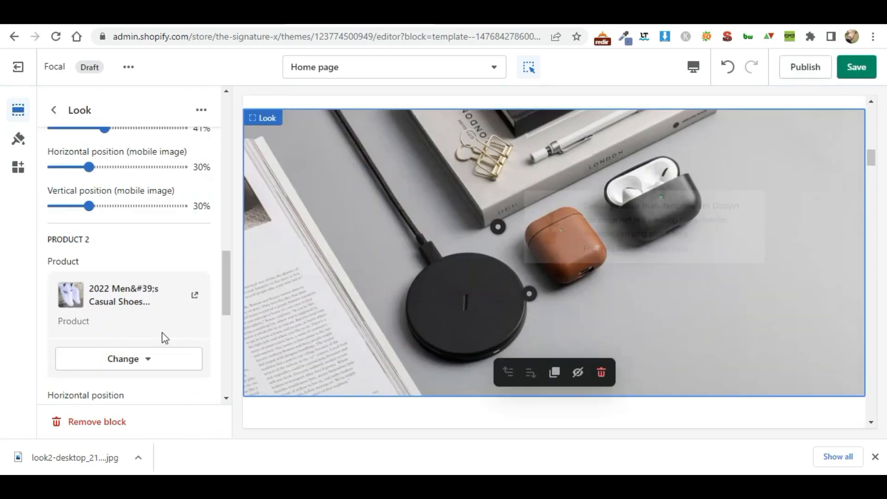
Step: Assign the Magic 3D Digital Headscarf product to the Look block's third hotspot and return to the home page section list
scroll(163, 337, "down", 5)
left_click(126, 342)
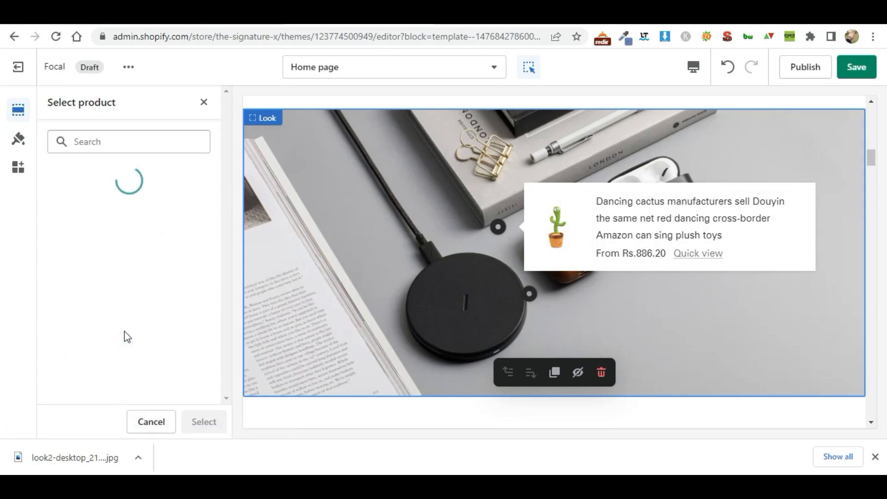
left_click(134, 296)
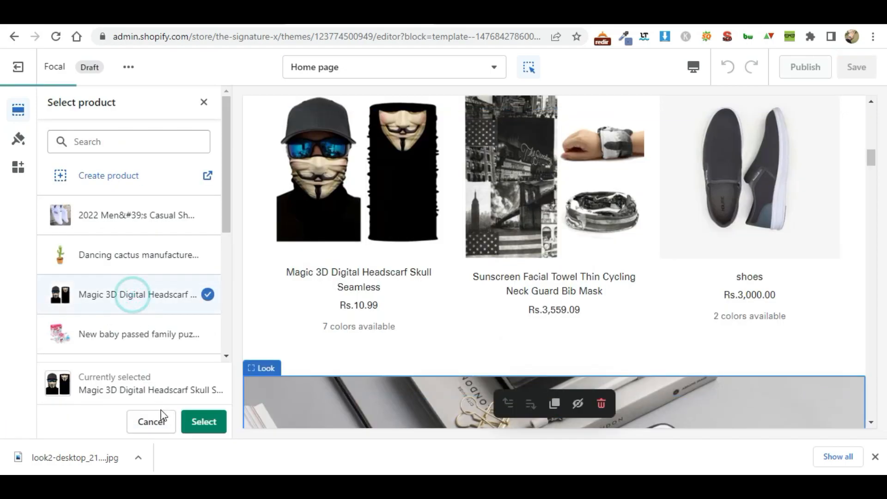
left_click(204, 421)
scroll(134, 322, "down", 3)
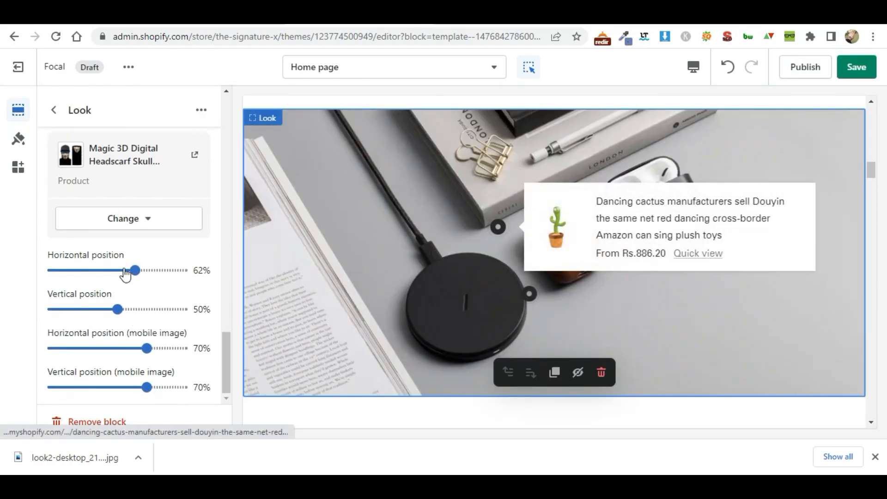
scroll(125, 274, "up", 10)
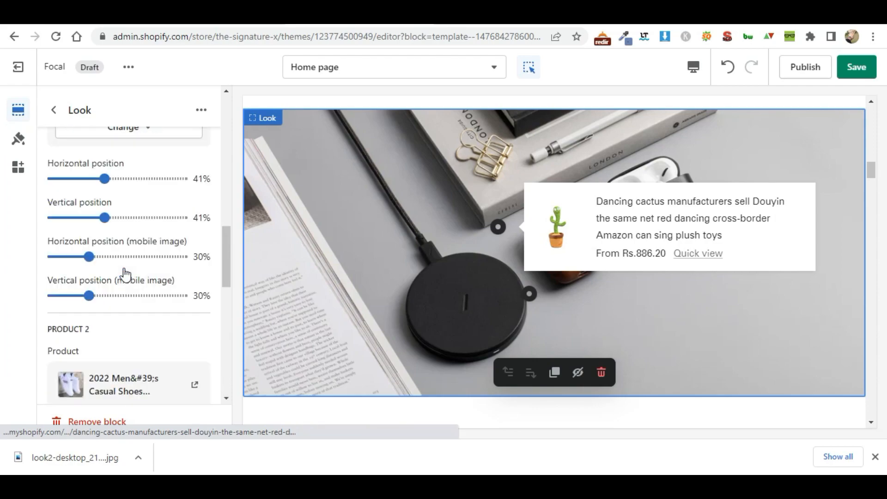
left_click(55, 111)
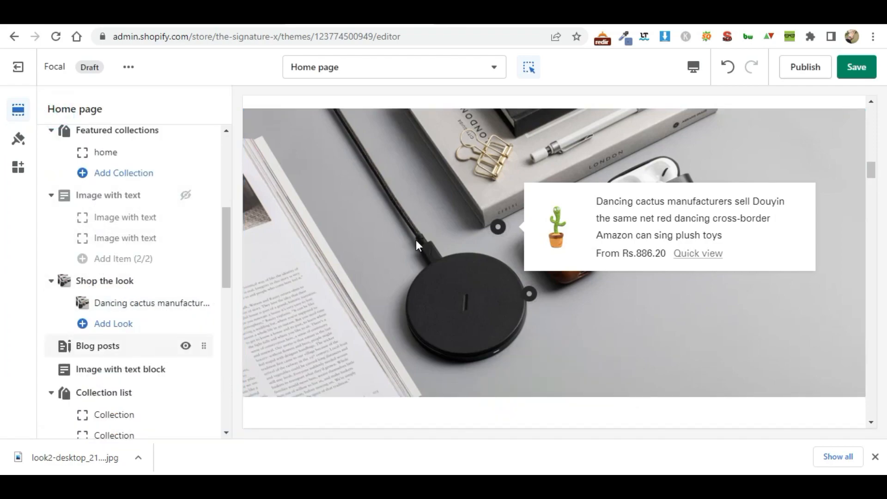
Step: Set News as the blog shown in the Blog posts section and review the section's remaining settings
scroll(416, 239, "down", 6)
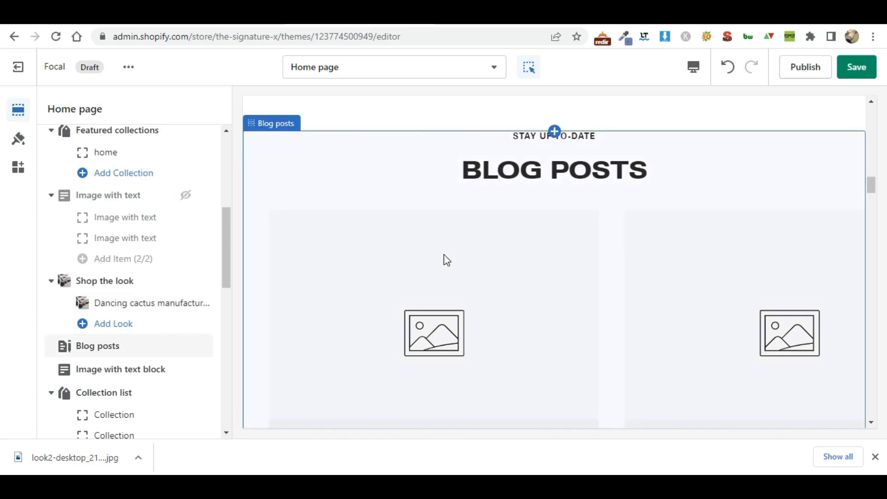
scroll(447, 260, "down", 5)
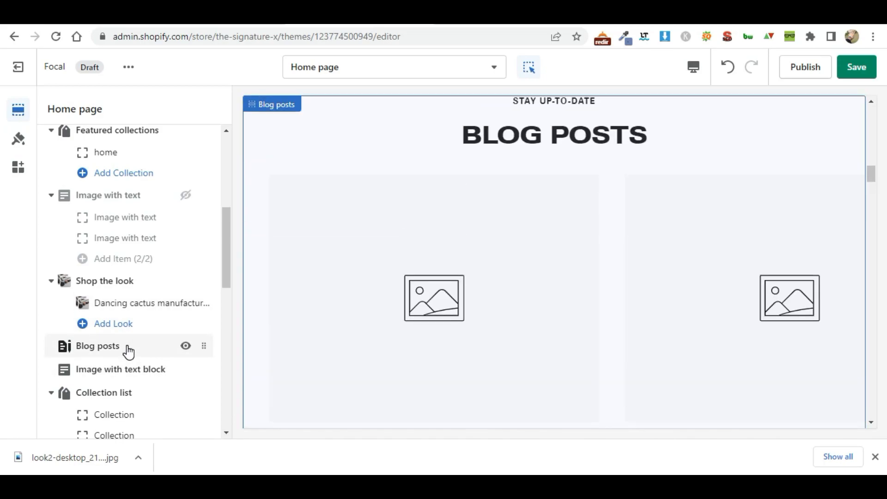
left_click(128, 351)
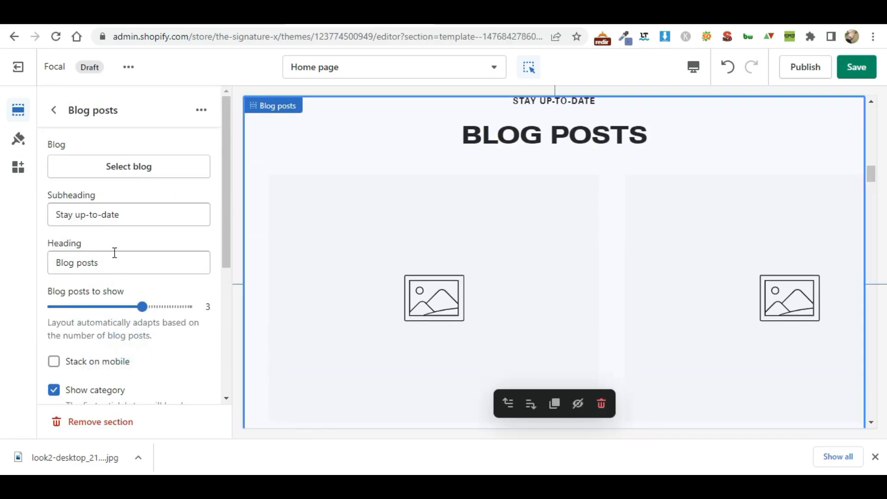
left_click(123, 165)
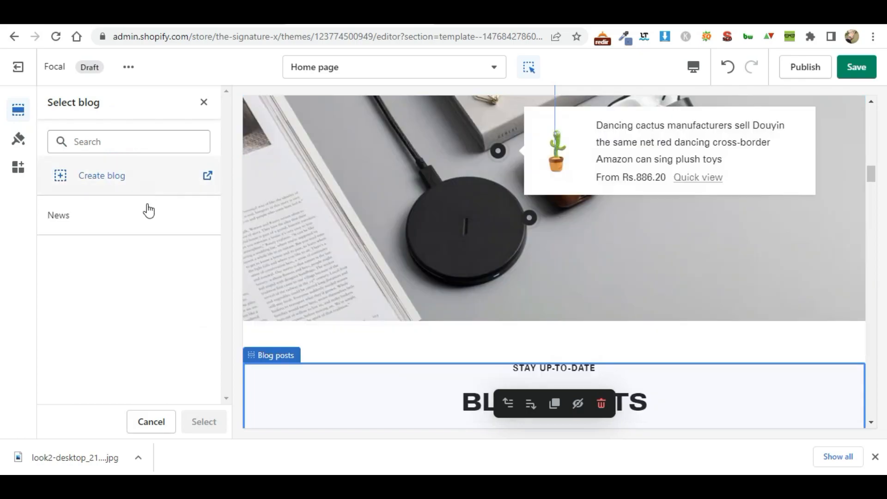
left_click(145, 214)
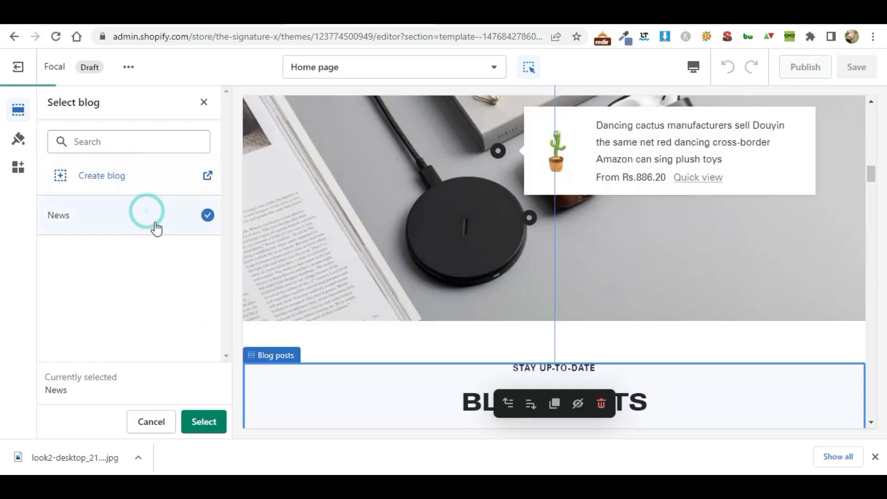
left_click(203, 422)
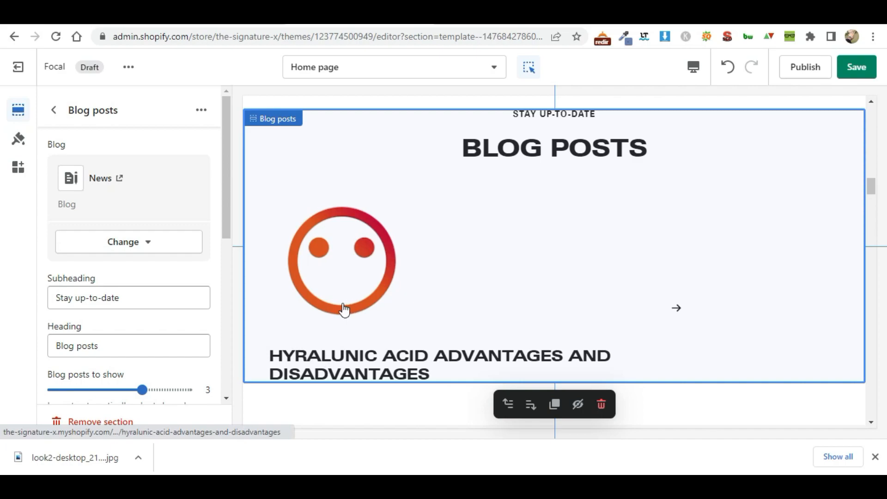
scroll(165, 243, "down", 3)
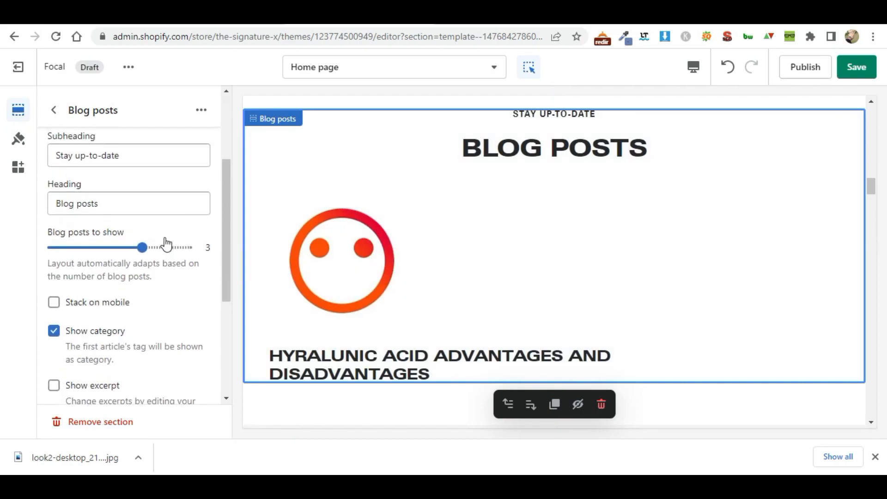
scroll(166, 243, "up", 2)
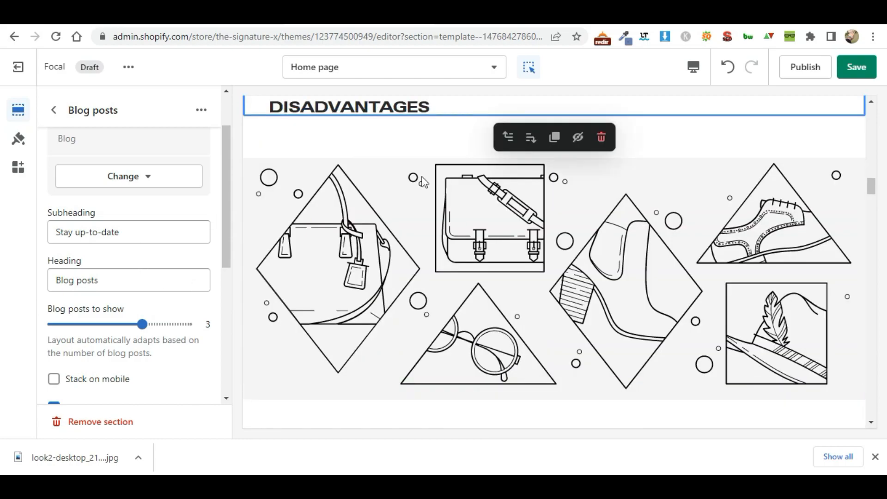
scroll(506, 213, "up", 2)
scroll(507, 211, "up", 5)
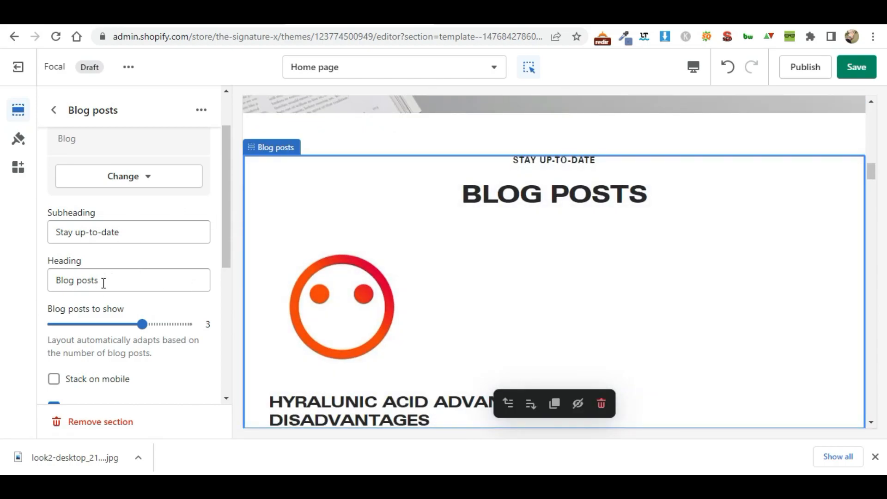
scroll(141, 289, "down", 6)
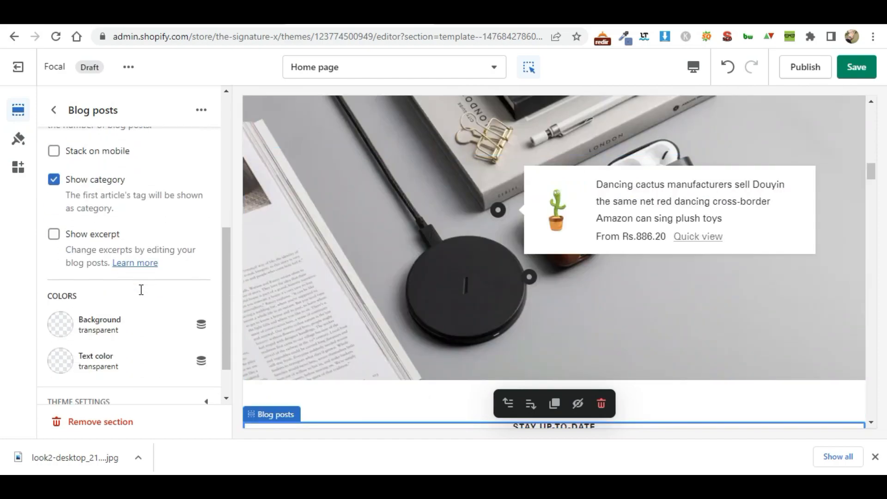
left_click(55, 110)
Step: Hide the Image with text block section on the home page
scroll(138, 359, "down", 3)
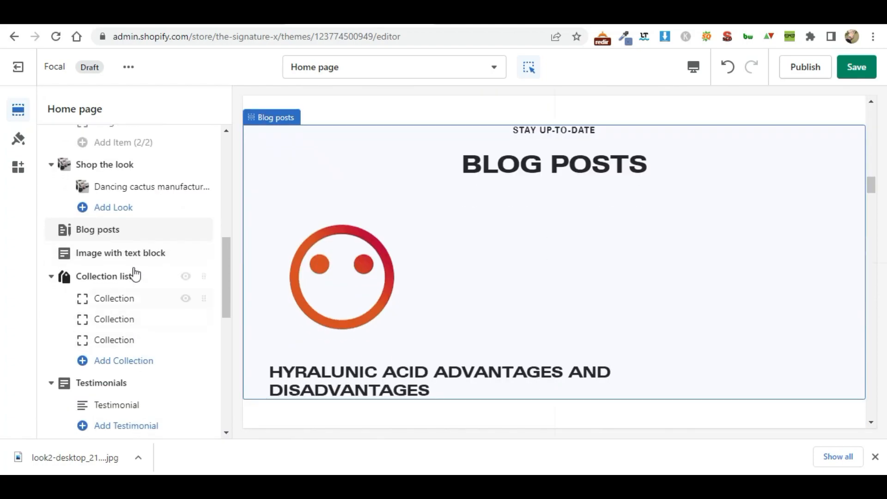
mouse_move(135, 265)
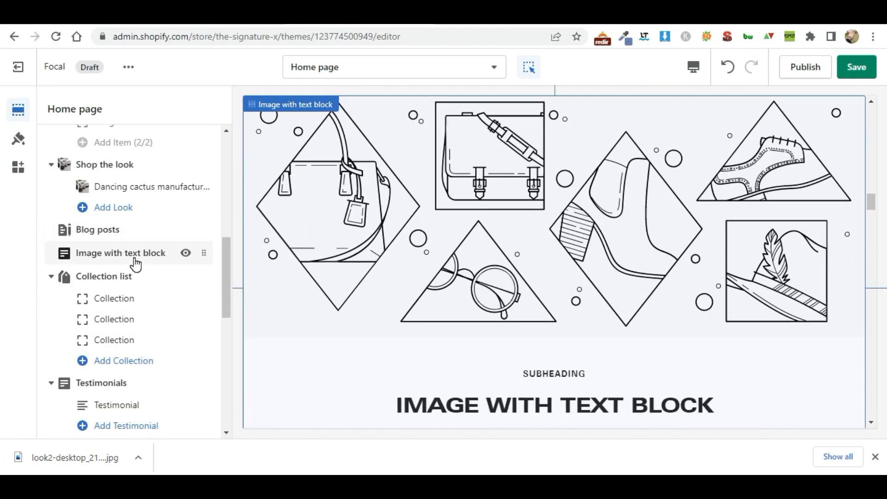
left_click(185, 253)
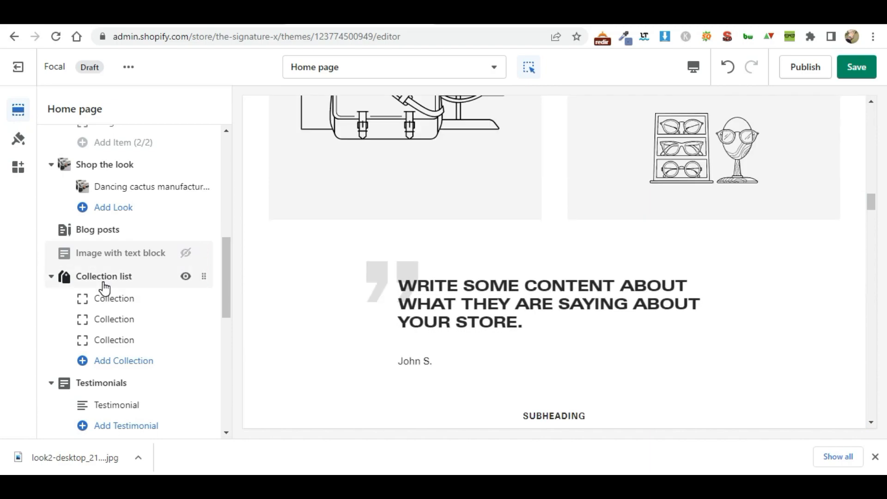
Step: Change the subheading of the Collection list section to "Featured collection"
mouse_move(104, 287)
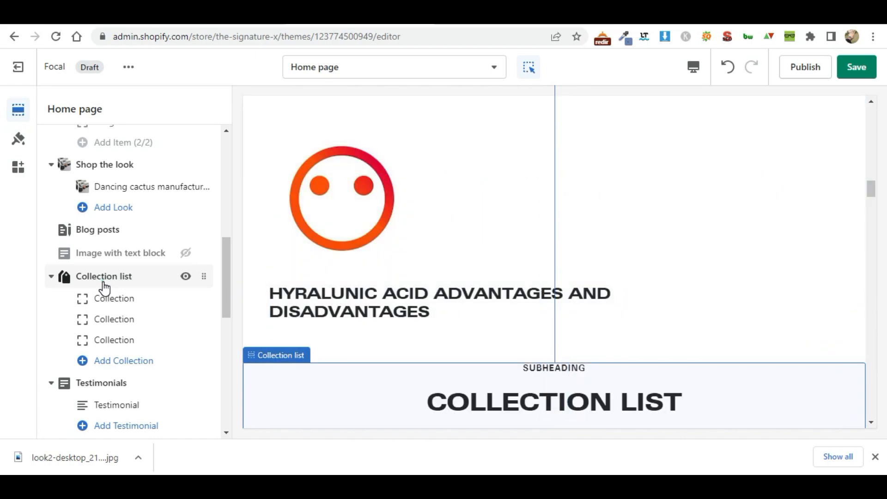
left_click(104, 284)
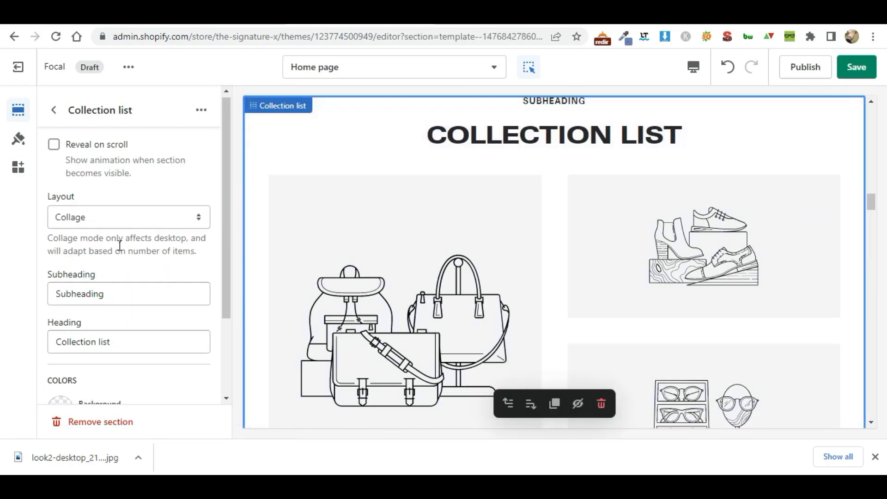
scroll(120, 246, "down", 3)
scroll(120, 245, "up", 3)
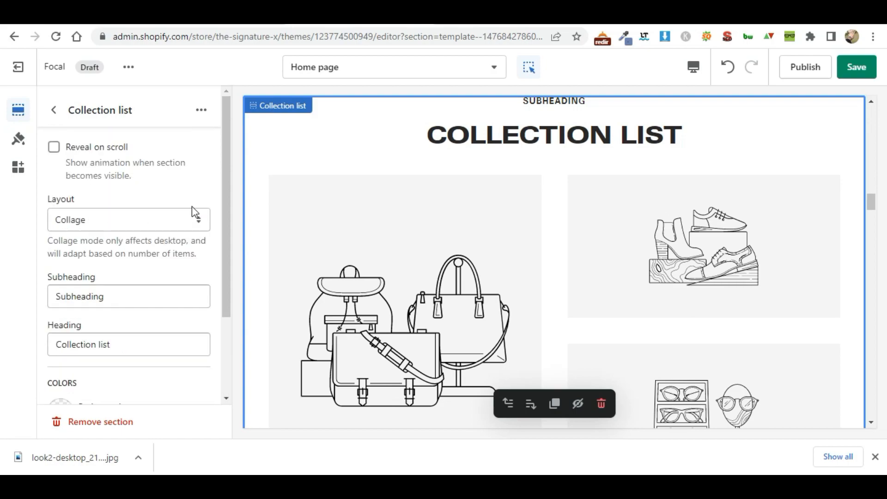
double_click(114, 299)
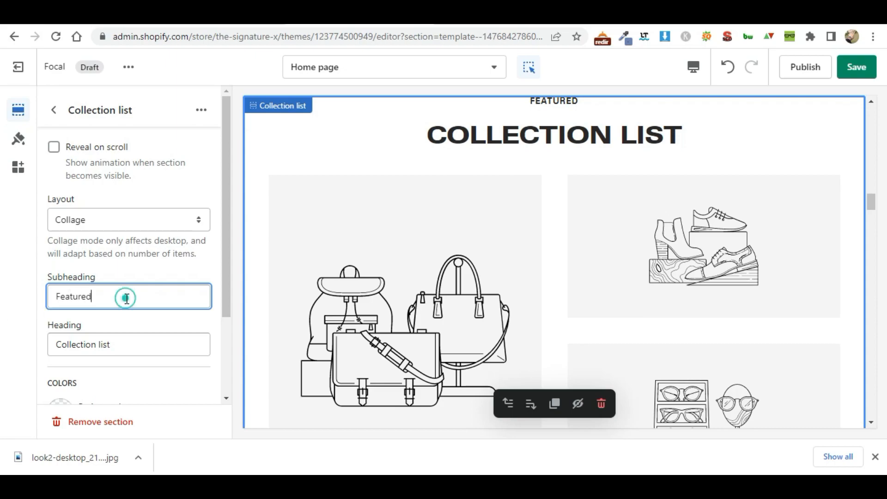
type("collec")
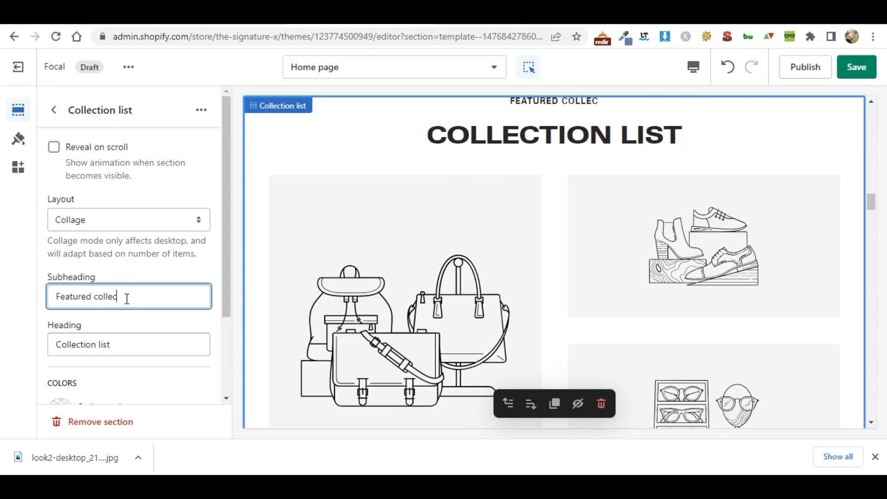
type("tion")
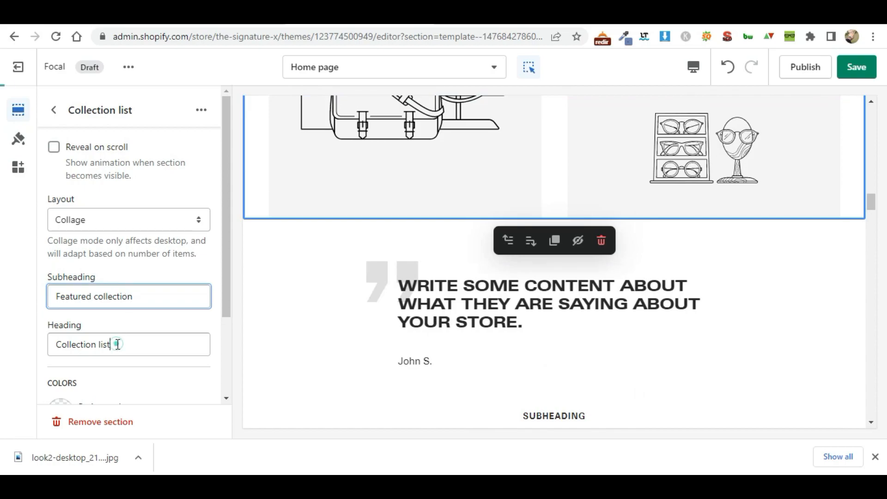
Step: Shorten the Collection list section's heading to "Collection" and return to the home page section list
triple_click(117, 344)
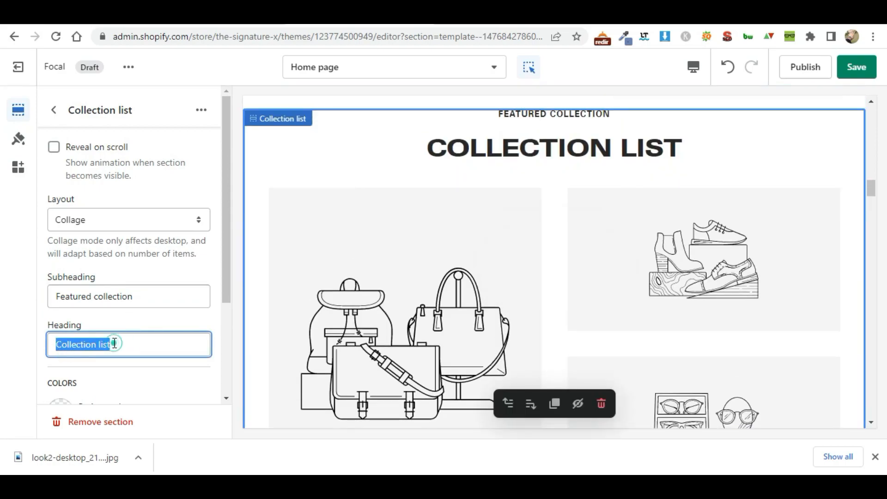
left_click(135, 343)
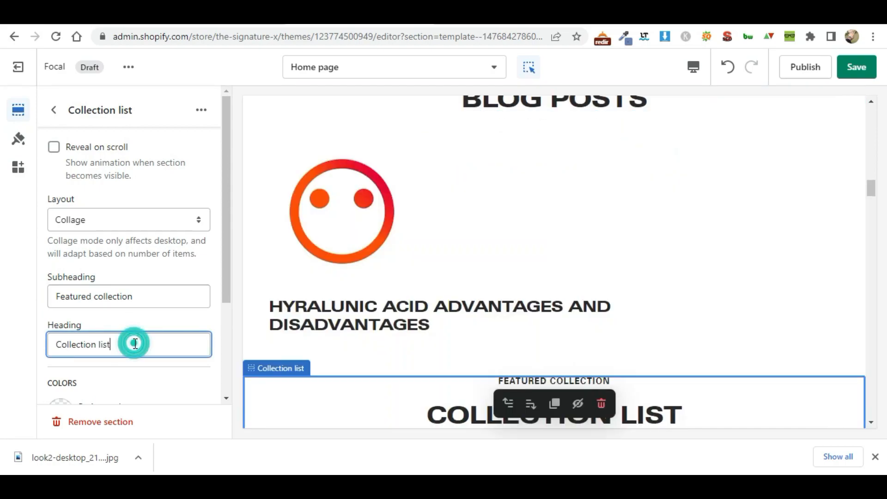
key("BackSpace")
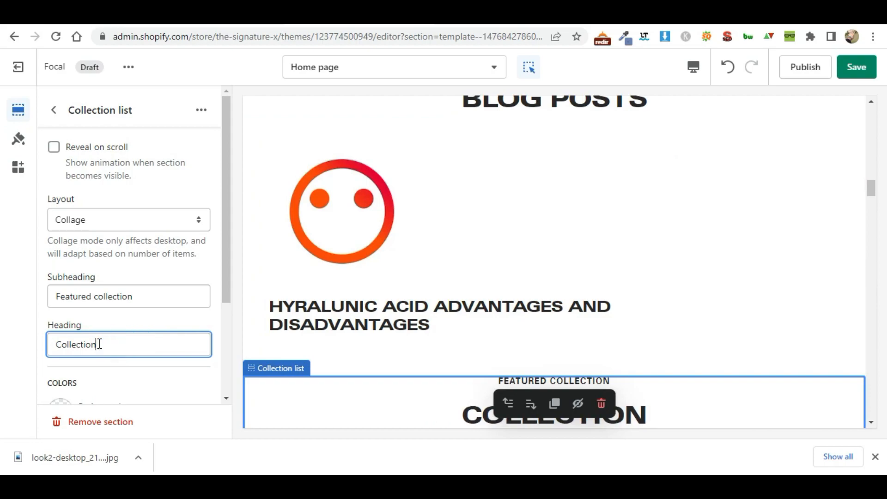
scroll(130, 352, "down", 3)
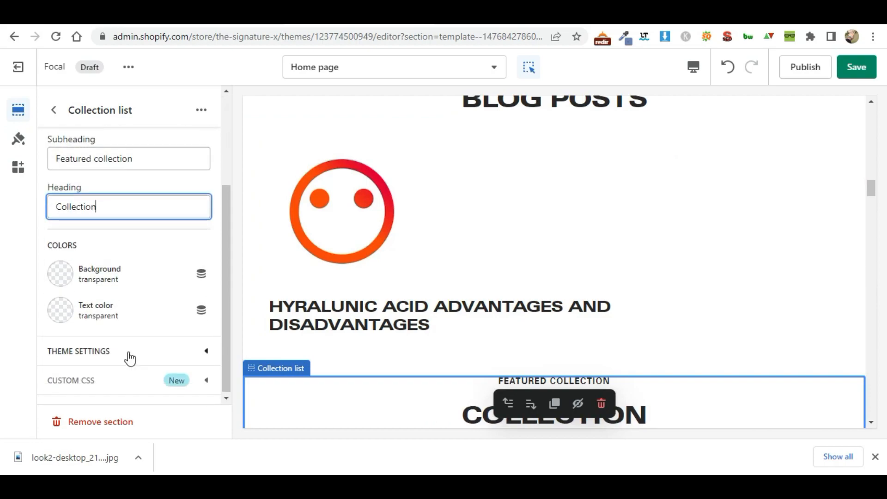
scroll(129, 358, "up", 3)
scroll(368, 393, "down", 4)
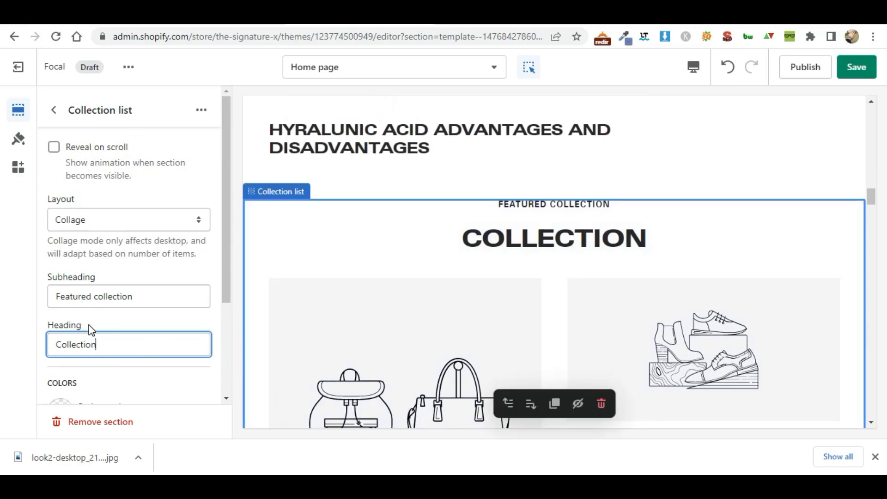
left_click(53, 111)
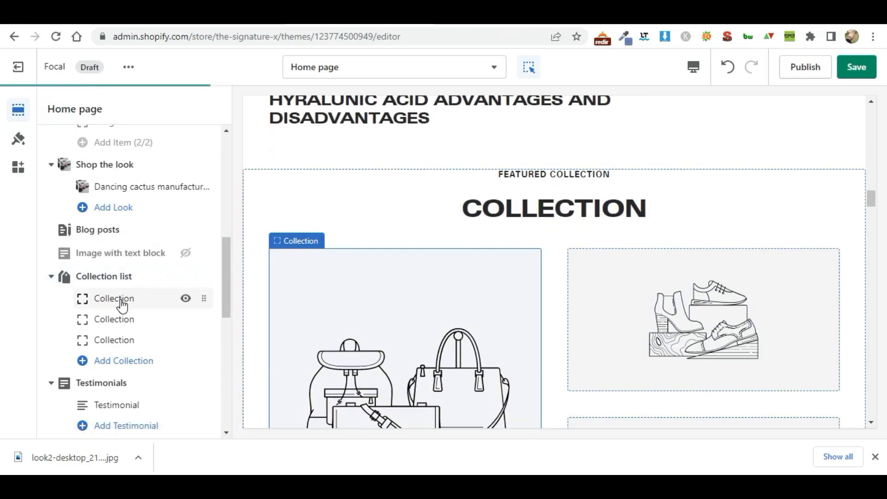
Step: Assign the boy jean collection to the first block of the Collection list section
left_click(122, 297)
left_click(123, 171)
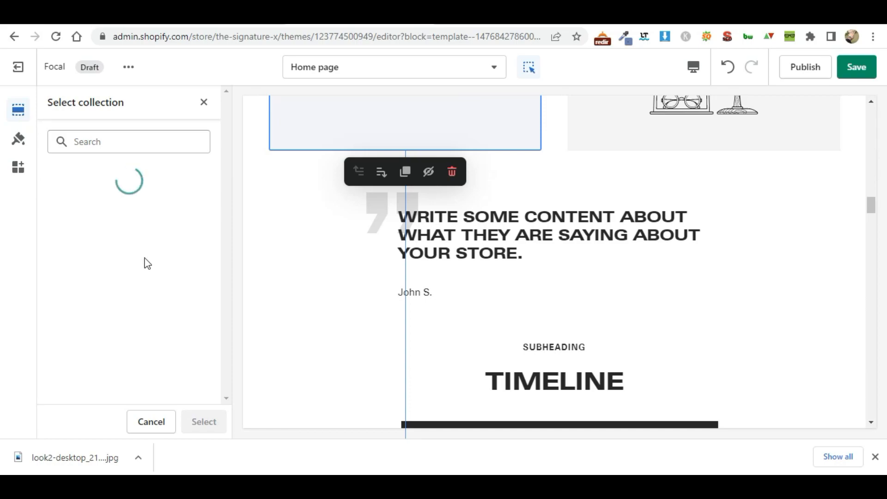
left_click(113, 225)
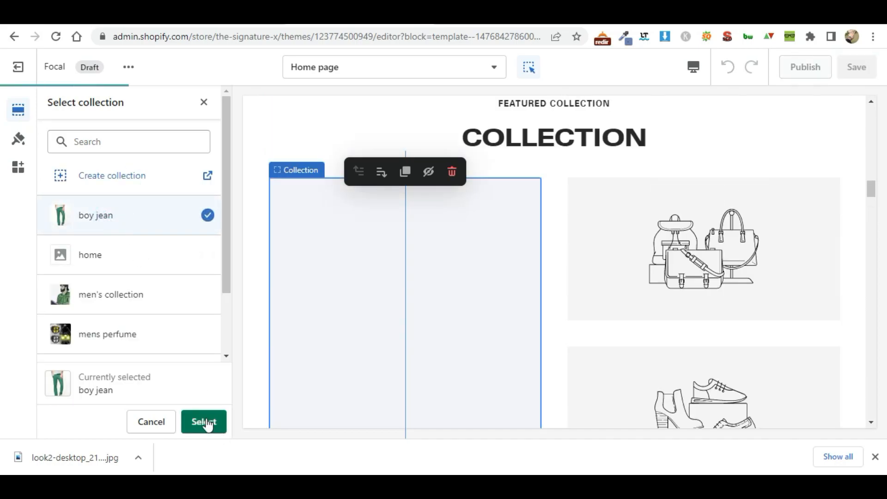
left_click(204, 421)
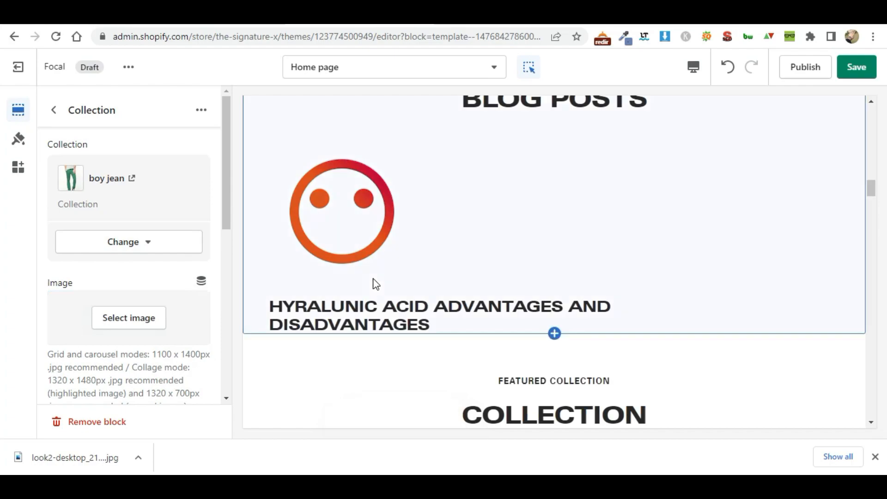
Step: Set the library image of the green pouch and cable as the boy jean block's image and return to the section list
left_click(123, 324)
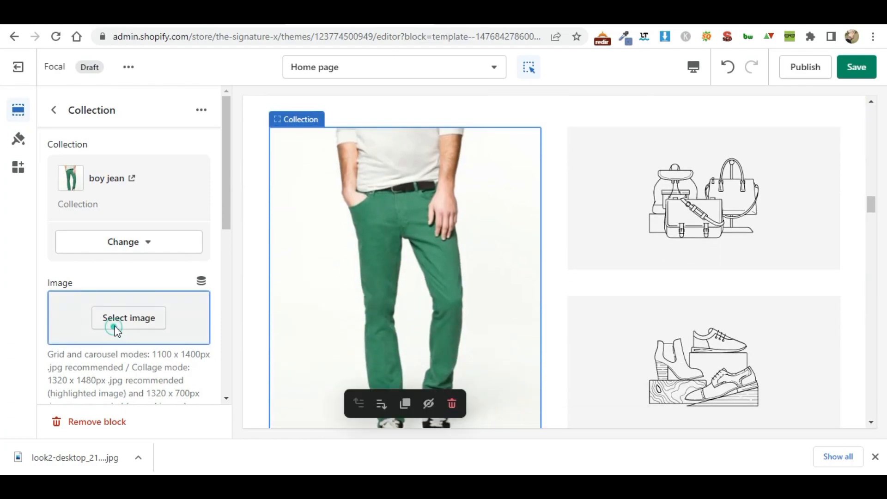
left_click(85, 364)
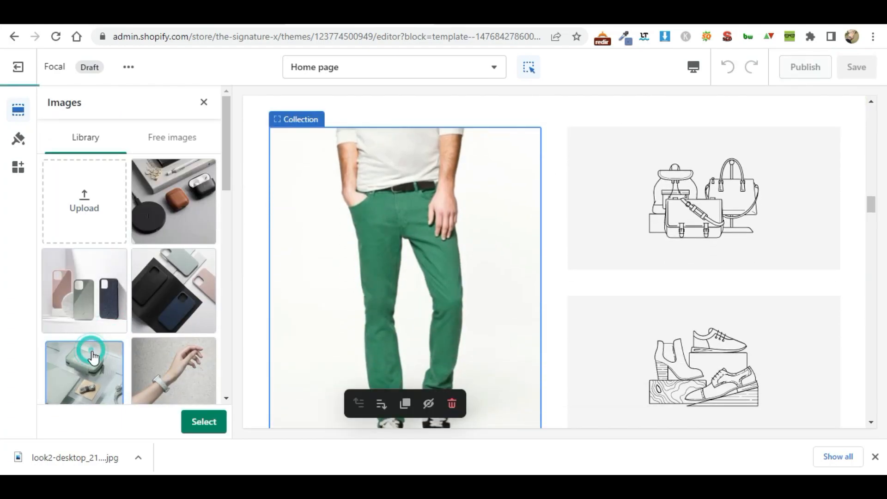
left_click(200, 427)
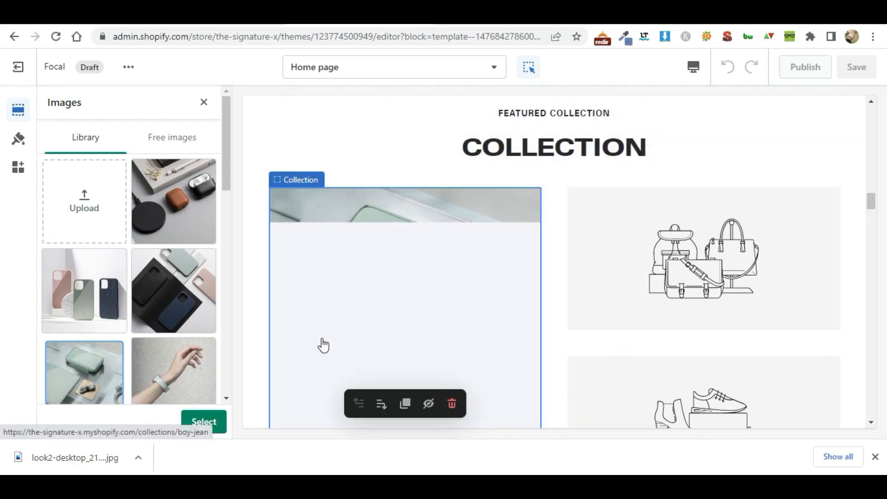
left_click(208, 423)
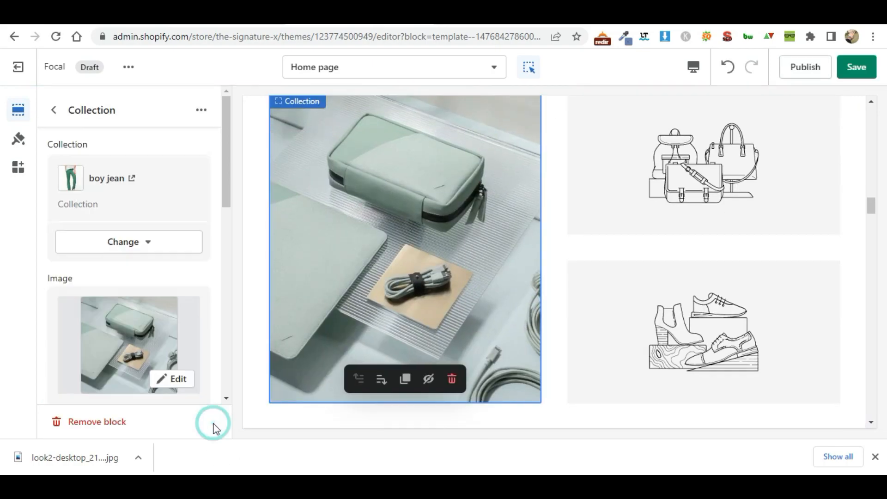
scroll(151, 382, "down", 4)
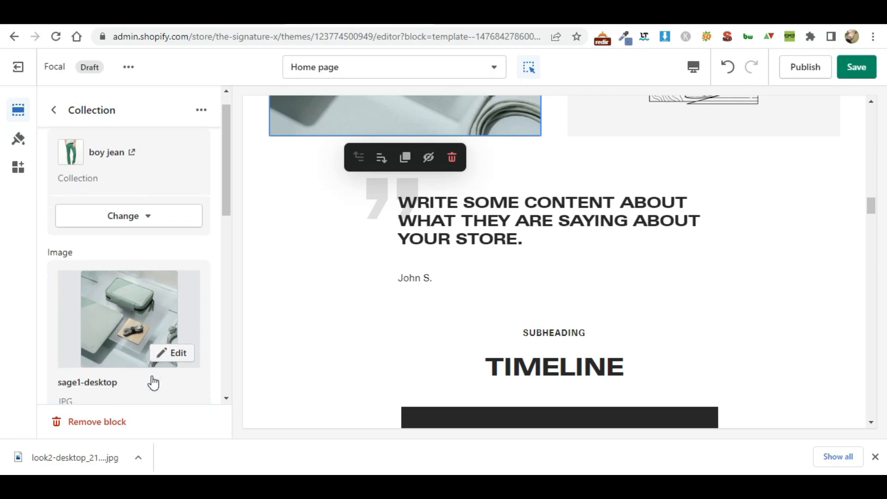
scroll(132, 301, "up", 4)
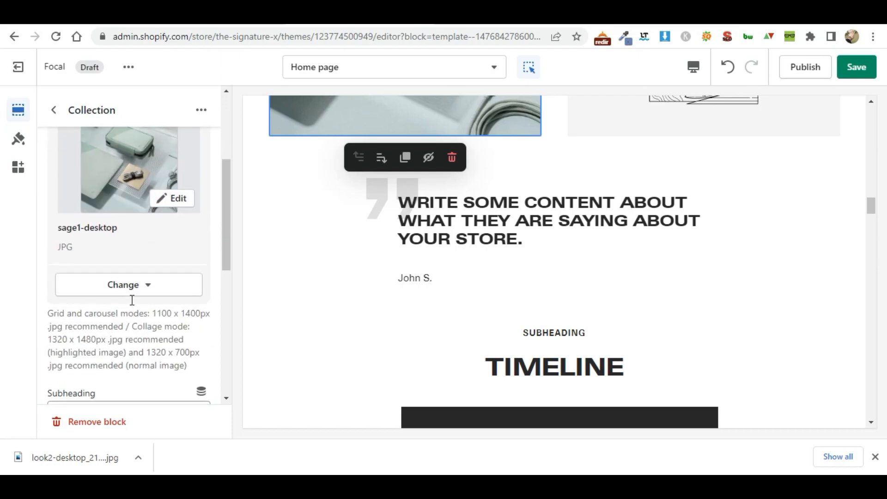
left_click(53, 109)
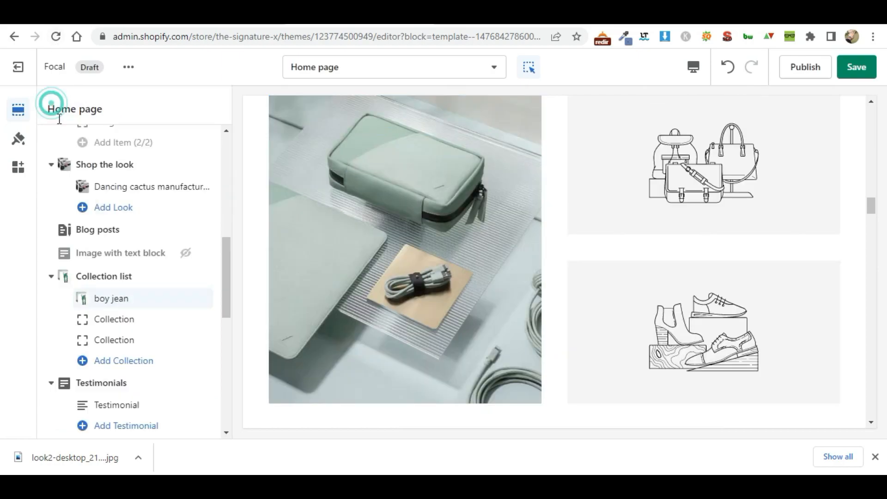
Step: Assign men's collection to the second block of the Collection list section
left_click(121, 318)
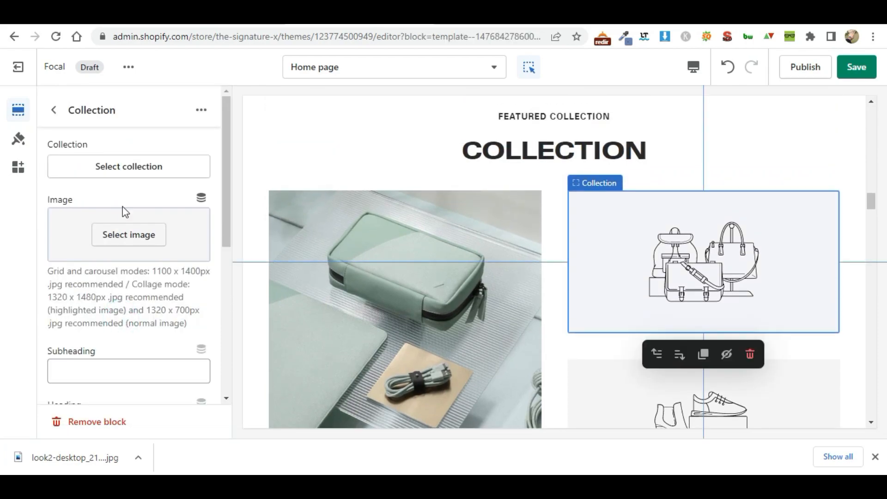
left_click(136, 174)
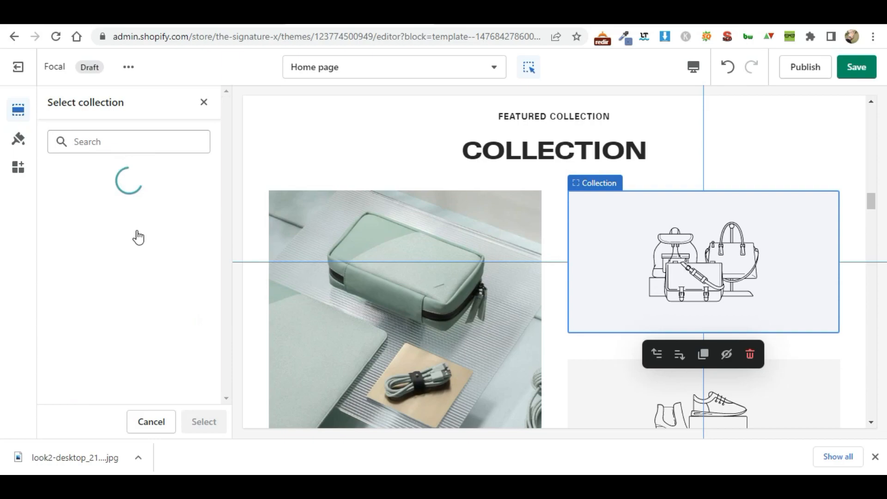
left_click(124, 298)
left_click(204, 422)
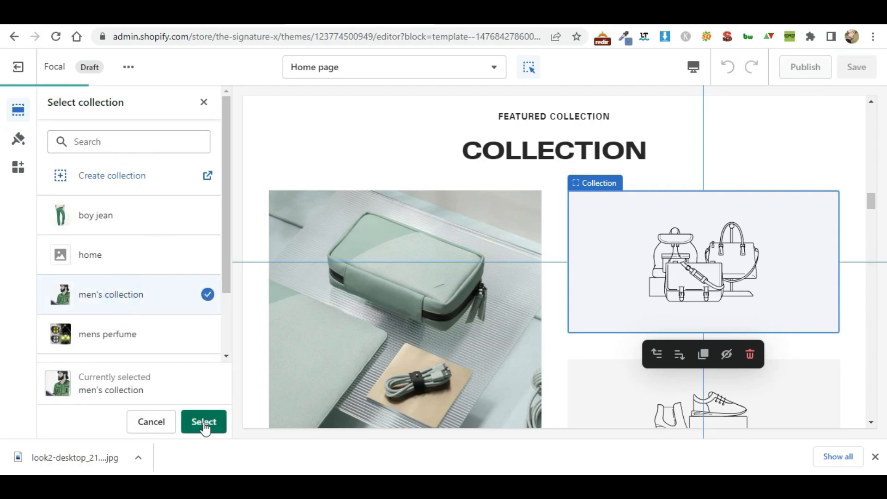
Step: Set the library image of the black and blue phone cases as the second collection block's image
left_click(133, 316)
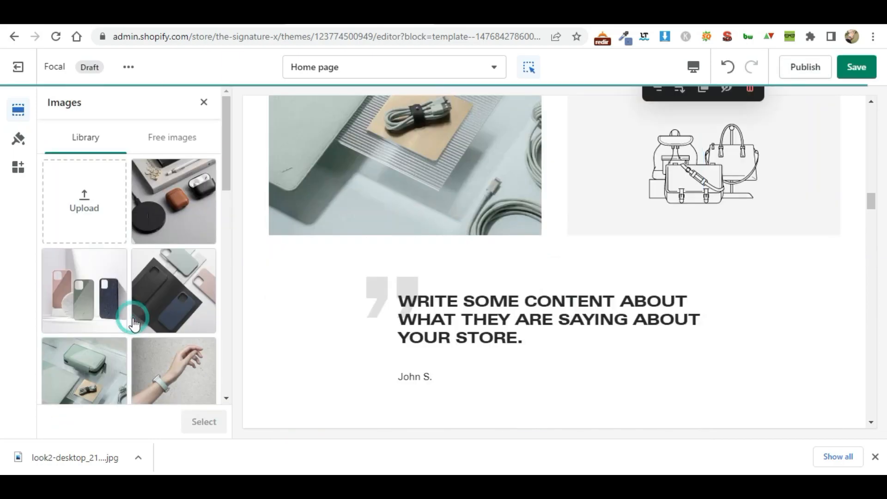
left_click(154, 301)
left_click(197, 422)
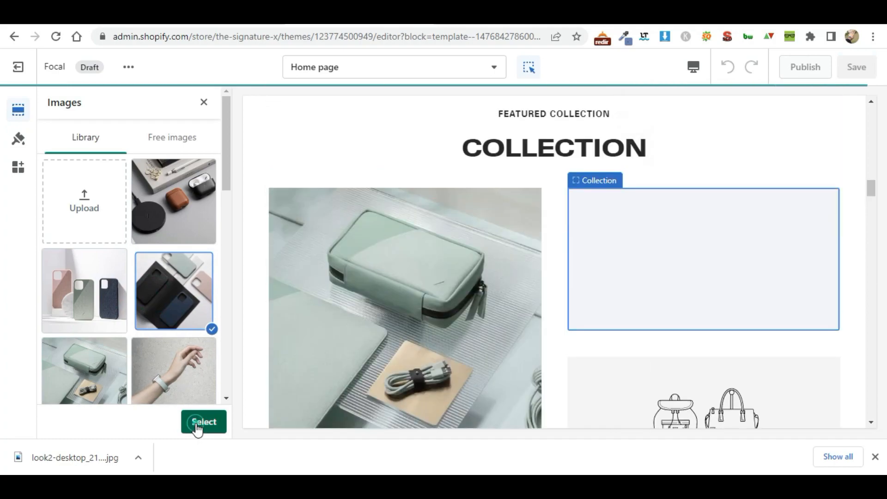
Step: Enter "Mobile case" as the heading of the second collection block
scroll(153, 342, "down", 6)
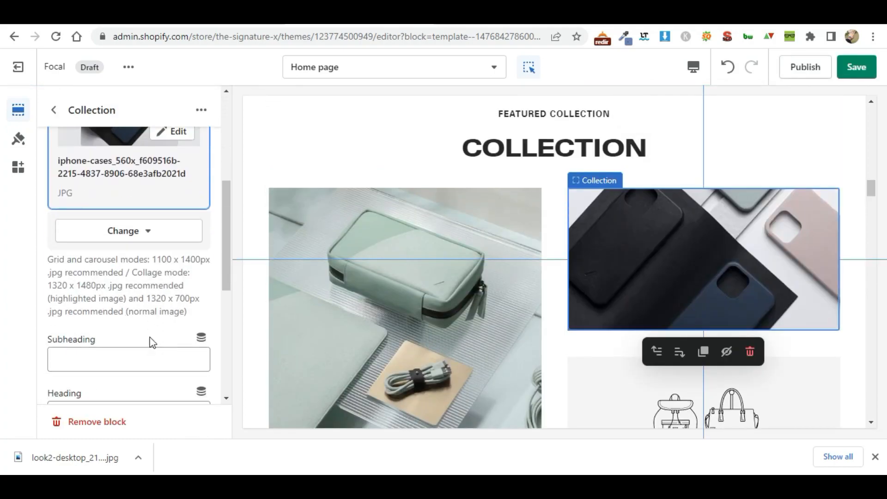
scroll(133, 335, "down", 3)
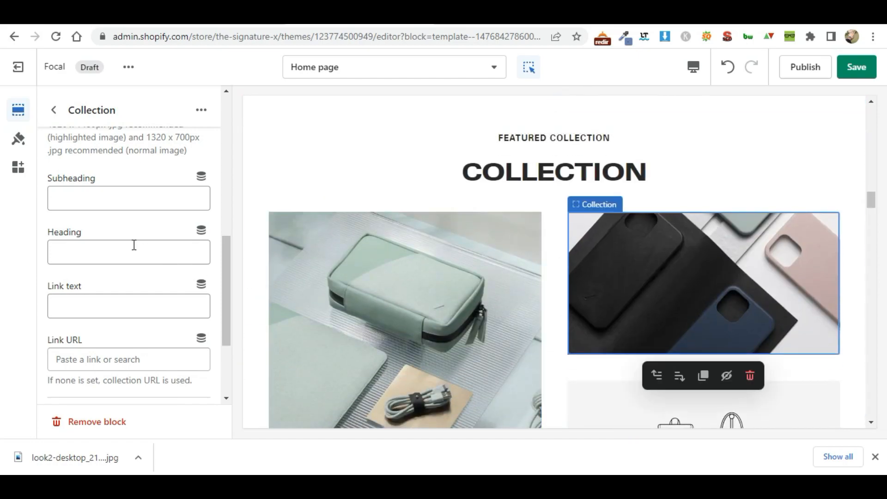
left_click(118, 251)
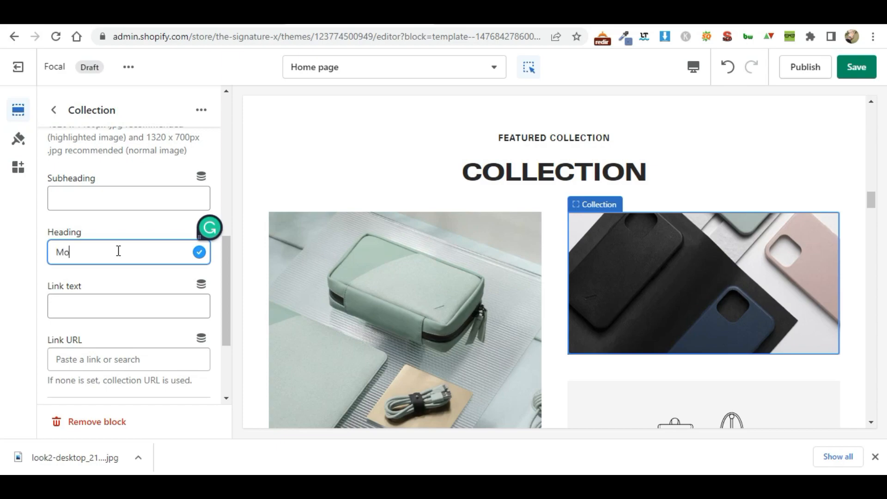
type("Mobile c")
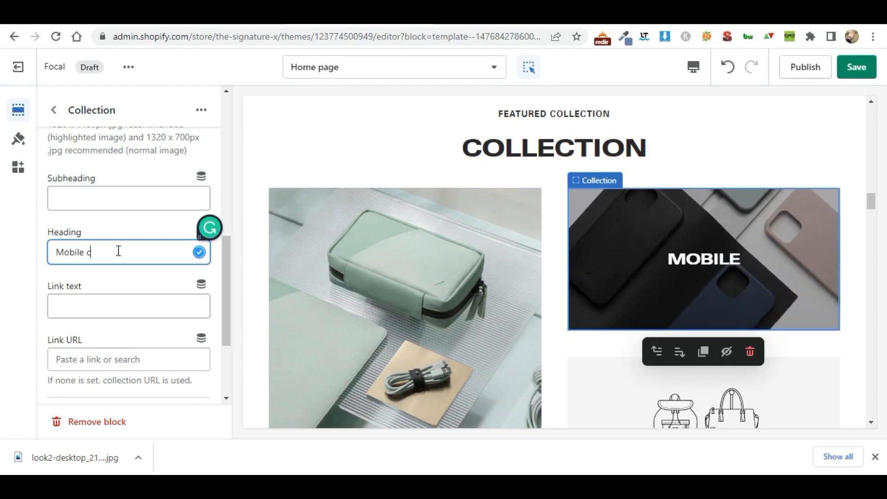
type("ase")
Step: Link the Mobile case block to men's collection, check its color settings and return to the section list
left_click(123, 314)
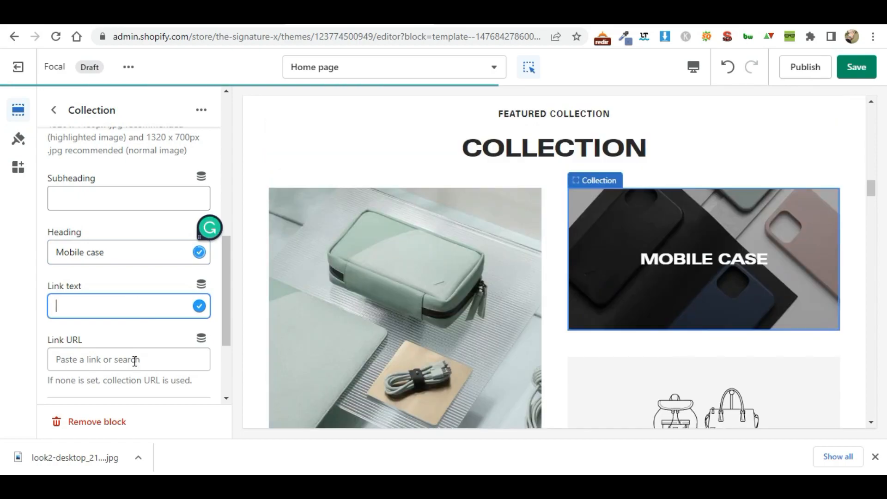
left_click(133, 359)
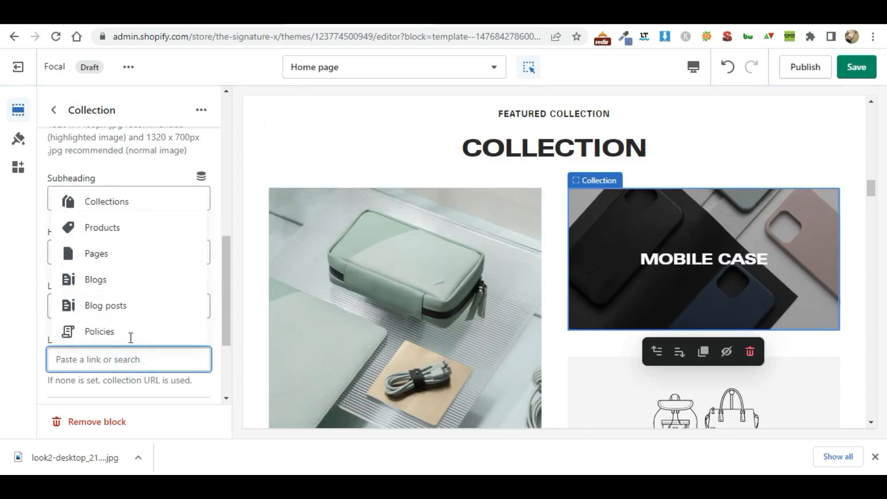
left_click(127, 203)
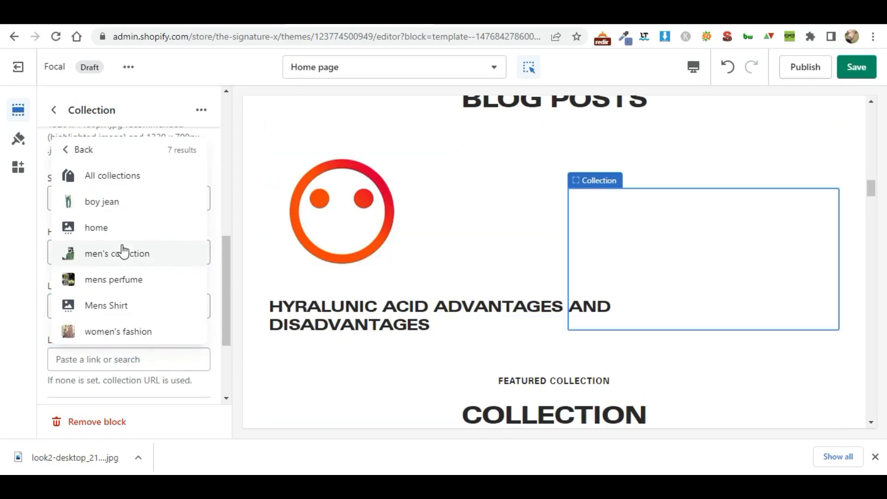
left_click(123, 254)
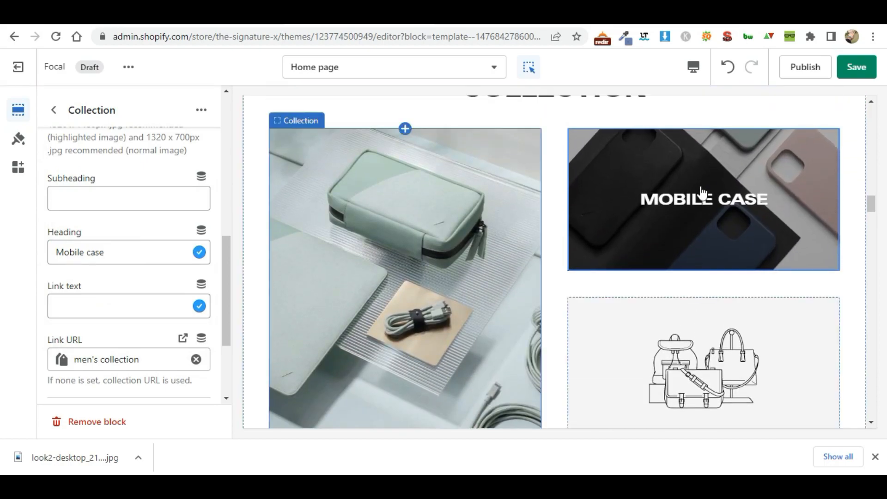
scroll(65, 306, "down", 3)
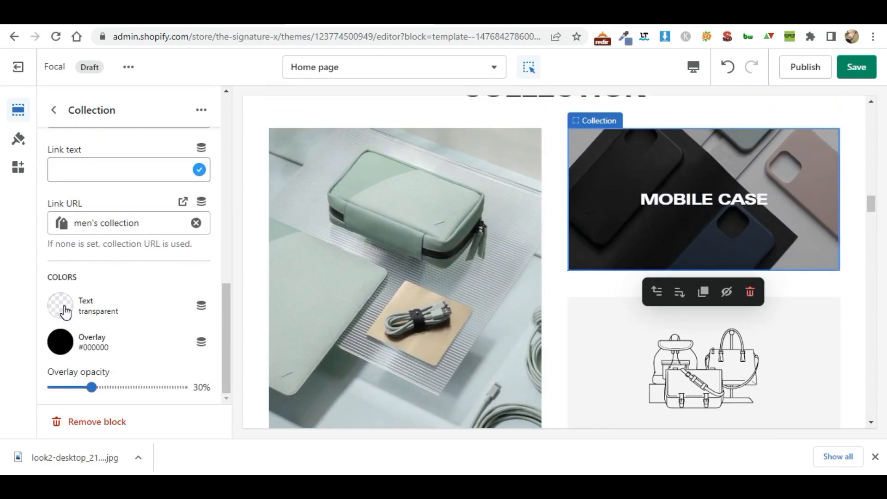
scroll(99, 343, "up", 6)
left_click(53, 110)
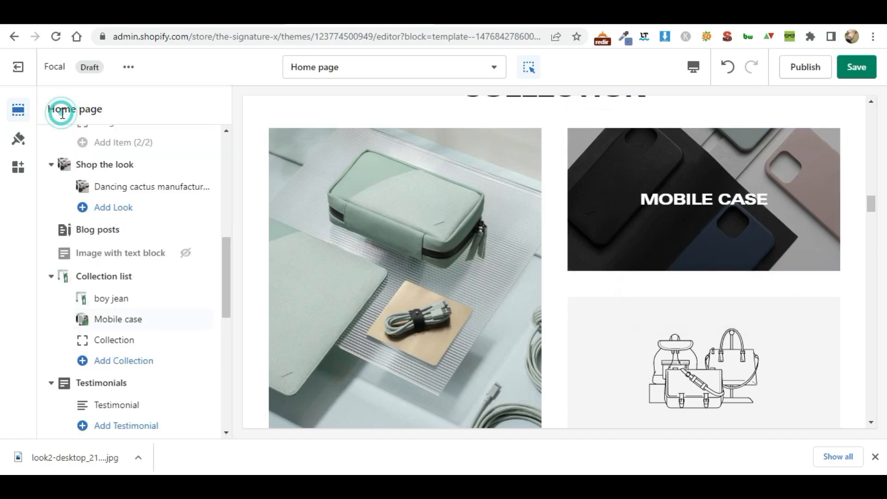
Step: Assign the mens perfume collection to the third block of the Collection list section
left_click(115, 340)
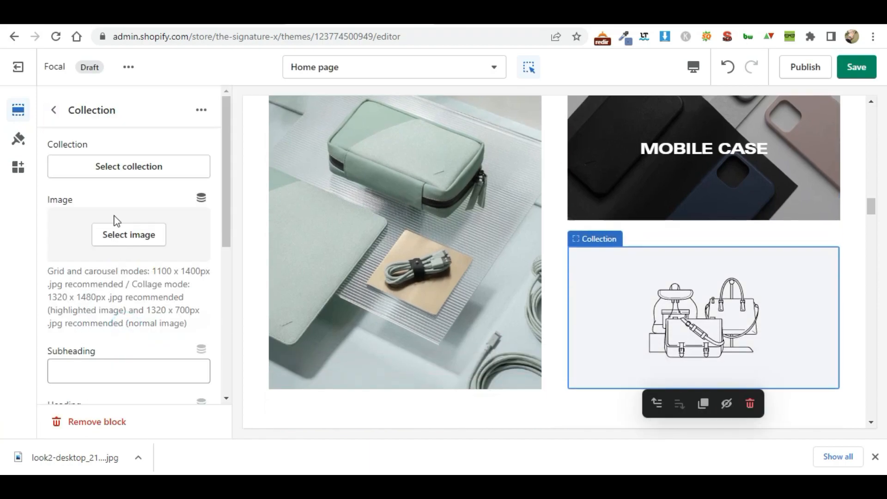
left_click(119, 180)
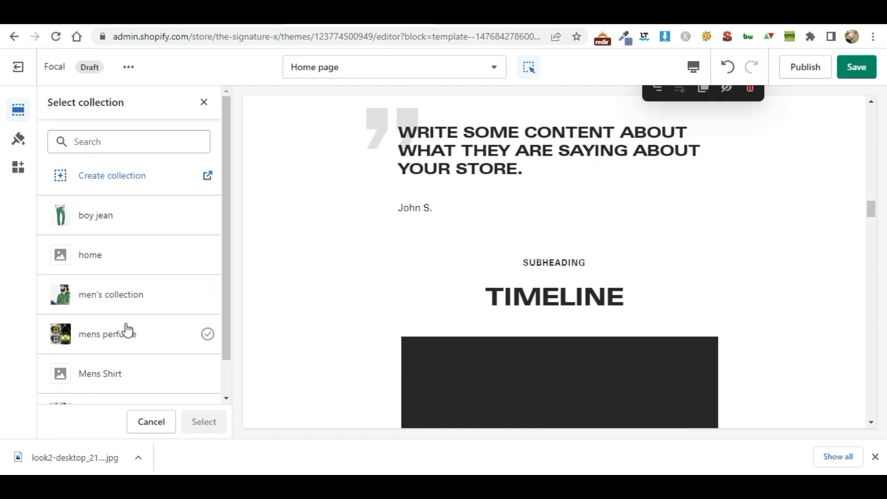
left_click(128, 331)
left_click(206, 411)
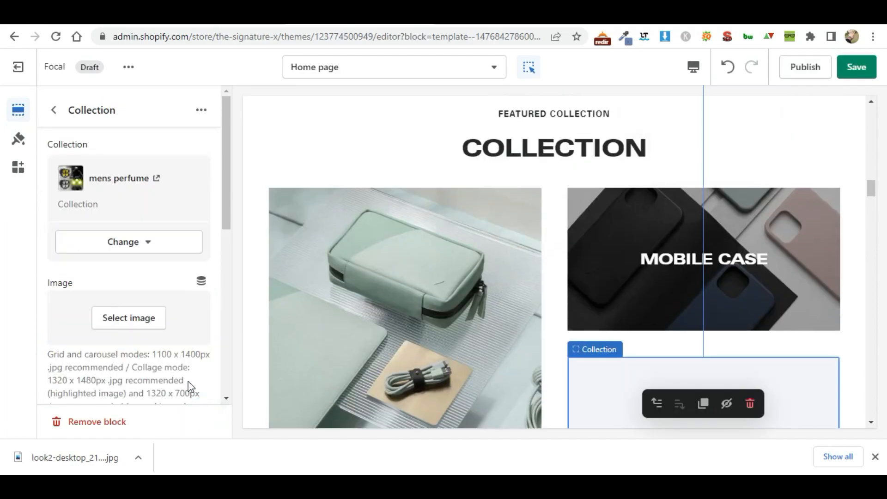
Step: Set the library image of the wrist wearing a watch as the third collection block's image
left_click(154, 331)
left_click(104, 384)
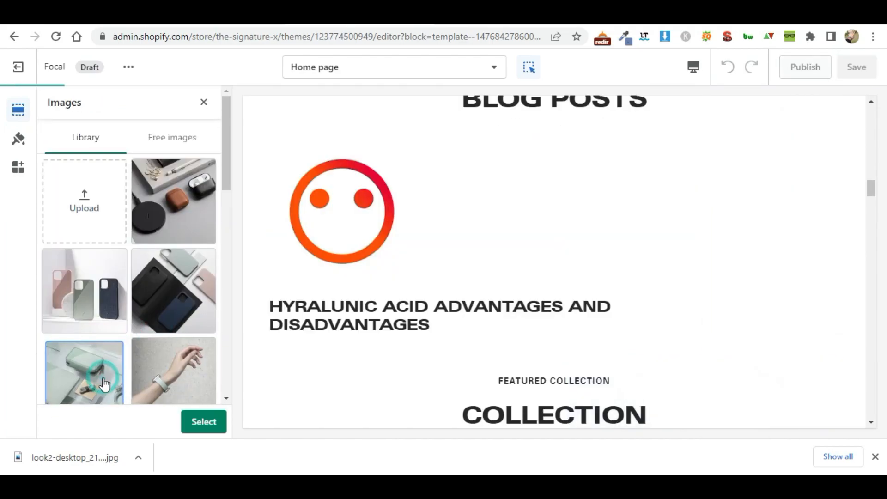
left_click(95, 273)
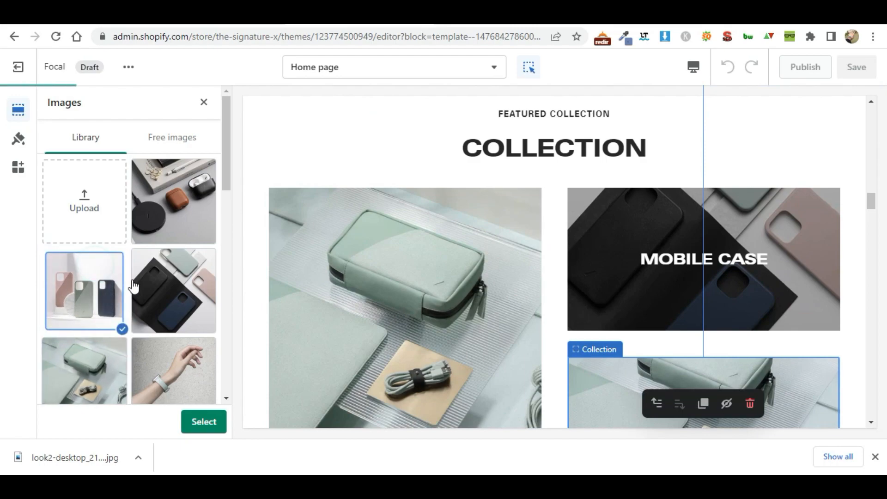
scroll(178, 260, "down", 3)
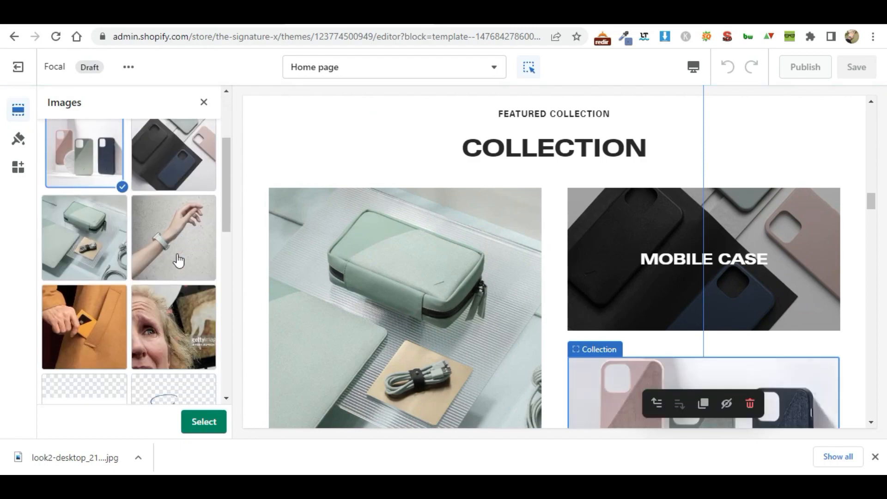
scroll(179, 261, "down", 2)
left_click(174, 180)
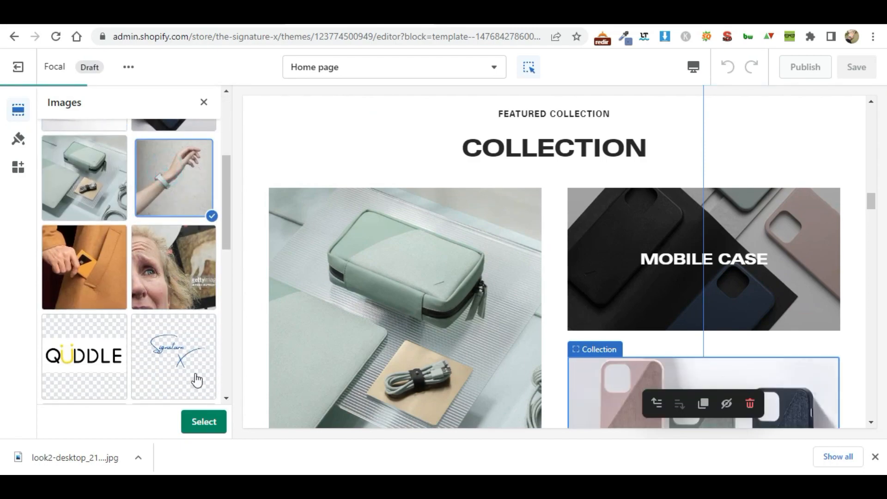
left_click(204, 422)
Step: Enter "Watches" as the heading of the third collection block
scroll(408, 295, "down", 3)
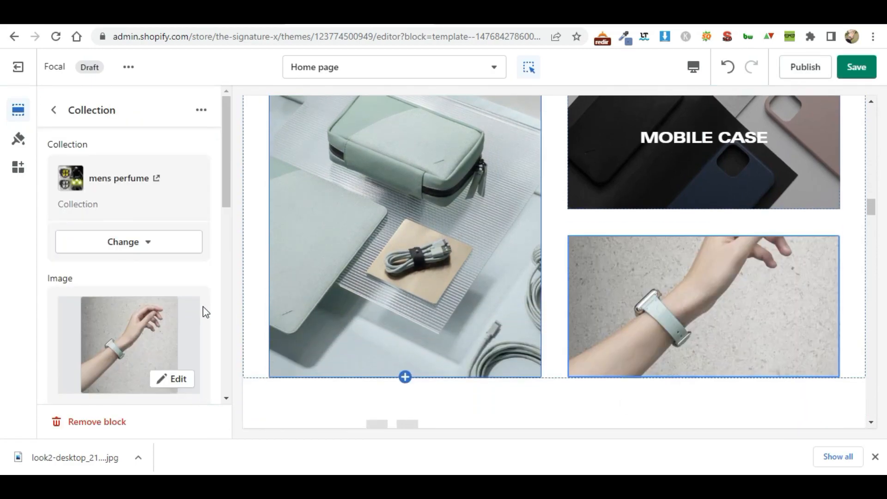
scroll(135, 311, "down", 5)
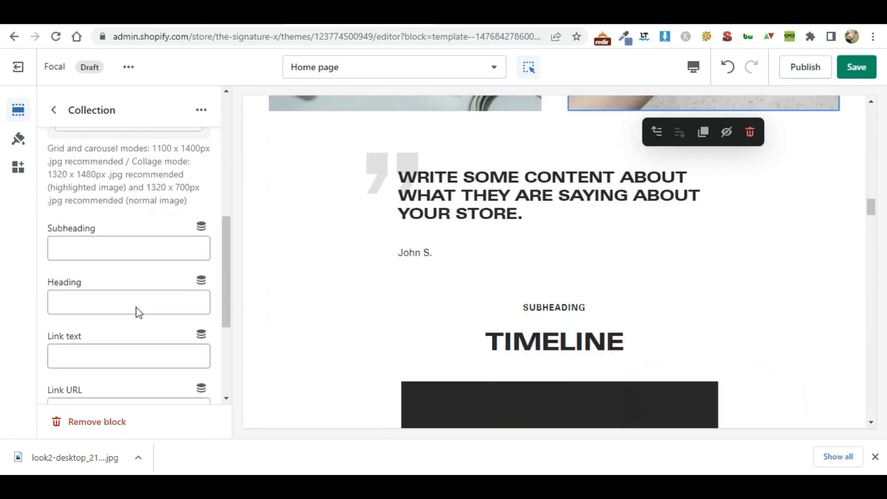
left_click(121, 302)
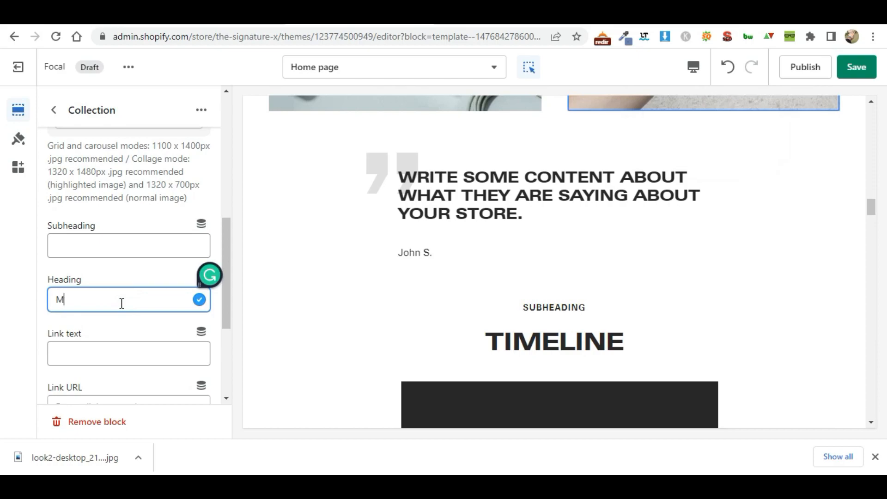
type("M")
key("BackSpace")
type("Watches")
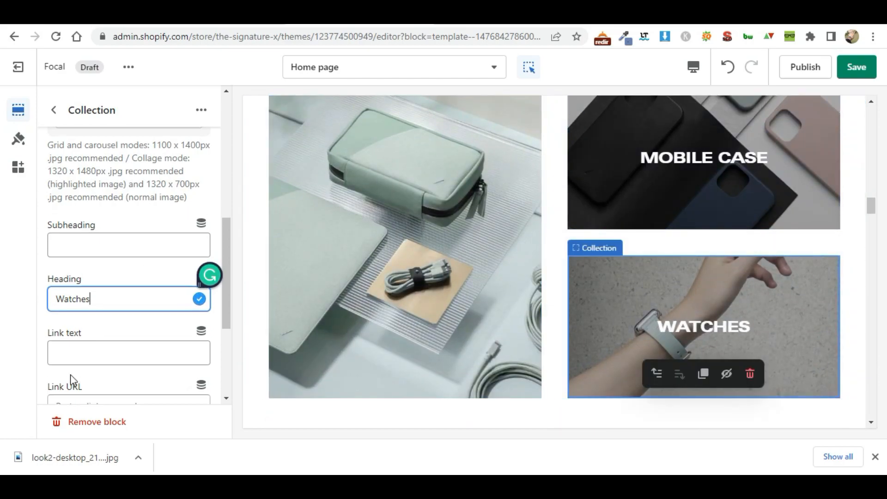
Step: Link the Watches block to the Mens Shirt collection, check its color settings and return to the section list
scroll(72, 374, "down", 2)
left_click(110, 342)
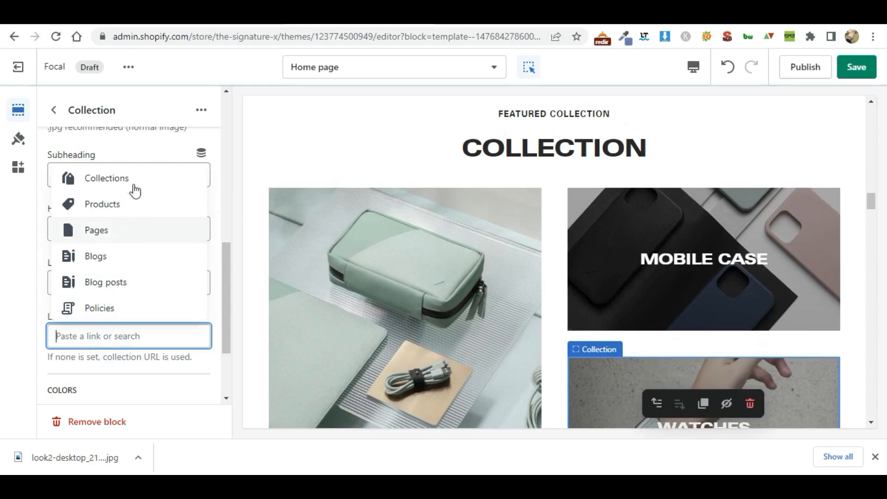
left_click(135, 177)
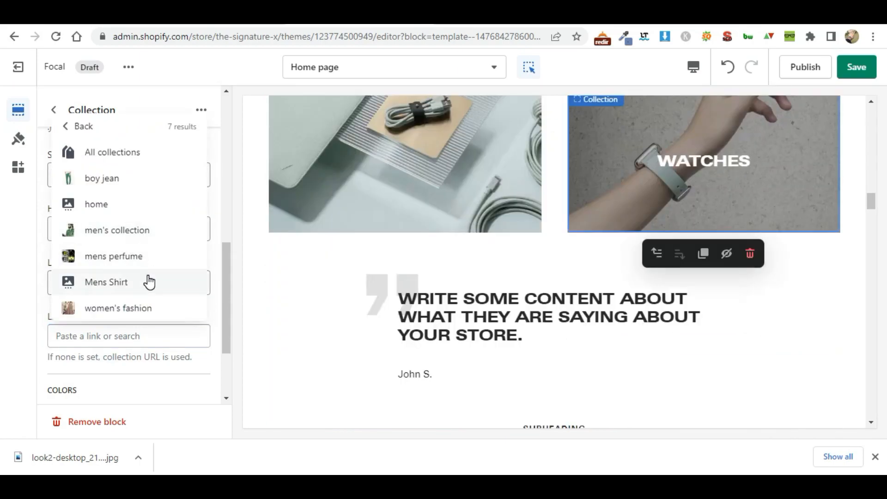
left_click(148, 281)
scroll(114, 334, "down", 2)
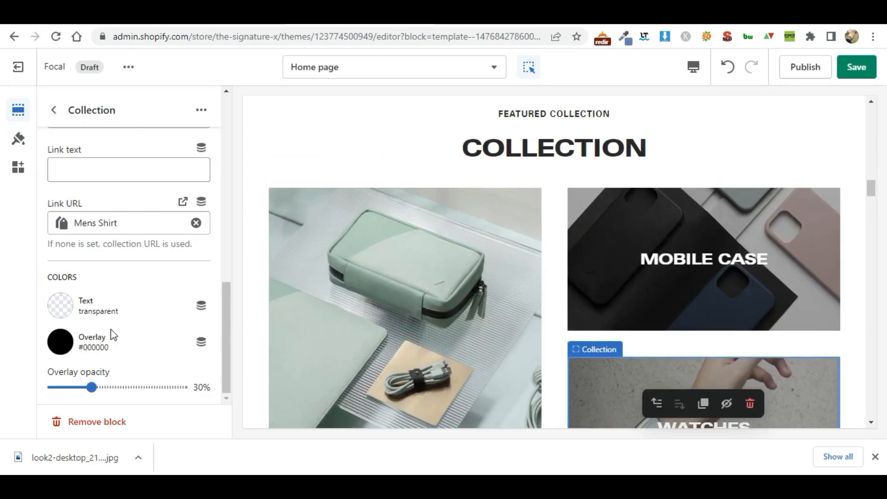
scroll(111, 331, "up", 5)
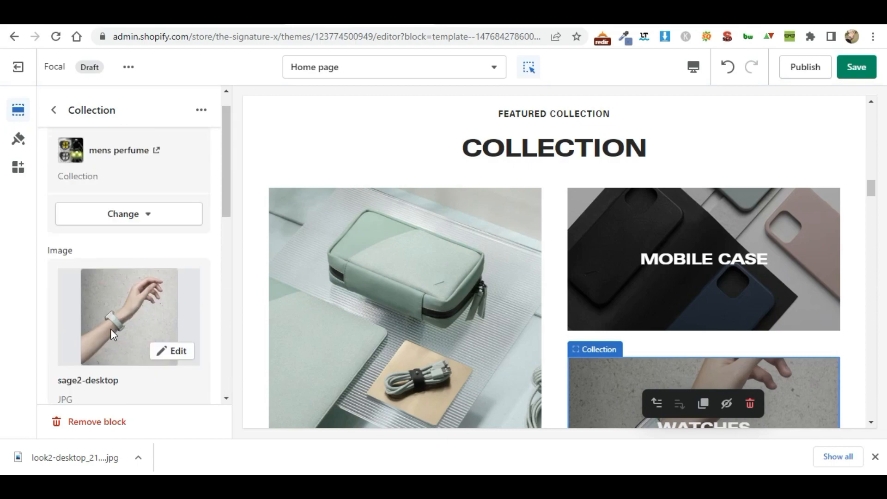
left_click(57, 111)
Step: Open the testimonial block, check its content and author fields, and return to the section list
scroll(91, 226, "down", 4)
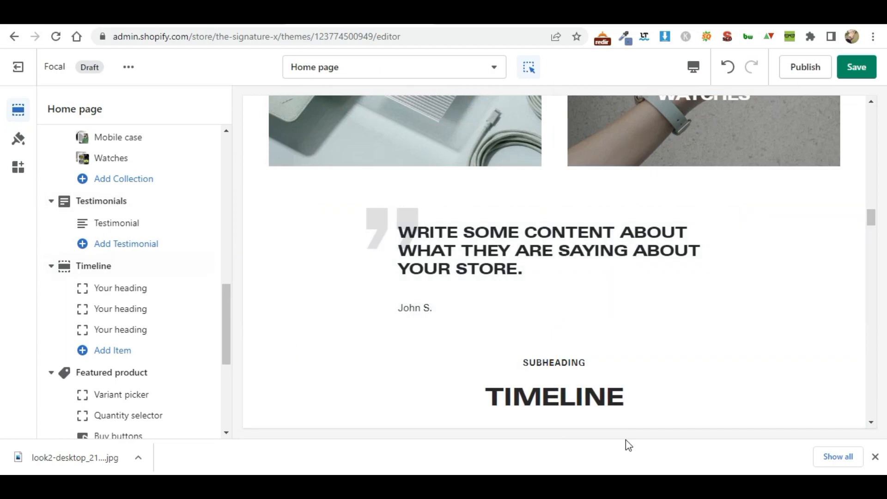
mouse_move(721, 473)
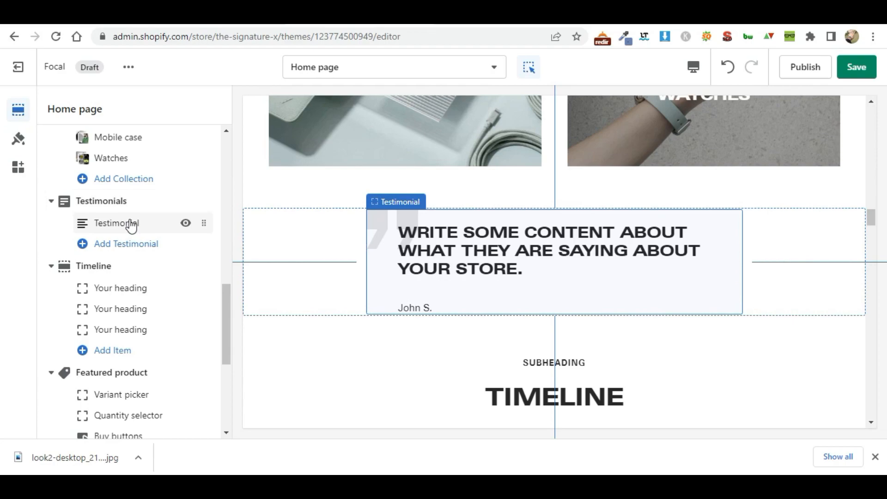
left_click(131, 225)
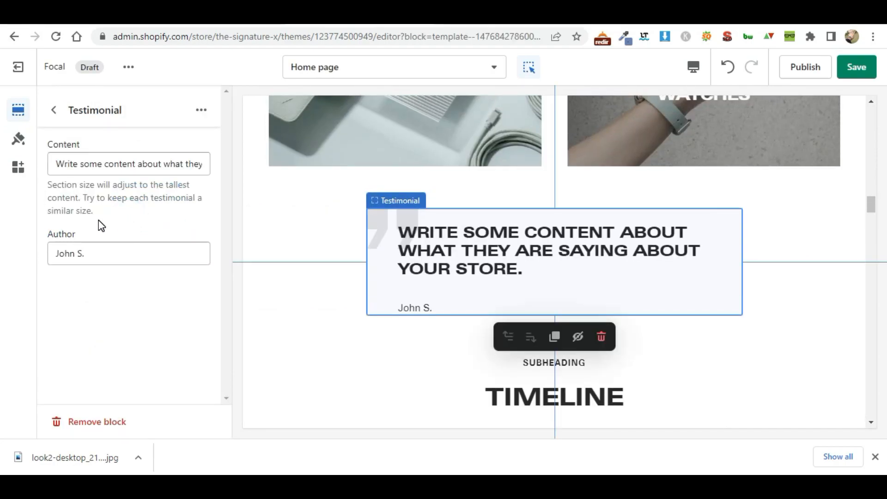
triple_click(113, 168)
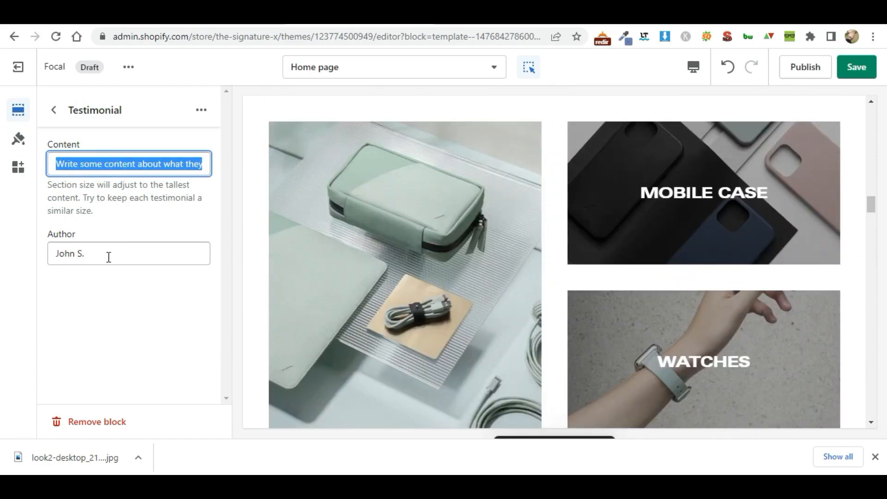
left_click(109, 253)
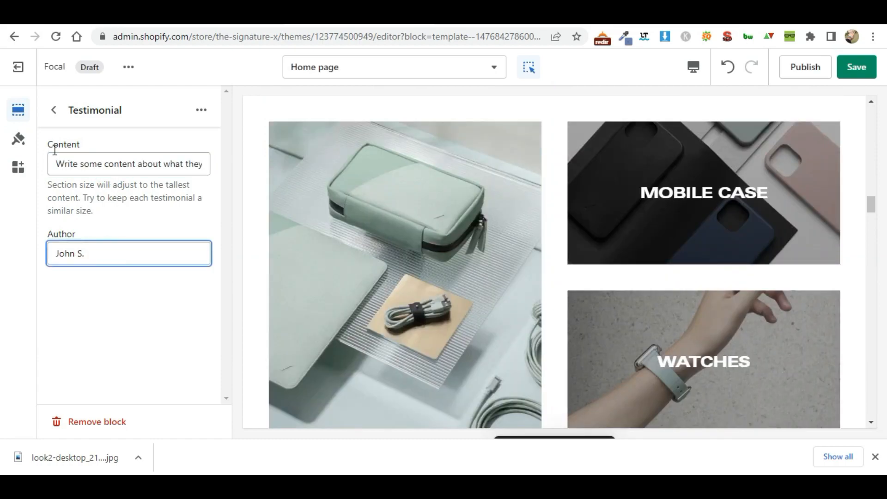
left_click(49, 110)
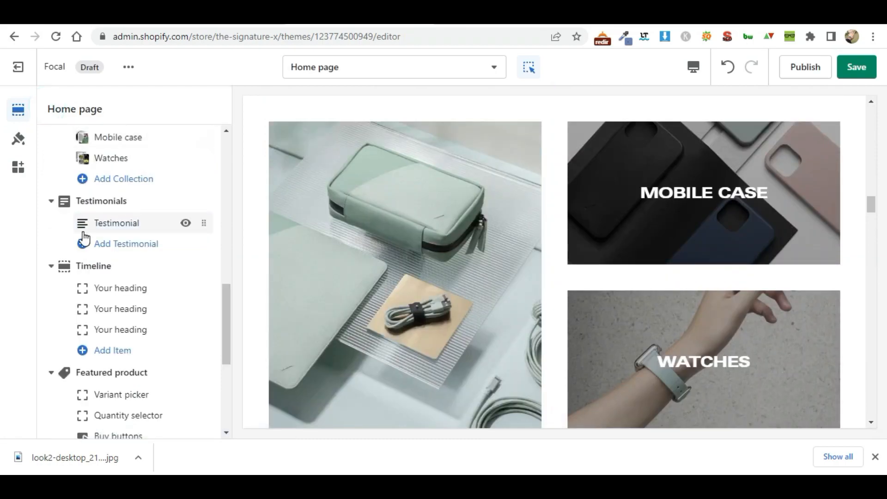
Step: Set the library image of three phone cases as the image of the first Timeline item
scroll(83, 238, "down", 2)
mouse_move(158, 179)
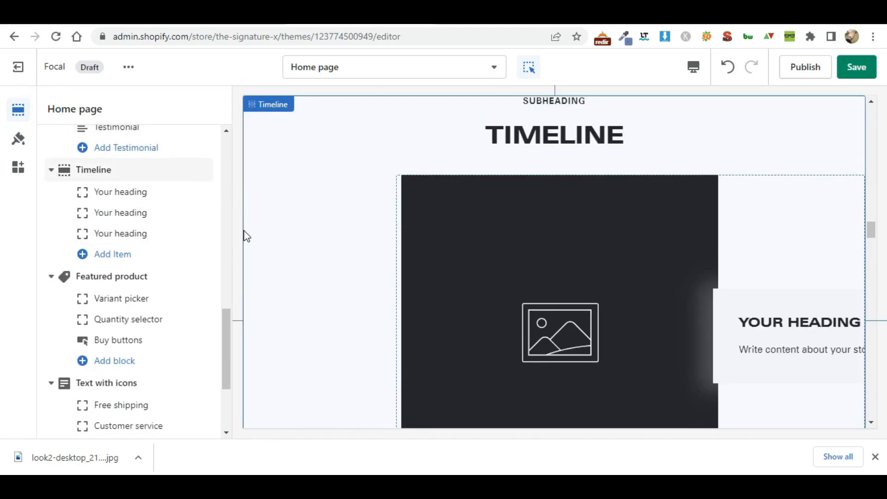
left_click(87, 191)
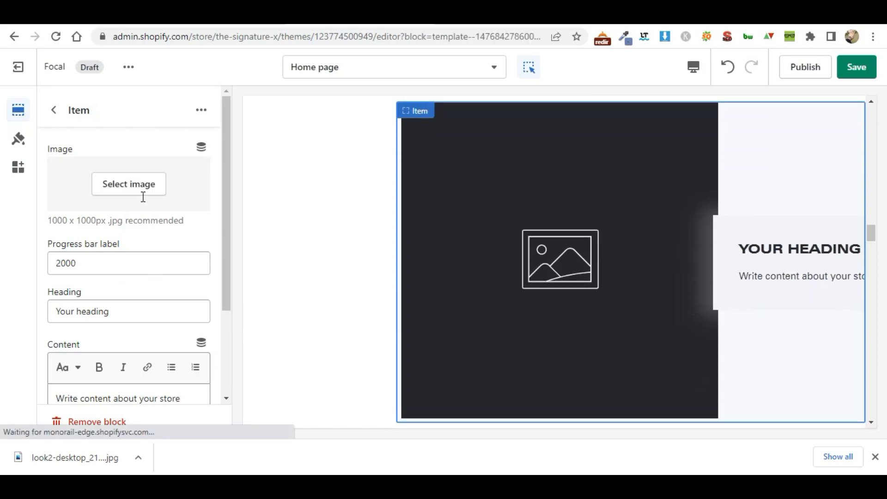
left_click(143, 189)
left_click(174, 221)
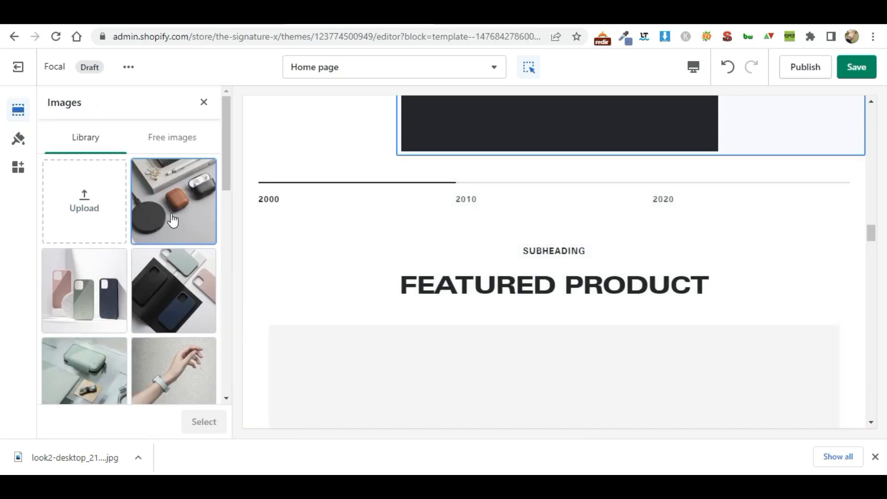
left_click(76, 300)
left_click(204, 423)
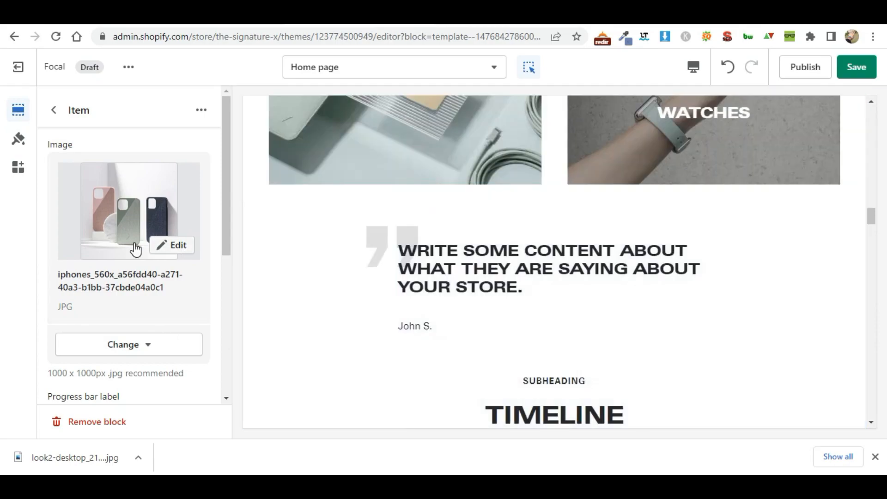
Step: Review the first Timeline item's preview, heading, content and button fields, and return to the section list
scroll(115, 312, "down", 3)
scroll(521, 301, "down", 5)
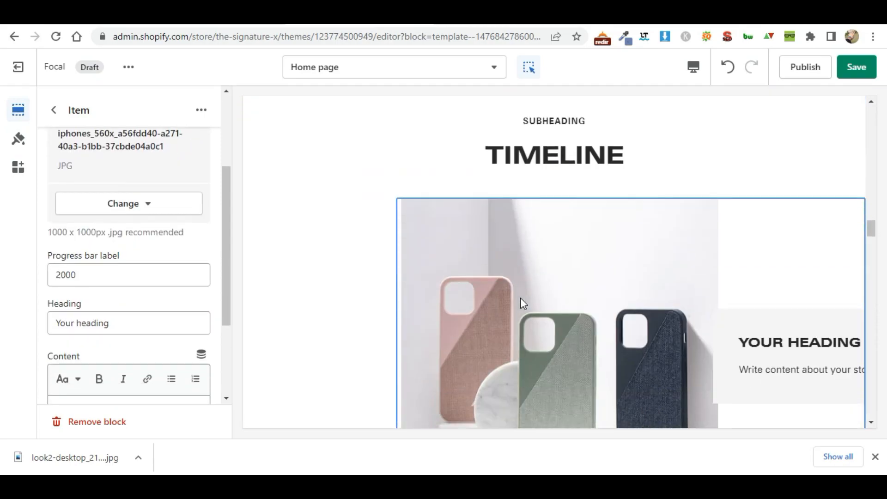
scroll(149, 229, "down", 3)
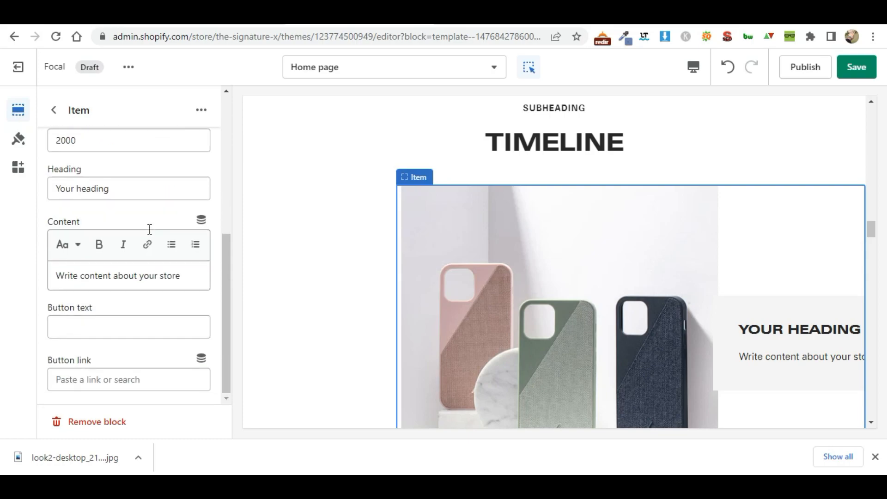
left_click_drag(124, 273, 90, 274)
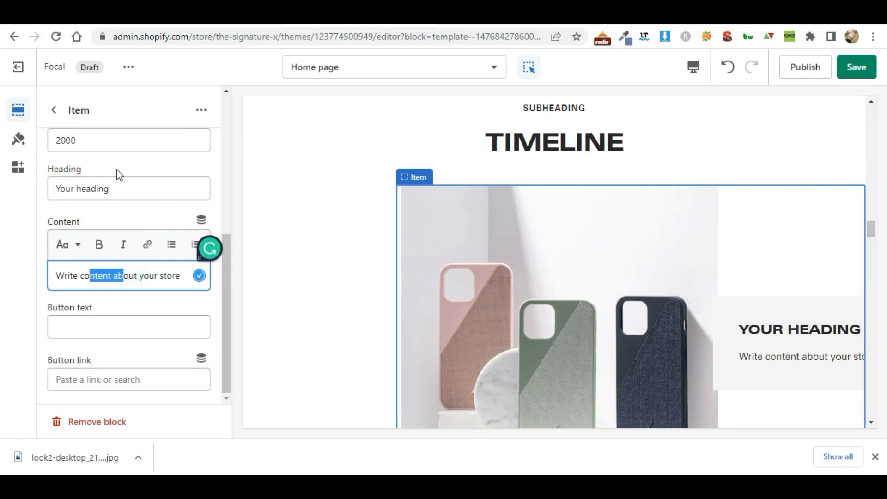
left_click_drag(119, 188, 68, 189)
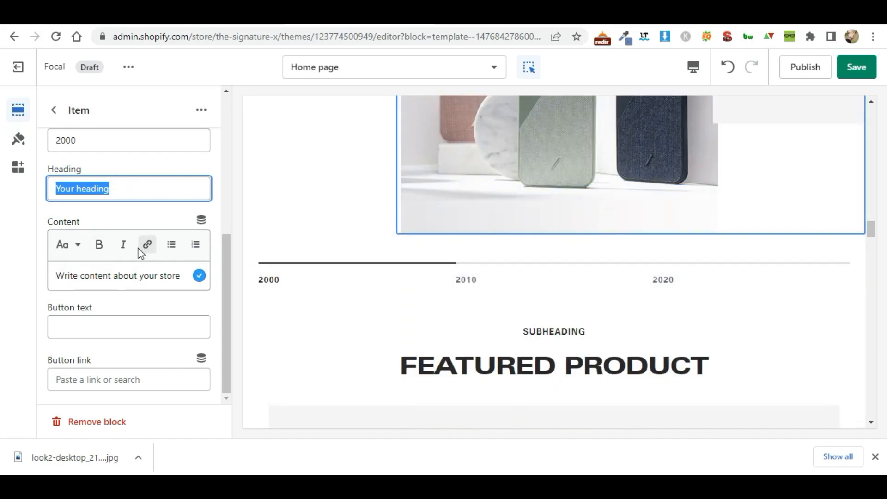
left_click(53, 111)
Step: Assign the 2022 men's casual shoes product to the Featured product section
scroll(107, 224, "down", 3)
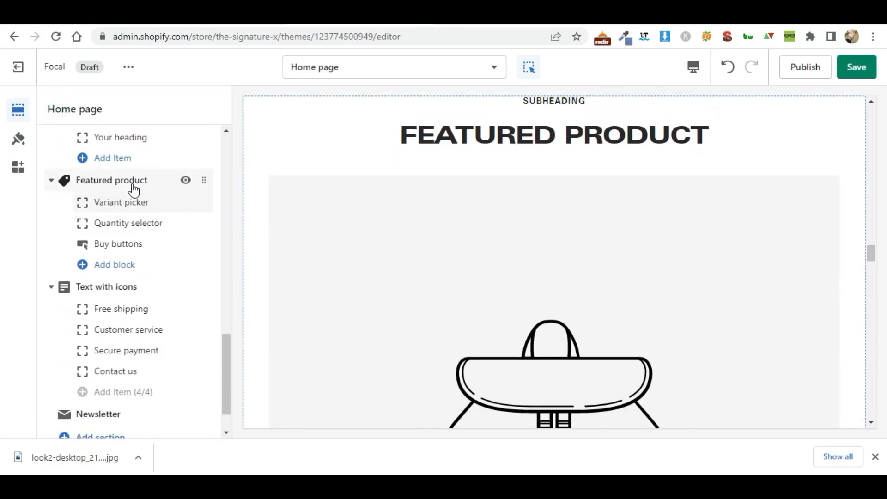
left_click(132, 184)
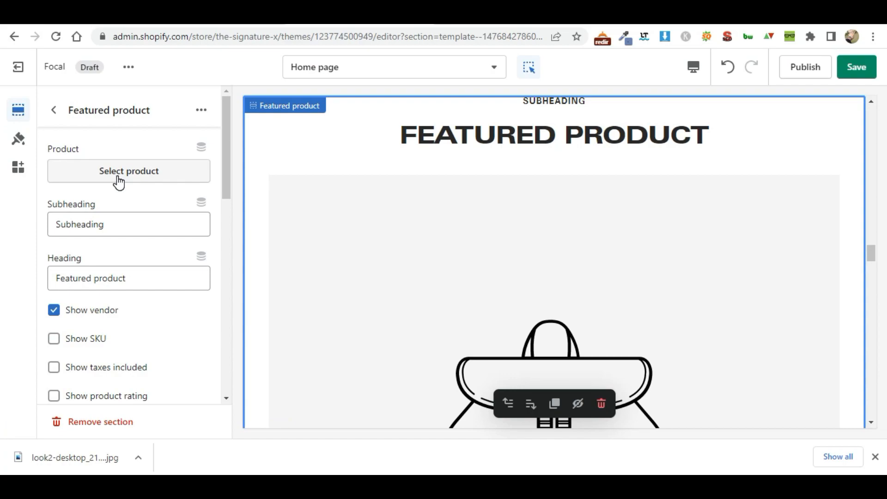
left_click(119, 181)
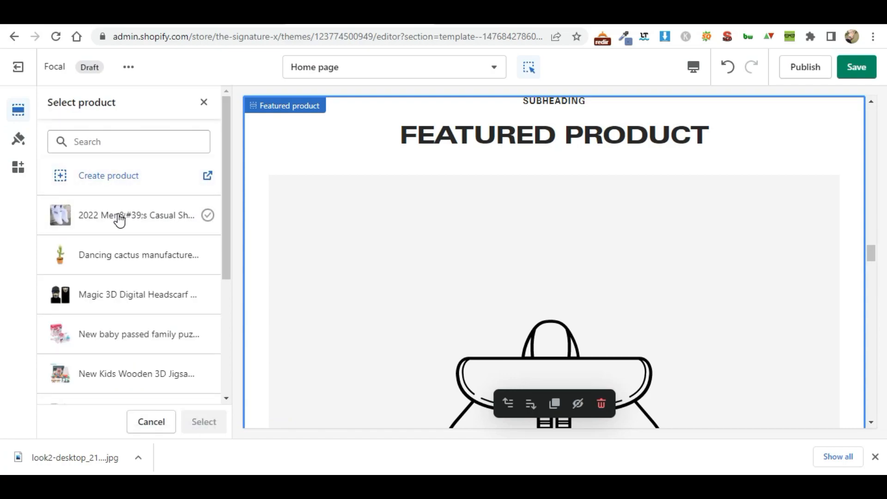
left_click(119, 220)
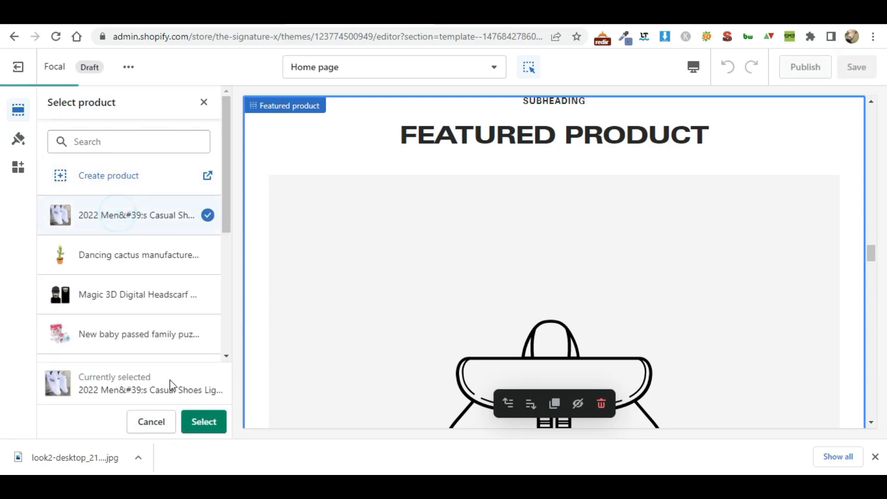
left_click(202, 421)
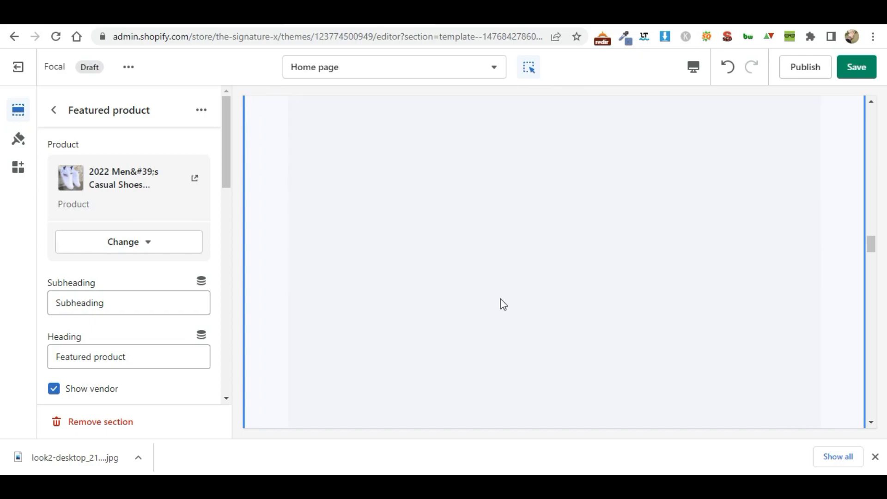
Step: Examine the Featured product preview, including its images, variant options, quantity selector and buy buttons, along with the section settings
scroll(494, 293, "down", 10)
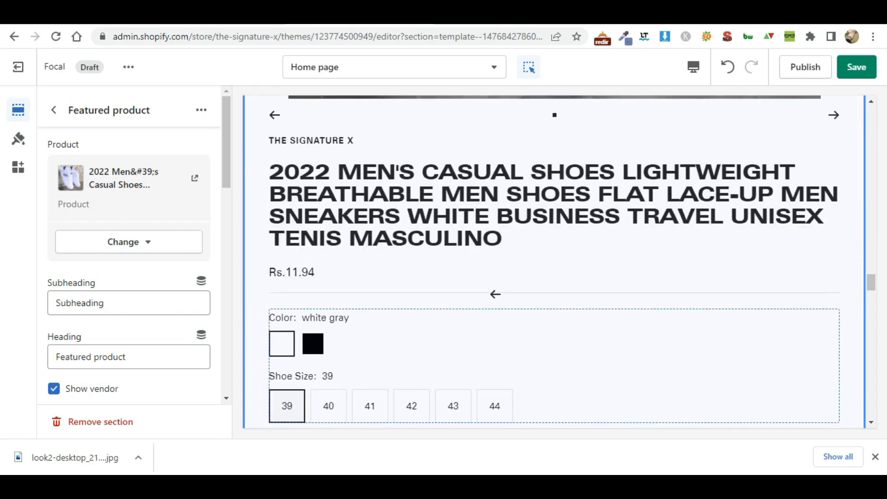
scroll(415, 226, "down", 3)
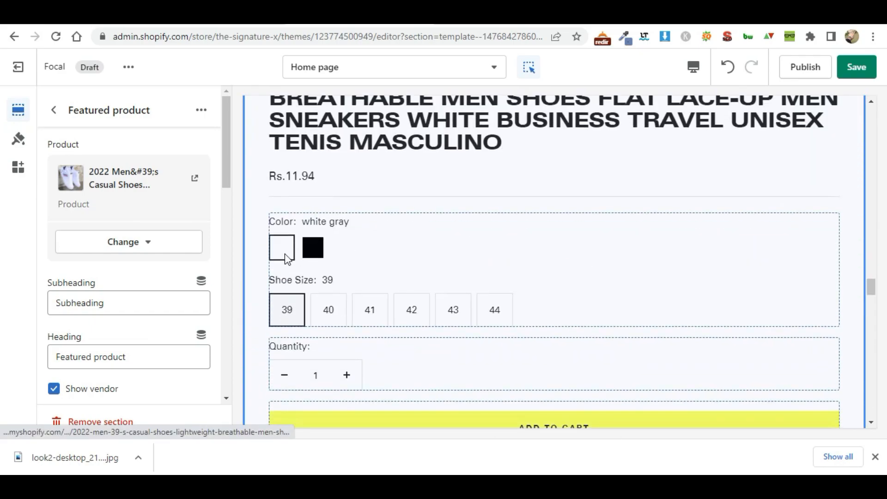
scroll(373, 305, "down", 3)
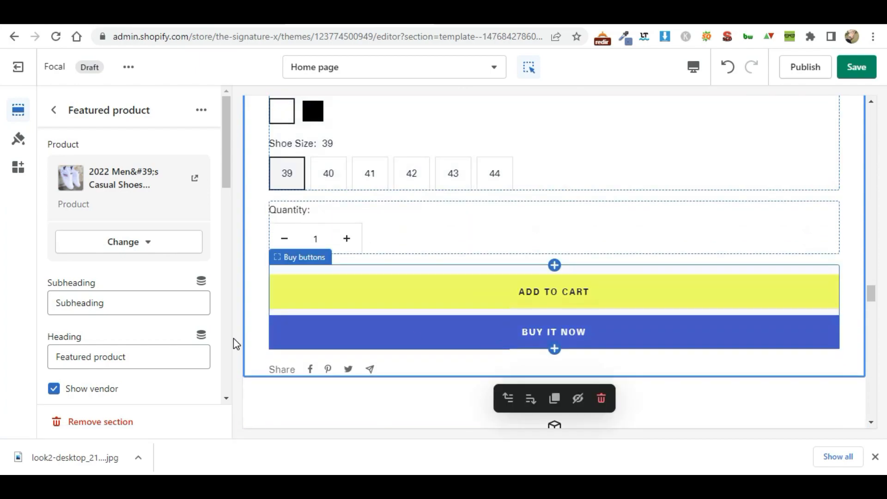
scroll(150, 297, "down", 2)
scroll(150, 295, "down", 2)
scroll(149, 294, "up", 1)
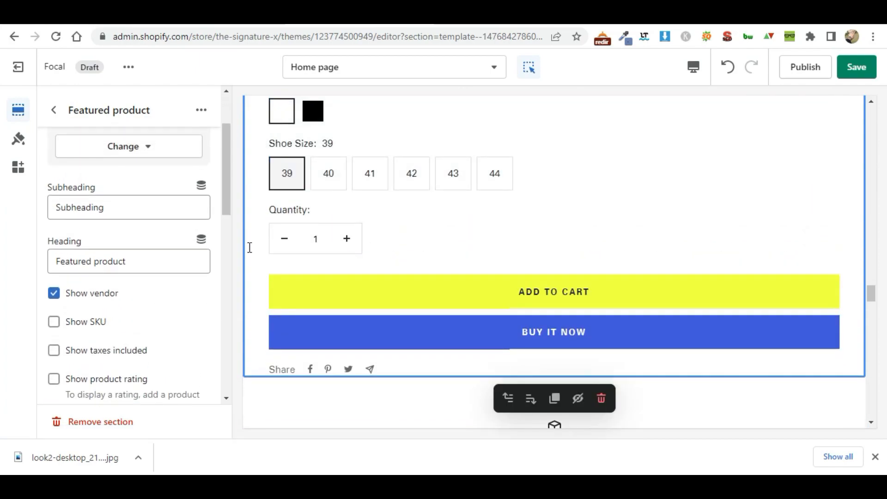
scroll(445, 216, "up", 5)
scroll(445, 215, "up", 3)
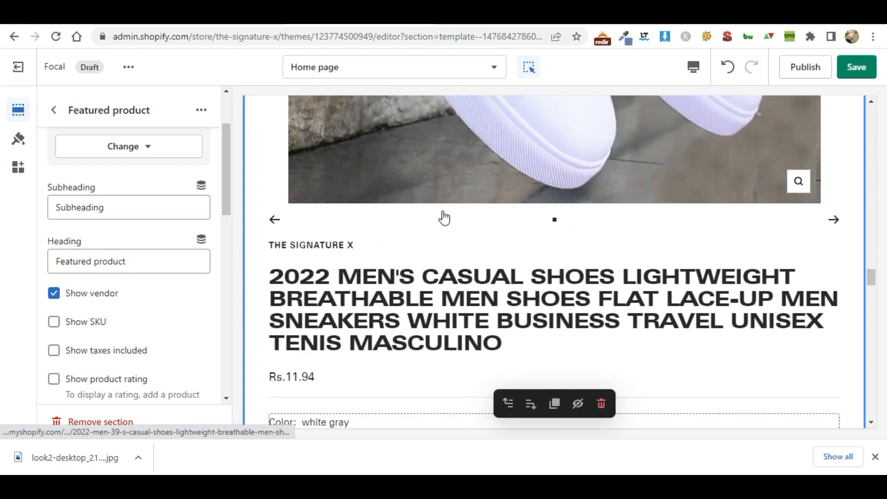
scroll(443, 212, "up", 3)
scroll(437, 207, "up", 5)
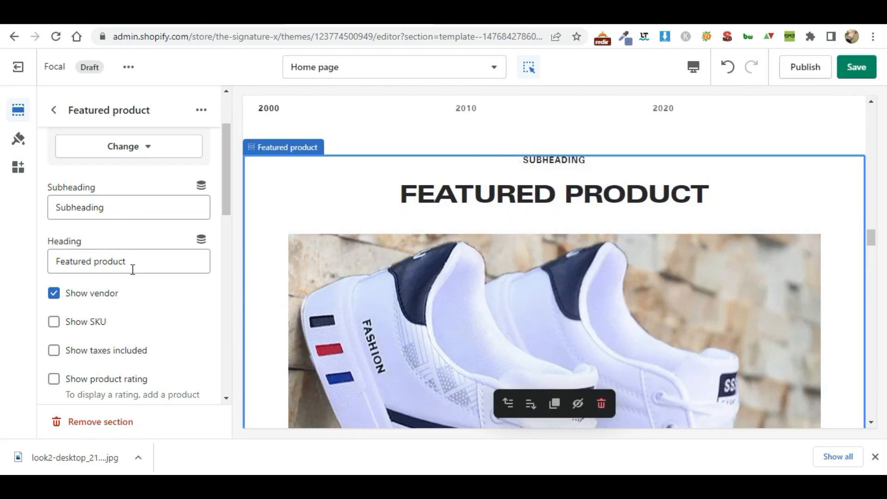
Step: Set the Featured product section's subheading to "hot product", return to the section list and save the theme changes
left_click_drag(73, 204, 14, 203)
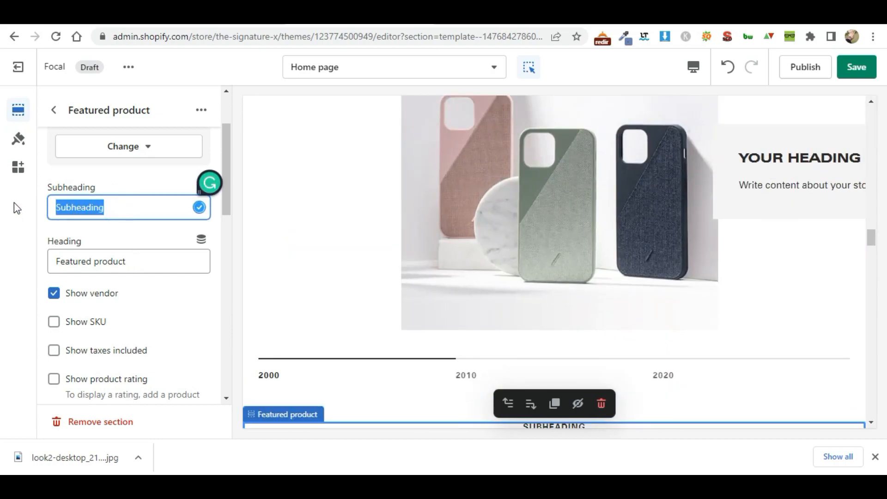
type("ho")
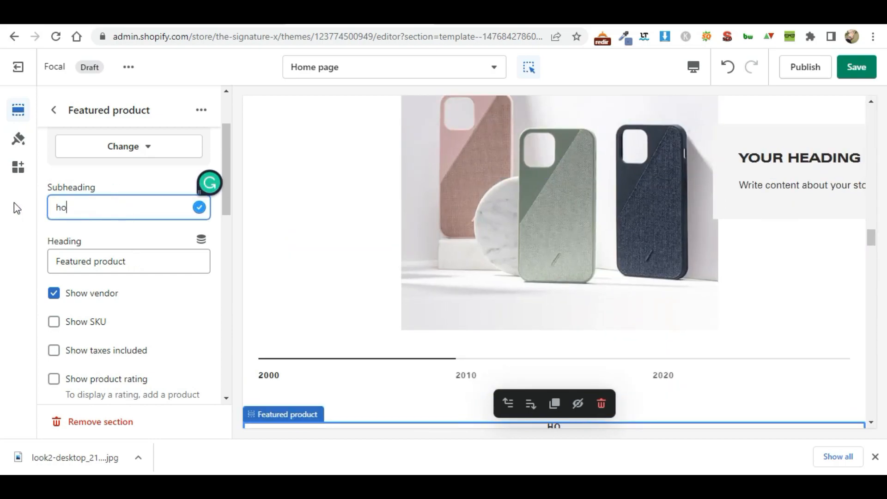
type("t product")
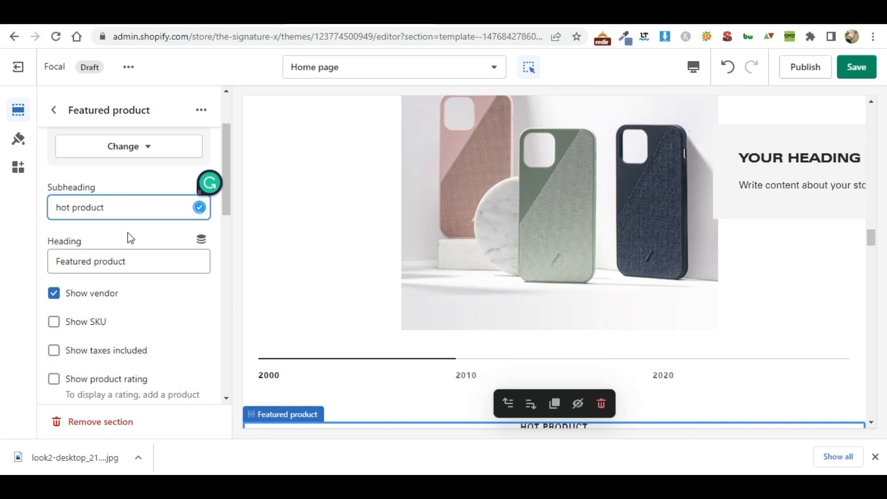
scroll(127, 233, "down", 10)
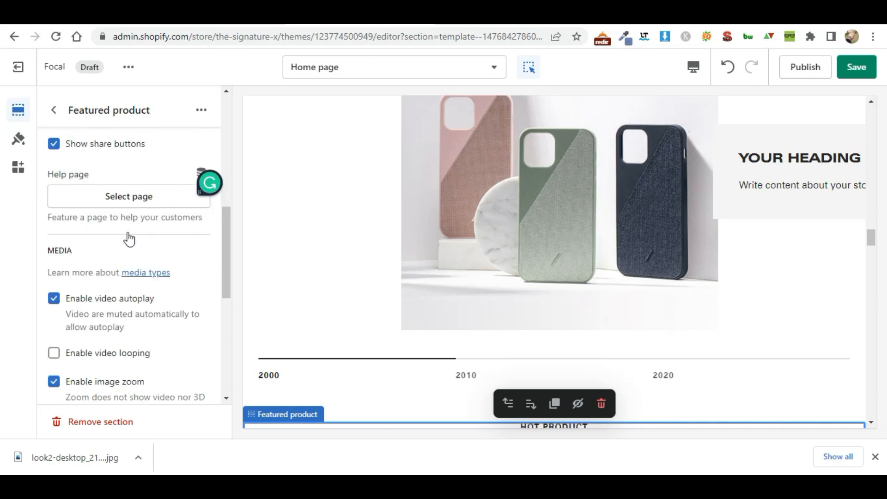
left_click(58, 120)
left_click(856, 67)
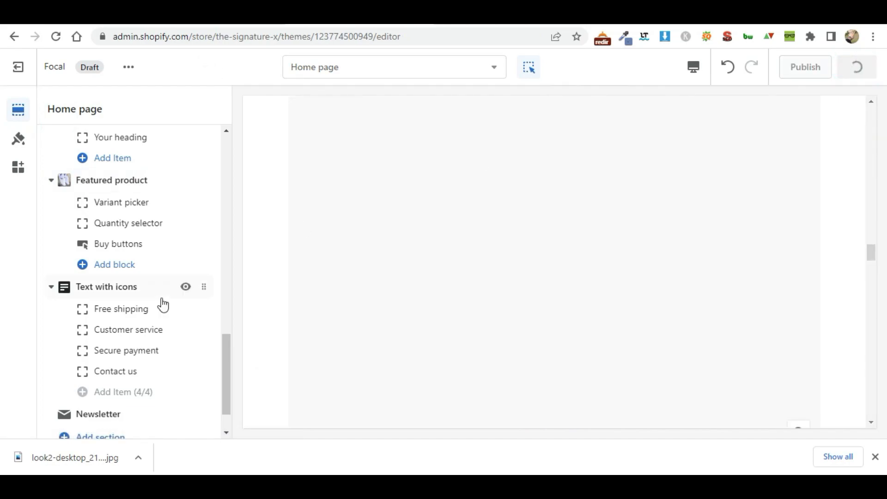
Step: Set the library image of the charging pad and AirPods cases as the Newsletter section's image
scroll(163, 305, "down", 2)
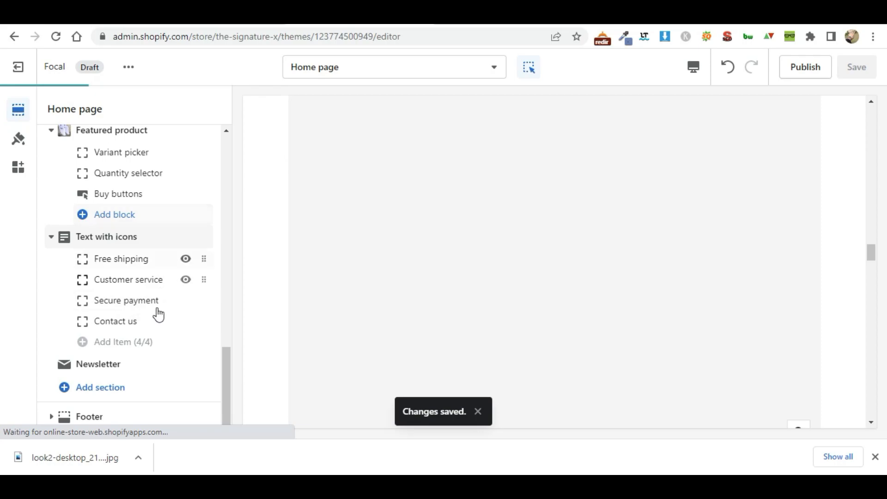
left_click(131, 364)
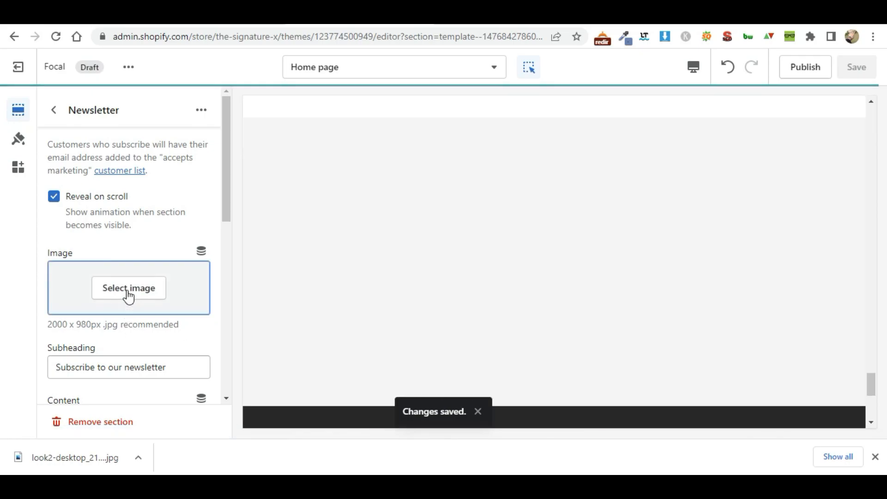
left_click(127, 290)
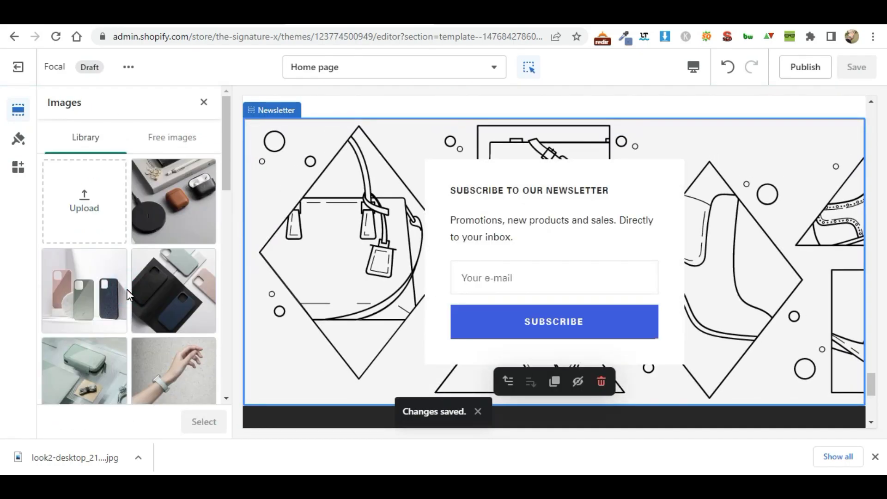
left_click(173, 225)
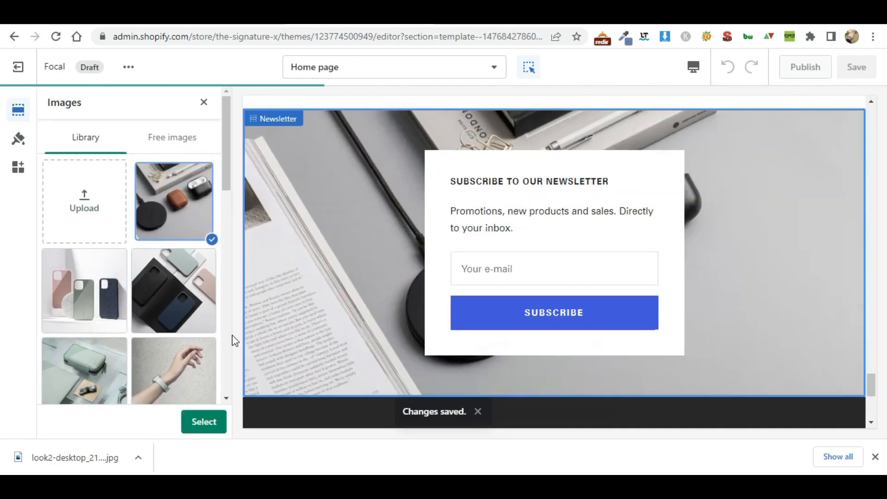
left_click(206, 429)
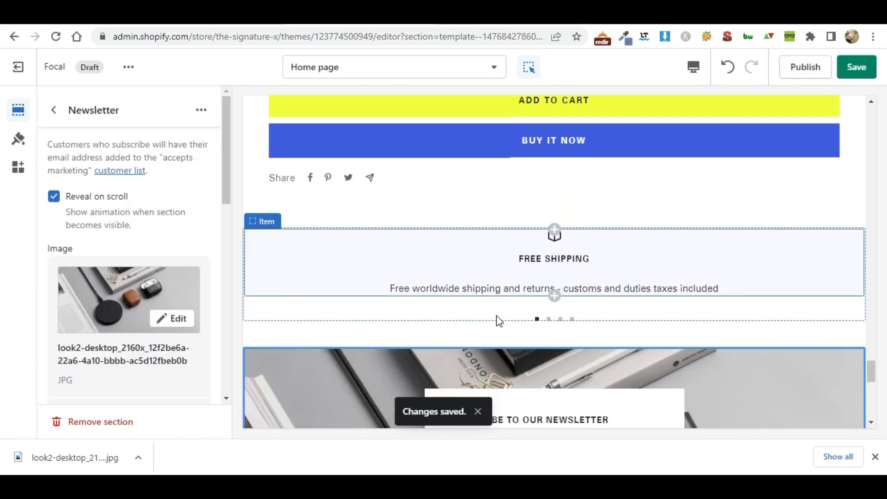
Step: Examine the Newsletter and footer previews and the Newsletter's content, text position, alignment and color settings, and return to the section list
scroll(472, 280, "down", 3)
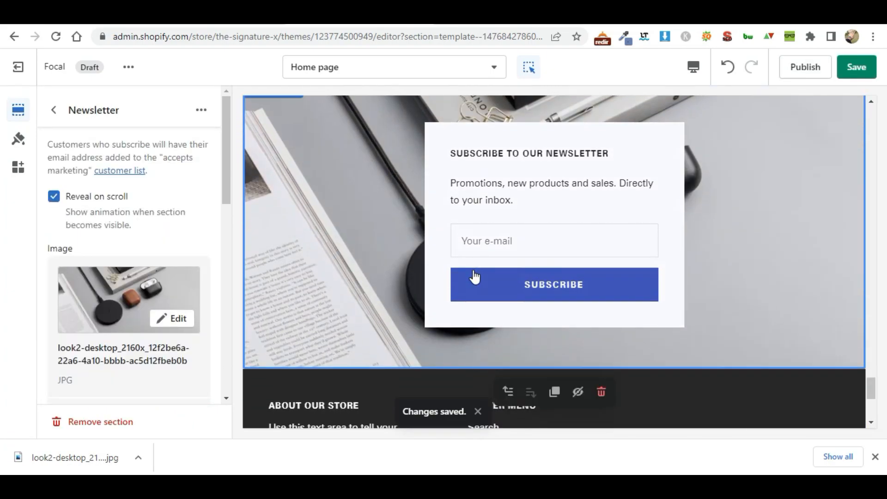
scroll(473, 278, "up", 2)
scroll(474, 278, "down", 3)
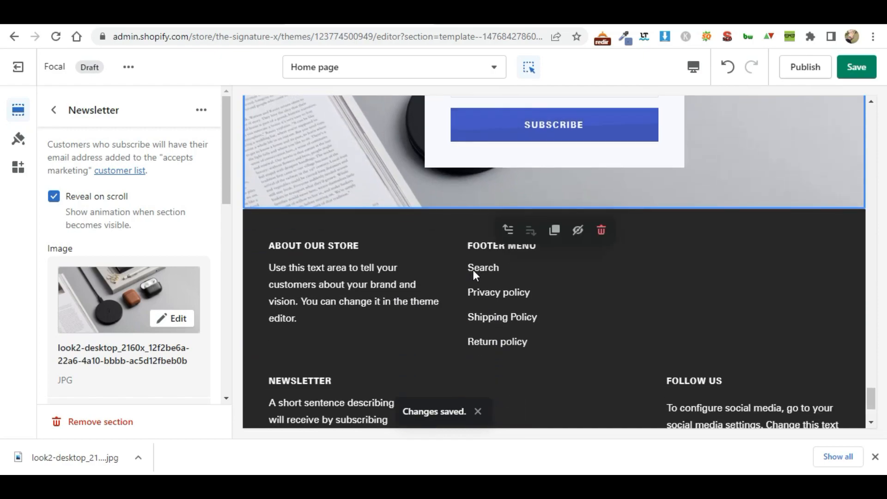
scroll(474, 273, "up", 2)
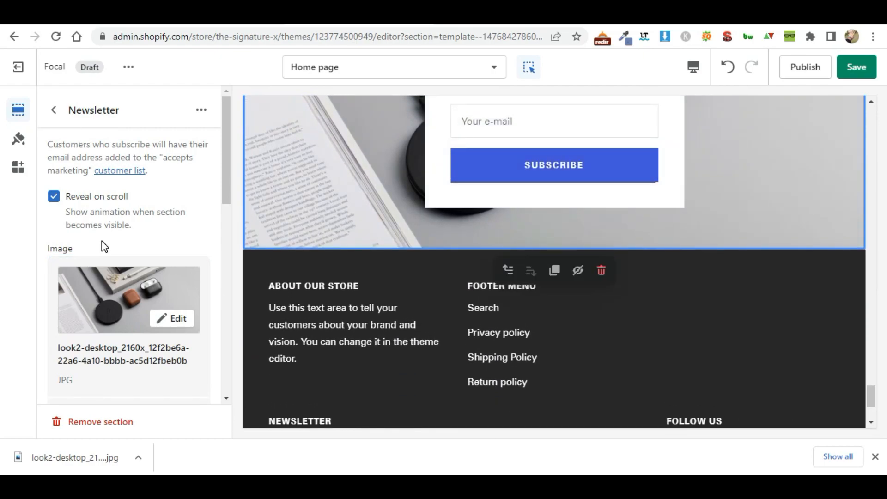
scroll(131, 318, "down", 8)
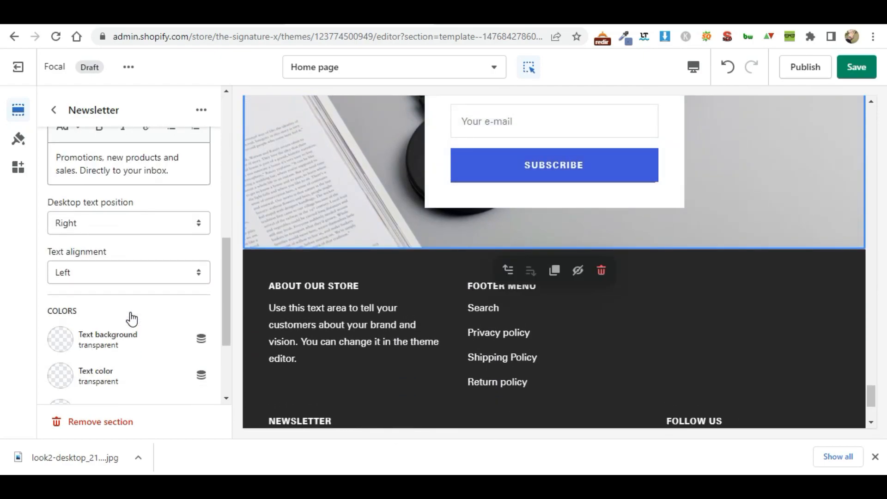
scroll(131, 318, "down", 3)
scroll(131, 319, "up", 4)
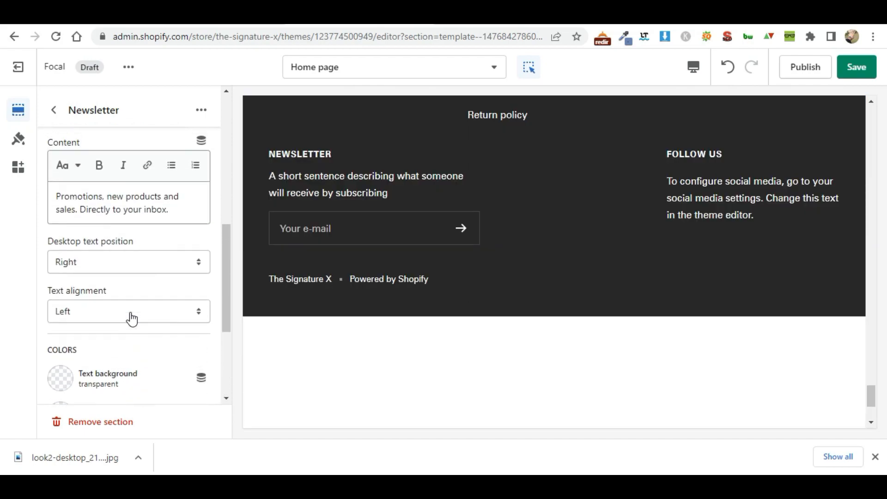
scroll(132, 318, "up", 1)
scroll(133, 318, "up", 8)
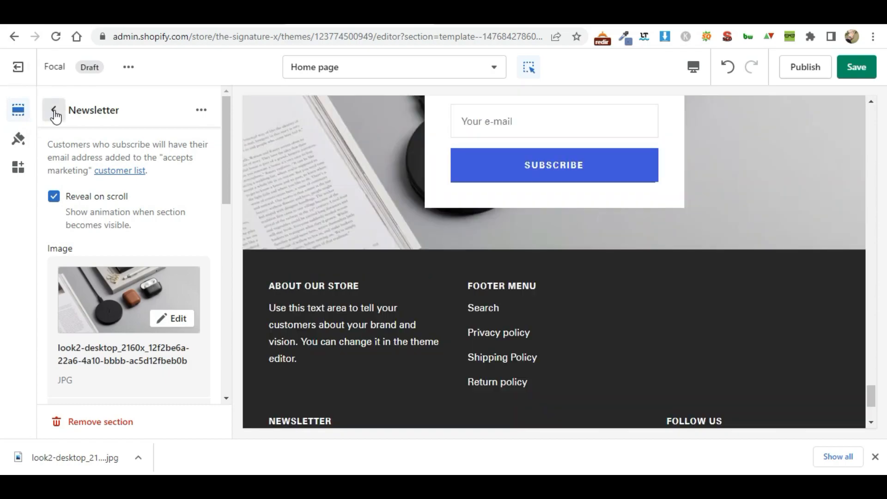
left_click(55, 110)
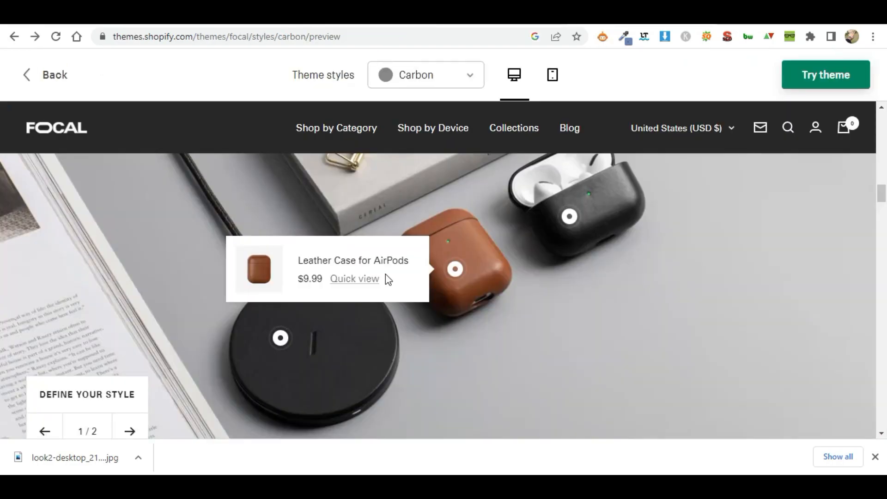
Step: Switch to the Carbon demo and review the rest of its home page down to the footer
scroll(386, 277, "down", 15)
scroll(387, 280, "down", 20)
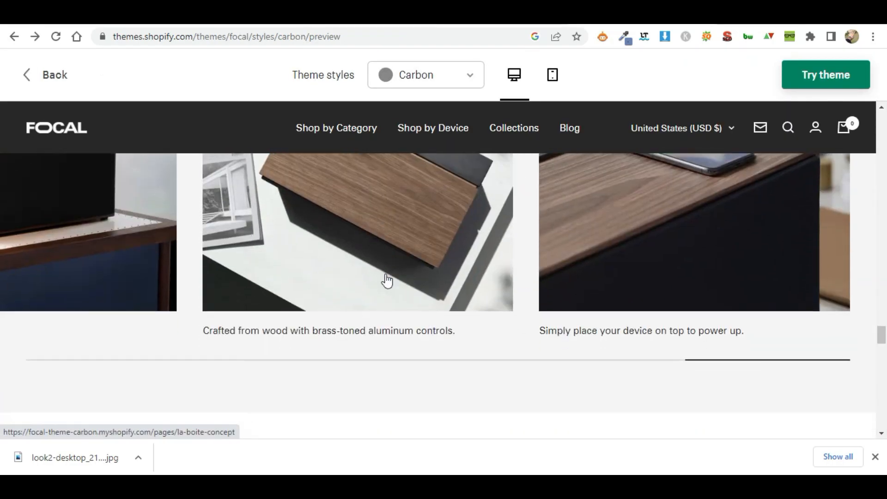
scroll(385, 274, "down", 4)
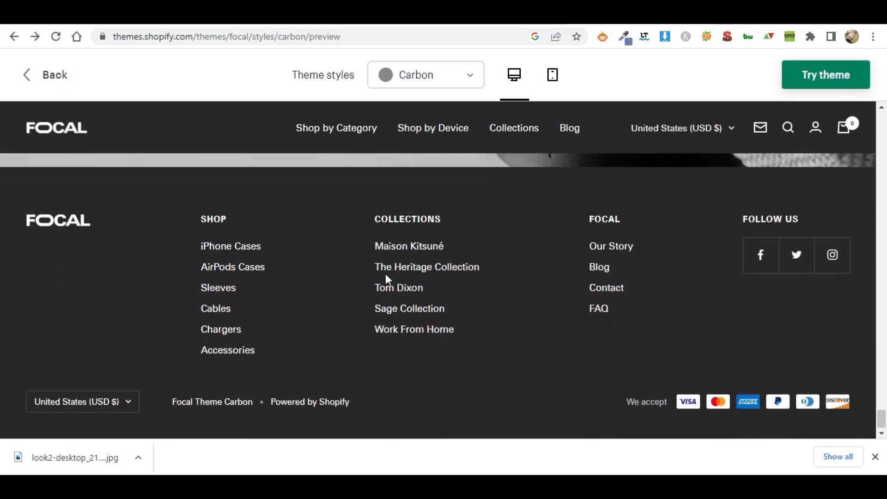
scroll(385, 275, "up", 10)
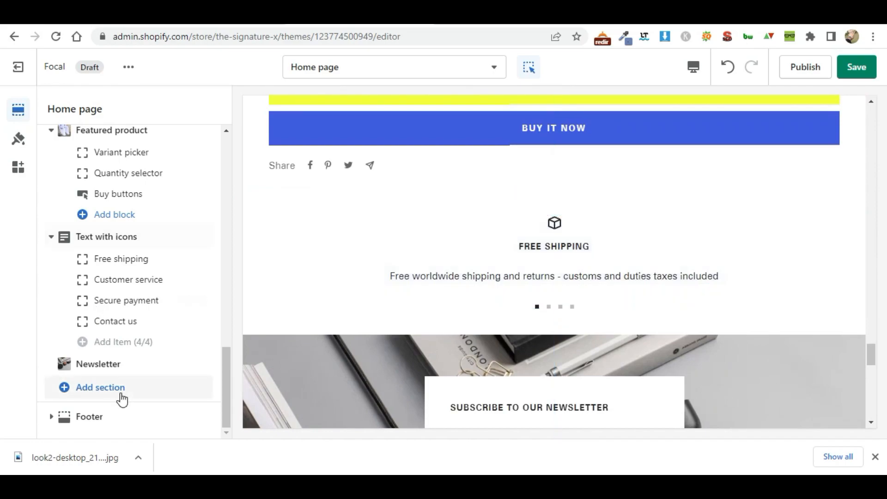
Step: Return to the theme editor and add a Logo list section below the Newsletter, expanding the list of available sections
left_click(121, 396)
scroll(331, 337, "down", 4)
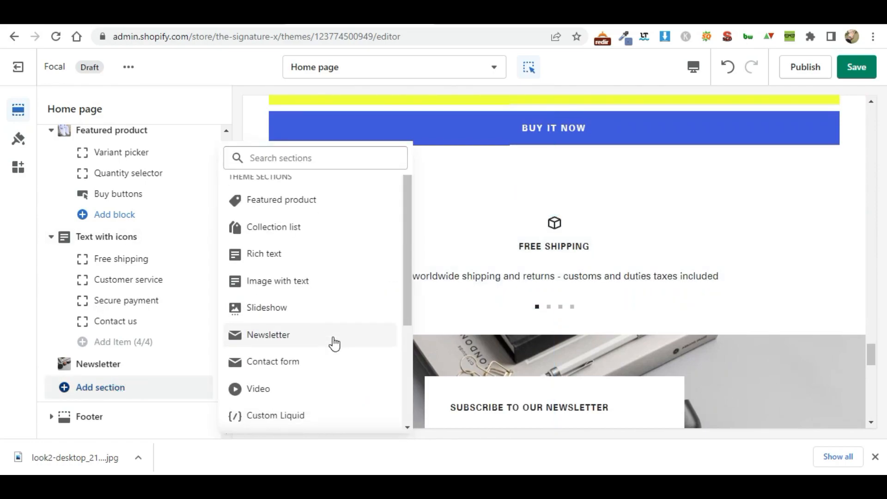
scroll(332, 342, "up", 4)
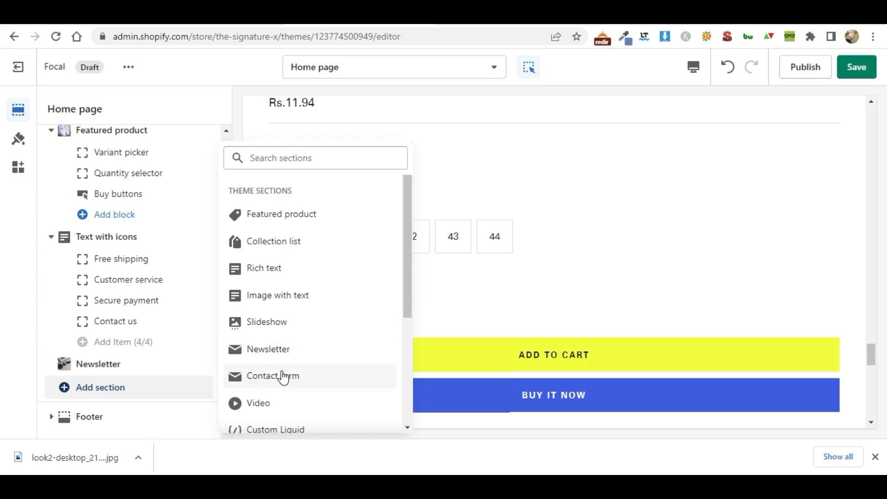
scroll(283, 378, "down", 2)
scroll(283, 378, "down", 2)
left_click(294, 301)
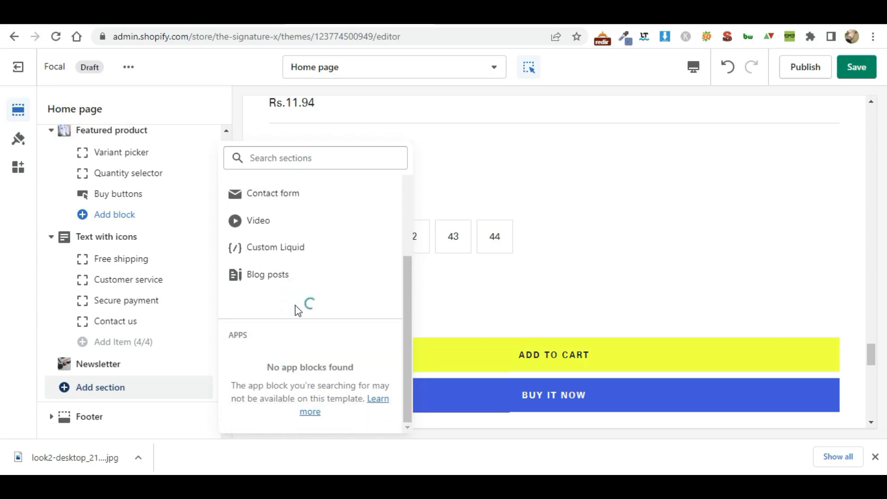
scroll(296, 311, "down", 5)
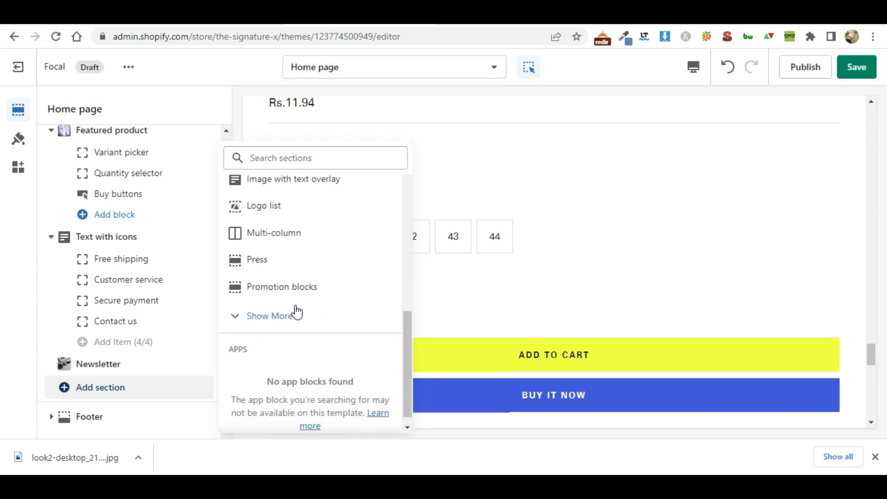
scroll(296, 311, "up", 1)
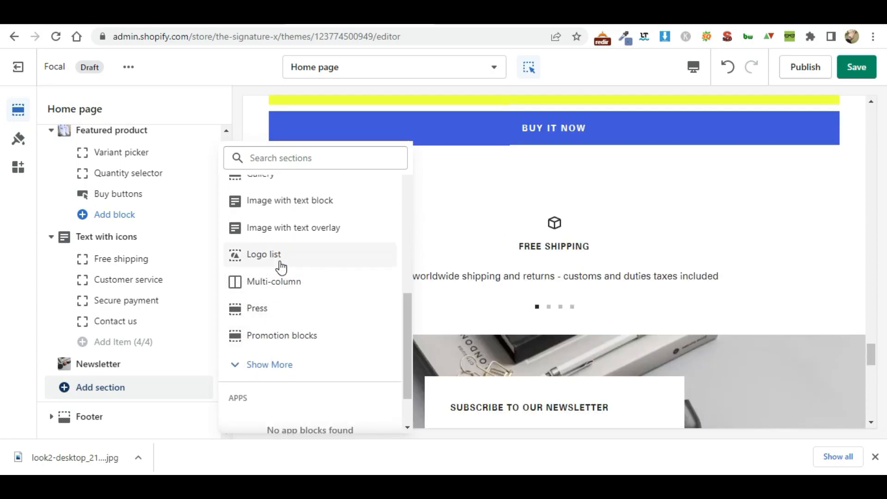
scroll(281, 267, "up", 3)
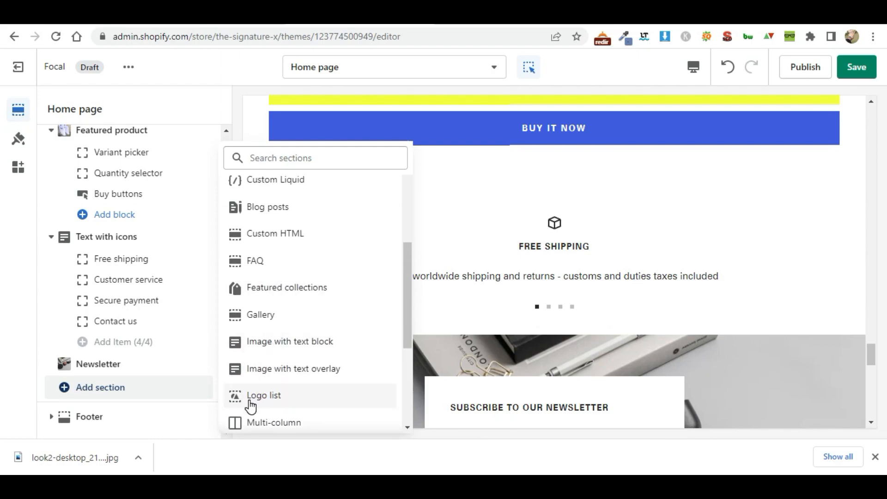
left_click(249, 400)
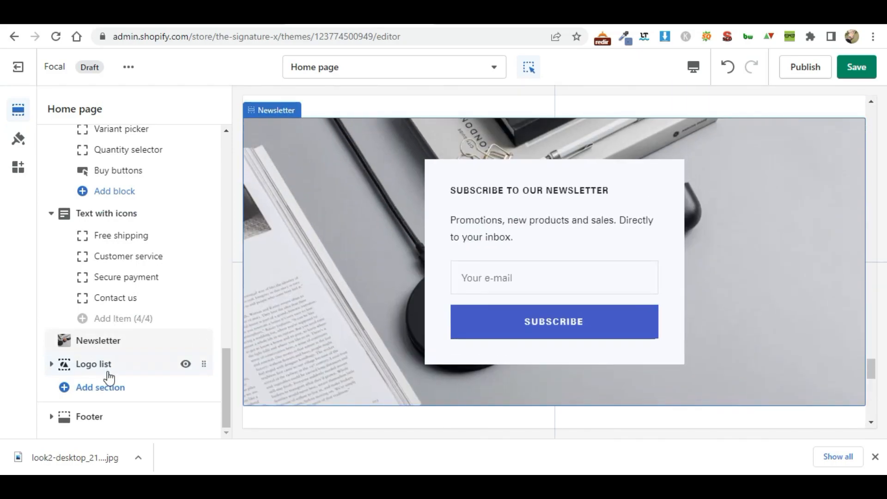
Step: Review the Logo list section's heading, button, stacking and color settings, and return to the section list
left_click(107, 365)
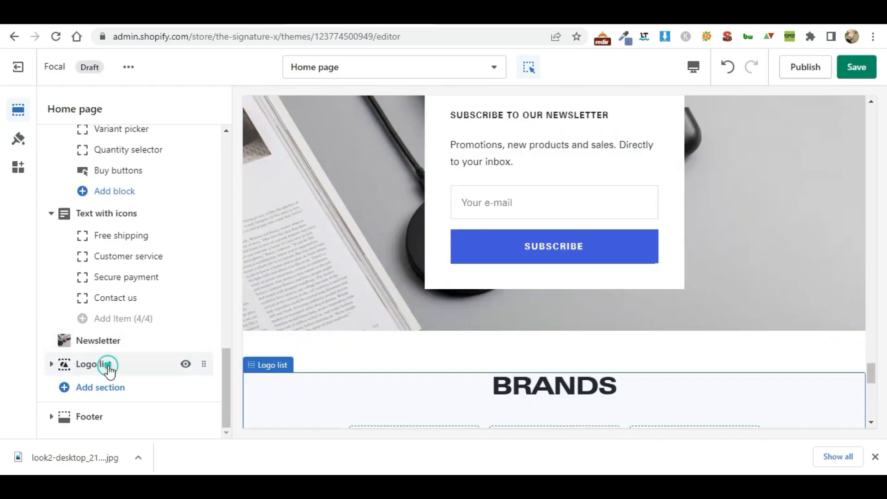
scroll(107, 257, "down", 7)
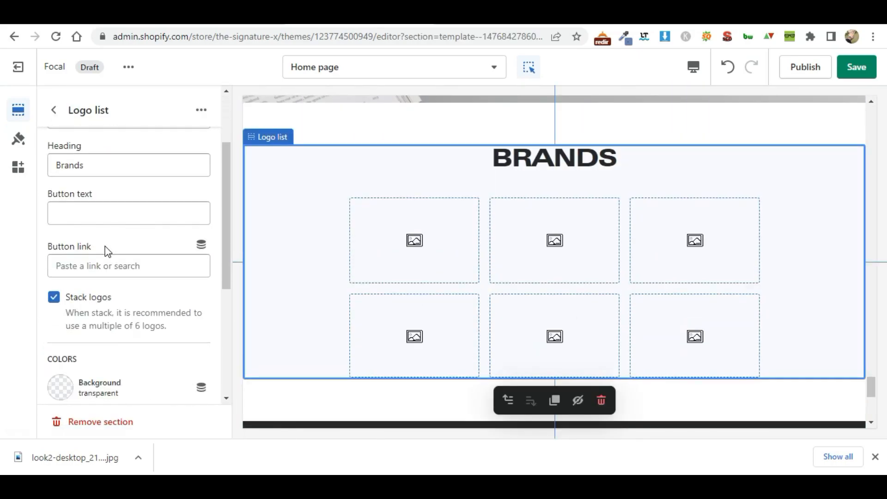
scroll(107, 252, "up", 6)
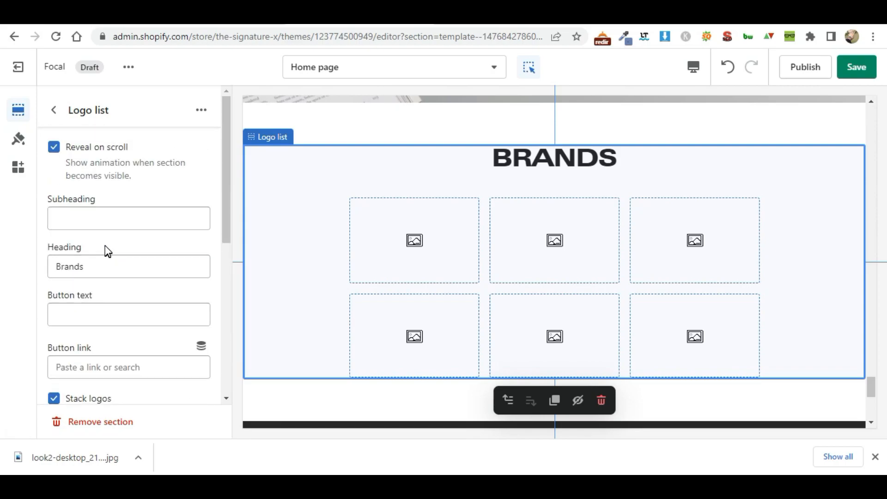
scroll(104, 196, "down", 7)
scroll(109, 277, "up", 7)
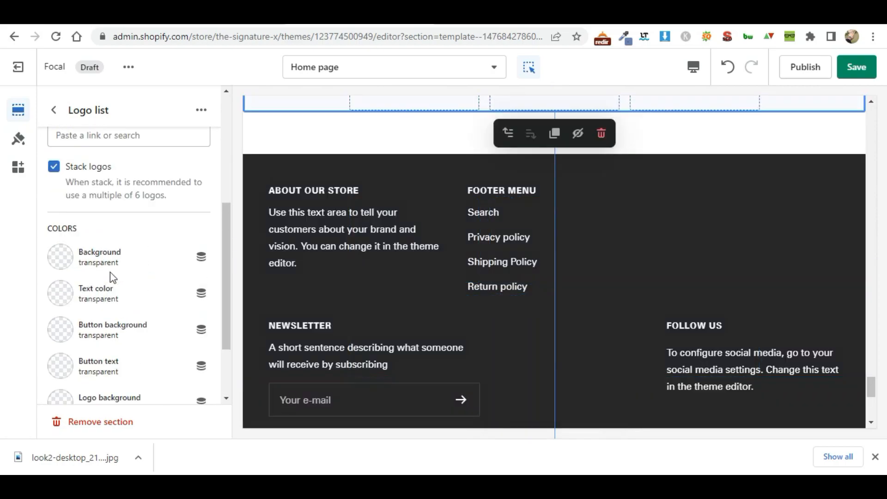
left_click(55, 110)
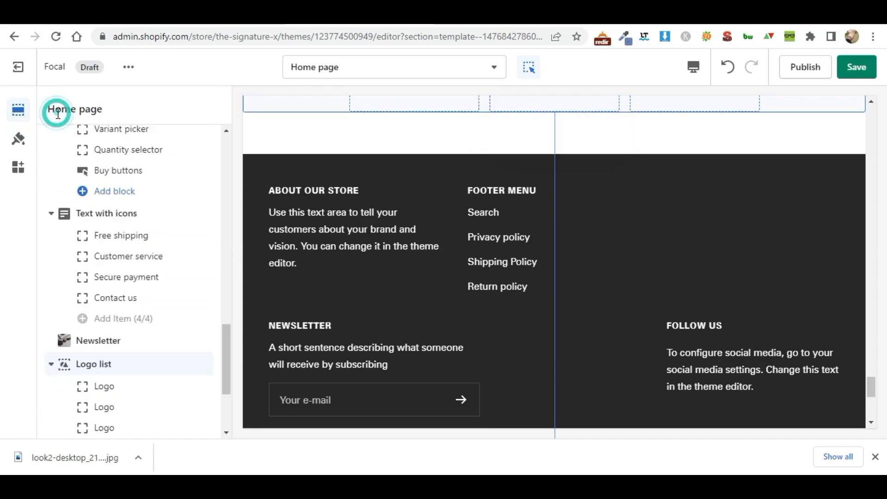
Step: Set the first logo in the Logo list section to the Signature_X image and return to the section list
scroll(141, 377, "down", 2)
scroll(142, 380, "down", 2)
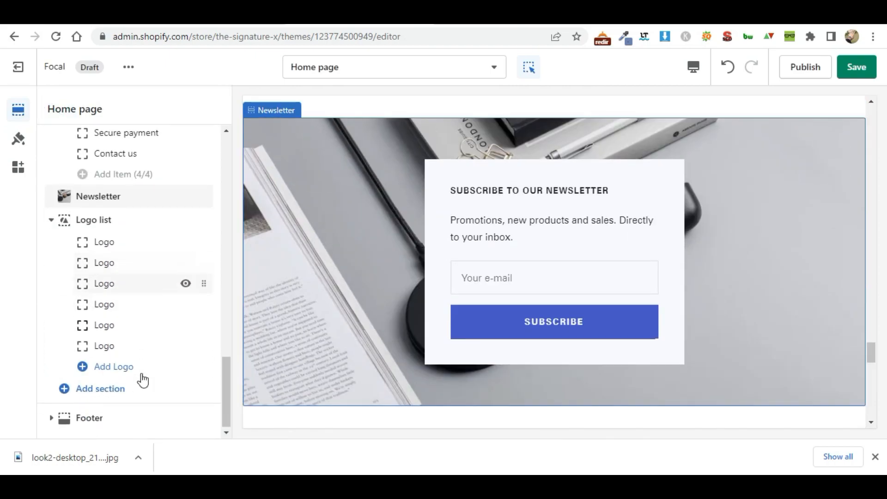
left_click(112, 242)
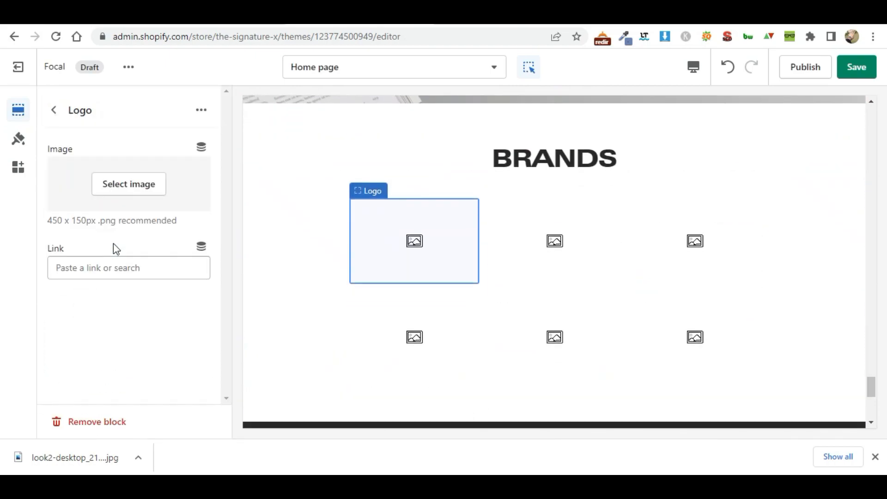
left_click(128, 193)
scroll(128, 282, "down", 8)
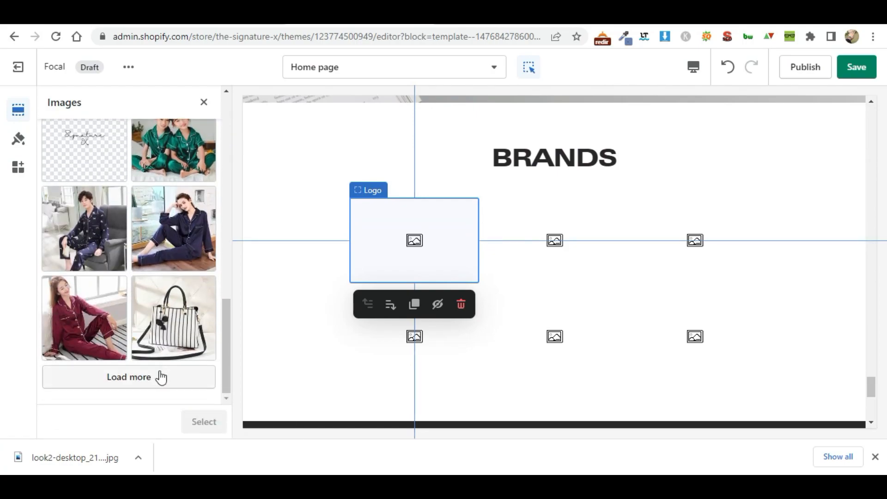
left_click(88, 157)
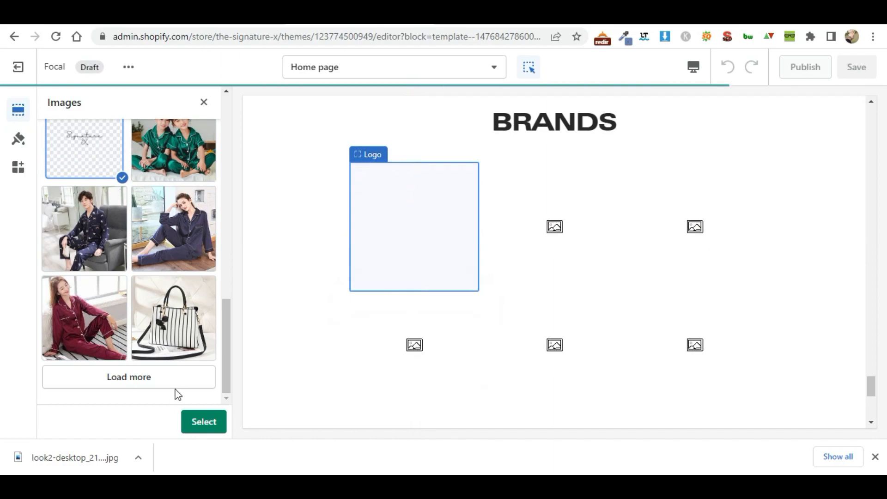
left_click(194, 429)
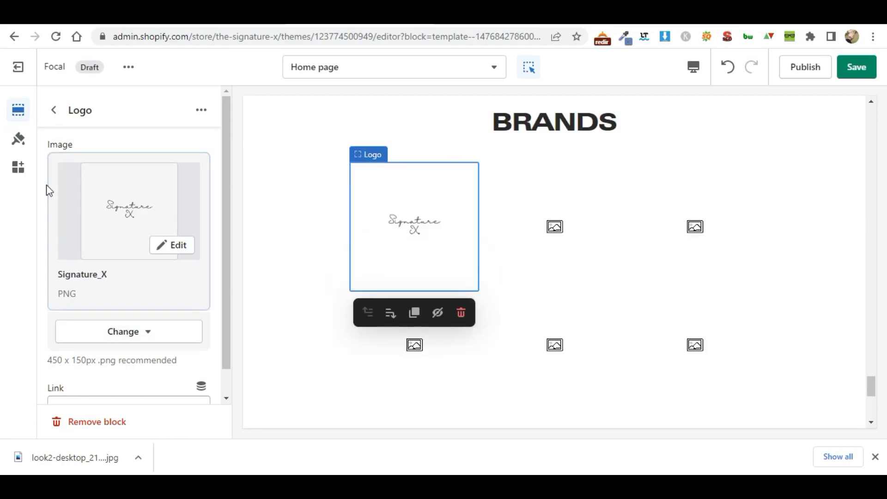
left_click(56, 109)
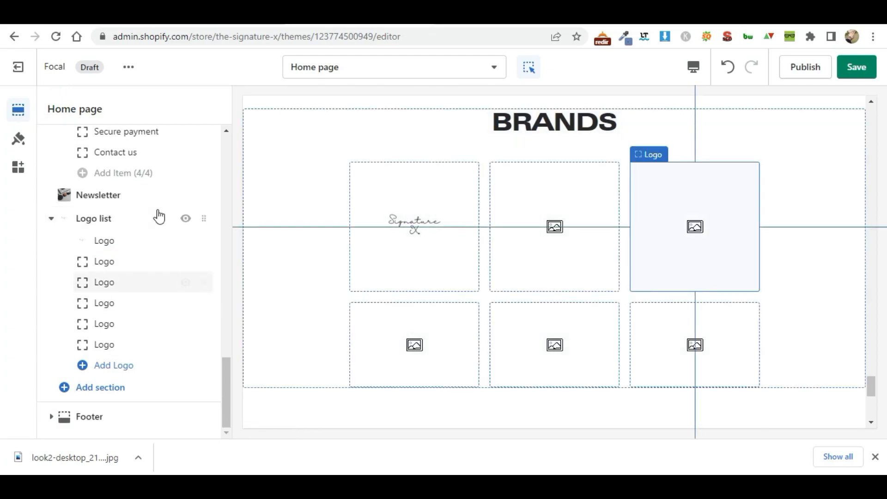
Step: Toggle the Logo list section's visibility off and on, and move the section above the Newsletter
left_click(186, 219)
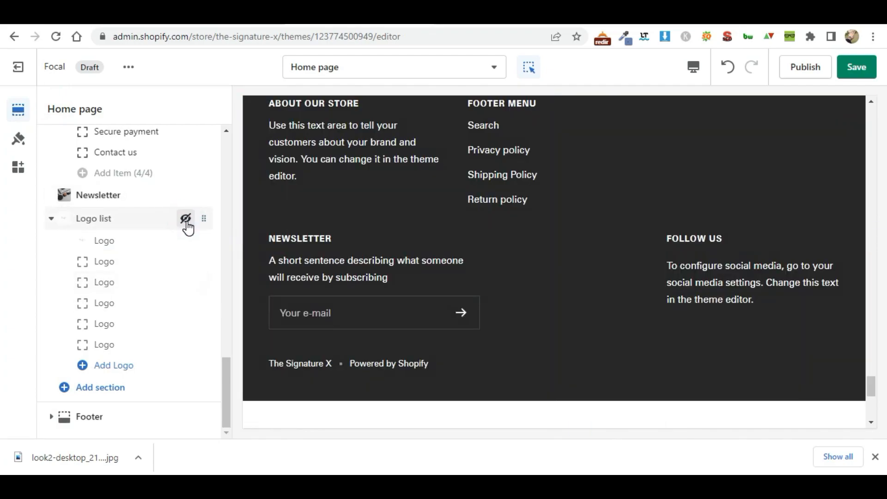
left_click(186, 221)
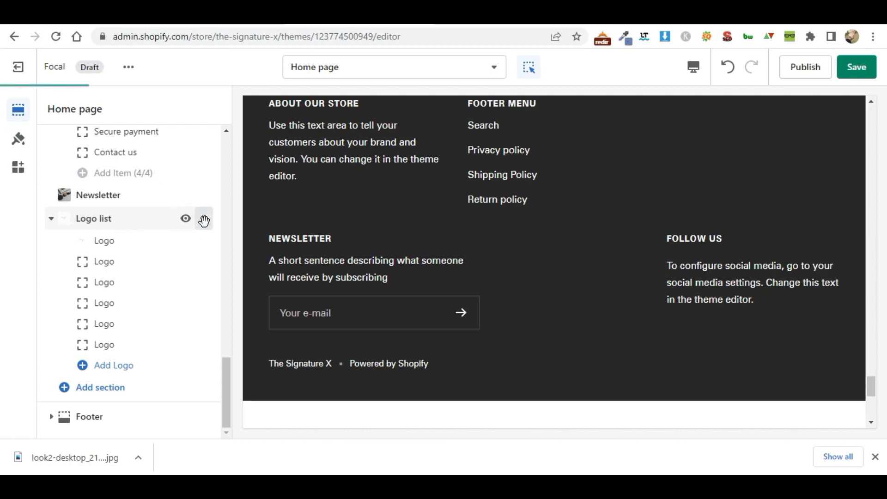
scroll(192, 252, "up", 1)
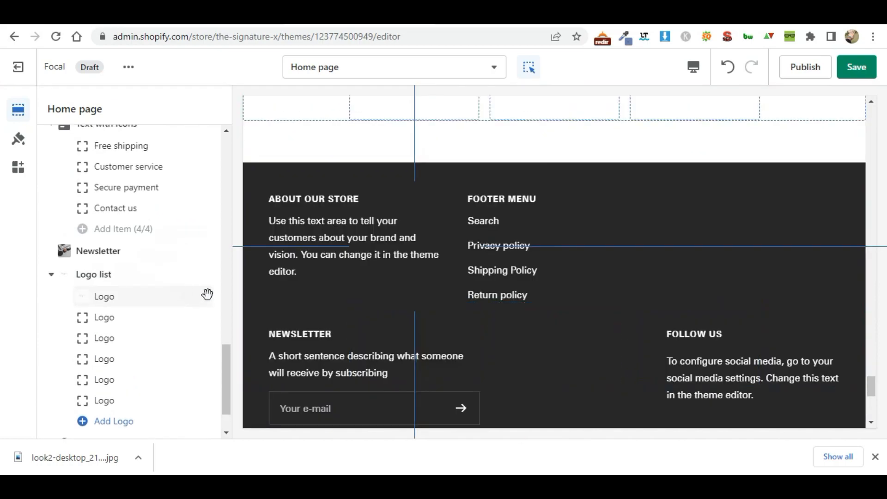
mouse_move(206, 300)
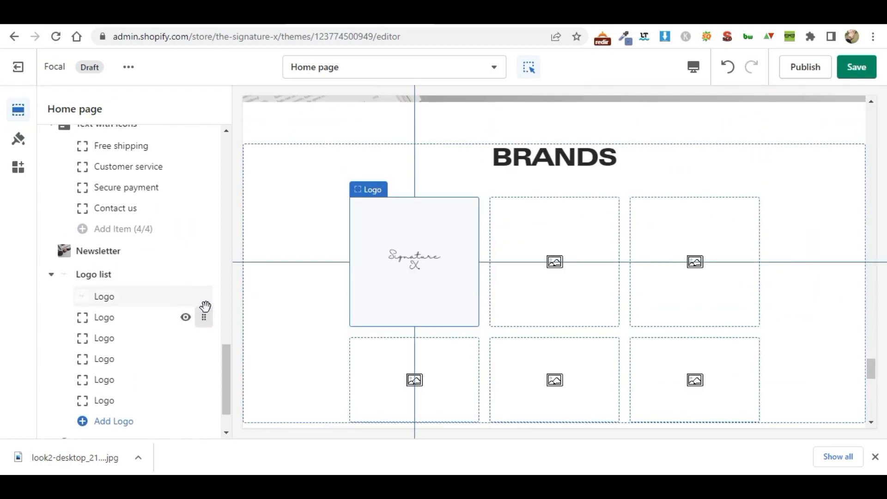
left_click_drag(200, 276, 183, 255)
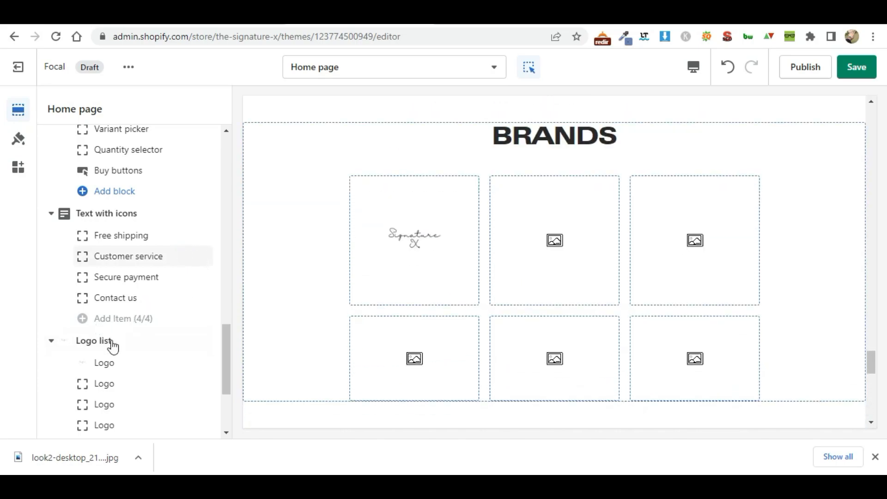
Step: Hide the Logo list section, dismiss the browser's downloads bar and check the result in the page preview
left_click(186, 340)
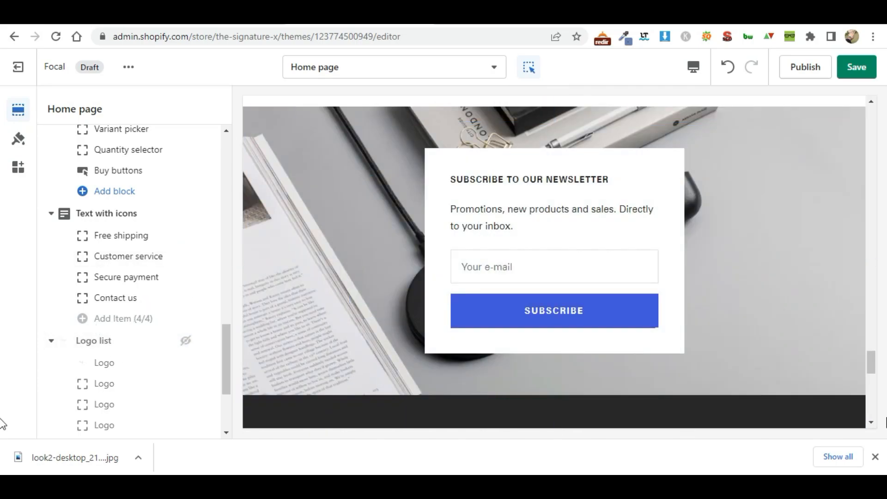
left_click(875, 457)
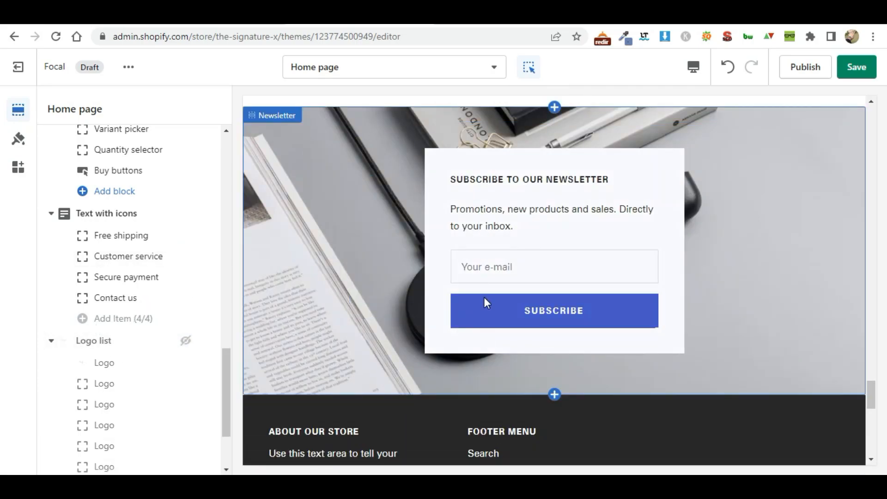
scroll(484, 298, "down", 3)
scroll(484, 298, "down", 8)
scroll(483, 297, "up", 6)
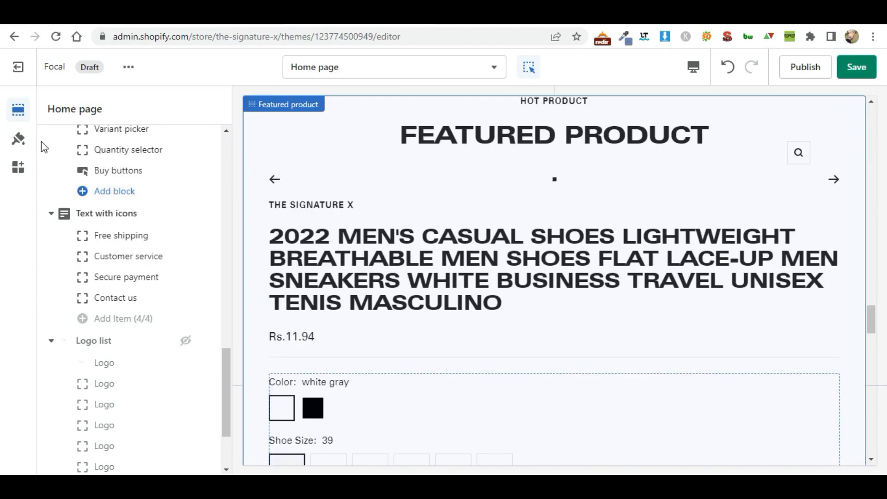
Step: Open the theme settings and review the Appearance category, collapsing it again
left_click(17, 143)
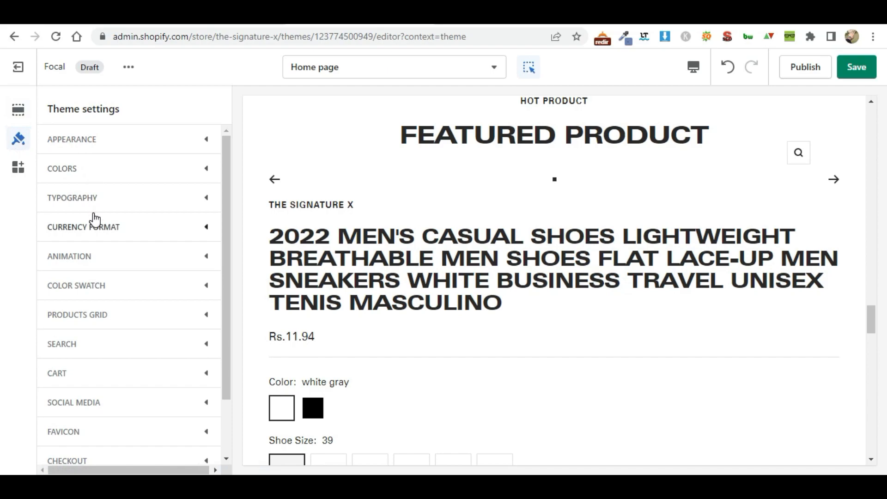
left_click(122, 149)
scroll(149, 307, "down", 3)
scroll(149, 308, "down", 3)
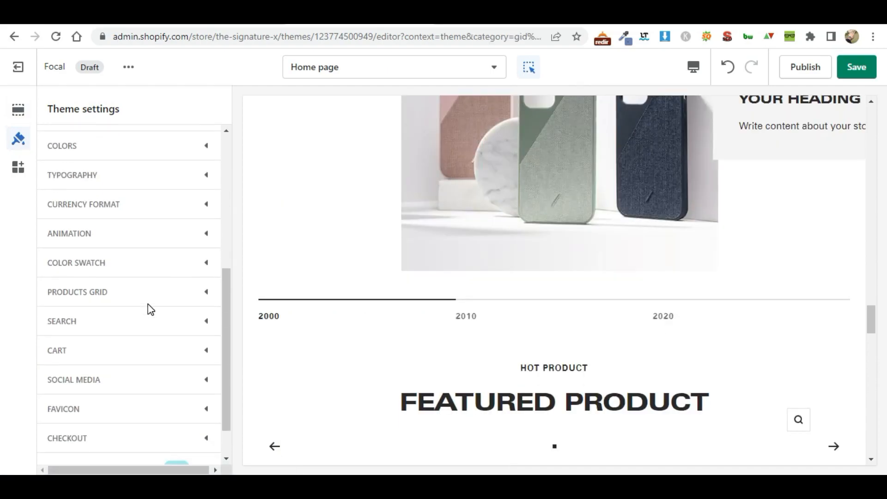
scroll(148, 308, "up", 6)
left_click(208, 139)
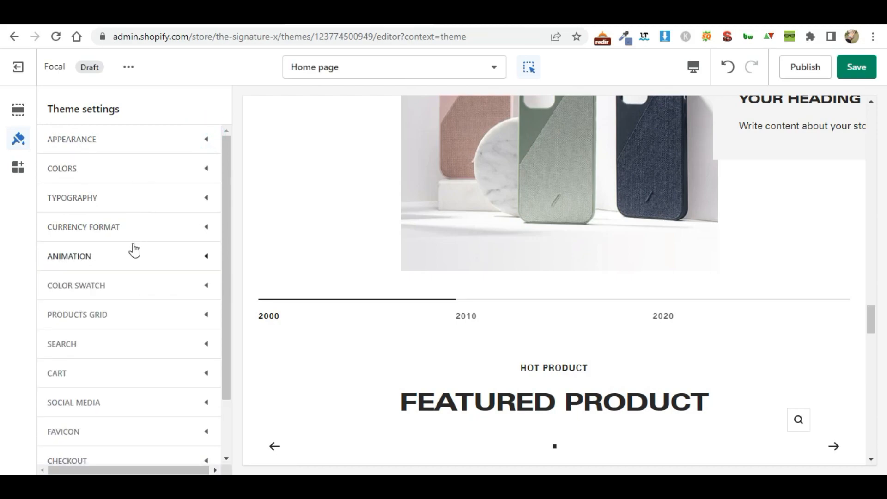
Step: Set the theme's favicon to the blue Signature_X_3 image from the library
scroll(84, 343, "down", 2)
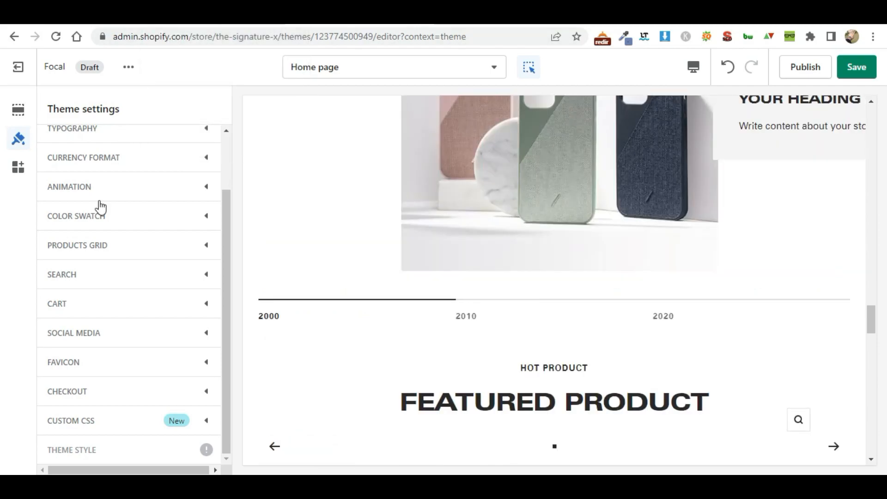
left_click(84, 362)
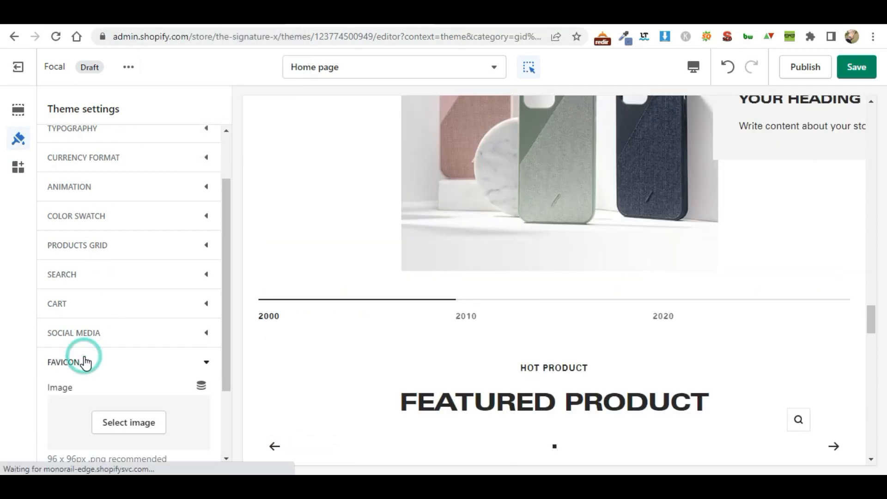
left_click(129, 421)
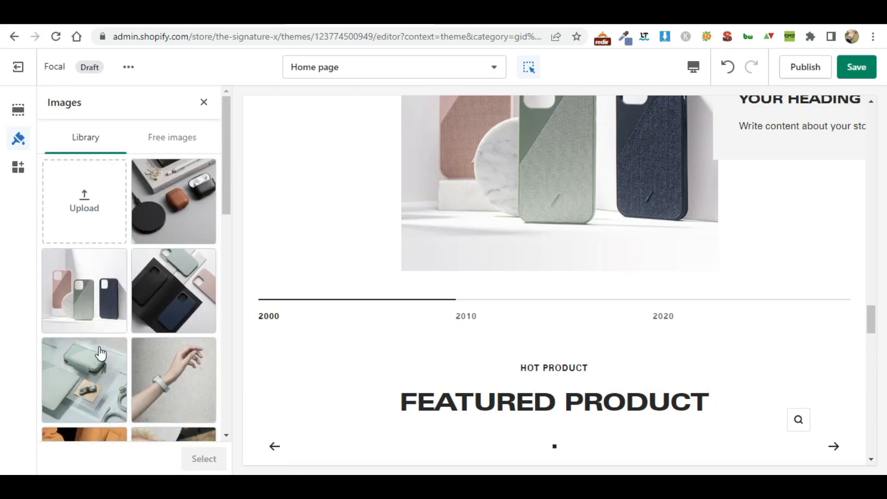
scroll(101, 354, "down", 7)
left_click(154, 273)
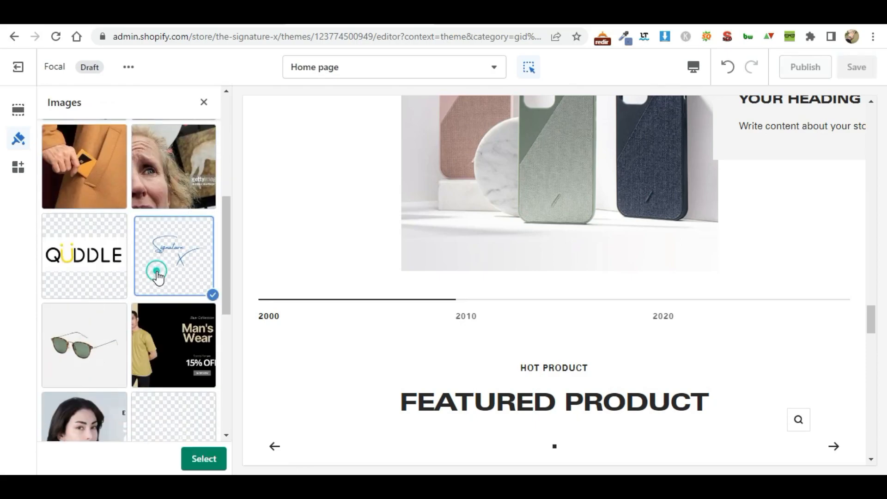
left_click(202, 459)
scroll(138, 329, "down", 5)
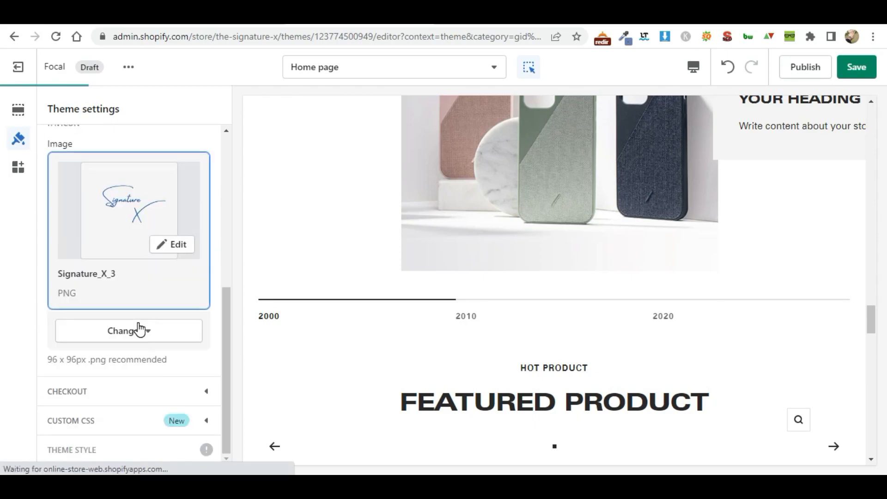
Step: Check the app embeds, return to the theme settings and look through the list of categories
left_click(17, 169)
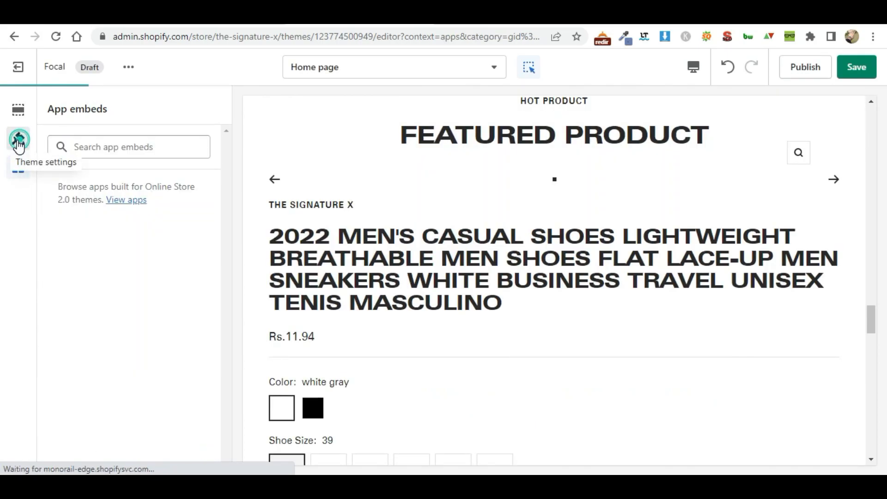
left_click(18, 139)
scroll(115, 249, "down", 2)
scroll(115, 249, "up", 1)
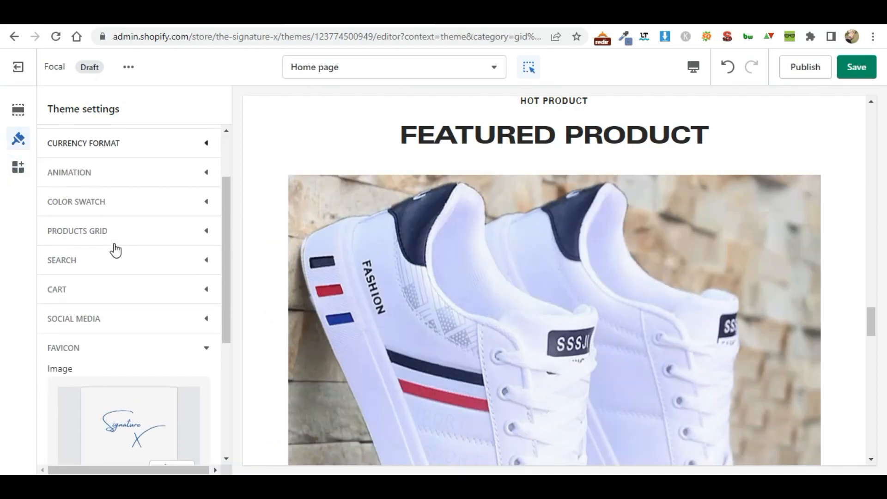
scroll(115, 250, "down", 3)
scroll(115, 249, "up", 3)
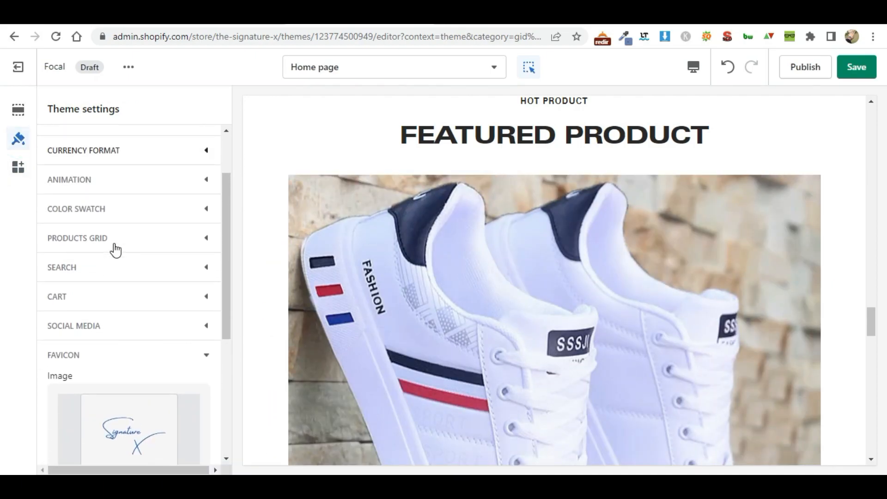
scroll(169, 233, "up", 1)
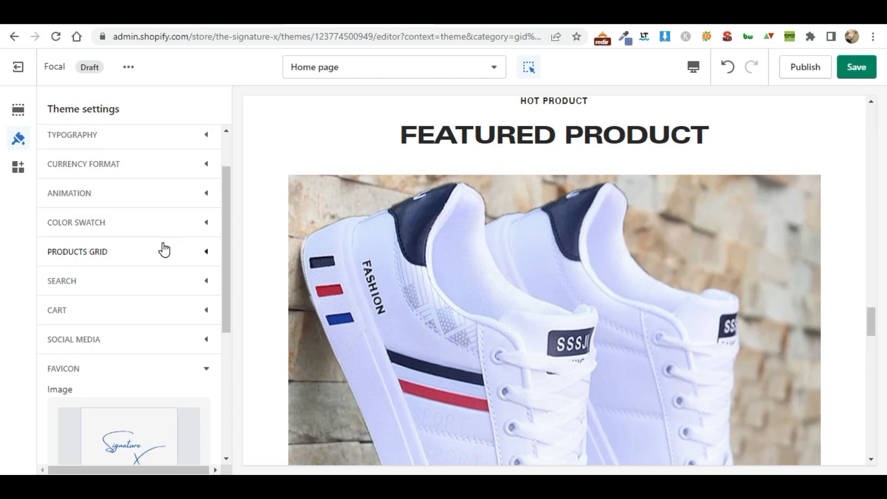
Step: Review the Products grid settings for product rating, discount label, color display mode and product image size
left_click(163, 244)
scroll(158, 305, "down", 5)
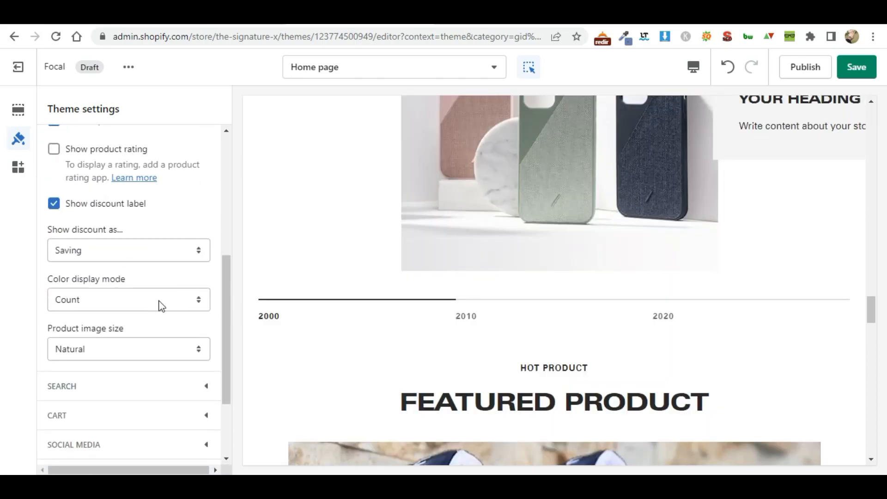
scroll(108, 314, "down", 3)
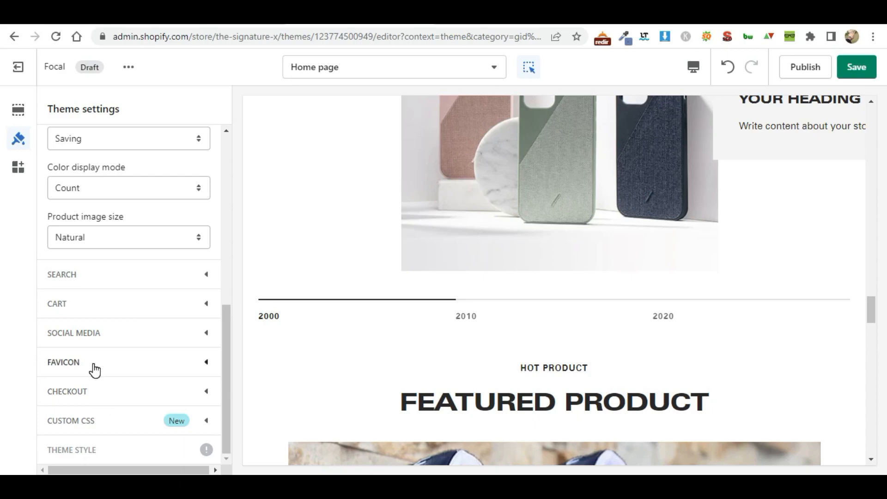
scroll(95, 370, "up", 8)
Step: Reopen the Appearance category, look over the remaining theme settings and save the theme changes
left_click(111, 133)
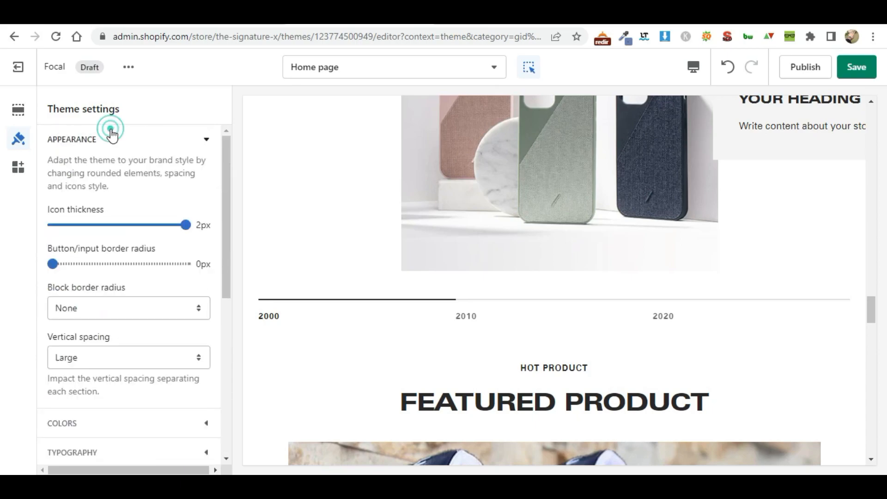
scroll(84, 337, "down", 7)
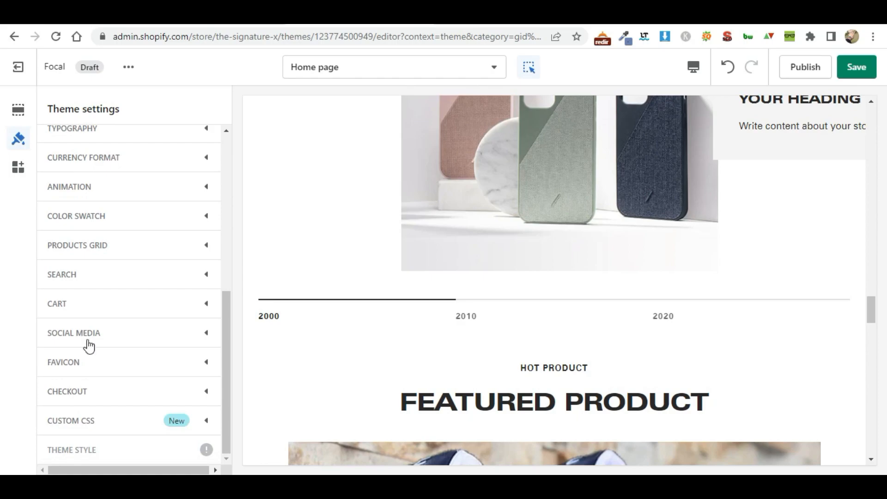
scroll(99, 386, "up", 7)
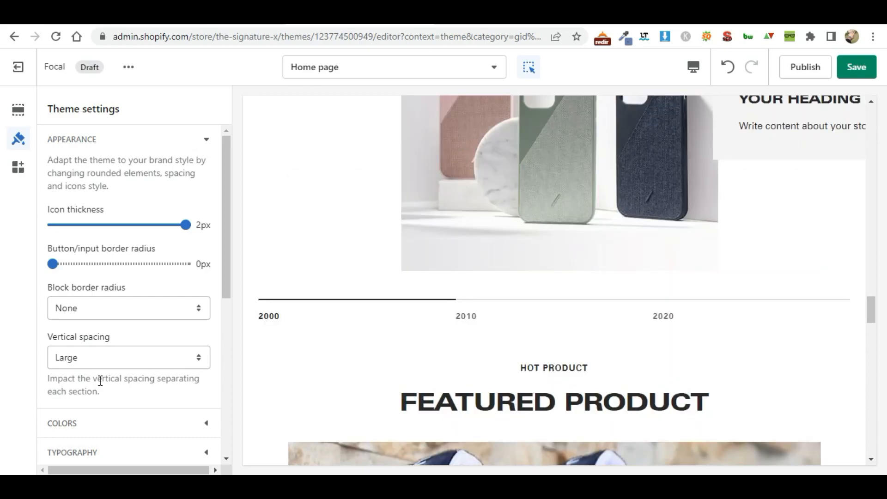
left_click(858, 70)
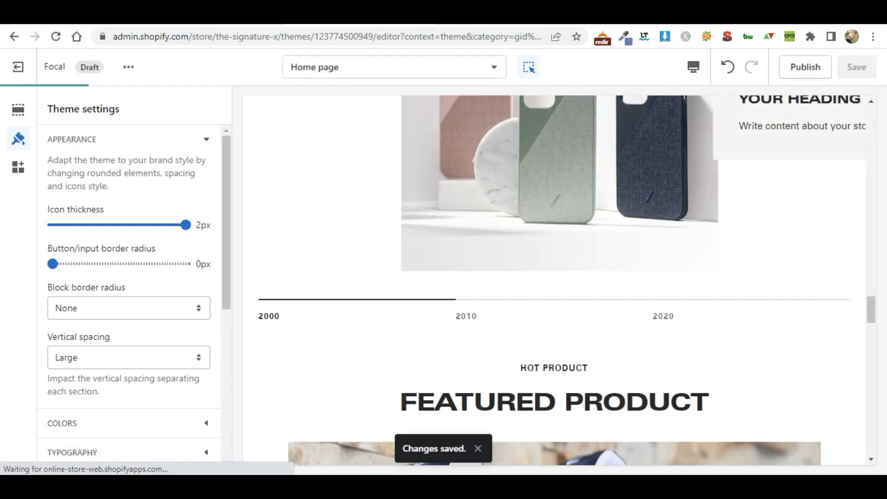
scroll(555, 277, "down", 5)
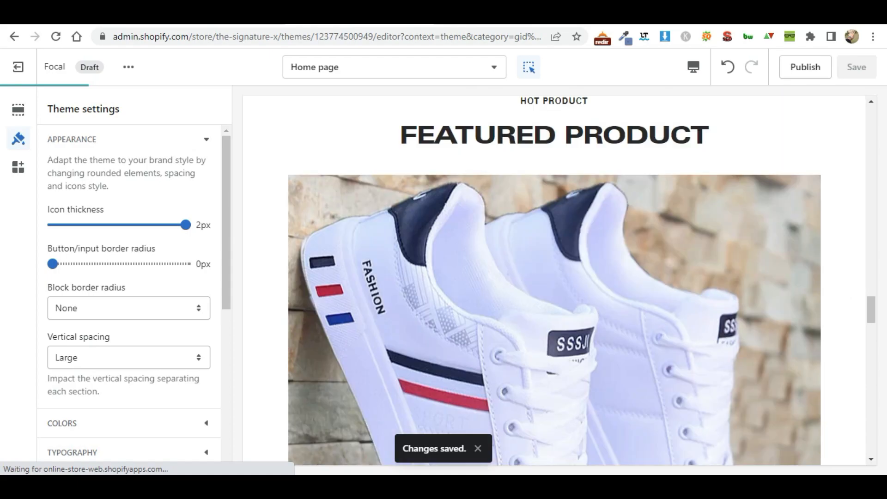